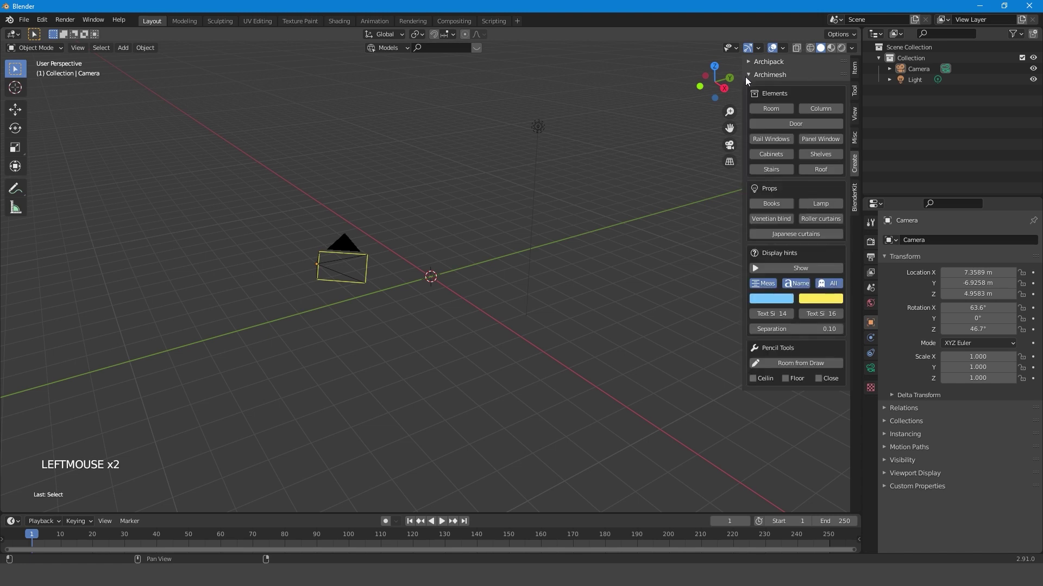
Step: Create an Archimesh room and set the length of its first wall to 5 m
{"action": "left_click", "coordinate": [781, 110]}
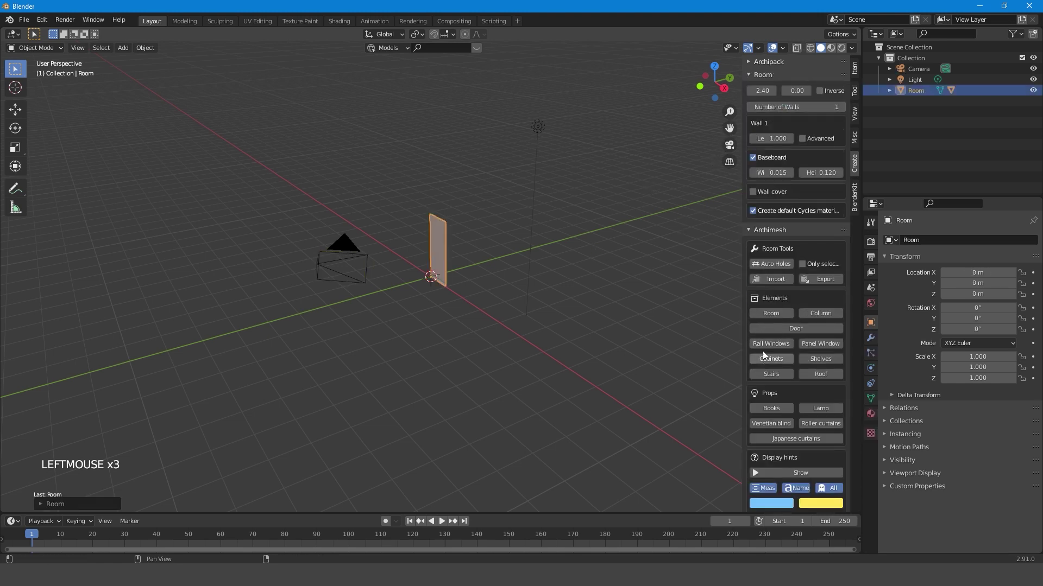
{"action": "left_click", "coordinate": [775, 139]}
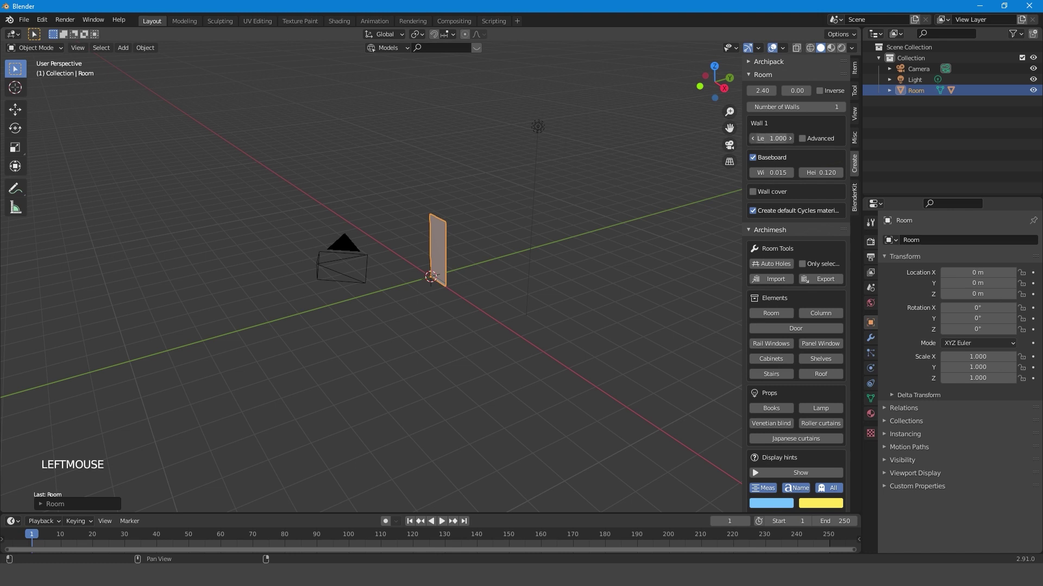
{"action": "type", "text": "5"}
{"action": "key", "text": "Return"}
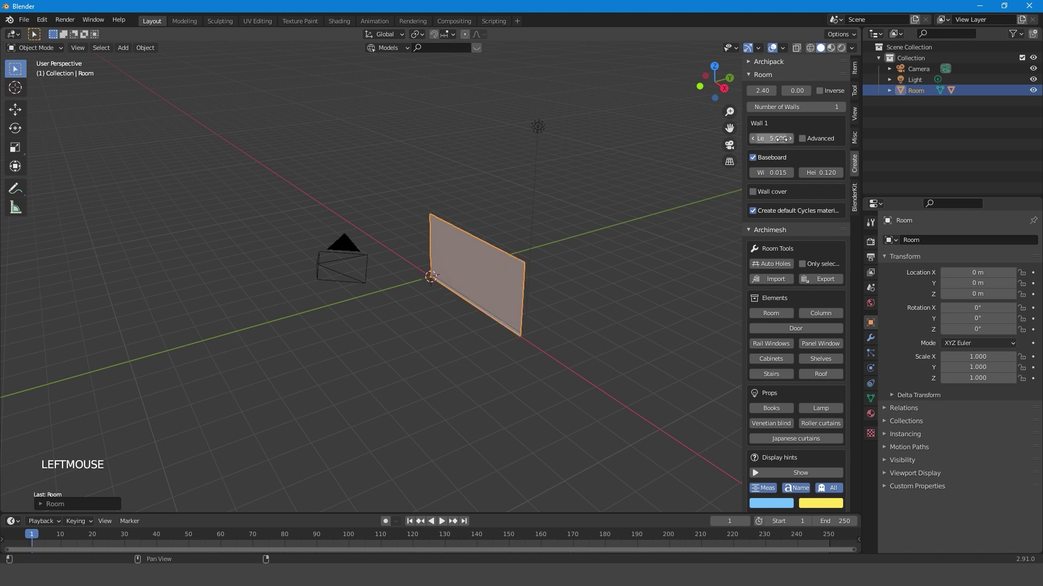
Step: Add a second wall with length 6 and a third wall with length -5 to the room
{"action": "left_click", "coordinate": [842, 109]}
{"action": "left_click", "coordinate": [779, 183]}
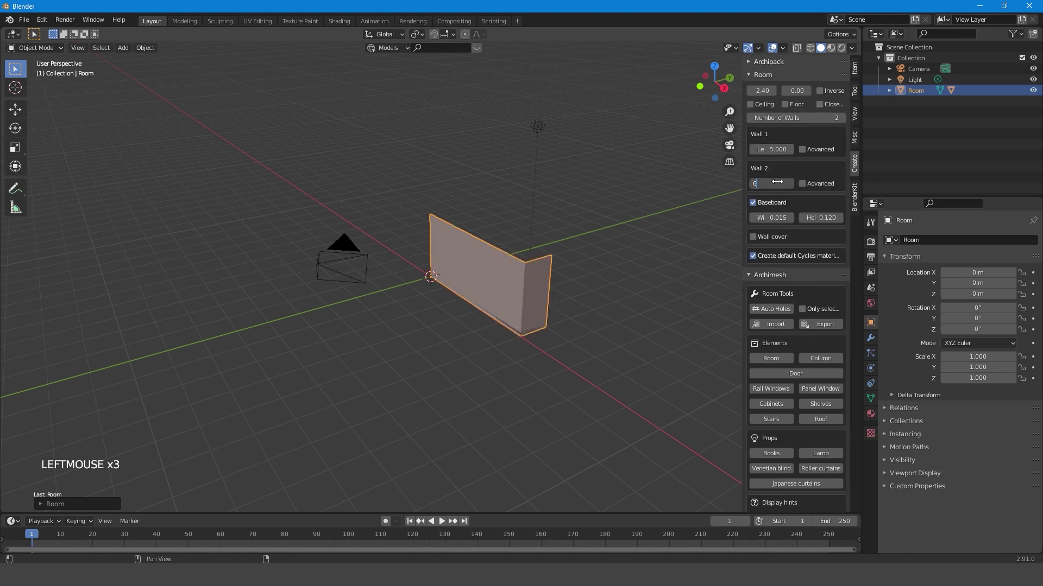
{"action": "key", "text": "Return"}
{"action": "left_click", "coordinate": [841, 118]}
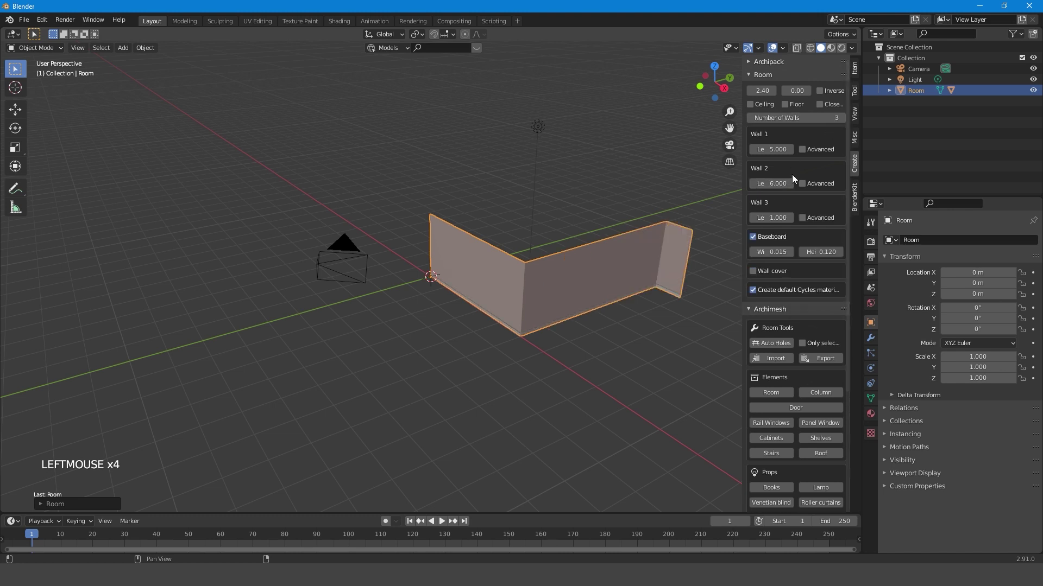
{"action": "left_click", "coordinate": [771, 217]}
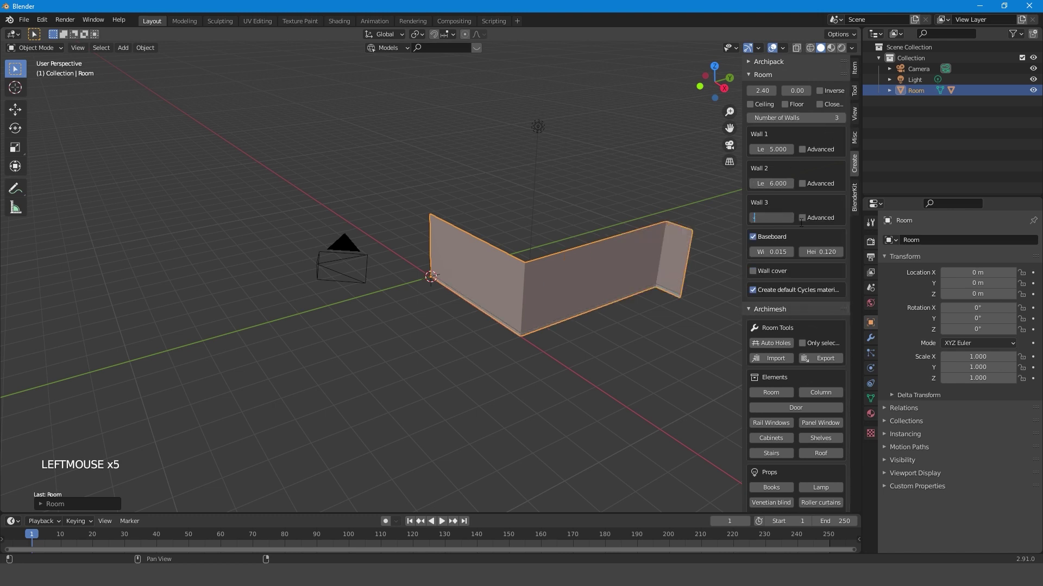
{"action": "type", "text": "-5"}
{"action": "key", "text": "Return"}
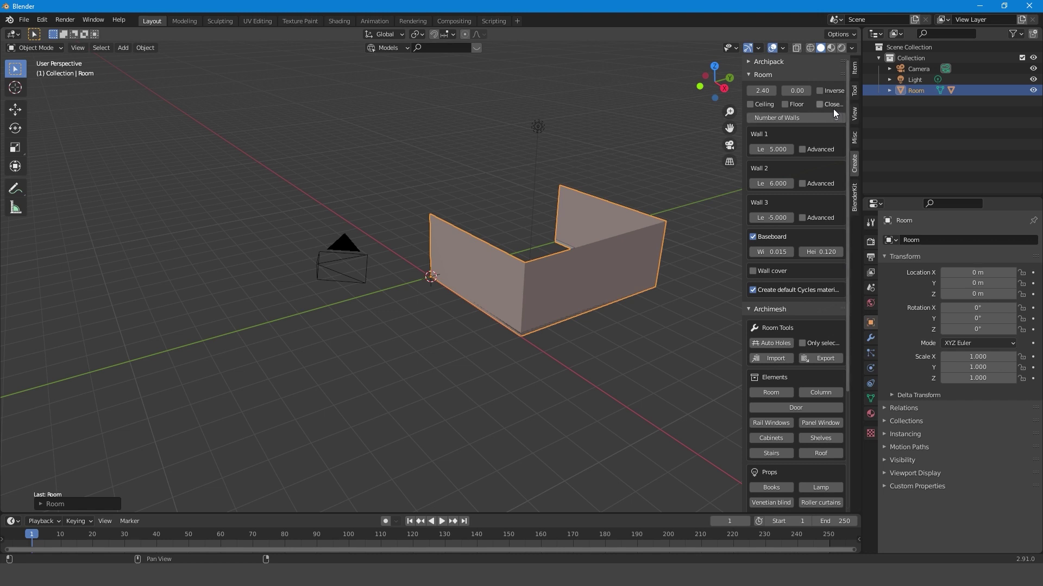
Step: Close the room's walls and give the room a floor and a ceiling
{"action": "left_click", "coordinate": [824, 106]}
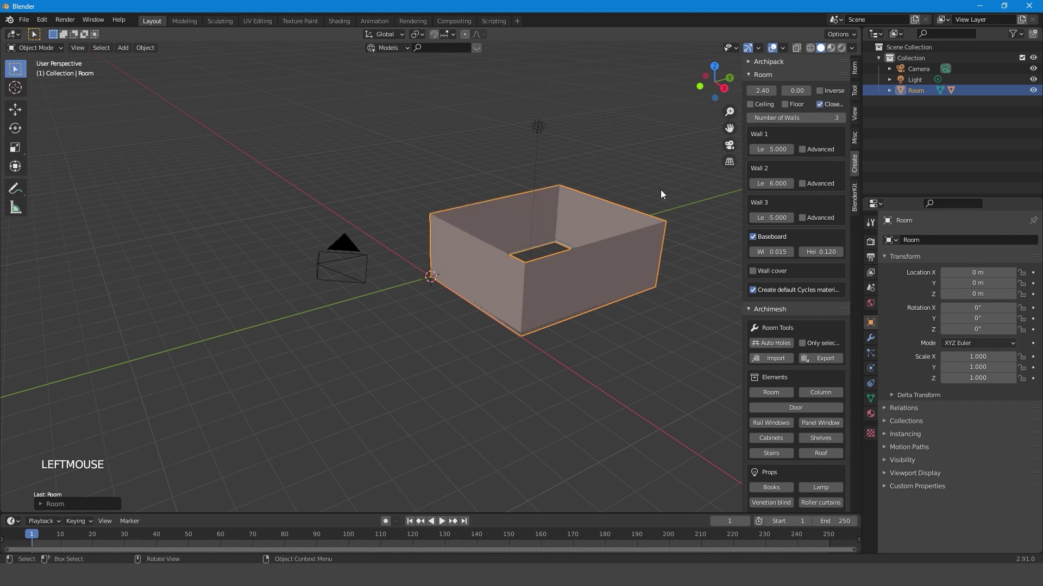
{"action": "left_click", "coordinate": [792, 105]}
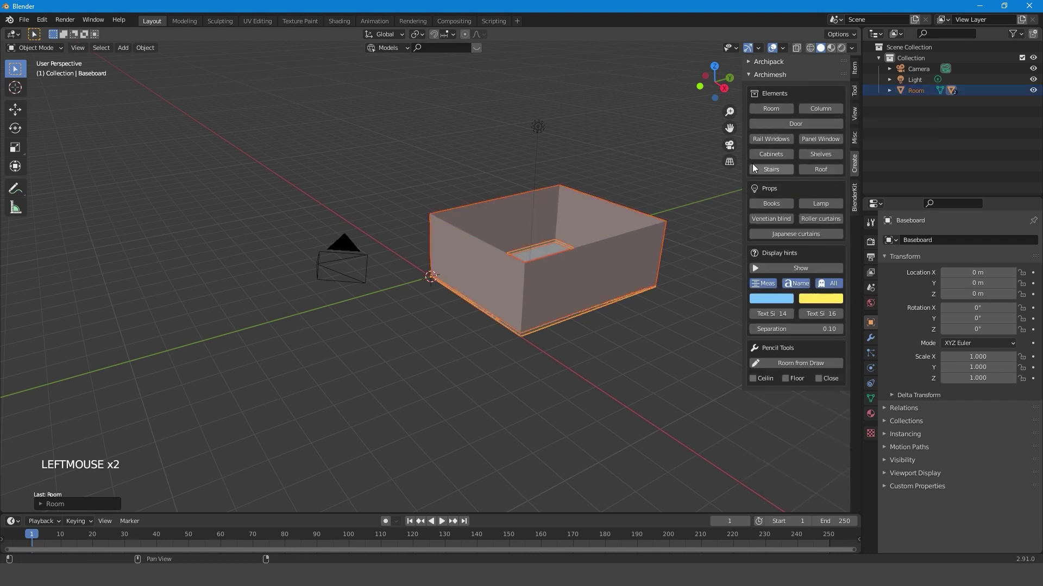
{"action": "left_click", "coordinate": [592, 252]}
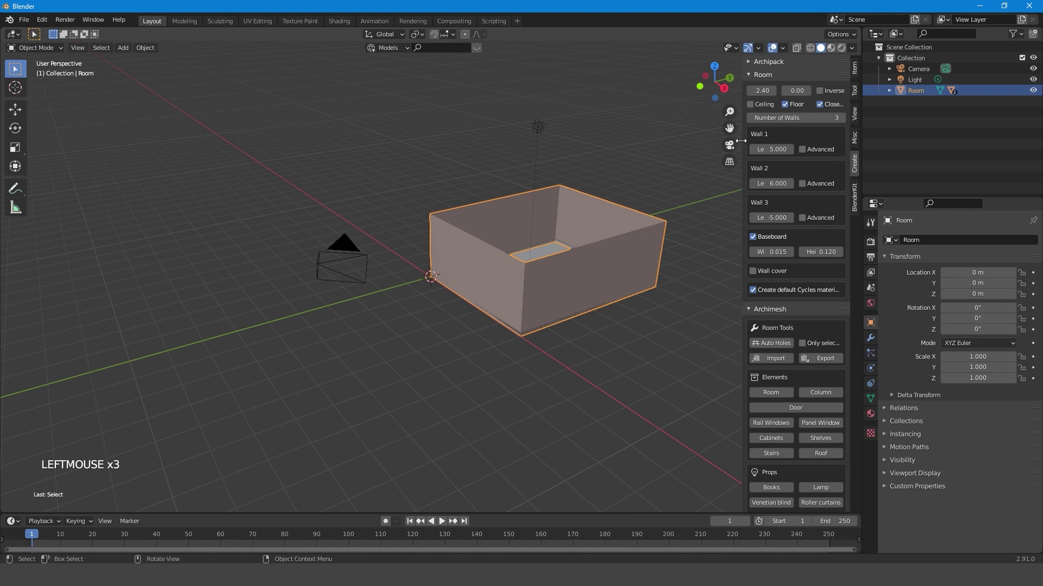
{"action": "left_click", "coordinate": [755, 107]}
Step: Set the room's wall thickness to 0.20
{"action": "left_click_drag", "start_coordinate": [796, 91], "coordinate": [798, 91]}
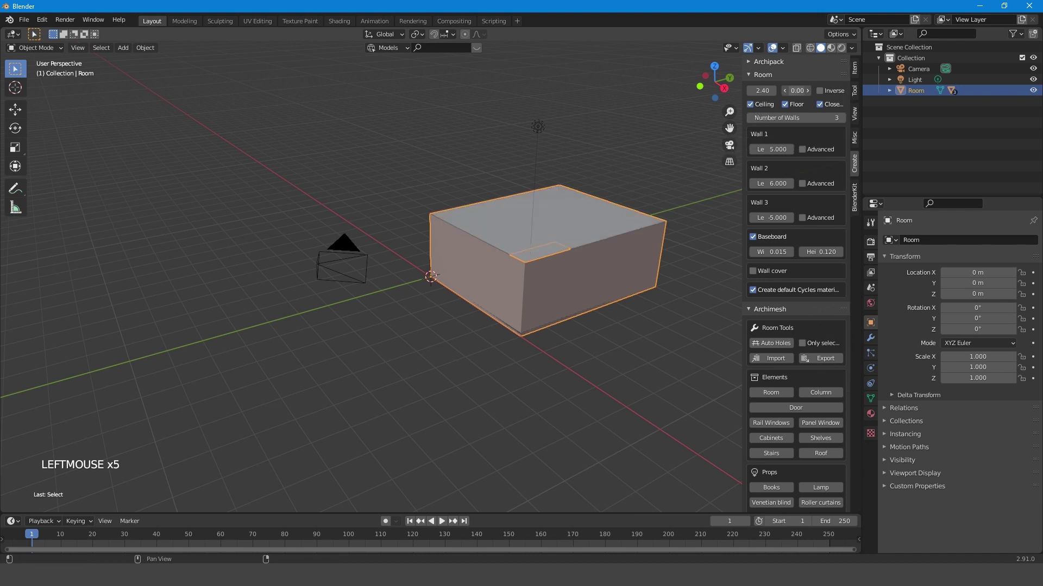
{"action": "key", "text": "Return"}
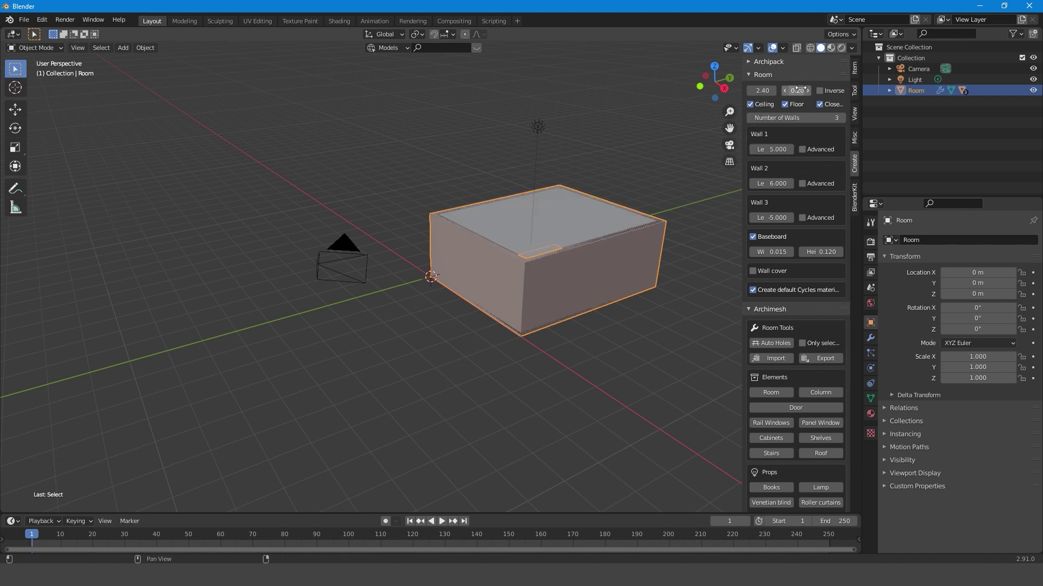
Step: Hide the room's ceiling so the interior can be seen from above
{"action": "left_click", "coordinate": [591, 219]}
{"action": "key", "text": "h"}
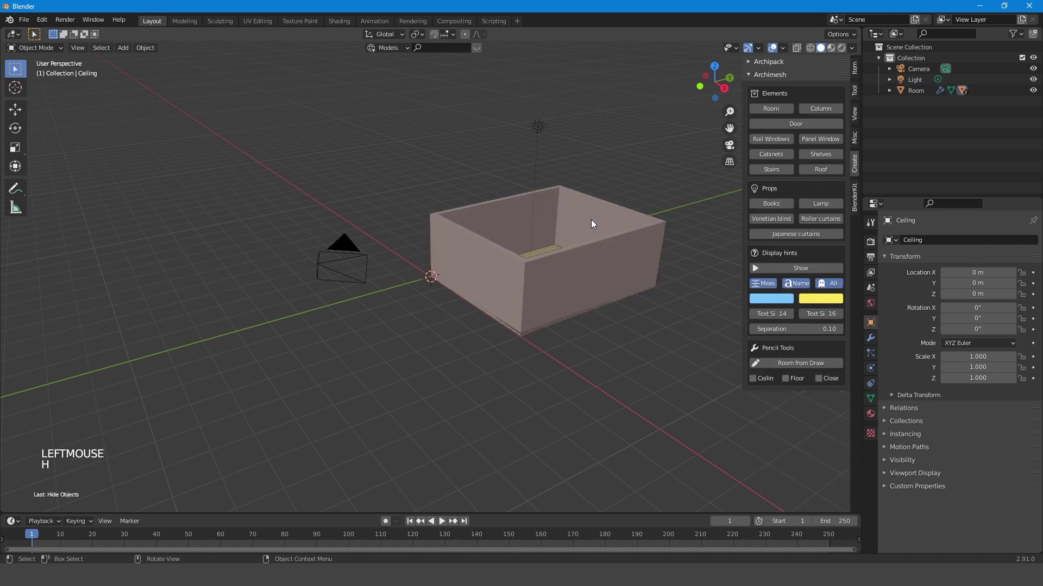
{"action": "middle_click_drag", "start_coordinate": [591, 220], "coordinate": [533, 249]}
{"action": "scroll", "coordinate": [527, 218], "scroll_direction": "up", "scroll_amount": 4}
{"action": "middle_click_drag", "start_coordinate": [525, 205], "coordinate": [459, 232], "text": "shift"}
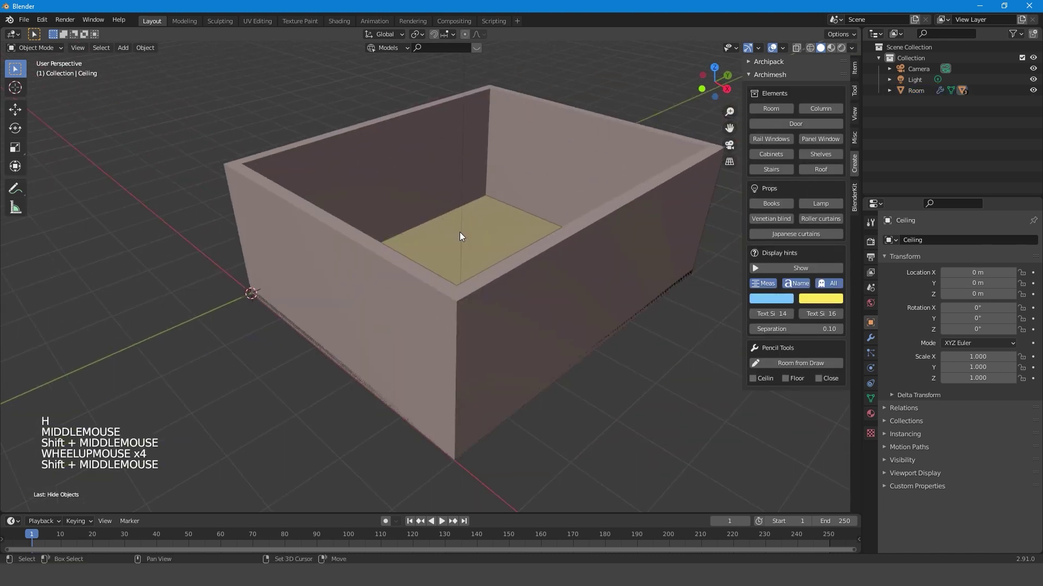
Step: Add an Archimesh door to the scene
{"action": "left_click", "coordinate": [795, 124]}
Step: Try the Left open option on the door and undo it
{"action": "left_click", "coordinate": [806, 143]}
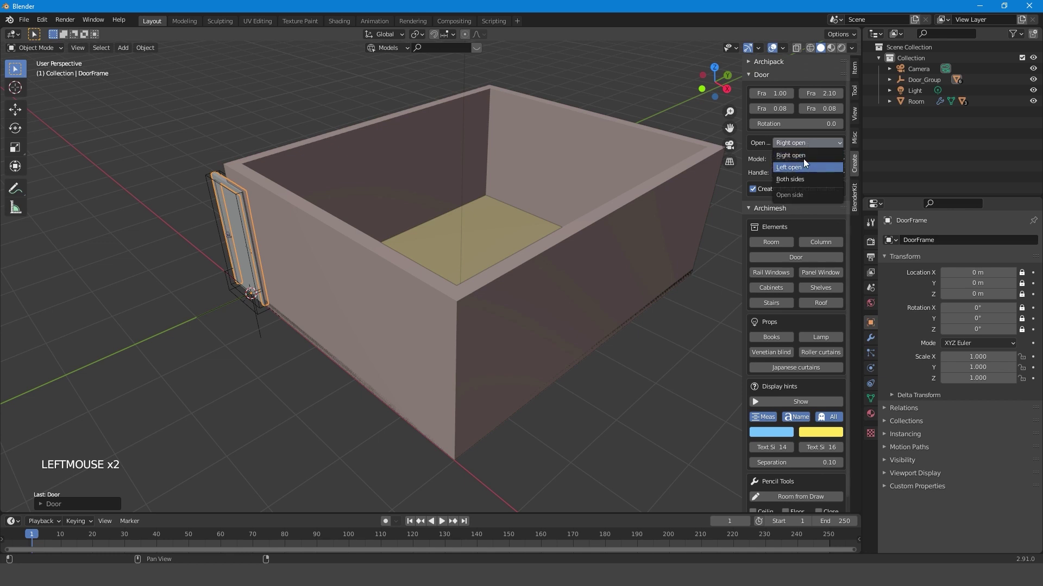
{"action": "left_click", "coordinate": [790, 167]}
{"action": "middle_click_drag", "start_coordinate": [381, 228], "coordinate": [315, 228]}
{"action": "key", "text": "ctrl+z"}
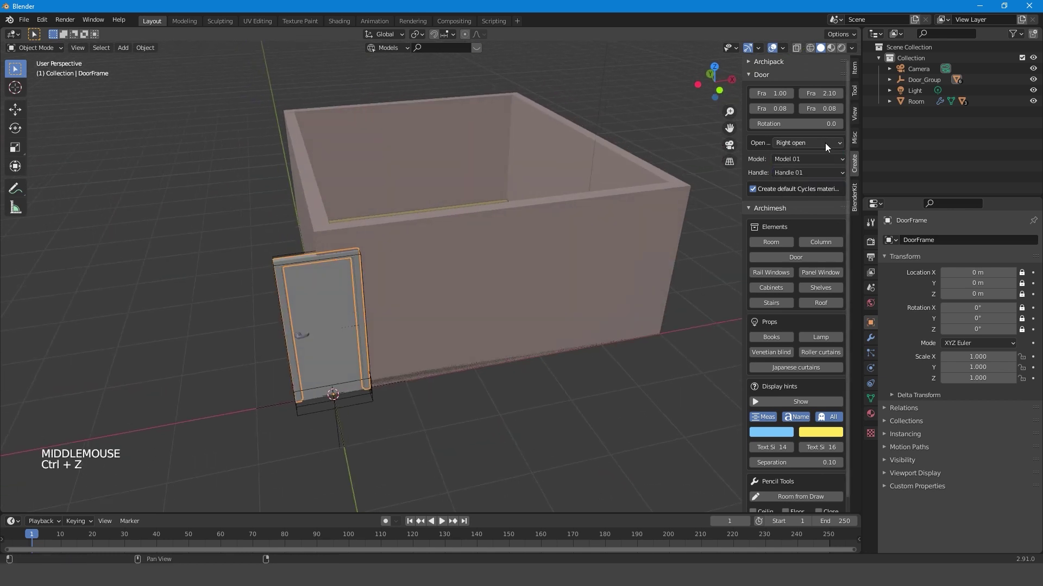
Step: Compare several door models and handles, and set the door to Model 04 with Handle 03
{"action": "left_click", "coordinate": [799, 159]}
{"action": "left_click", "coordinate": [799, 183]}
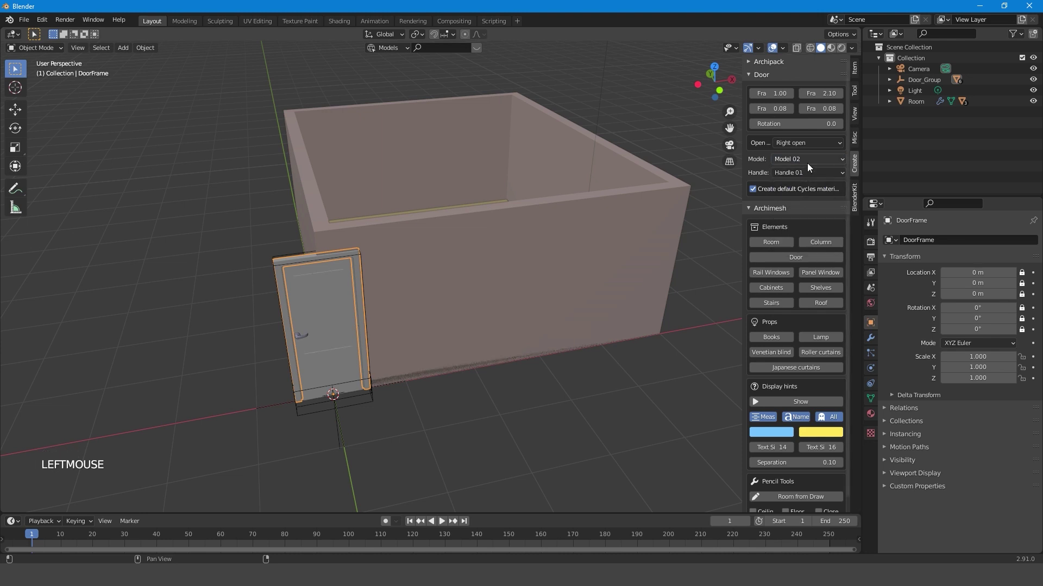
{"action": "left_click", "coordinate": [807, 163]}
{"action": "left_click", "coordinate": [797, 209]}
{"action": "scroll", "coordinate": [629, 233], "scroll_direction": "up", "scroll_amount": 4}
{"action": "middle_click_drag", "start_coordinate": [629, 232], "coordinate": [498, 246], "text": "shift"}
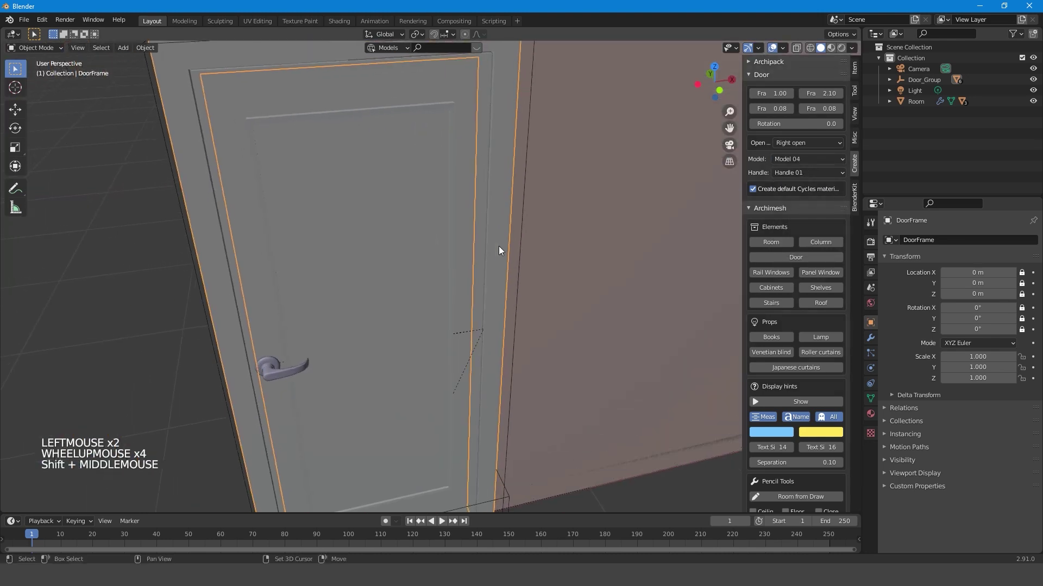
{"action": "left_click", "coordinate": [808, 160]}
{"action": "left_click", "coordinate": [804, 229]}
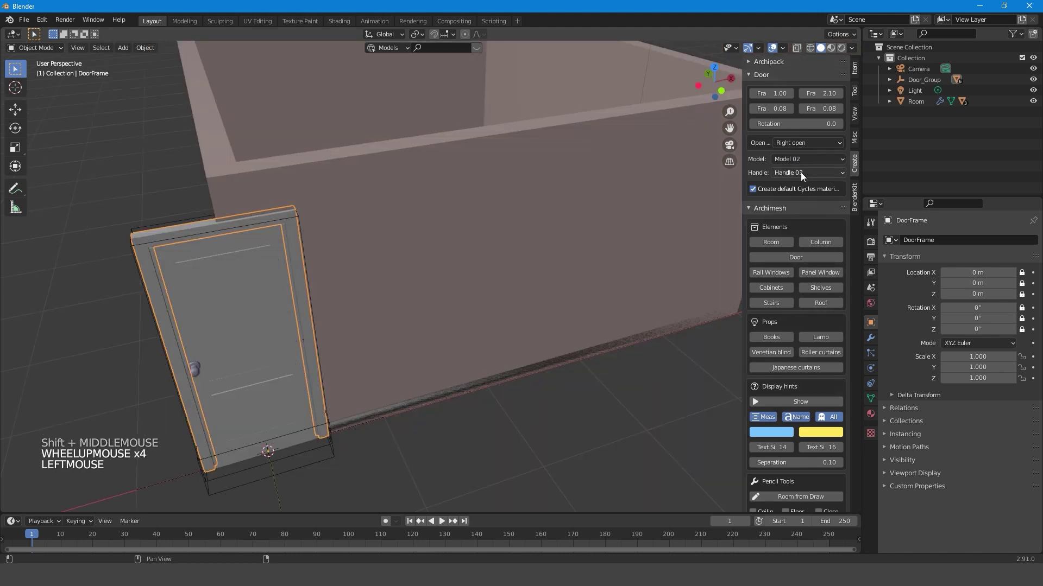
{"action": "left_click", "coordinate": [804, 159]}
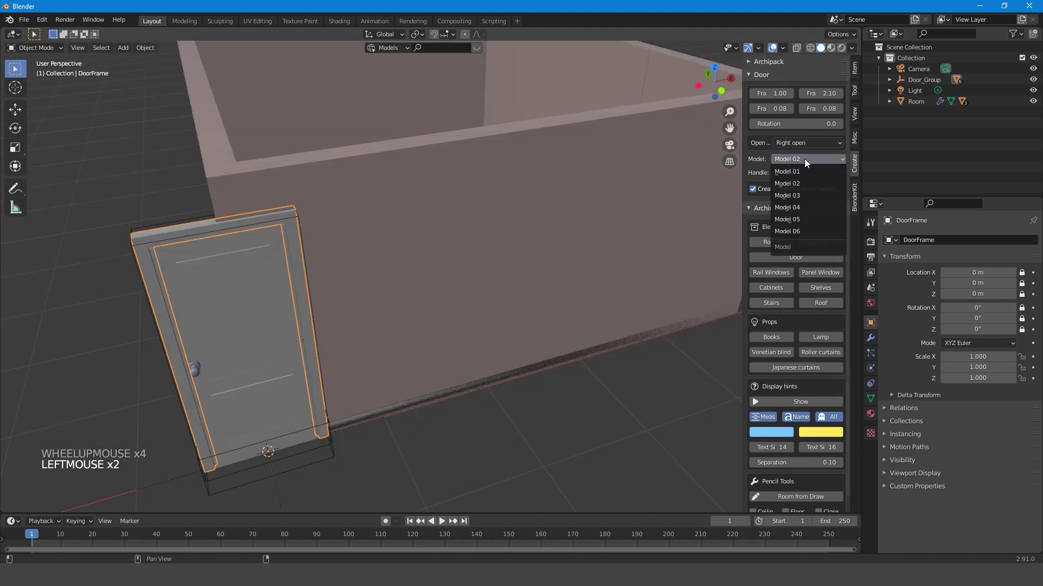
{"action": "left_click", "coordinate": [803, 208]}
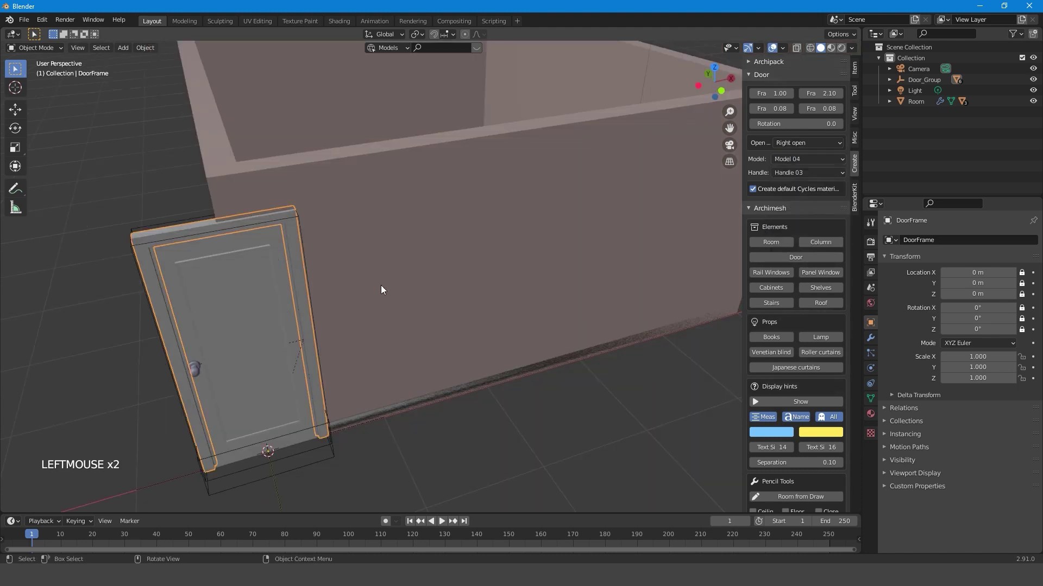
Step: Move the whole door group along the X axis to X = 4 m on the front wall
{"action": "scroll", "coordinate": [382, 288], "scroll_direction": "down", "scroll_amount": 2}
{"action": "middle_click_drag", "start_coordinate": [386, 291], "coordinate": [317, 384]}
{"action": "left_click", "coordinate": [279, 398]}
{"action": "key", "text": "g"}
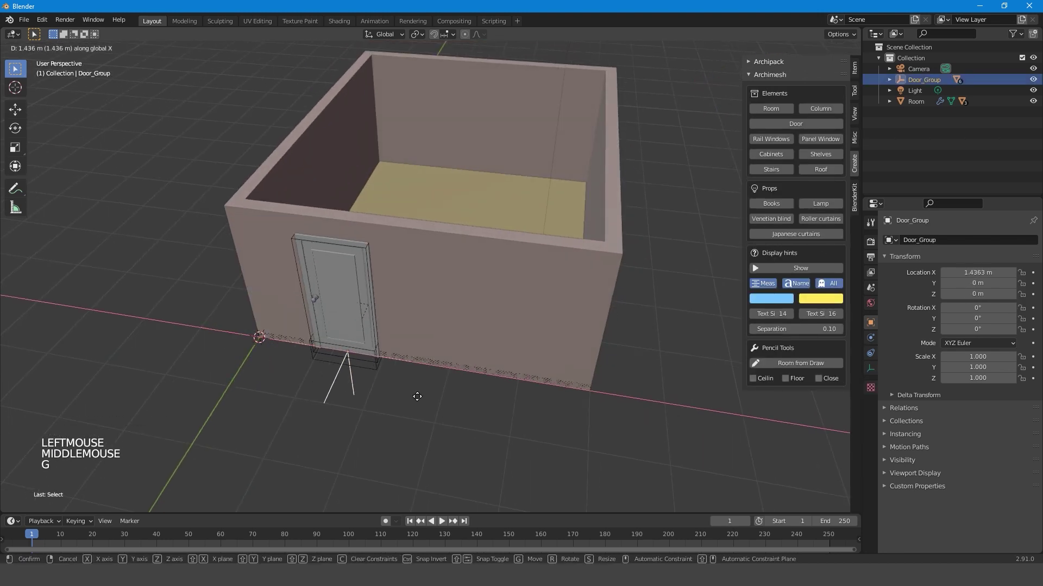
{"action": "left_click", "coordinate": [568, 439]}
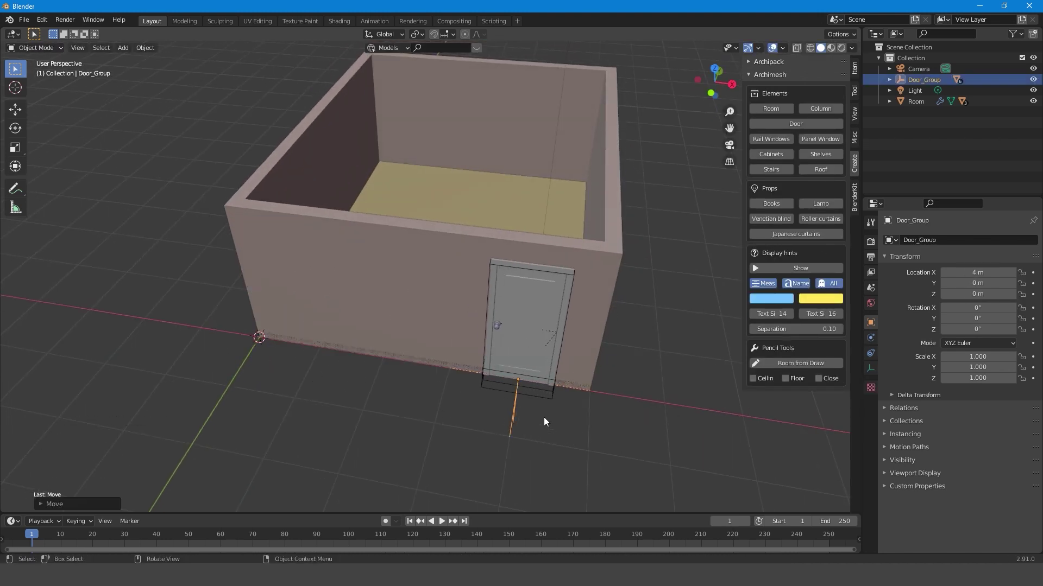
Step: Try swinging the door leaf open about the Z axis and cancel the rotation
{"action": "middle_click_drag", "start_coordinate": [544, 418], "coordinate": [581, 349]}
{"action": "left_click", "coordinate": [588, 319]}
{"action": "middle_click_drag", "start_coordinate": [622, 293], "coordinate": [511, 320], "text": "ctrl"}
{"action": "scroll", "coordinate": [510, 328], "scroll_direction": "up", "scroll_amount": 3}
{"action": "key", "text": "r"}
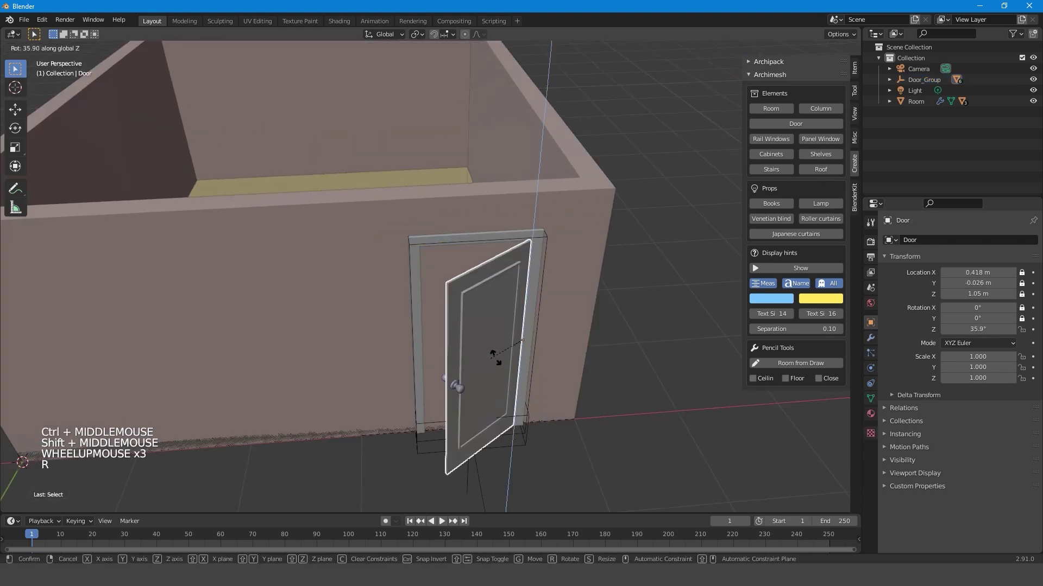
{"action": "right_click", "coordinate": [495, 358]}
Step: Cut the door opening into the room's wall with Auto Holes
{"action": "left_click", "coordinate": [543, 210]}
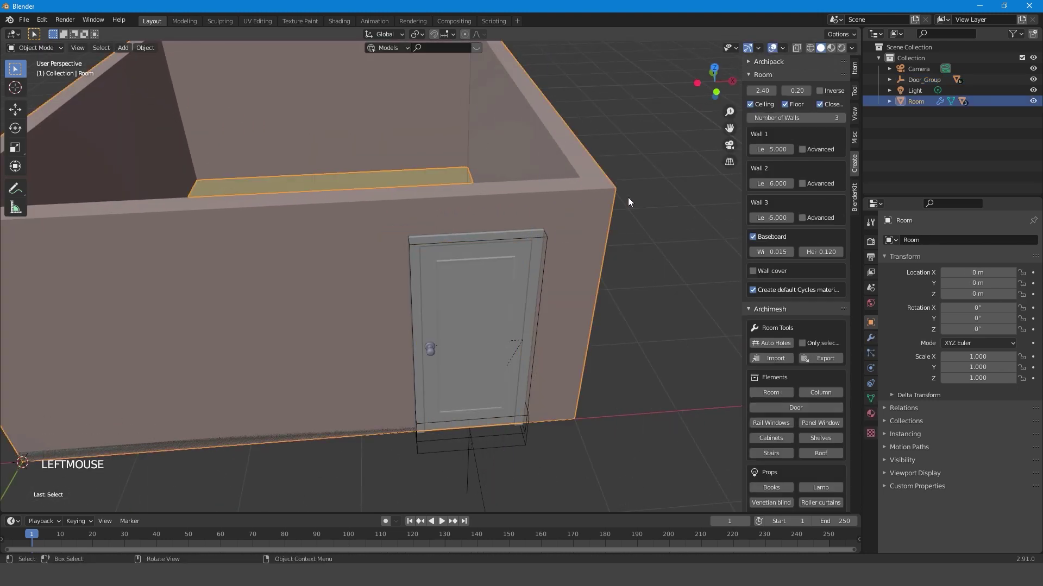
{"action": "left_click", "coordinate": [773, 343]}
Step: Swing the door leaf open to check the wall opening behind it and undo the rotation
{"action": "left_click", "coordinate": [447, 337]}
{"action": "key", "text": "r"}
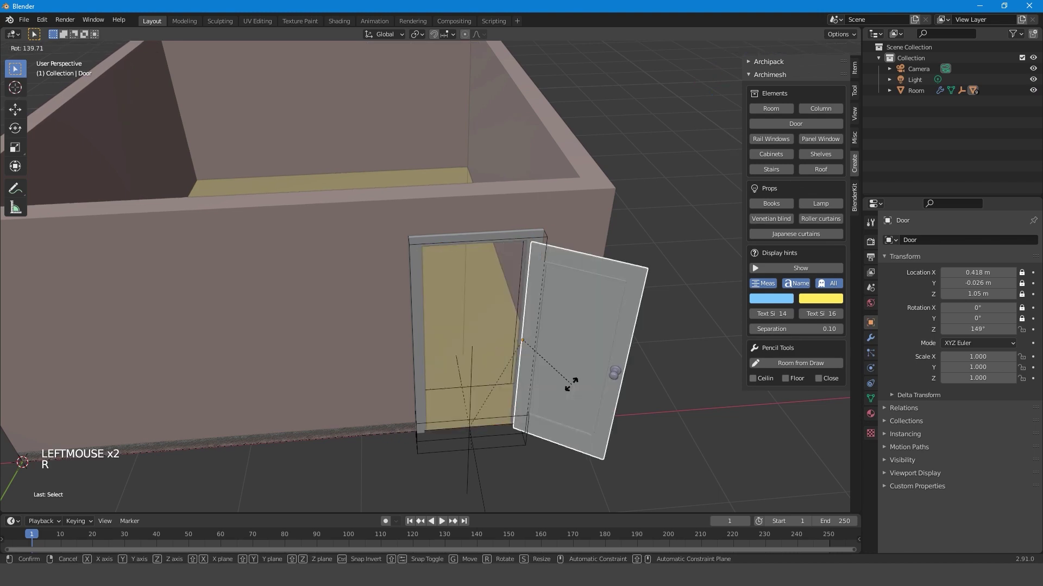
{"action": "left_click", "coordinate": [566, 383]}
{"action": "middle_click_drag", "start_coordinate": [392, 289], "coordinate": [434, 287]}
{"action": "key", "text": "ctrl+z"}
Step: Add an Archimesh panel window to the scene
{"action": "scroll", "coordinate": [572, 295], "scroll_direction": "down", "scroll_amount": 4}
{"action": "left_click", "coordinate": [373, 301]}
{"action": "middle_click_drag", "start_coordinate": [373, 301], "coordinate": [377, 322]}
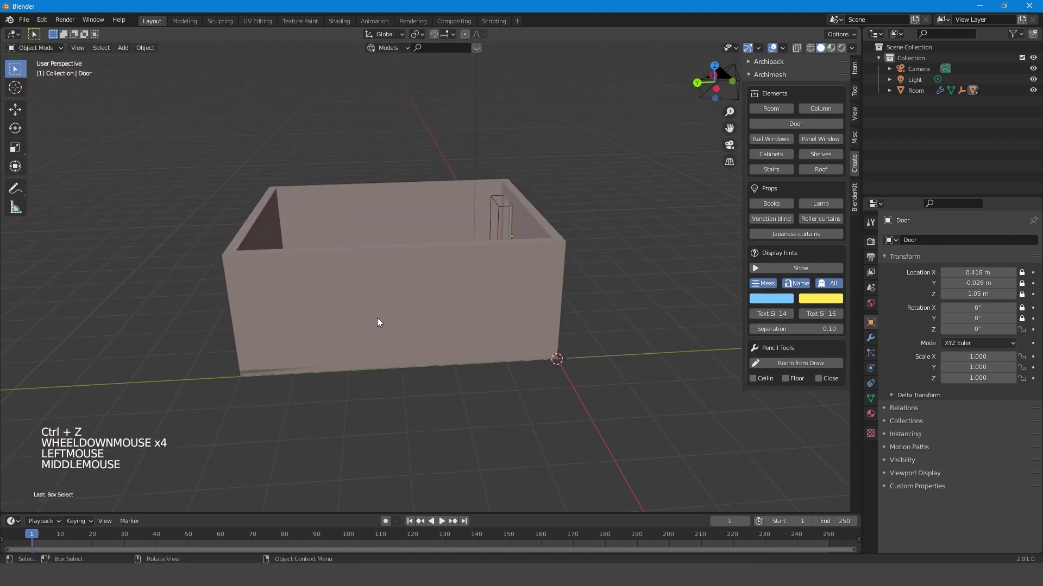
{"action": "key", "text": "F22"}
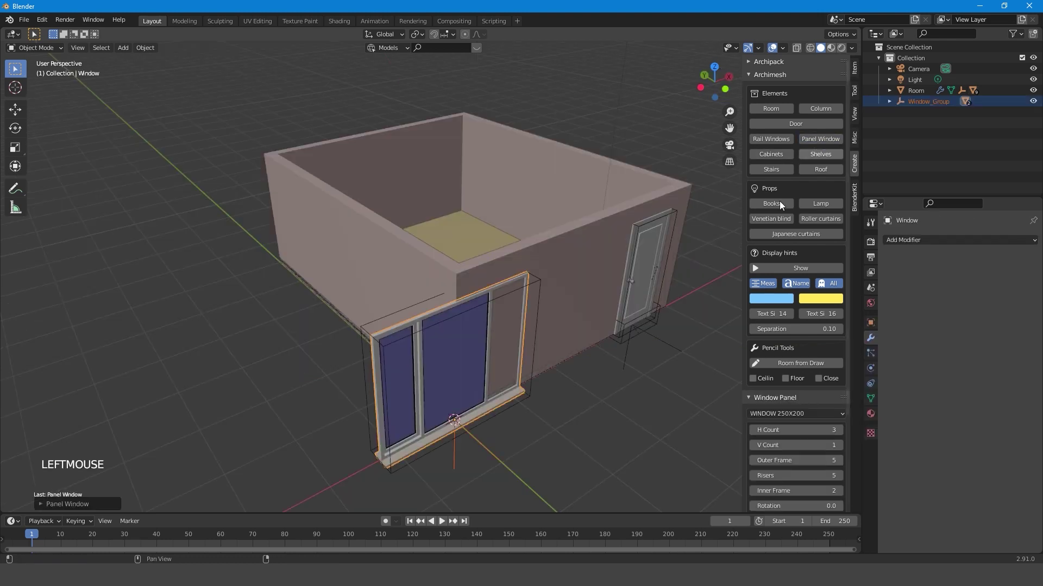
Step: Try different horizontal count and inner frame values on the panel window and undo the changes
{"action": "scroll", "coordinate": [750, 345], "scroll_direction": "down", "scroll_amount": 4}
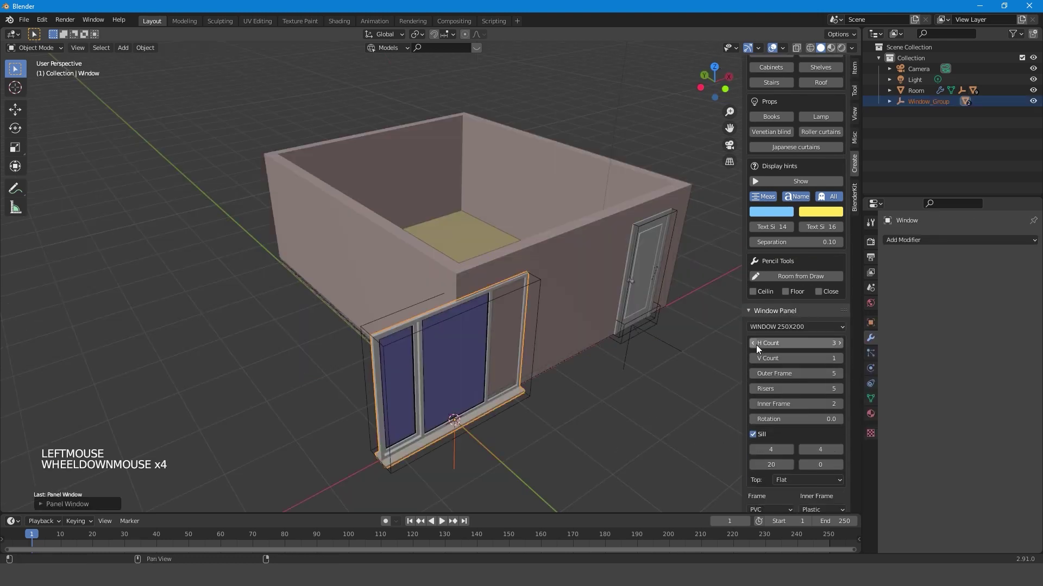
{"action": "left_click_drag", "start_coordinate": [798, 345], "coordinate": [836, 389]}
{"action": "key", "text": "ctrl+z"}
{"action": "key", "text": "ctrl+z"}
{"action": "key", "text": "ctrl+z"}
{"action": "key", "text": "ctrl+z"}
{"action": "left_click_drag", "start_coordinate": [757, 404], "coordinate": [965, 416]}
{"action": "key", "text": "ctrl+z"}
{"action": "key", "text": "ctrl+z"}
Step: Set the window's rotation to 270 degrees and move it 3 m along the Y axis onto the side wall
{"action": "left_click", "coordinate": [792, 419]}
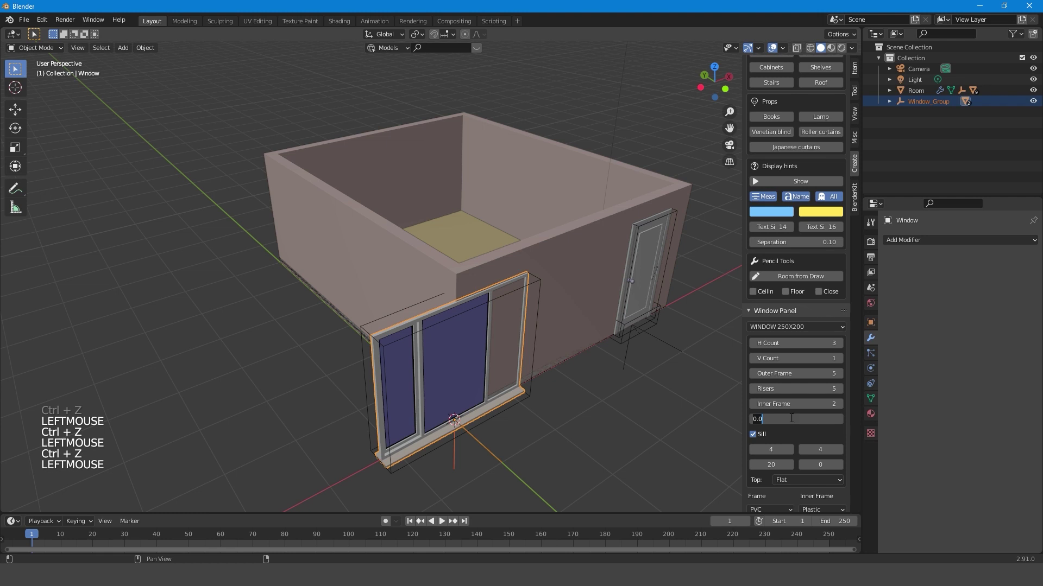
{"action": "key", "text": "Return"}
{"action": "middle_click_drag", "start_coordinate": [434, 435], "coordinate": [481, 432]}
{"action": "key", "text": "g"}
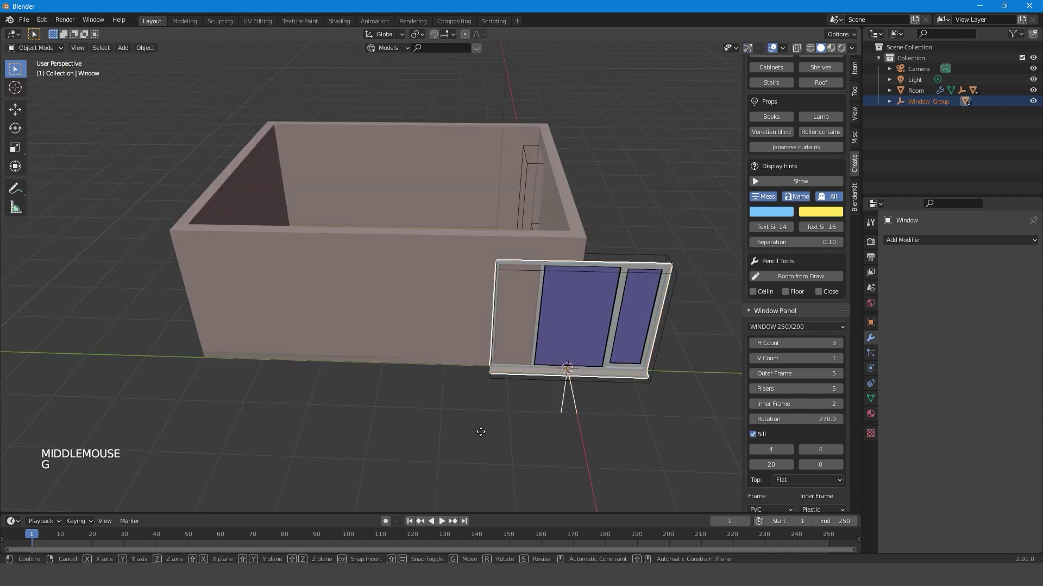
{"action": "type", "text": "y"}
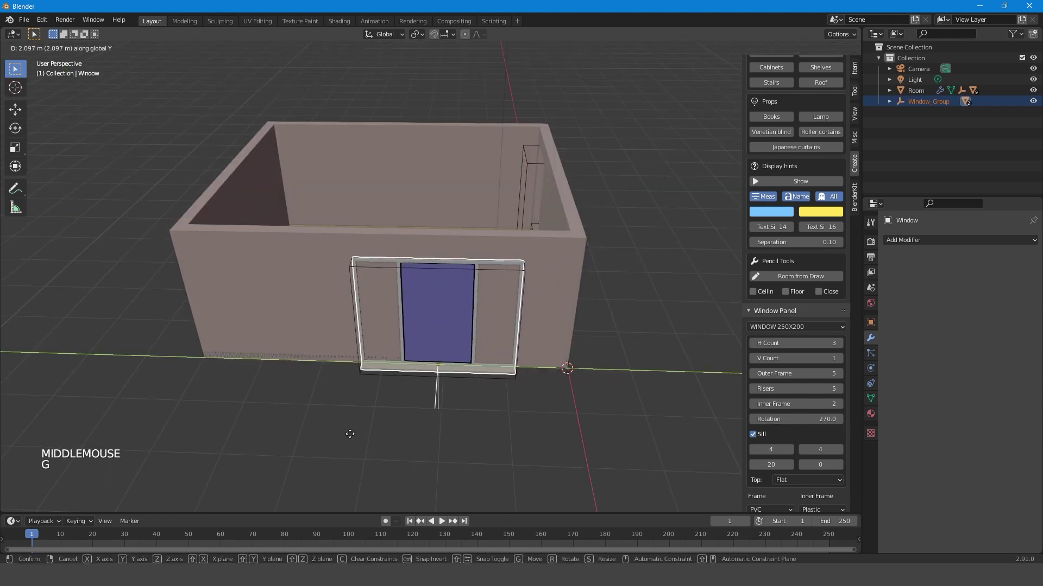
{"action": "type", "text": "3"}
{"action": "key", "text": "Return"}
Step: Turn off the sill of the panel window
{"action": "scroll", "coordinate": [344, 331], "scroll_direction": "up", "scroll_amount": 1}
{"action": "left_click", "coordinate": [383, 377]}
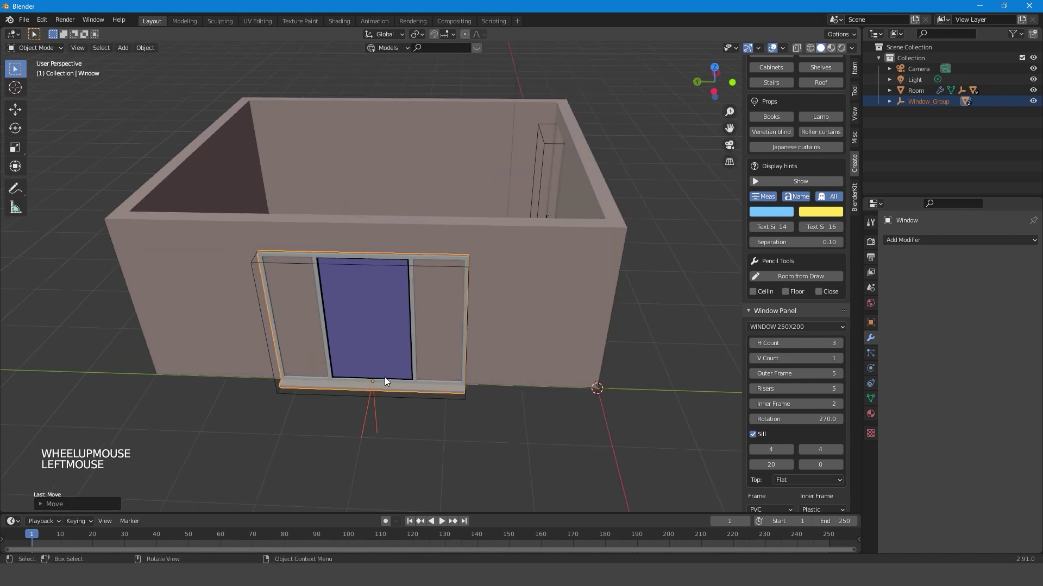
{"action": "left_click", "coordinate": [394, 395]}
{"action": "middle_click_drag", "start_coordinate": [361, 342], "coordinate": [852, 403]}
{"action": "scroll", "coordinate": [561, 344], "scroll_direction": "up", "scroll_amount": 1}
{"action": "scroll", "coordinate": [804, 404], "scroll_direction": "down", "scroll_amount": 2}
{"action": "left_click", "coordinate": [760, 408]}
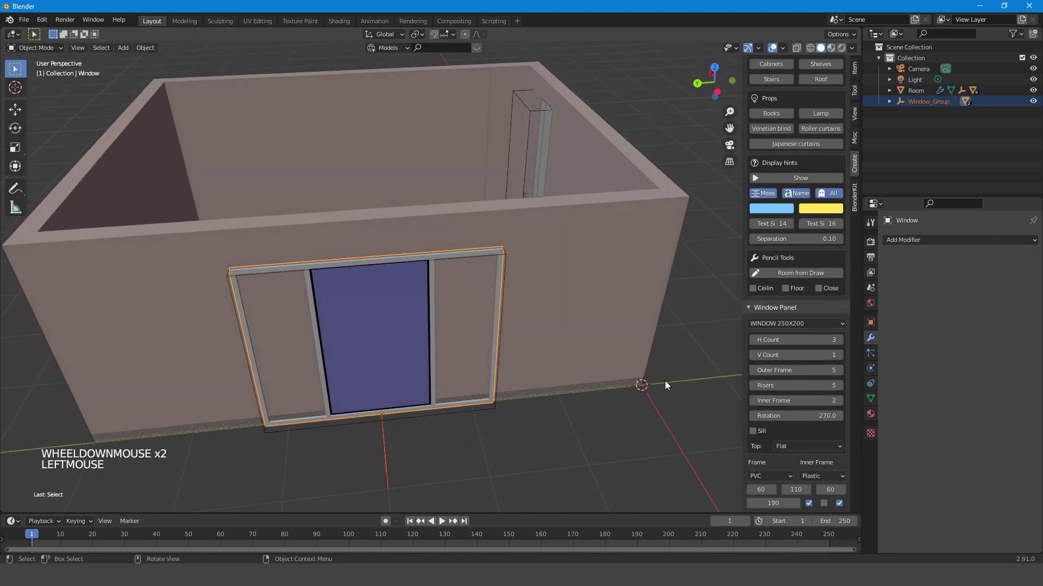
Step: Set the panel window's inner frame material to WOOD
{"action": "scroll", "coordinate": [701, 399], "scroll_direction": "down", "scroll_amount": 1}
{"action": "scroll", "coordinate": [782, 424], "scroll_direction": "down", "scroll_amount": 2}
{"action": "left_click", "coordinate": [819, 476]}
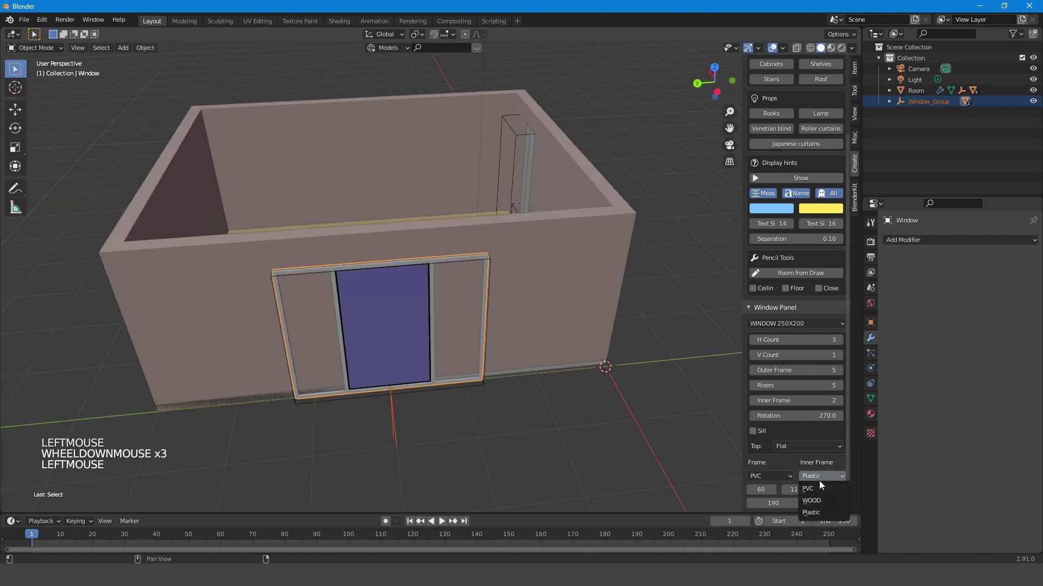
{"action": "left_click", "coordinate": [814, 491]}
Step: Try a WOOD outer frame and different middle panel widths on the panel window, and undo these changes
{"action": "left_click", "coordinate": [789, 477]}
{"action": "left_click", "coordinate": [781, 507]}
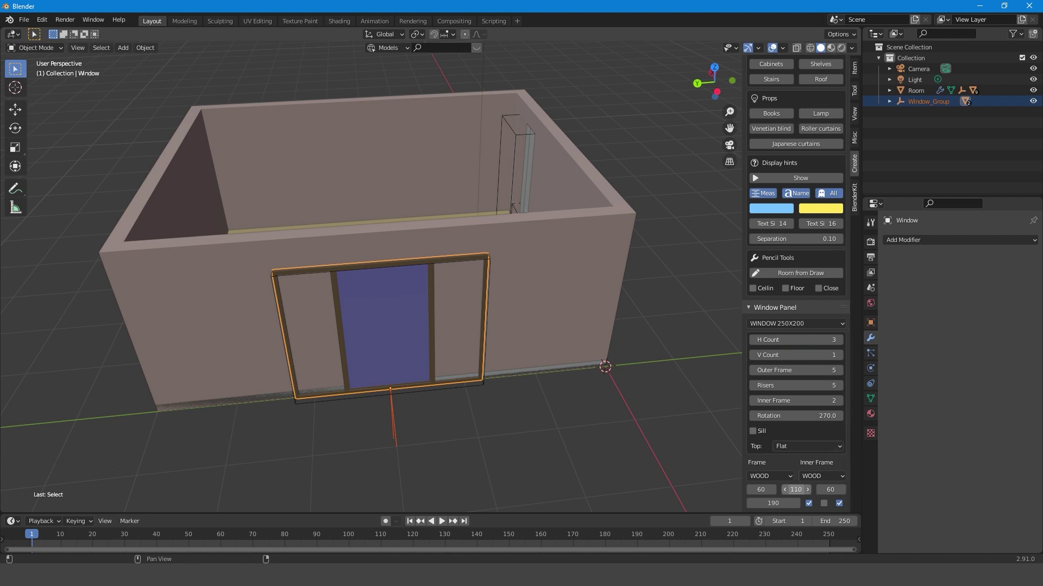
{"action": "left_click", "coordinate": [795, 490]}
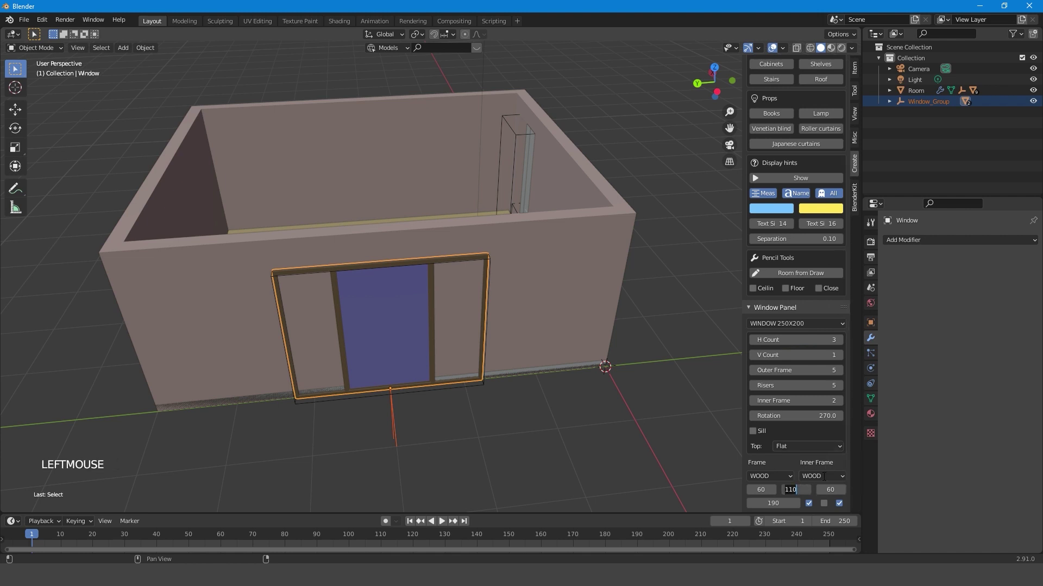
{"action": "type", "text": "2"}
{"action": "key", "text": "Return"}
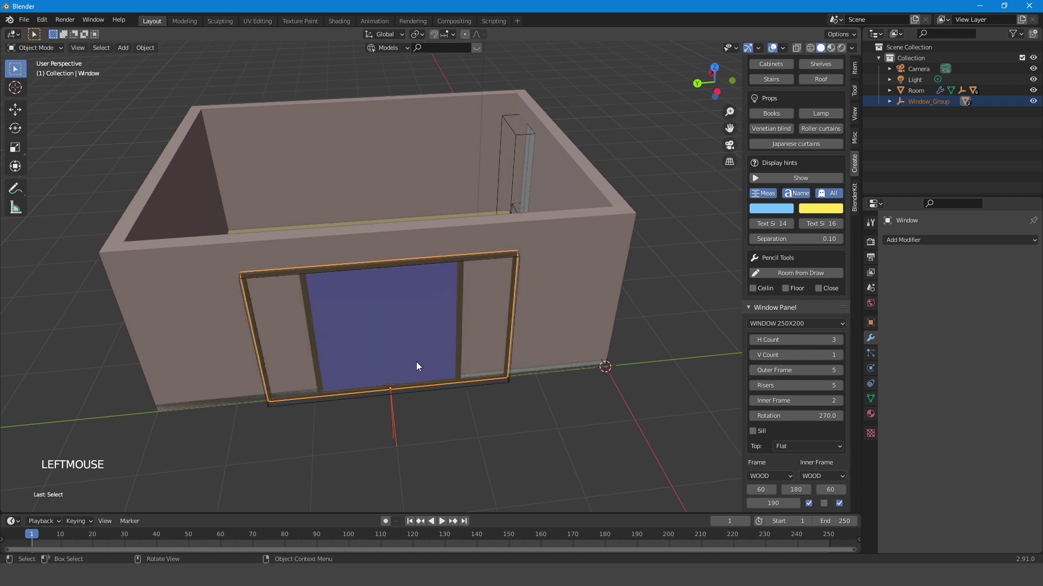
{"action": "key", "text": "ctrl+z"}
{"action": "middle_click_drag", "start_coordinate": [535, 376], "coordinate": [530, 361]}
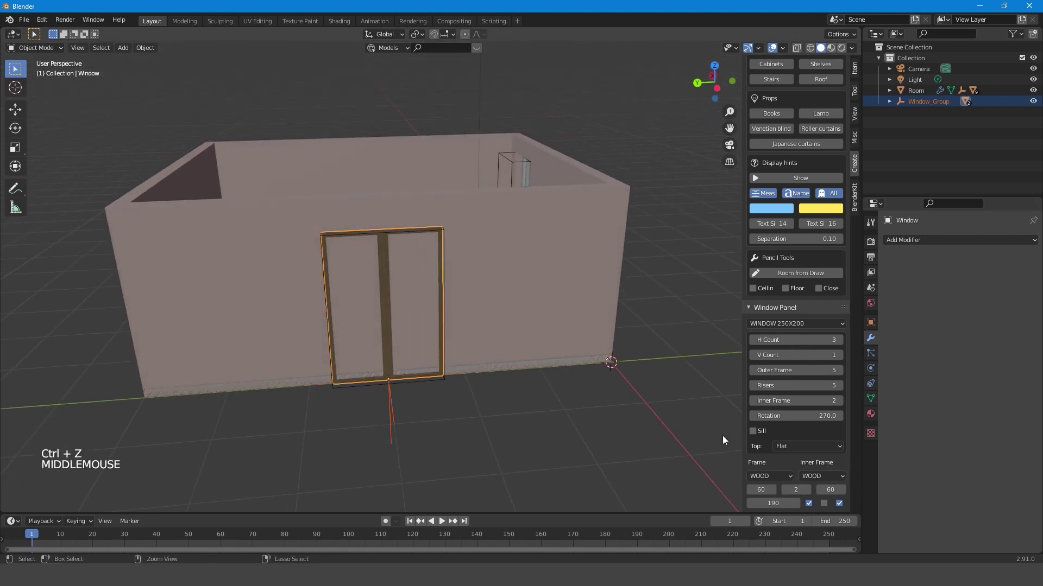
{"action": "key", "text": "ctrl+z"}
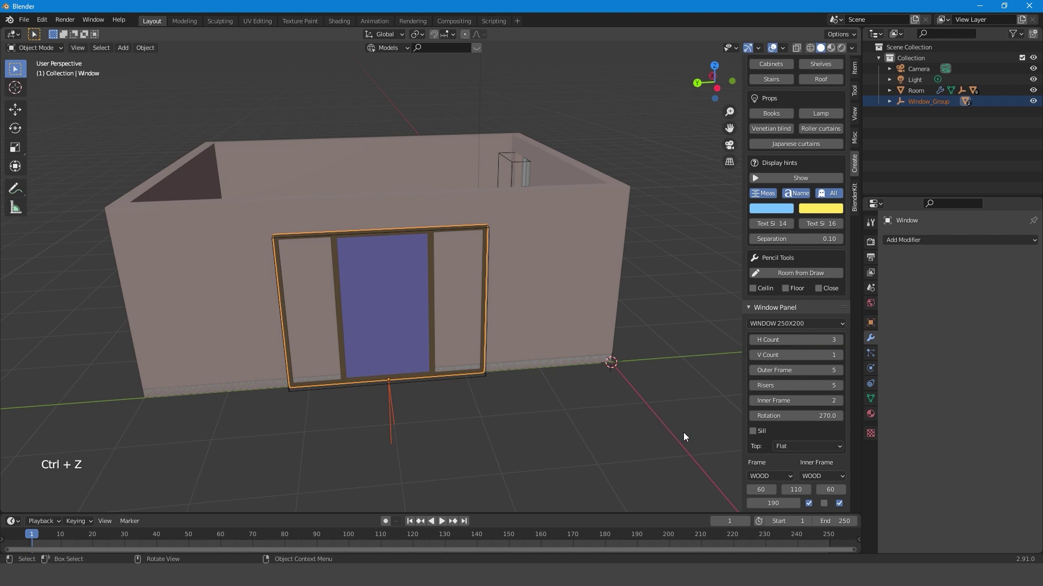
{"action": "key", "text": "ctrl+z"}
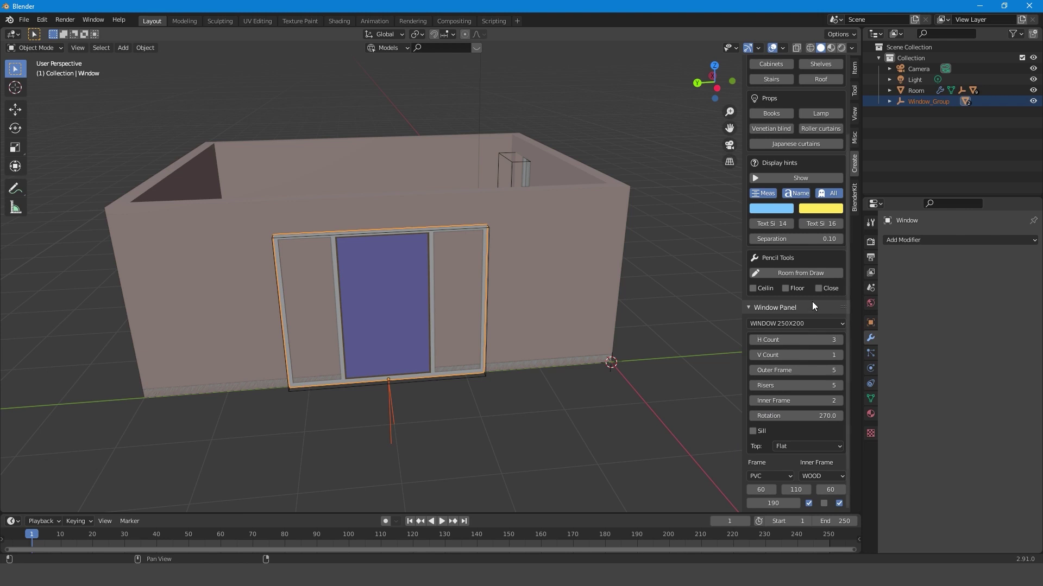
Step: Set the panel window's horizontal count to 5 and reduce the second panel's width to match the other panels
{"action": "left_click", "coordinate": [840, 341]}
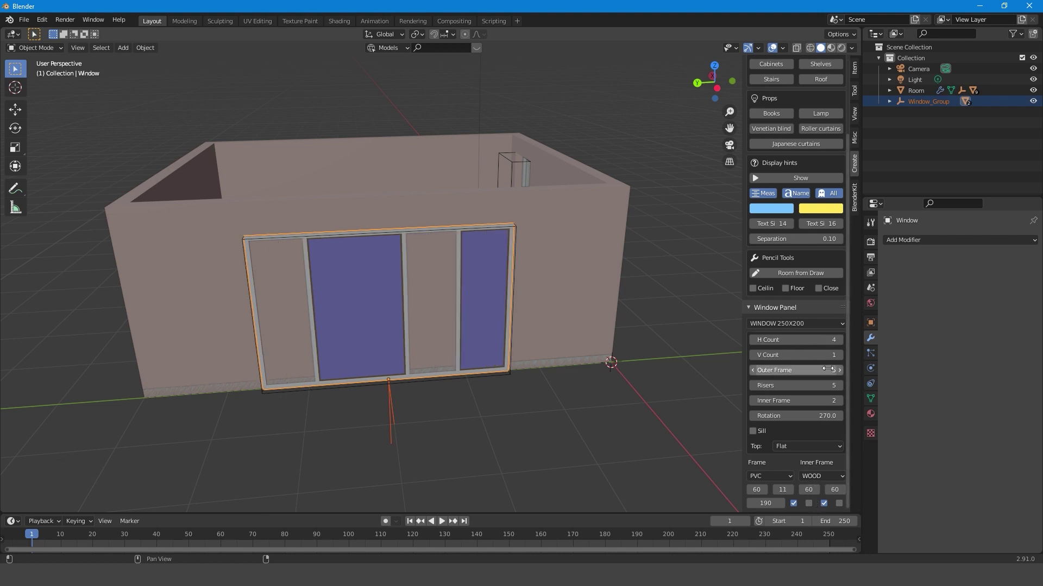
{"action": "left_click", "coordinate": [840, 340]}
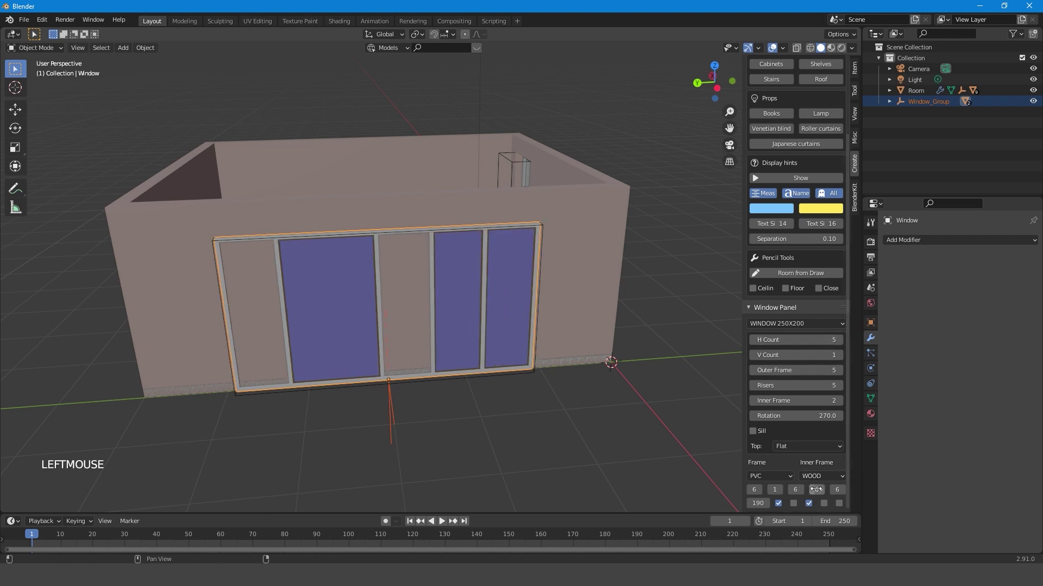
{"action": "key", "text": "Return"}
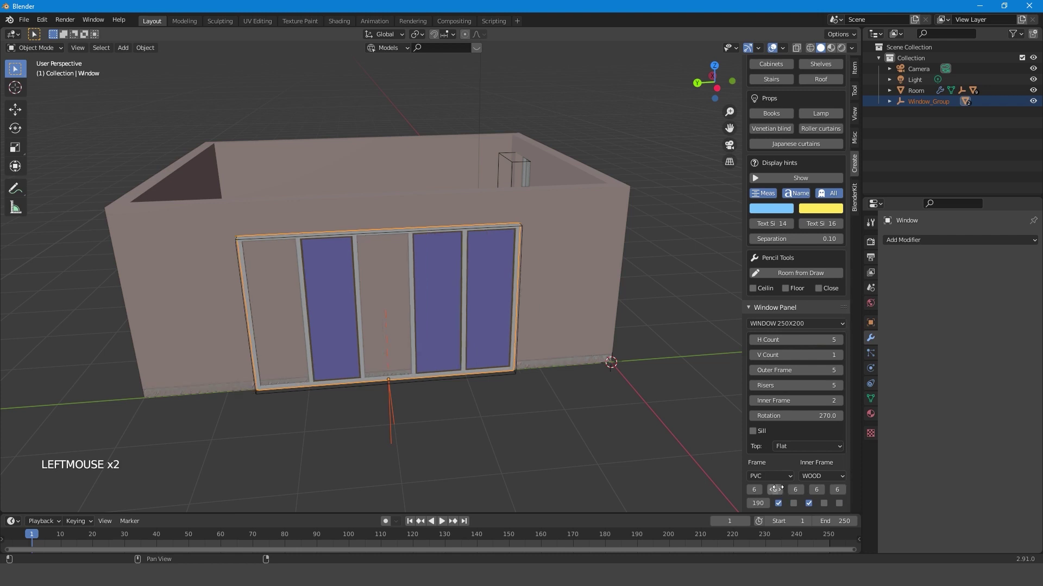
{"action": "scroll", "coordinate": [809, 491], "scroll_direction": "down", "scroll_amount": 2}
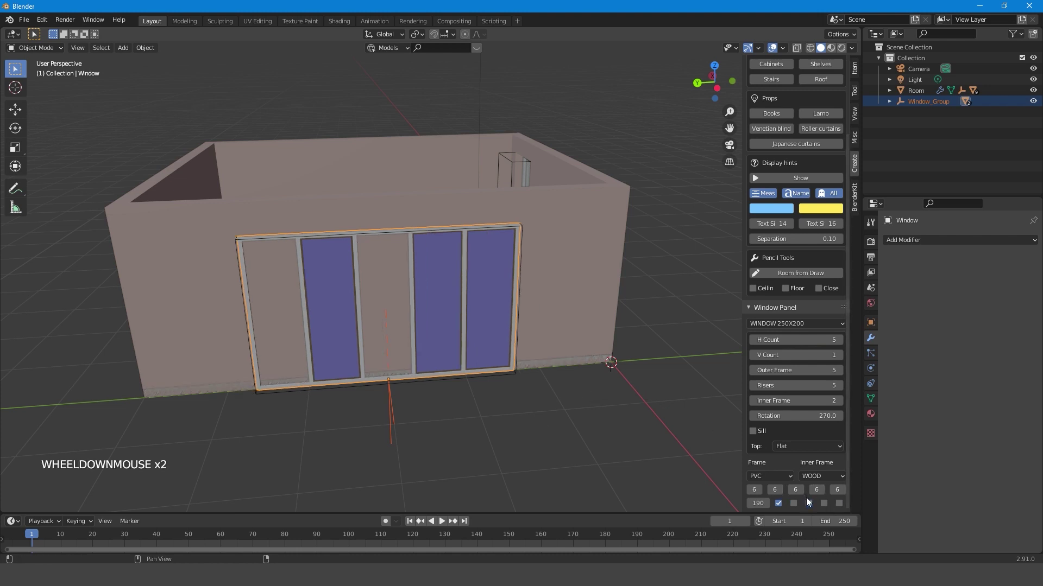
Step: Disable the checkboxes of the window's first and third panels and enable those of the fourth and fifth
{"action": "left_click", "coordinate": [808, 503]}
{"action": "left_click", "coordinate": [778, 504]}
{"action": "middle_click_drag", "start_coordinate": [402, 299], "coordinate": [429, 321]}
{"action": "left_click", "coordinate": [839, 504]}
{"action": "left_click", "coordinate": [824, 504]}
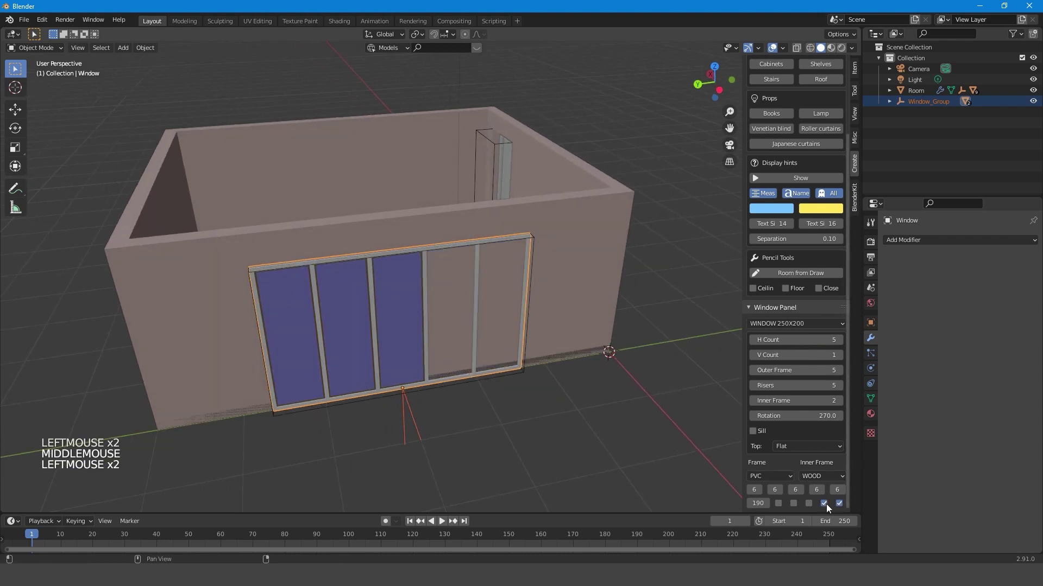
Step: Cut the panel window's opening into the room wall with Auto Holes and inspect it from inside the room
{"action": "left_click", "coordinate": [383, 230]}
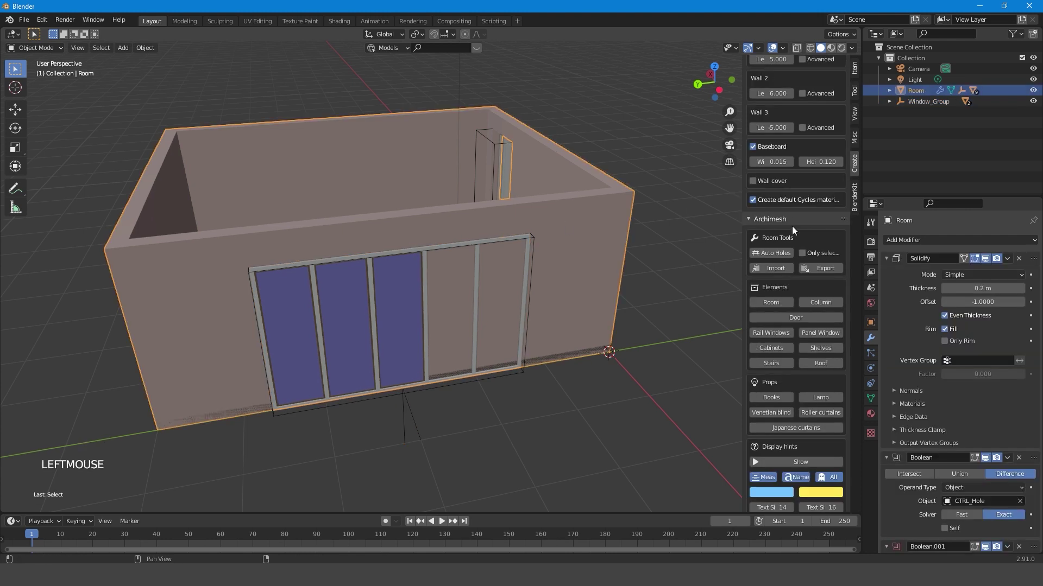
{"action": "left_click", "coordinate": [785, 252]}
{"action": "left_click", "coordinate": [533, 367]}
{"action": "middle_click_drag", "start_coordinate": [533, 367], "coordinate": [538, 168]}
{"action": "left_click", "coordinate": [594, 103]}
{"action": "scroll", "coordinate": [594, 103], "scroll_direction": "up", "scroll_amount": 3}
{"action": "middle_click_drag", "start_coordinate": [594, 103], "coordinate": [491, 158]}
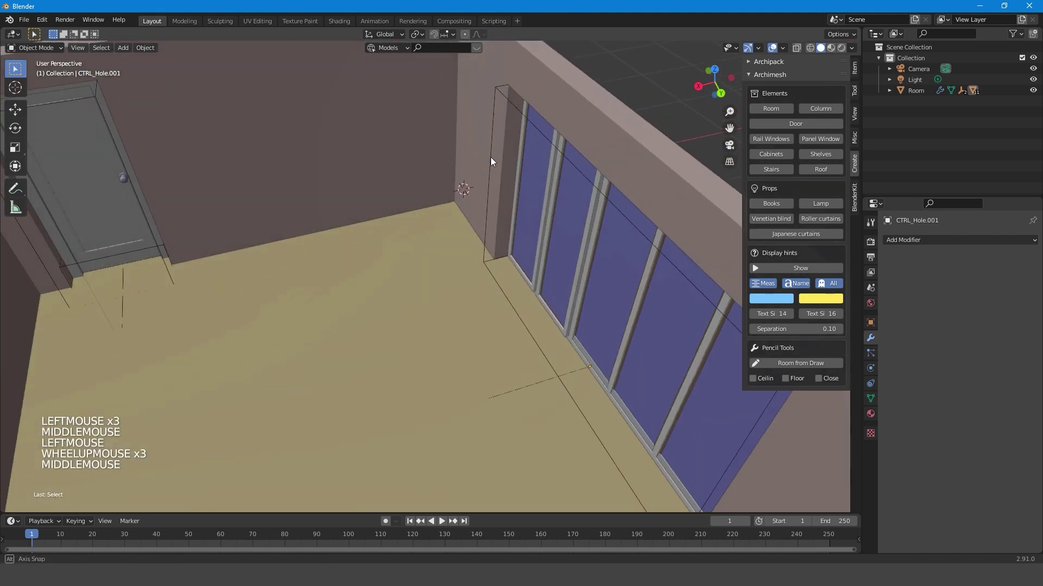
{"action": "scroll", "coordinate": [494, 147], "scroll_direction": "down", "scroll_amount": 7}
{"action": "scroll", "coordinate": [503, 159], "scroll_direction": "up", "scroll_amount": 3}
{"action": "scroll", "coordinate": [632, 491], "scroll_direction": "up", "scroll_amount": 1}
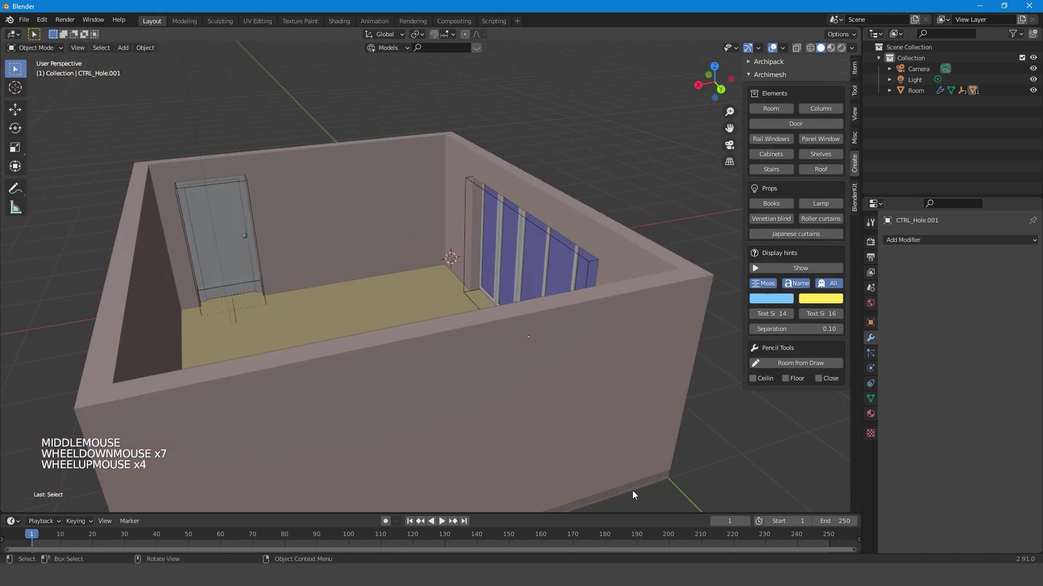
Step: Try deleting the room's baseboard and undo the deletion
{"action": "left_click", "coordinate": [630, 481]}
{"action": "middle_click_drag", "start_coordinate": [630, 481], "coordinate": [638, 460]}
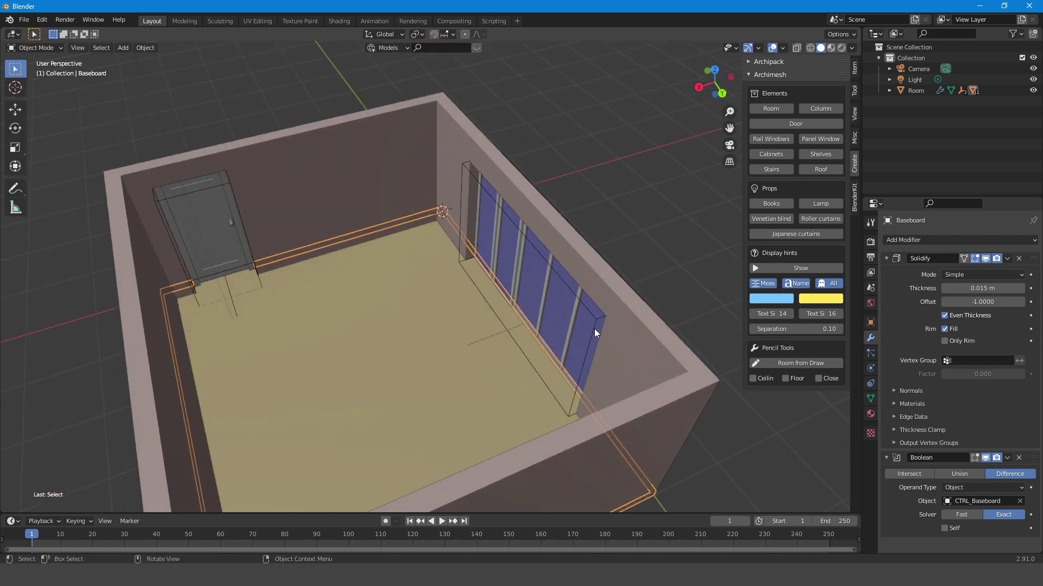
{"action": "key", "text": "Delete"}
{"action": "key", "text": "ctrl+z"}
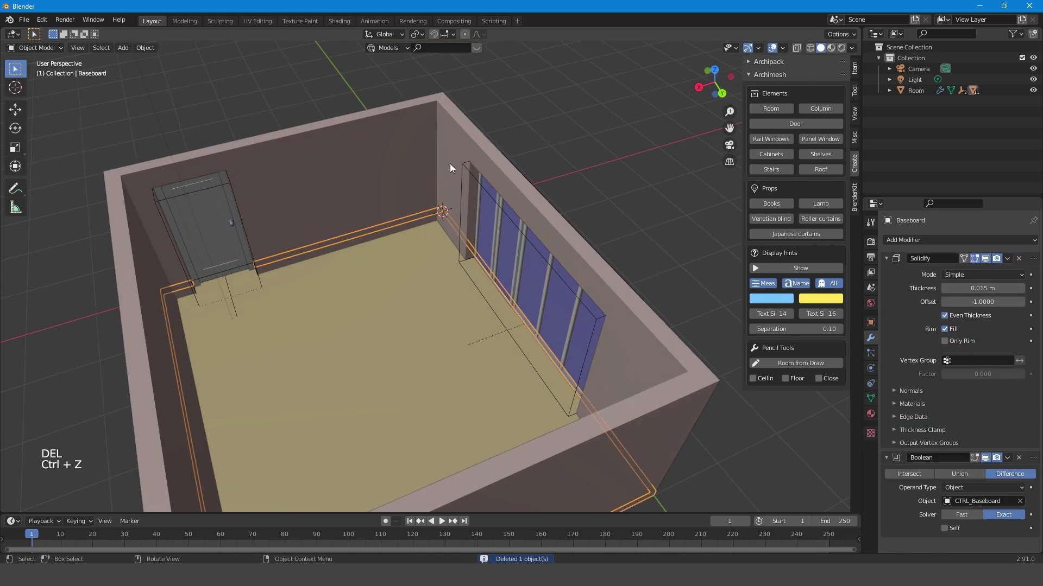
Step: Try the Inverse option on the room and examine the inner wall corner beside the window
{"action": "left_click", "coordinate": [446, 149]}
{"action": "left_click", "coordinate": [824, 93]}
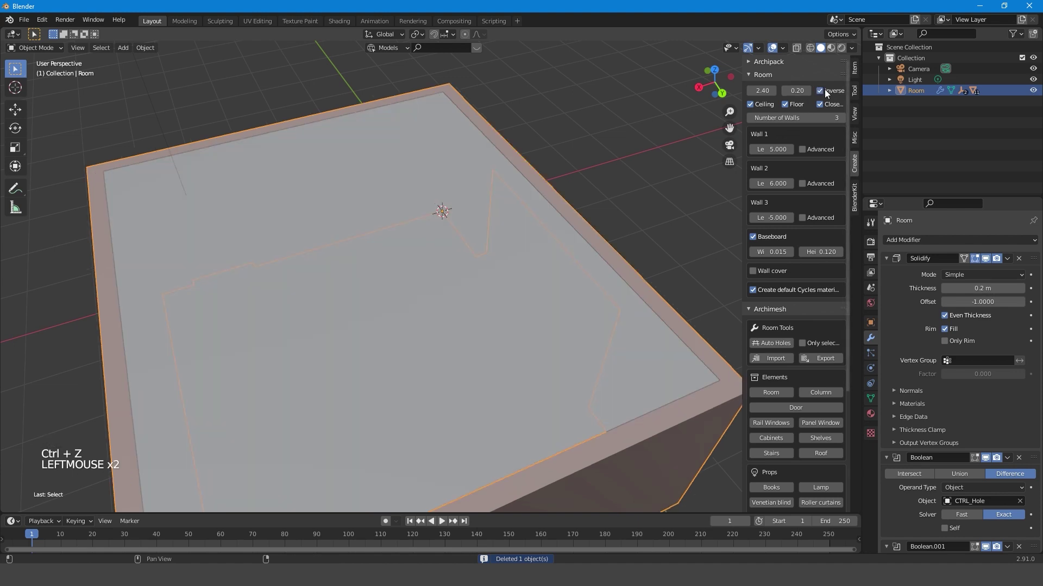
{"action": "scroll", "coordinate": [468, 252], "scroll_direction": "down", "scroll_amount": 2}
{"action": "mouse_move", "coordinate": [468, 251]}
{"action": "middle_mouse_down"}
{"action": "mouse_move", "coordinate": [386, 211]}
{"action": "mouse_move", "coordinate": [463, 253]}
{"action": "middle_mouse_up"}
{"action": "scroll", "coordinate": [445, 219], "scroll_direction": "up", "scroll_amount": 2}
{"action": "scroll", "coordinate": [463, 253], "scroll_direction": "up", "scroll_amount": 5}
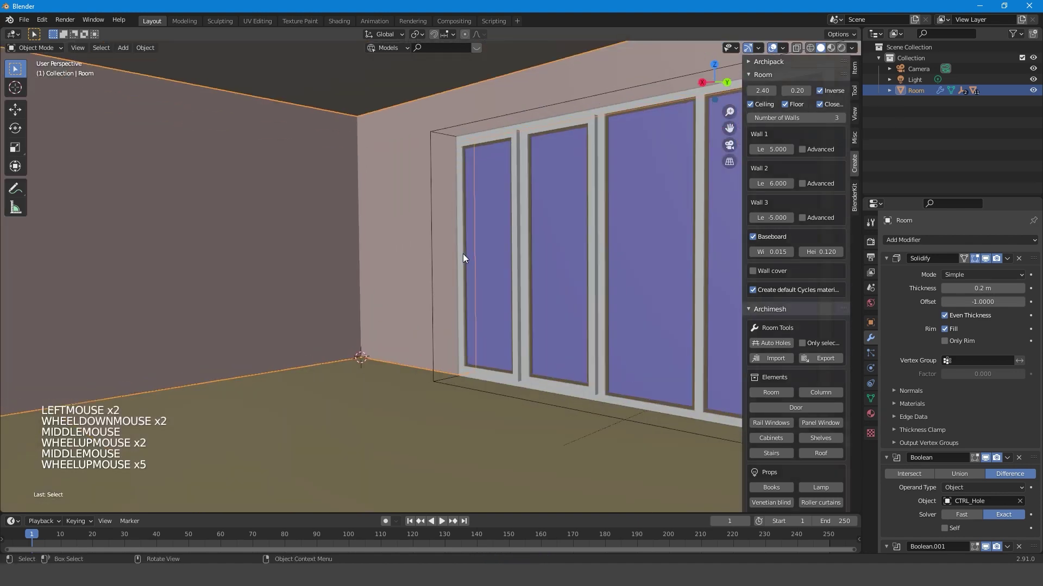
{"action": "scroll", "coordinate": [462, 253], "scroll_direction": "up", "scroll_amount": 4}
{"action": "scroll", "coordinate": [411, 297], "scroll_direction": "down", "scroll_amount": 1}
{"action": "middle_click_drag", "start_coordinate": [411, 298], "coordinate": [390, 333]}
{"action": "scroll", "coordinate": [465, 356], "scroll_direction": "up", "scroll_amount": 4}
{"action": "scroll", "coordinate": [466, 362], "scroll_direction": "up", "scroll_amount": 4}
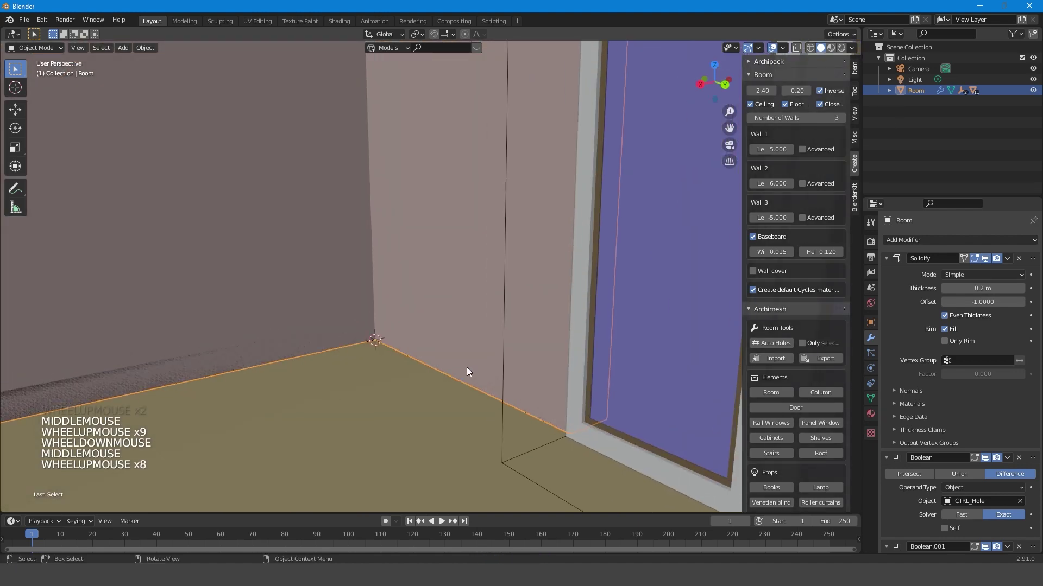
Step: Select the room's baseboard where it runs along the floor at the window wall
{"action": "left_click", "coordinate": [461, 365]}
{"action": "left_click", "coordinate": [452, 366]}
{"action": "middle_click_drag", "start_coordinate": [452, 366], "coordinate": [540, 237], "text": "shift"}
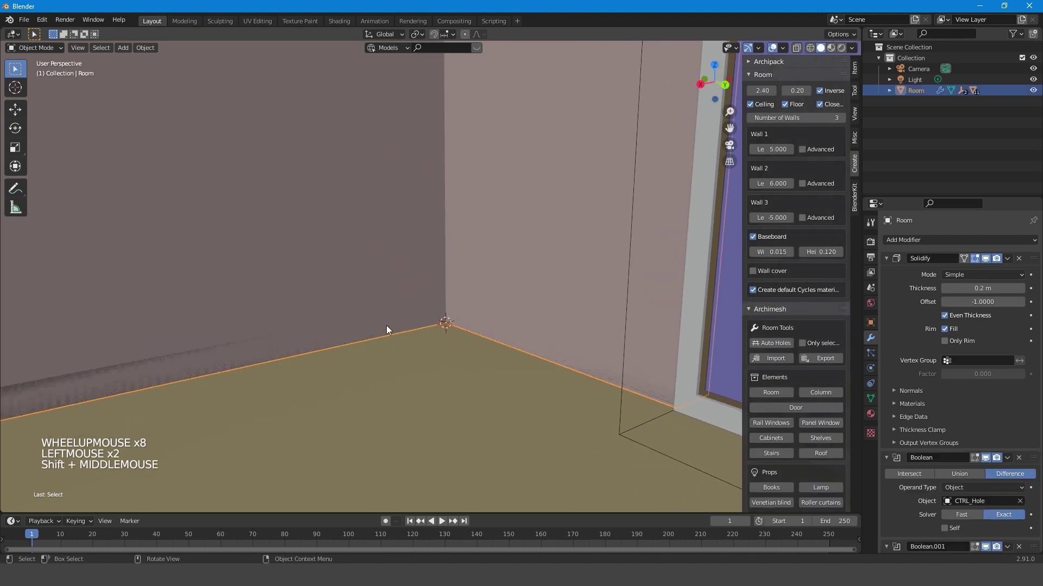
{"action": "left_click", "coordinate": [389, 320]}
{"action": "scroll", "coordinate": [388, 320], "scroll_direction": "up", "scroll_amount": 3}
{"action": "scroll", "coordinate": [592, 383], "scroll_direction": "up", "scroll_amount": 3}
{"action": "middle_click_drag", "start_coordinate": [389, 320], "coordinate": [459, 322]}
{"action": "middle_click_drag", "start_coordinate": [459, 322], "coordinate": [480, 318]}
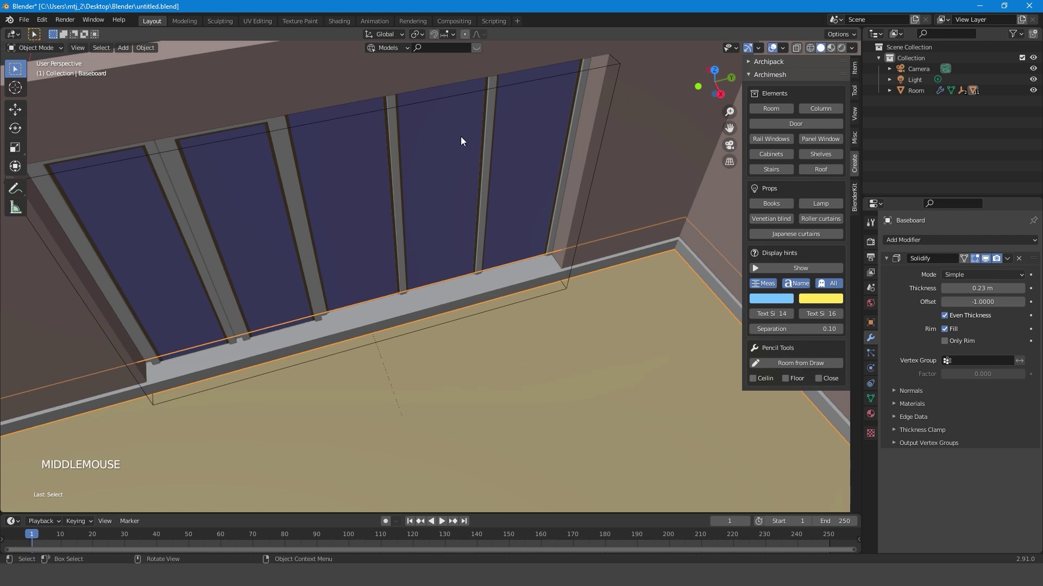
Step: Edit the baseboard mesh with X-ray and snapping on, adding two loop cuts, one at each end of the window opening
{"action": "key", "text": "Tab"}
{"action": "key", "text": "alt+z"}
{"action": "middle_click_drag", "start_coordinate": [543, 277], "coordinate": [373, 35]}
{"action": "left_click", "coordinate": [444, 33]}
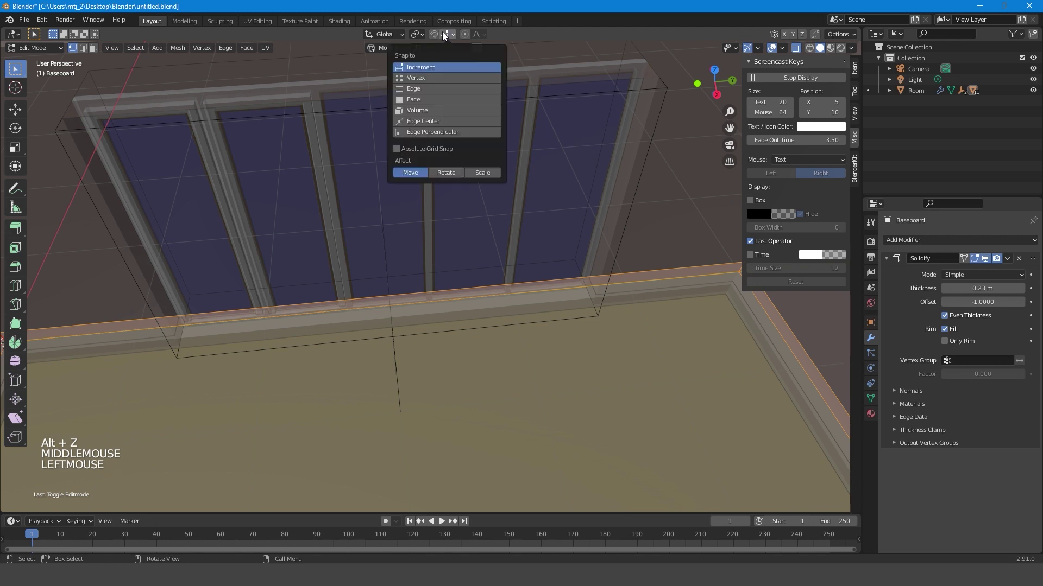
{"action": "left_click", "coordinate": [434, 83]}
{"action": "key", "text": "ctrl+r"}
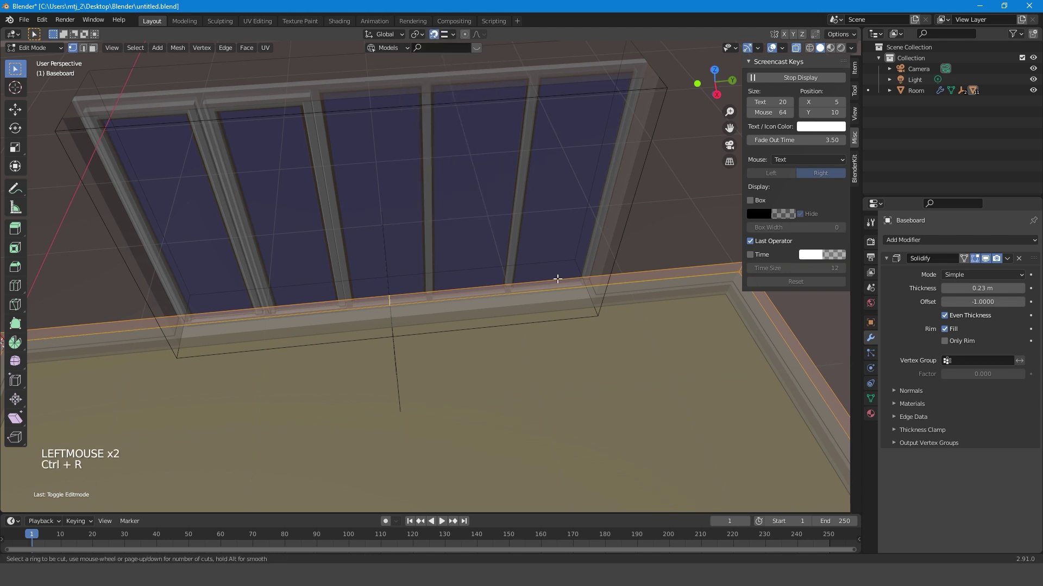
{"action": "left_click", "coordinate": [550, 282]}
{"action": "left_click", "coordinate": [619, 226]}
{"action": "key", "text": "ctrl+r"}
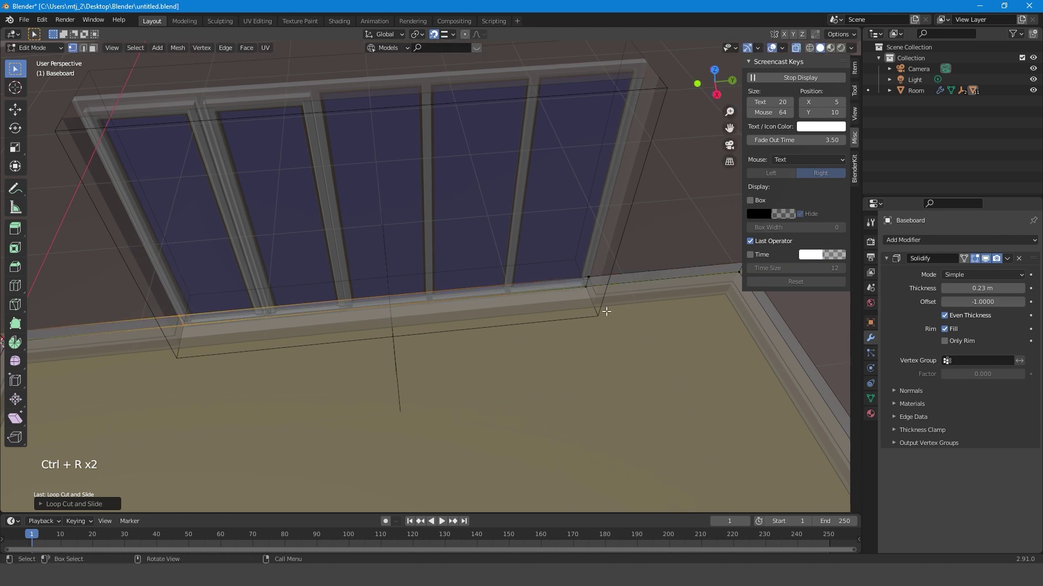
Step: Move the baseboard's loop cut at the window's +Y end slightly along the Y axis toward the middle of the window
{"action": "key", "text": "1"}
{"action": "left_click_drag", "start_coordinate": [549, 316], "coordinate": [626, 250]}
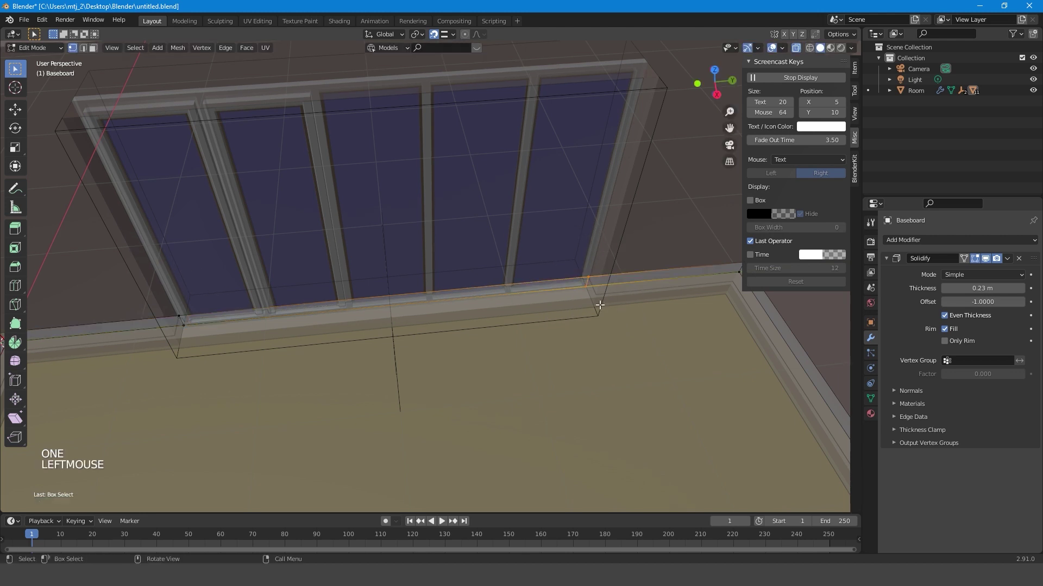
{"action": "key", "text": "g"}
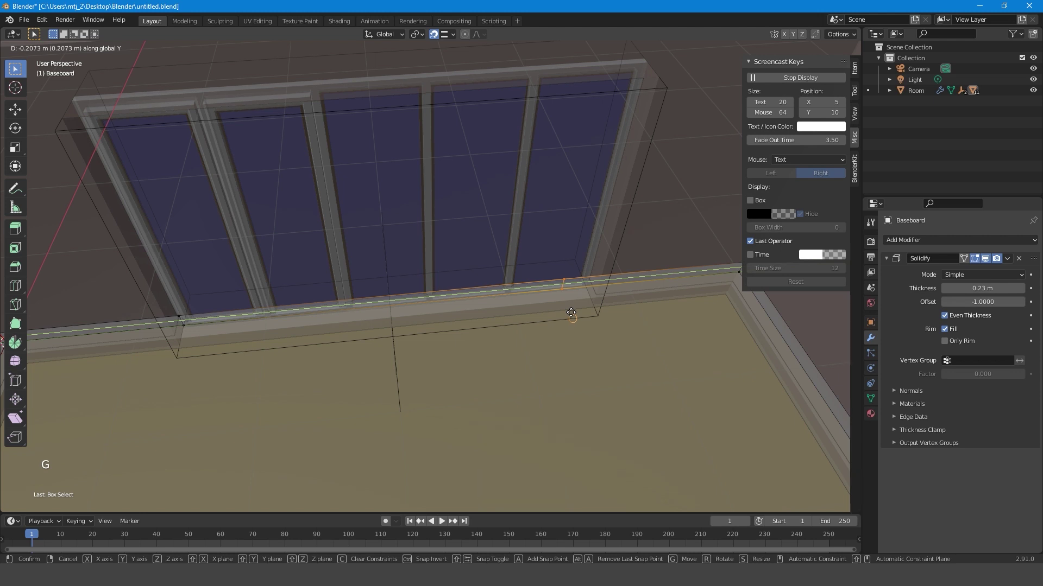
{"action": "type", "text": "."}
{"action": "key", "text": "BackSpace"}
{"action": "left_click", "coordinate": [571, 313]}
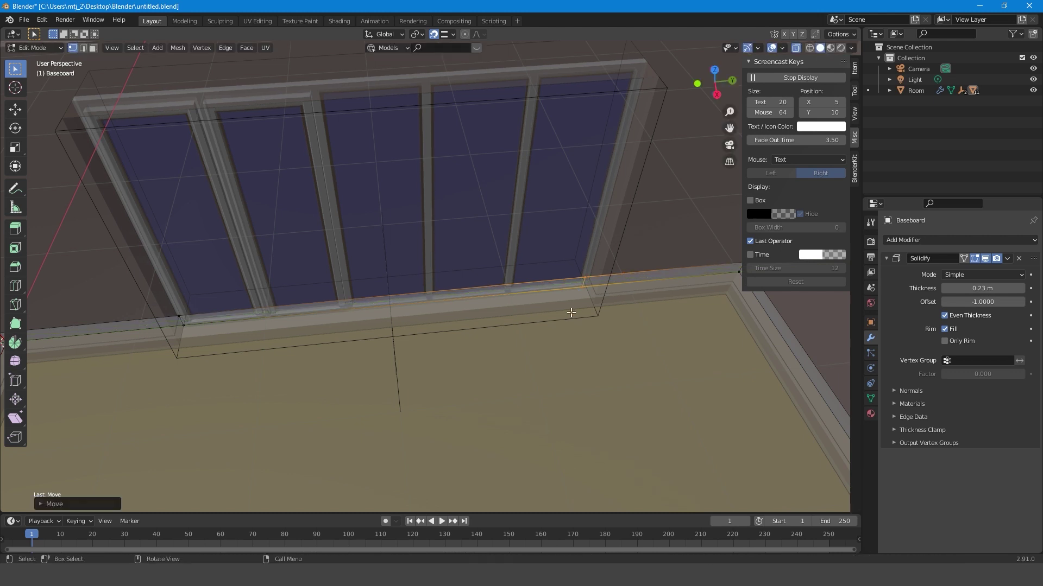
{"action": "key", "text": "alt+z"}
{"action": "key", "text": "alt+z"}
Step: Select the baseboard's loop cut at the window's -Y end and move it 0.03 m along the Y axis
{"action": "left_click", "coordinate": [225, 337]}
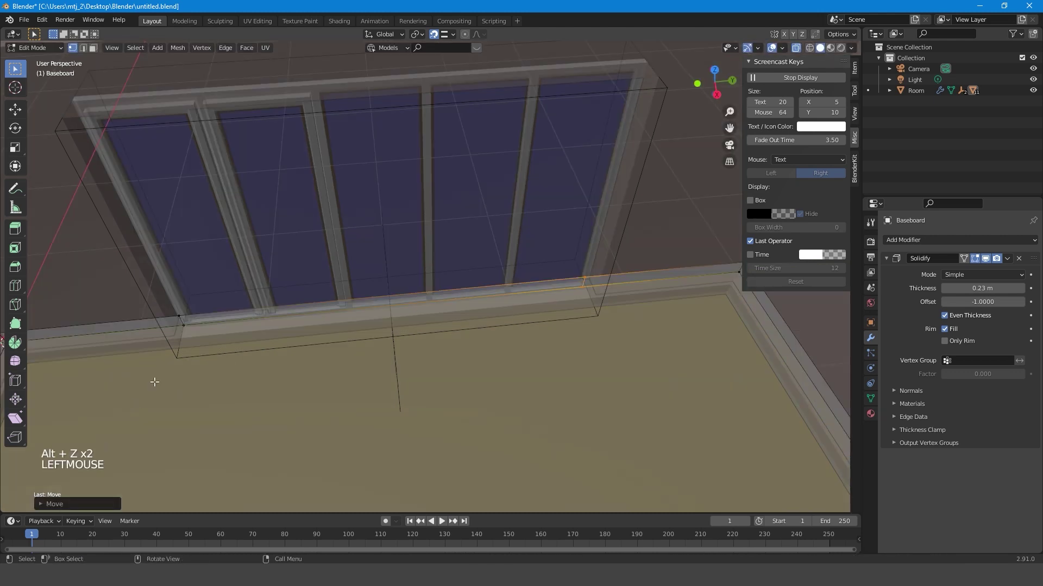
{"action": "middle_click_drag", "start_coordinate": [225, 337], "coordinate": [264, 292], "text": "shift"}
{"action": "scroll", "coordinate": [264, 292], "scroll_direction": "up", "scroll_amount": 4}
{"action": "key", "text": "g"}
{"action": "key", "text": "y"}
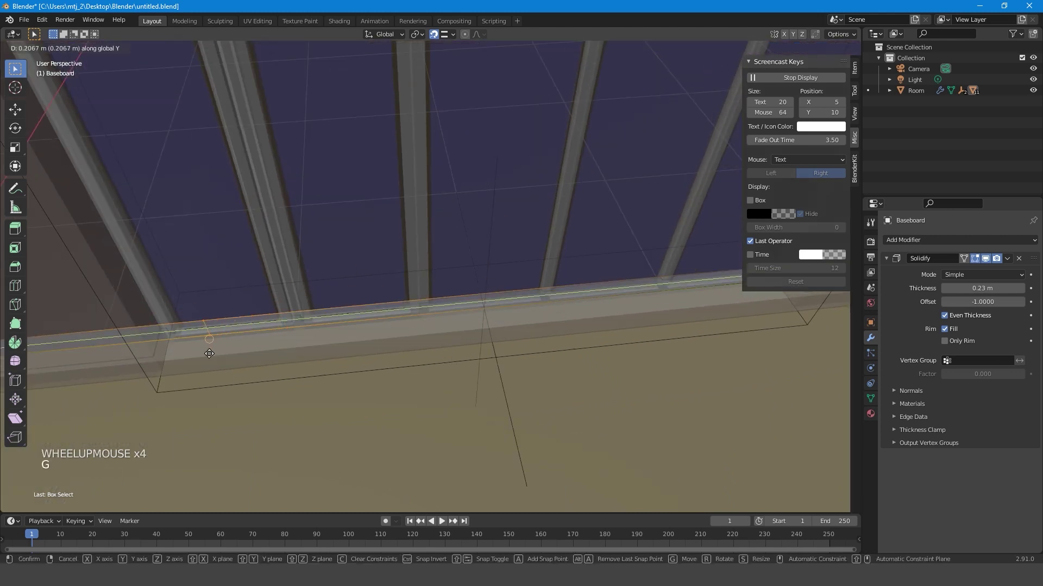
{"action": "type", "text": ".03"}
{"action": "key", "text": "Return"}
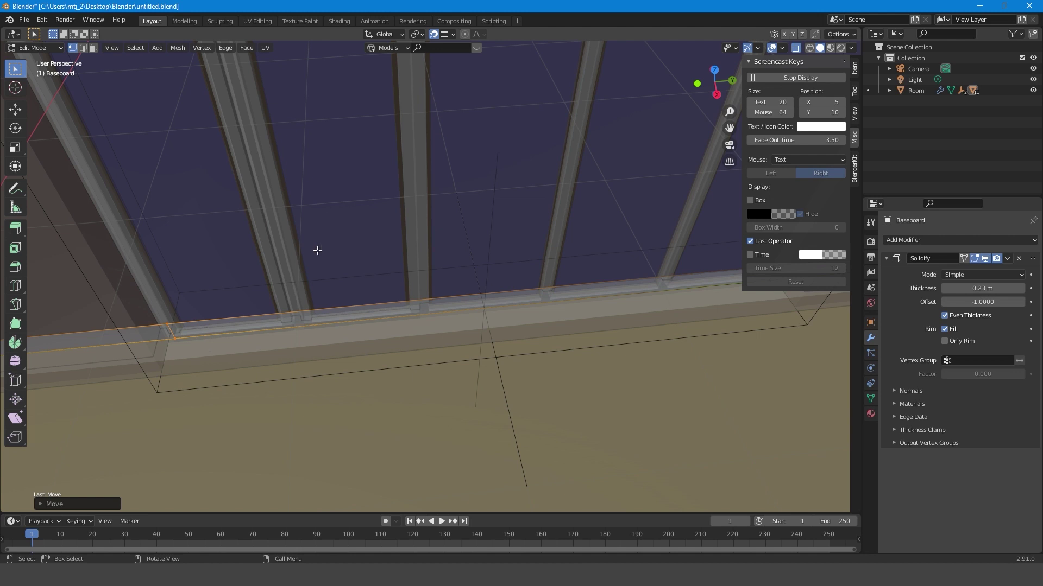
Step: Delete the baseboard face that crosses the window opening and turn off X-ray display
{"action": "key", "text": "3"}
{"action": "left_click", "coordinate": [380, 312]}
{"action": "left_click", "coordinate": [481, 297]}
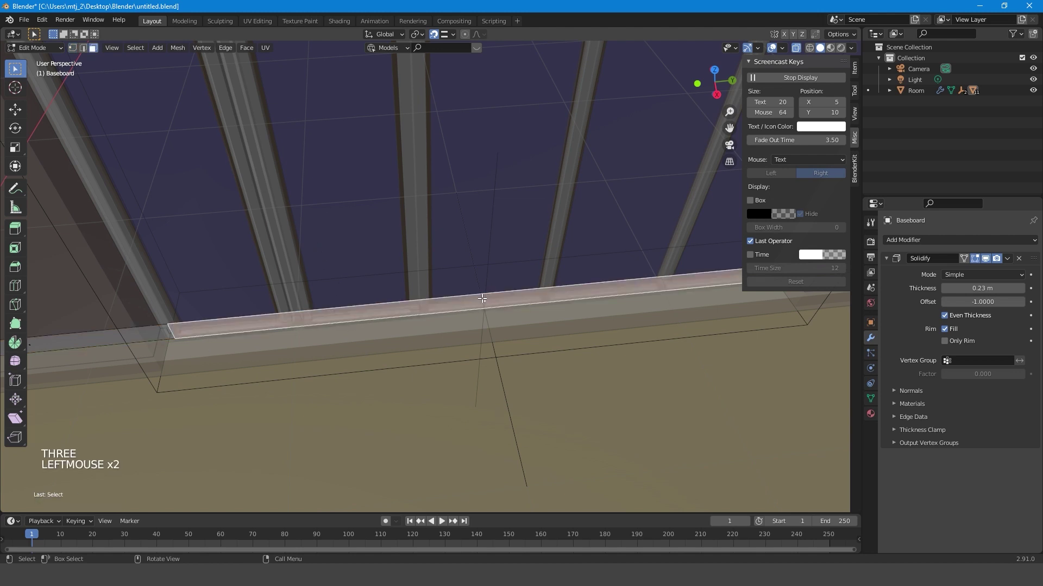
{"action": "key", "text": "Delete"}
{"action": "key", "text": "alt+z"}
{"action": "scroll", "coordinate": [482, 303], "scroll_direction": "down", "scroll_amount": 8}
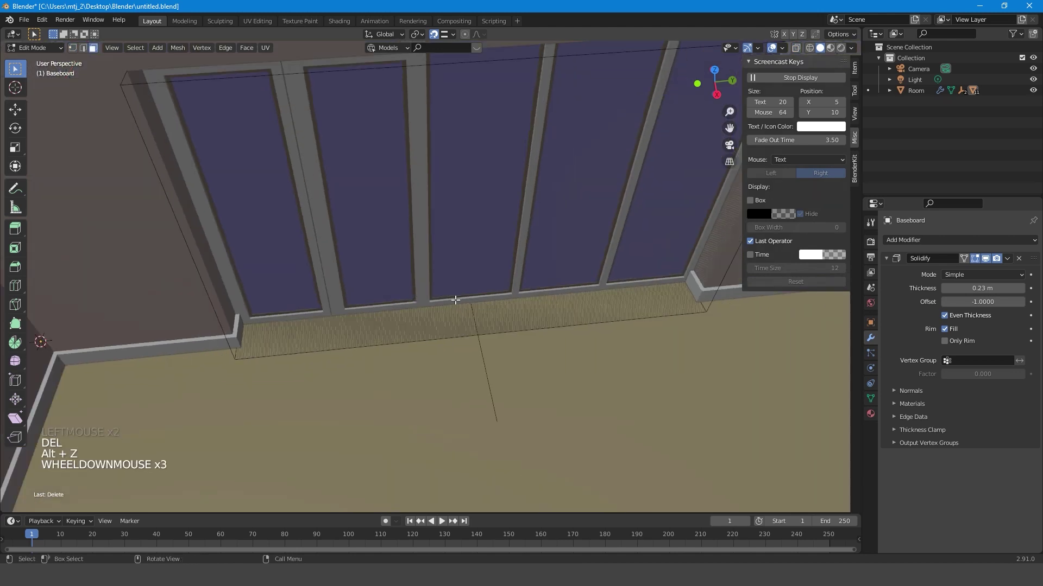
Step: Edit the baseboard mesh with X-ray on, adding two loop cuts, one at each end of the door opening
{"action": "middle_click_drag", "start_coordinate": [524, 283], "coordinate": [345, 272]}
{"action": "scroll", "coordinate": [345, 272], "scroll_direction": "up", "scroll_amount": 5}
{"action": "key", "text": "Tab"}
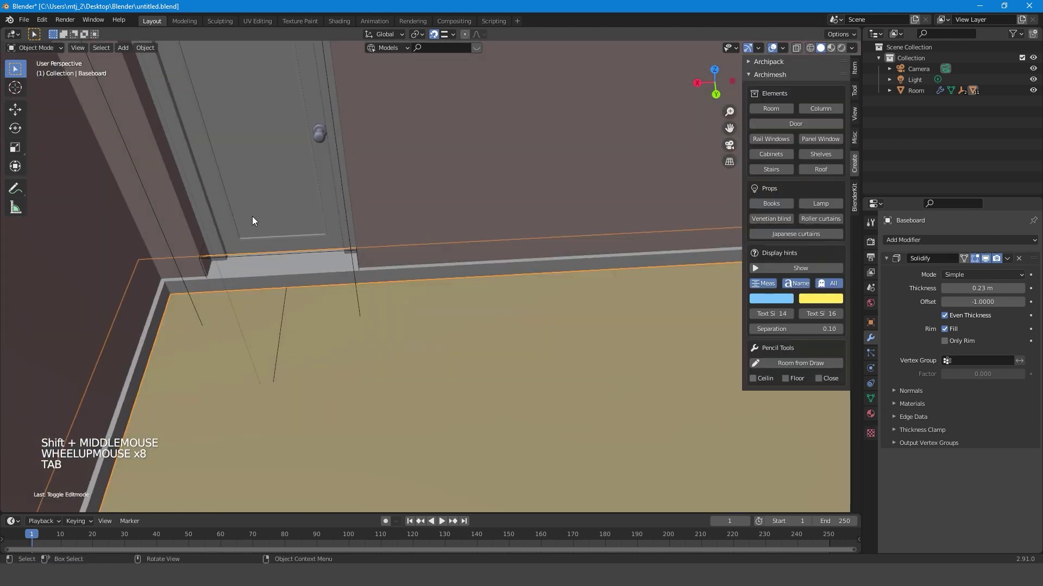
{"action": "key", "text": "Tab"}
{"action": "key", "text": "alt+z"}
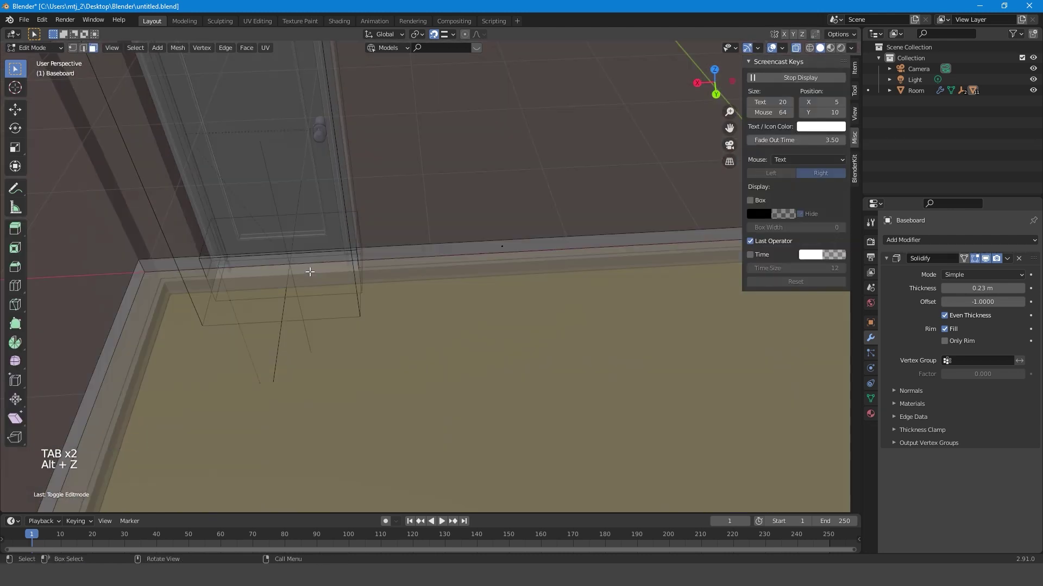
{"action": "key", "text": "1"}
{"action": "key", "text": "ctrl+r"}
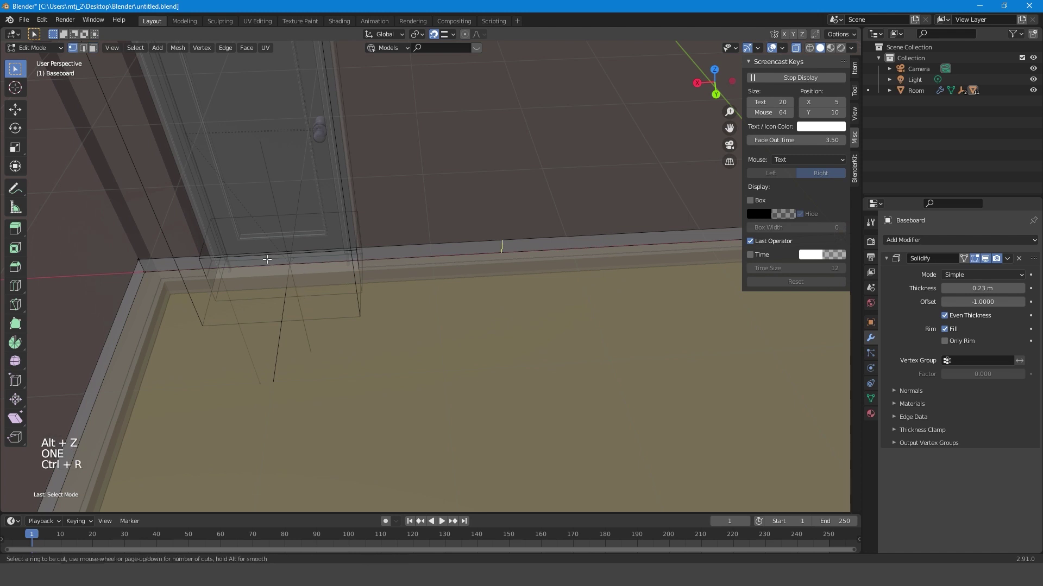
{"action": "left_click", "coordinate": [500, 247]}
{"action": "left_click", "coordinate": [173, 179]}
{"action": "key", "text": "ctrl+r"}
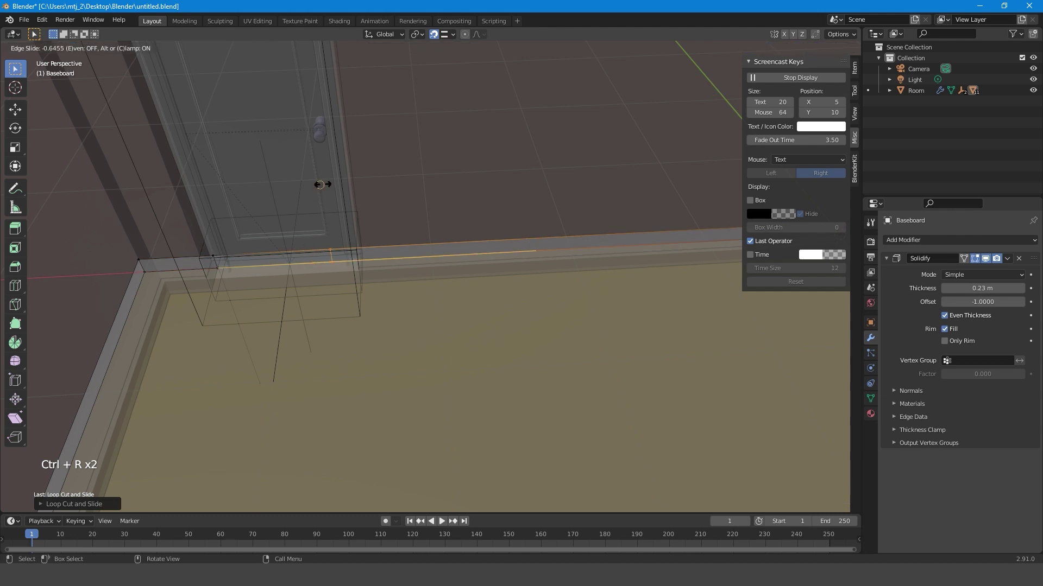
Step: Turn off snapping and move the baseboard's loop cut on the door's handle side 0.03 m along the X axis
{"action": "middle_click_drag", "start_coordinate": [345, 190], "coordinate": [550, 245], "text": "shift"}
{"action": "scroll", "coordinate": [418, 263], "scroll_direction": "up", "scroll_amount": 6}
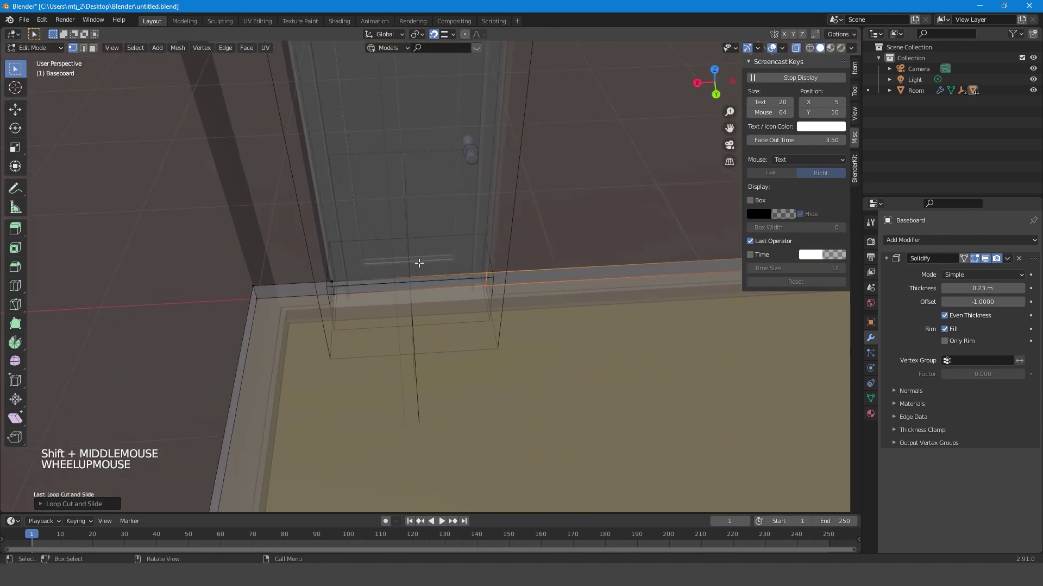
{"action": "left_click", "coordinate": [434, 34]}
{"action": "left_click_drag", "start_coordinate": [439, 311], "coordinate": [525, 305]}
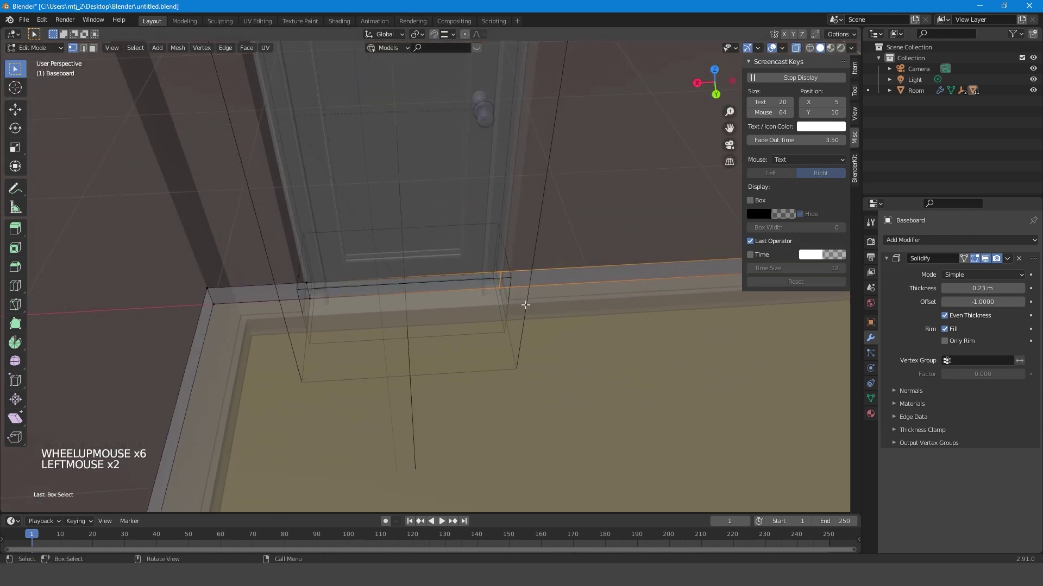
{"action": "key", "text": "g"}
{"action": "key", "text": "x"}
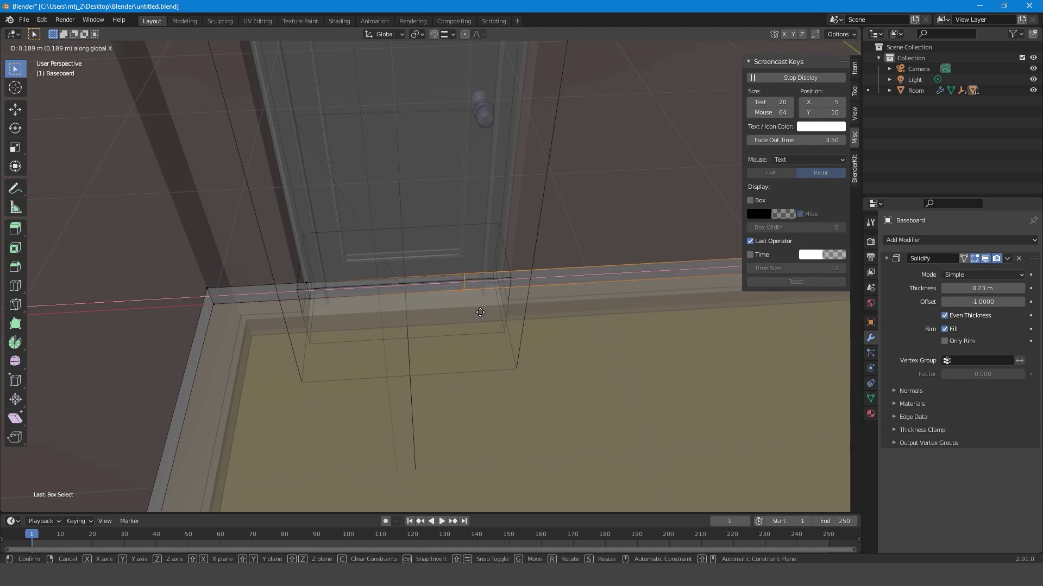
{"action": "type", "text": ".03"}
{"action": "left_click", "coordinate": [504, 313]}
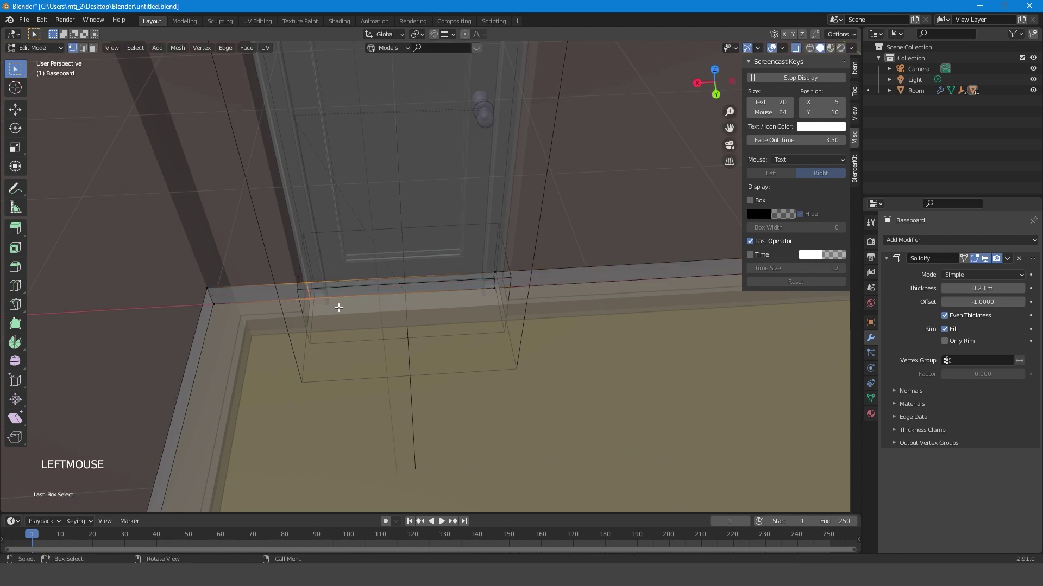
Step: Move the baseboard's loop cut on the door's hinge side -0.03 m along the X axis
{"action": "type", "text": "gx.03"}
{"action": "key", "text": "minus"}
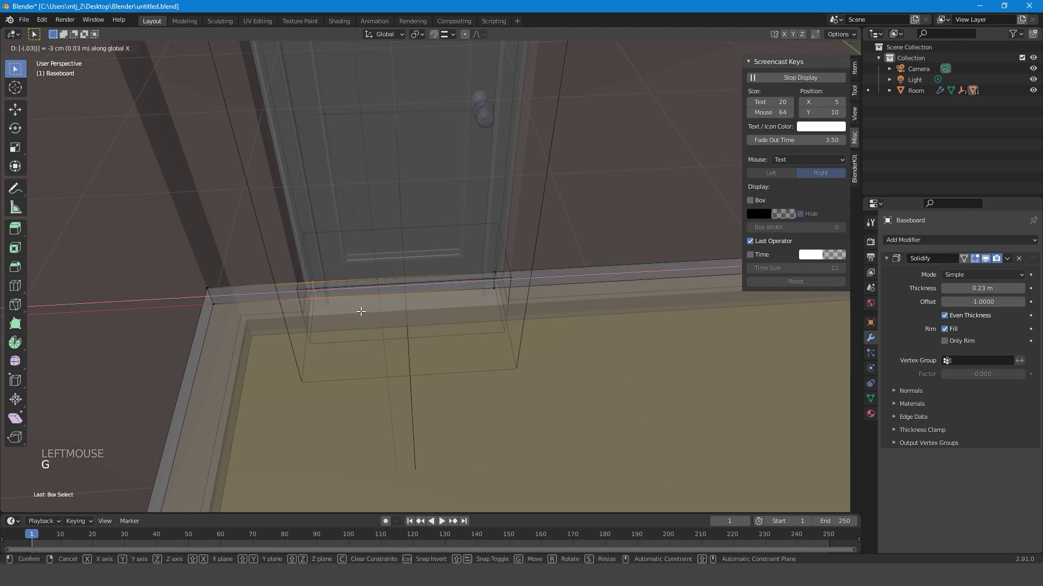
{"action": "left_click", "coordinate": [360, 311]}
Step: Delete the baseboard face that crosses the door opening, turn off X-ray display and leave mesh editing
{"action": "key", "text": "3"}
{"action": "left_click", "coordinate": [390, 286]}
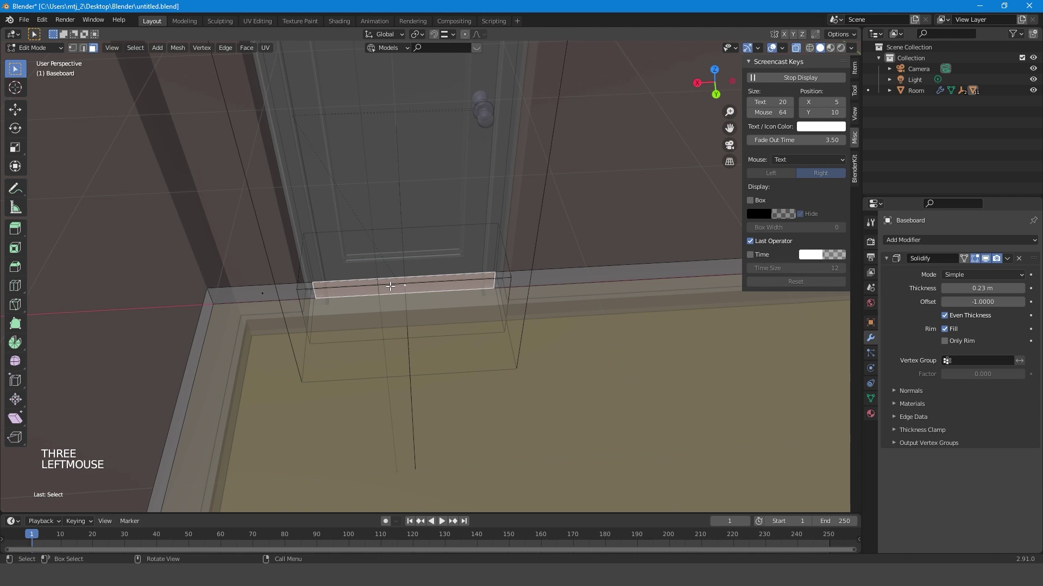
{"action": "key", "text": "Delete"}
{"action": "key", "text": "alt+z"}
{"action": "scroll", "coordinate": [387, 310], "scroll_direction": "down", "scroll_amount": 13}
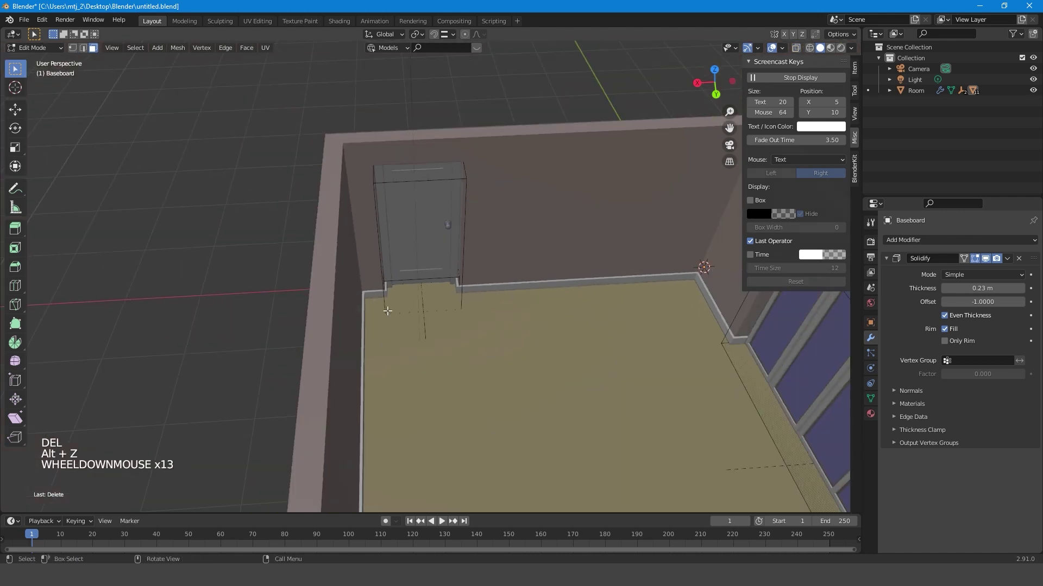
{"action": "middle_click_drag", "start_coordinate": [387, 311], "coordinate": [504, 321]}
{"action": "middle_click_drag", "start_coordinate": [504, 321], "coordinate": [426, 439], "text": "shift"}
{"action": "left_click", "coordinate": [487, 221]}
{"action": "key", "text": "Escape"}
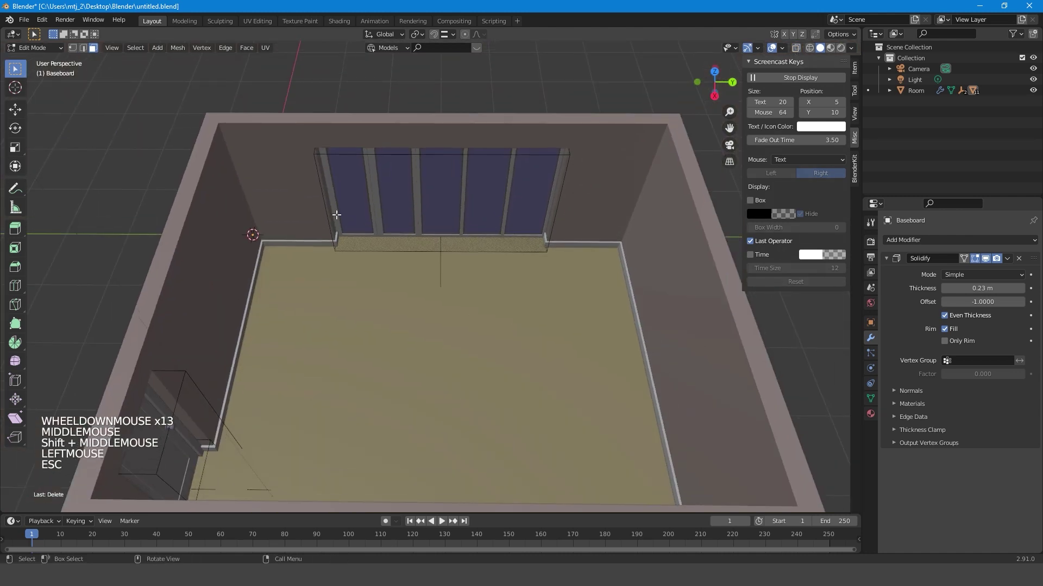
{"action": "left_click", "coordinate": [456, 209]}
{"action": "middle_click_drag", "start_coordinate": [505, 216], "coordinate": [419, 286]}
{"action": "key", "text": "Tab"}
Step: Select the window, look through its Window Panel settings and examine the room around it from several angles
{"action": "left_click", "coordinate": [451, 272]}
{"action": "scroll", "coordinate": [453, 272], "scroll_direction": "up", "scroll_amount": 2}
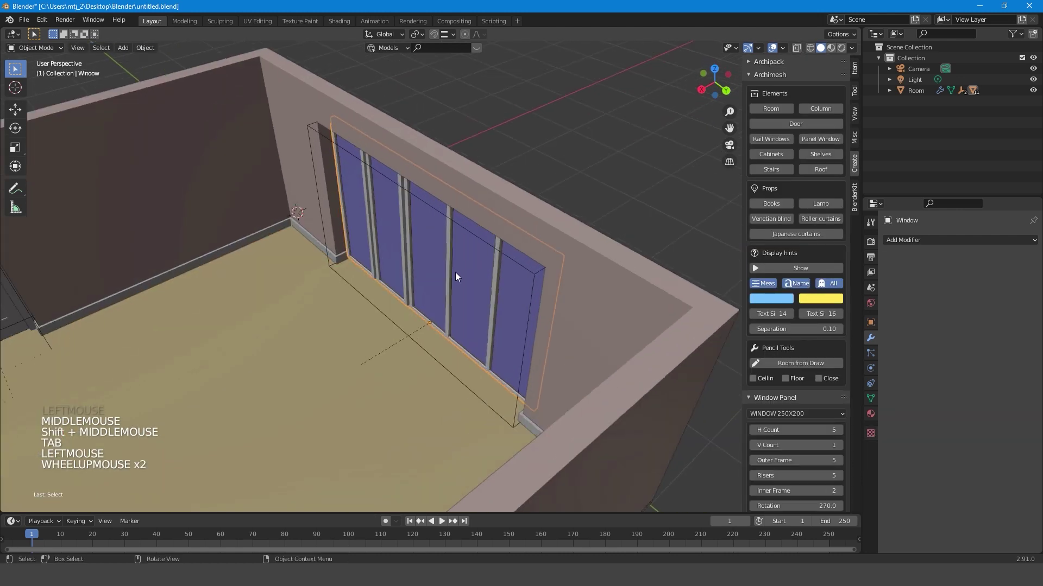
{"action": "scroll", "coordinate": [782, 326], "scroll_direction": "down", "scroll_amount": 3}
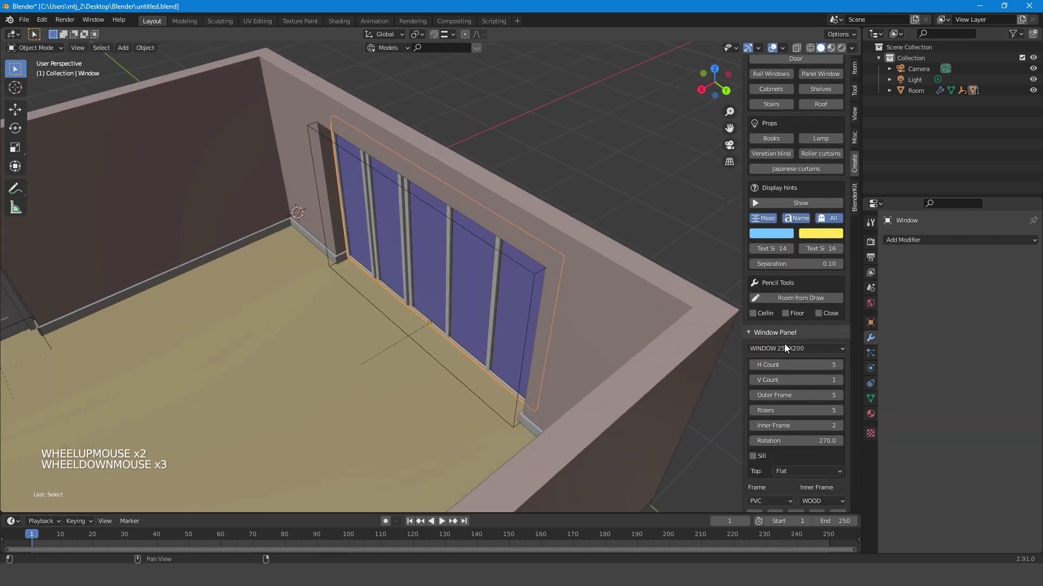
{"action": "scroll", "coordinate": [784, 344], "scroll_direction": "down", "scroll_amount": 2}
{"action": "scroll", "coordinate": [465, 299], "scroll_direction": "down", "scroll_amount": 1}
{"action": "middle_click_drag", "start_coordinate": [465, 299], "coordinate": [513, 296]}
{"action": "left_click", "coordinate": [497, 122]}
{"action": "middle_click_drag", "start_coordinate": [335, 301], "coordinate": [342, 355]}
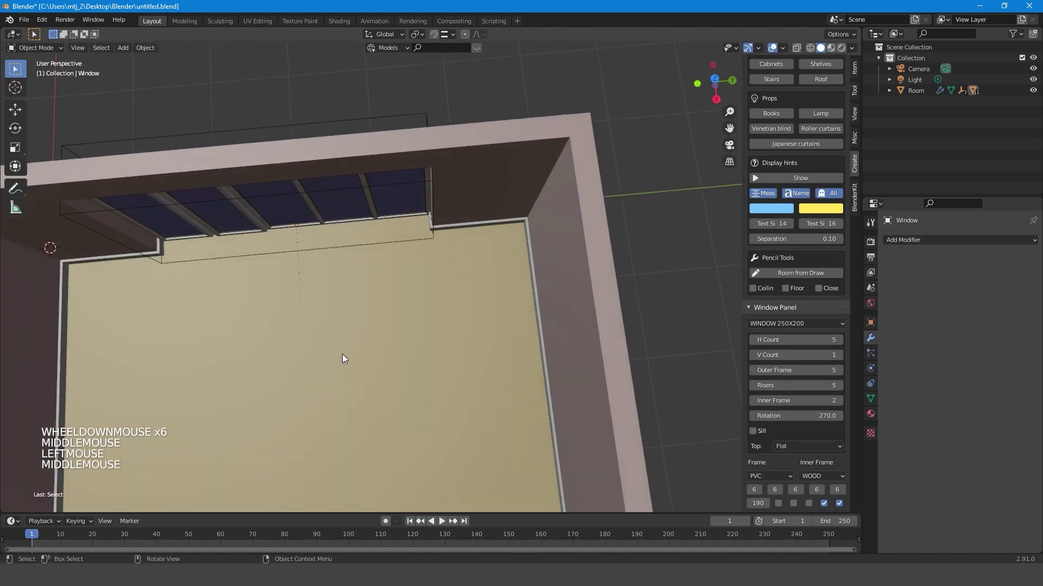
{"action": "scroll", "coordinate": [343, 351], "scroll_direction": "up", "scroll_amount": 6}
{"action": "scroll", "coordinate": [506, 256], "scroll_direction": "down", "scroll_amount": 6}
{"action": "mouse_move", "coordinate": [359, 268]}
{"action": "middle_mouse_down", "text": "shift"}
{"action": "mouse_move", "coordinate": [506, 256]}
{"action": "mouse_move", "coordinate": [429, 215]}
{"action": "mouse_move", "coordinate": [436, 228]}
{"action": "mouse_move", "coordinate": [371, 253]}
{"action": "middle_mouse_up", "text": "shift"}
{"action": "scroll", "coordinate": [429, 215], "scroll_direction": "down", "scroll_amount": 5}
{"action": "scroll", "coordinate": [429, 215], "scroll_direction": "up", "scroll_amount": 1, "text": "shift"}
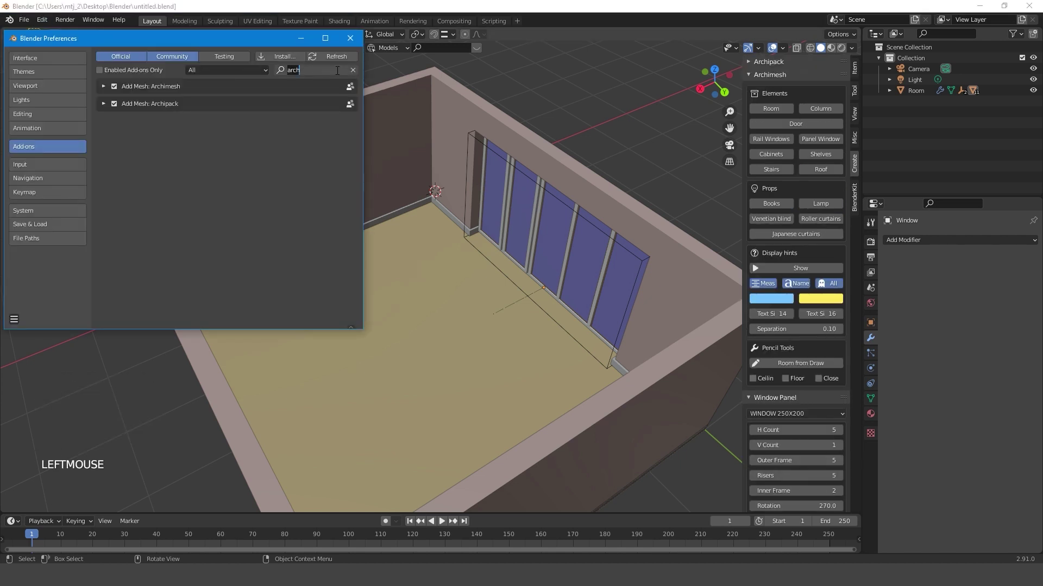
Step: Look up the BlenderKit add-on in the add-on preferences and close the preferences
{"action": "type", "text": "blenderk"}
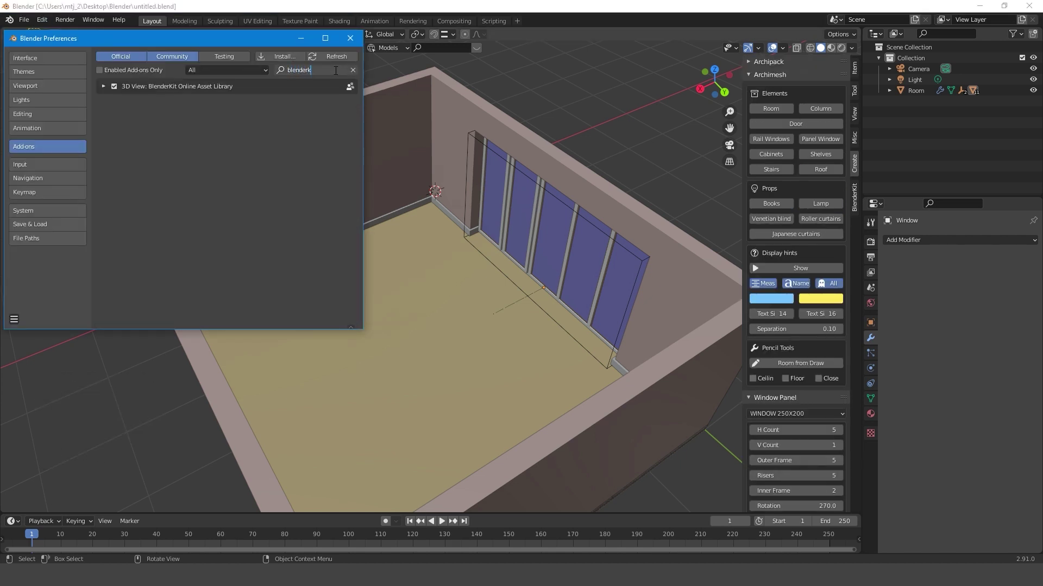
{"action": "left_click", "coordinate": [350, 38]}
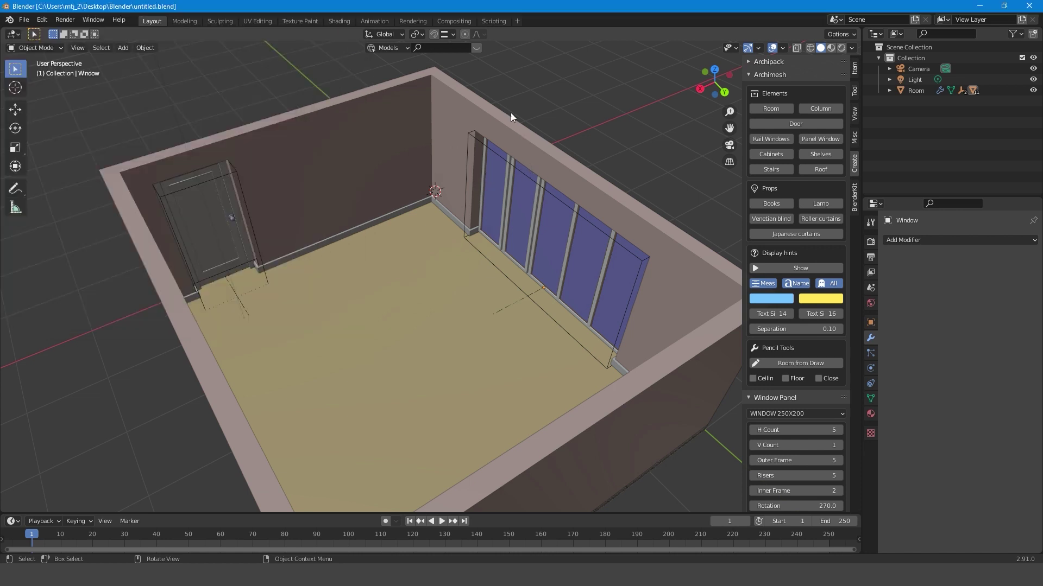
Step: Search the BlenderKit models for "bed"
{"action": "left_click", "coordinate": [476, 48]}
{"action": "left_click", "coordinate": [388, 47]}
{"action": "left_click", "coordinate": [430, 49]}
{"action": "type", "text": "bed"}
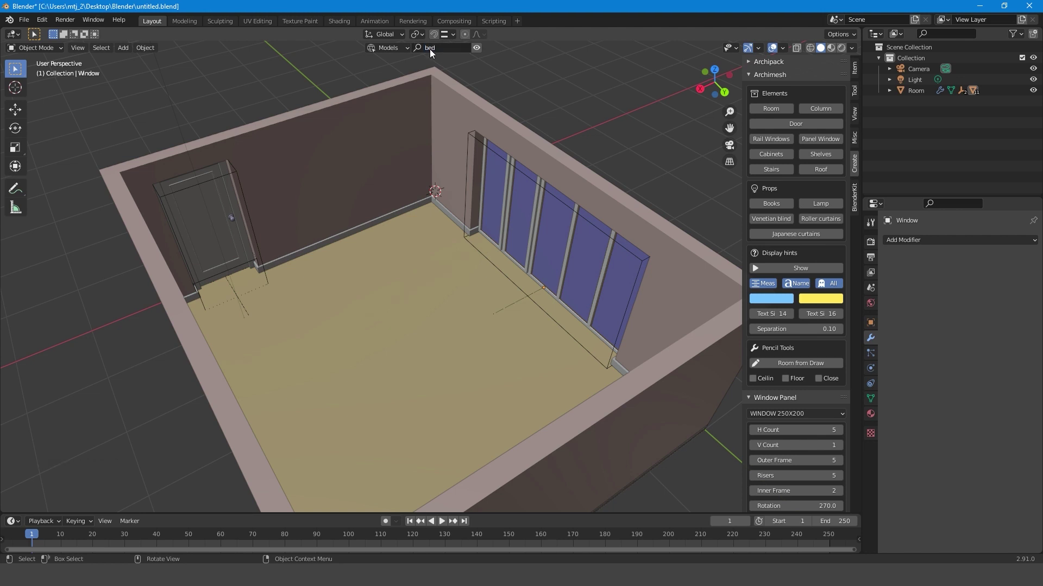
{"action": "key", "text": "Return"}
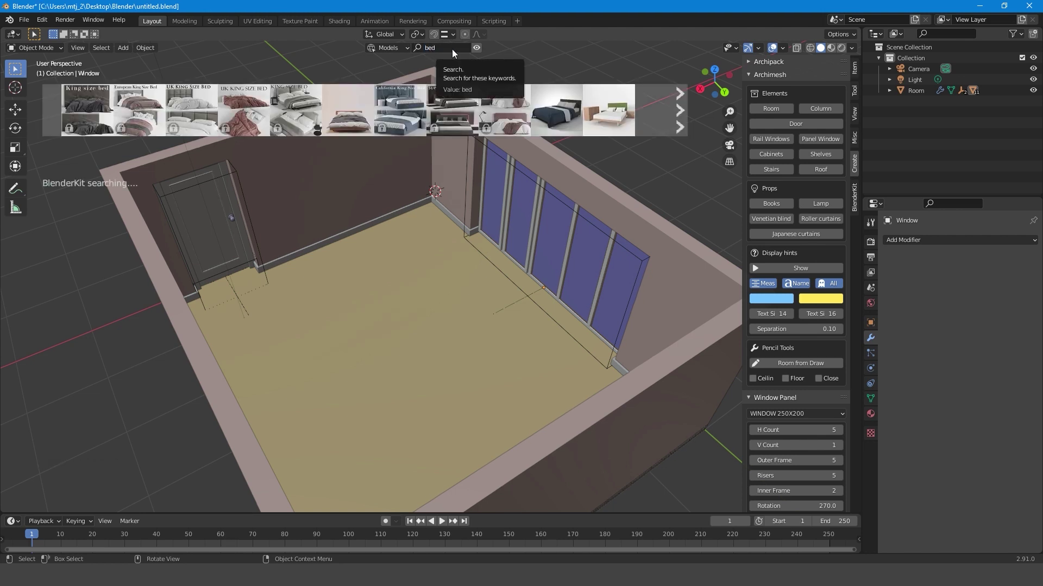
{"action": "left_click", "coordinate": [452, 47]}
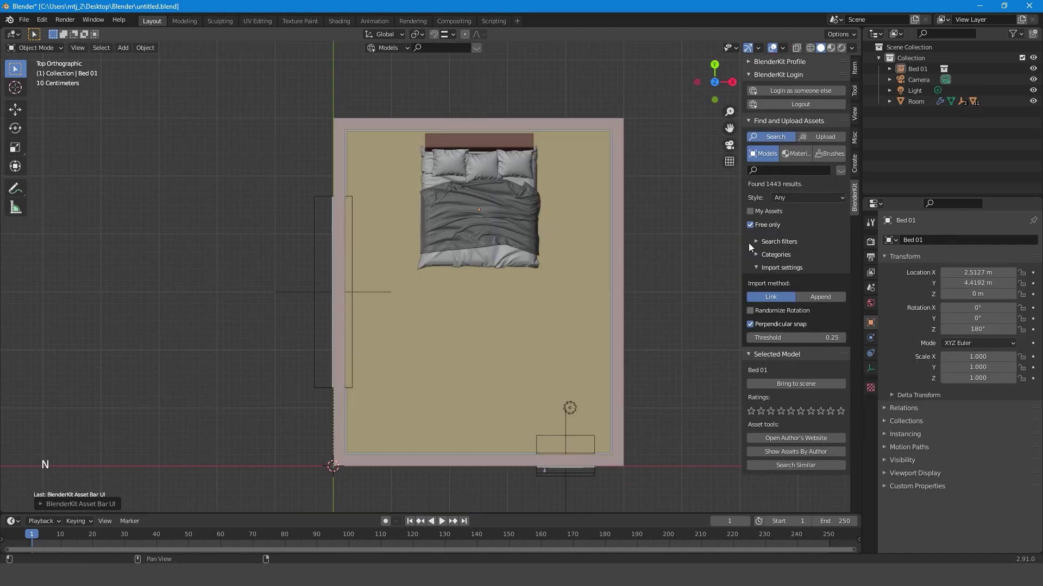
Step: Set the BlenderKit import method to Append and search its models for "bedside"
{"action": "left_click", "coordinate": [812, 296]}
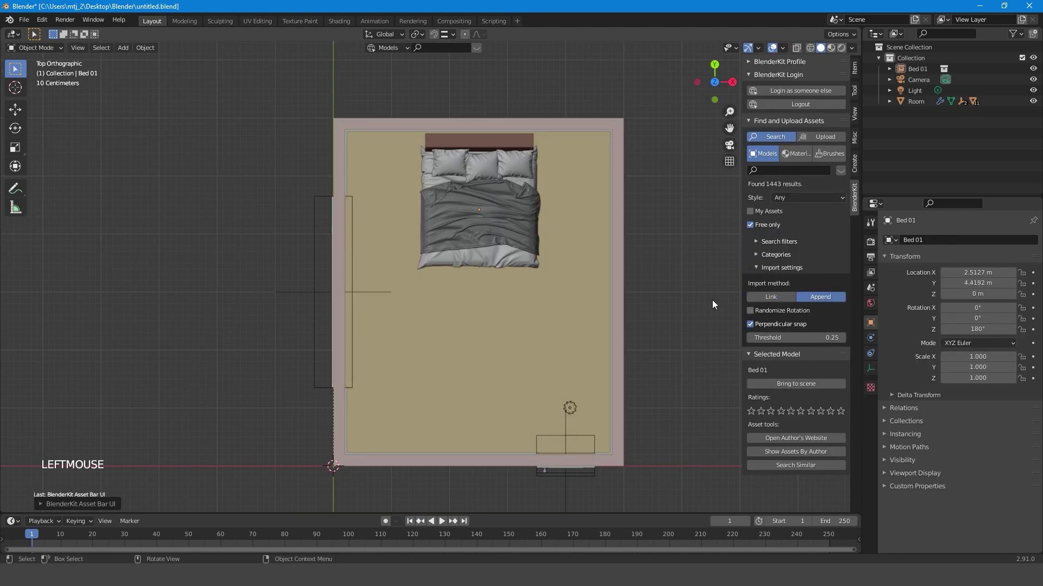
{"action": "key", "text": "n"}
{"action": "left_click", "coordinate": [444, 50]}
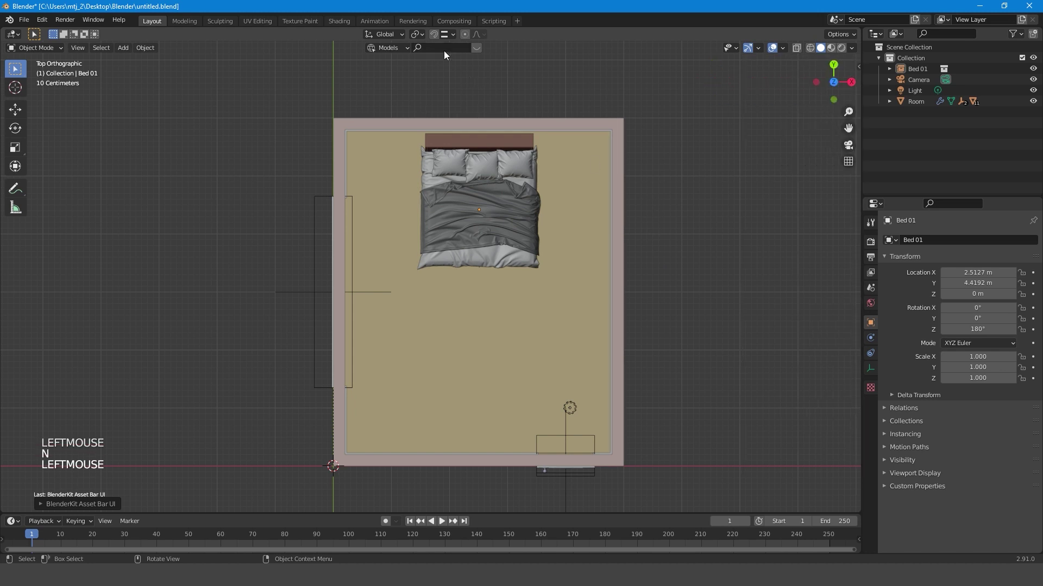
{"action": "left_click", "coordinate": [447, 48]}
{"action": "type", "text": "bedside"}
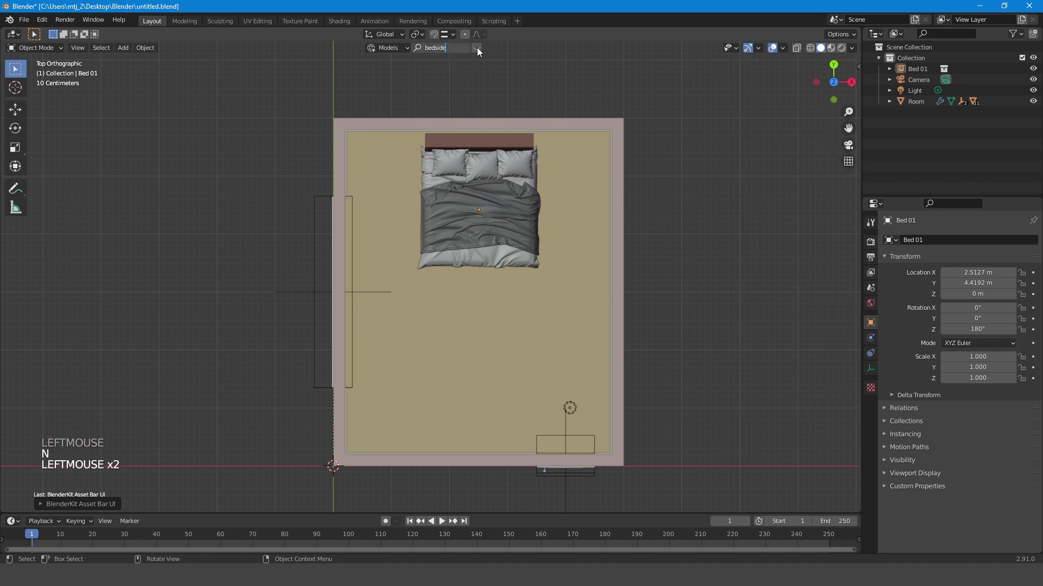
{"action": "left_click", "coordinate": [477, 47]}
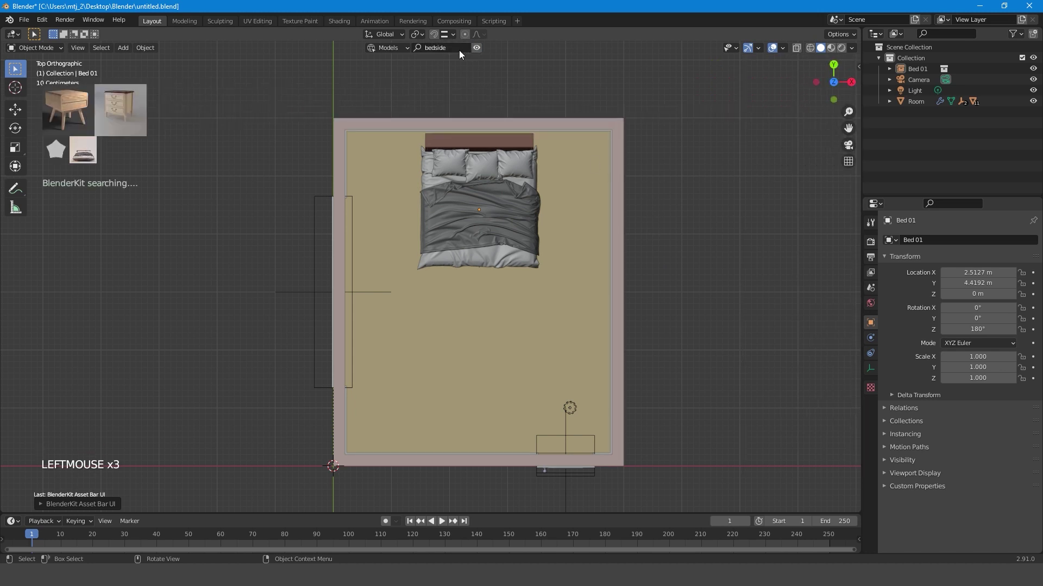
Step: Add the first bedside table cabinet from the BlenderKit results to the scene and select it
{"action": "mouse_move", "coordinate": [90, 111]}
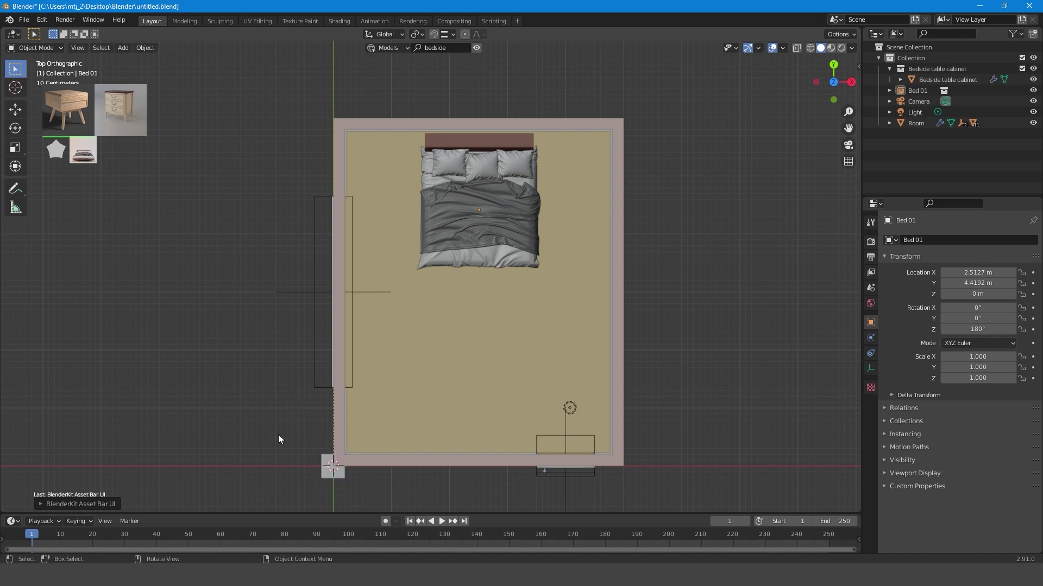
{"action": "left_click", "coordinate": [478, 48]}
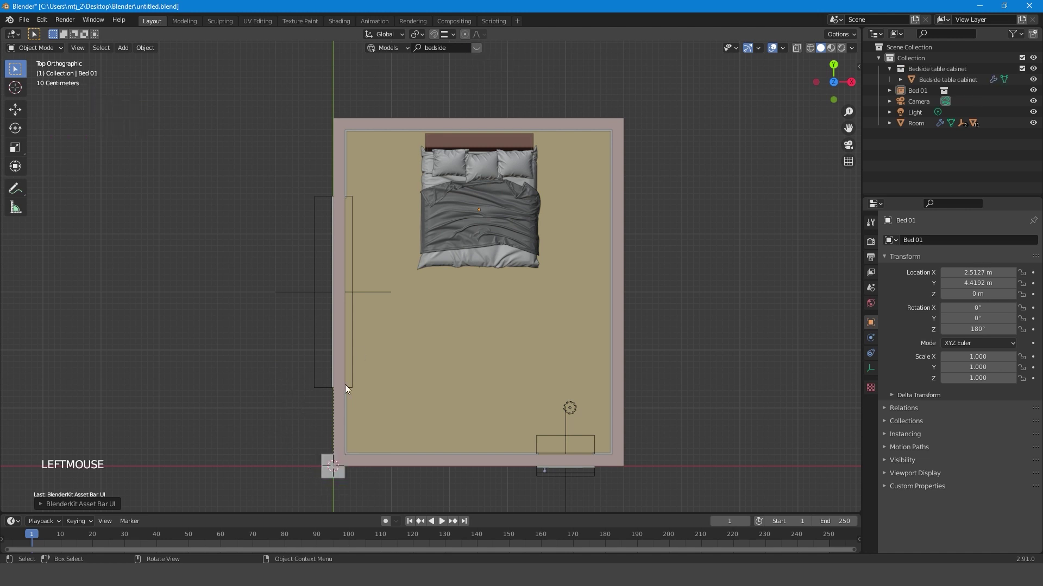
{"action": "left_click", "coordinate": [333, 477]}
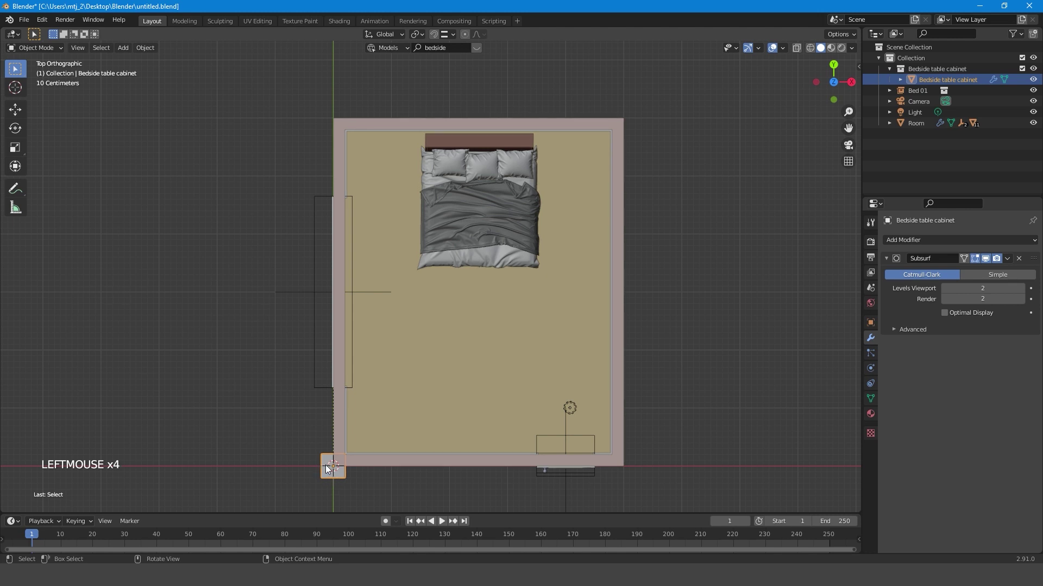
Step: Move the bedside table cabinet in top view about 0.91 m in X and 5.29 m in Y, between the bed and the window wall
{"action": "key", "text": "g"}
{"action": "key", "text": "Escape"}
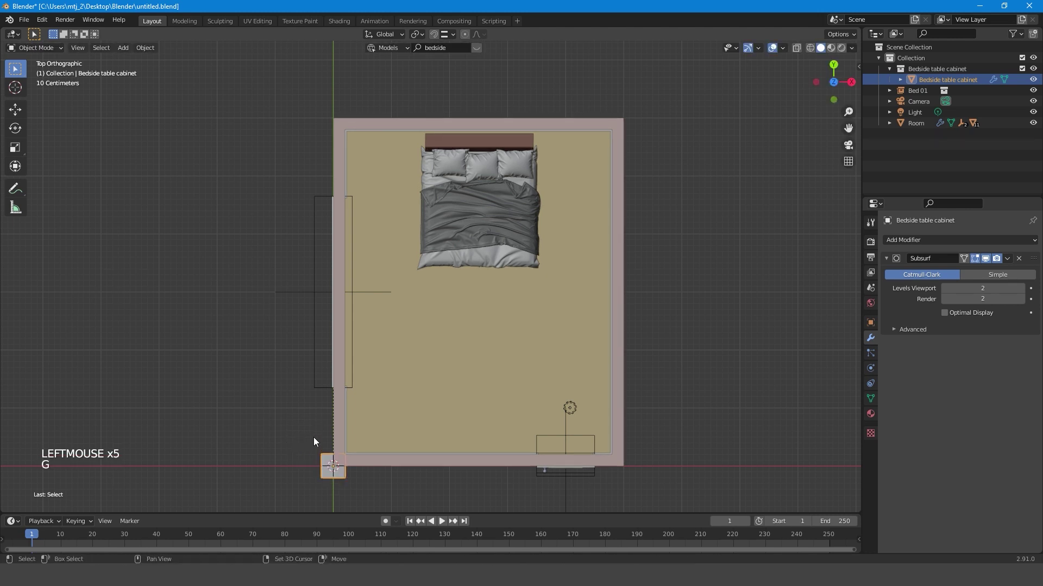
{"action": "middle_click_drag", "start_coordinate": [314, 438], "coordinate": [350, 204], "text": "shift"}
{"action": "scroll", "coordinate": [370, 270], "scroll_direction": "up", "scroll_amount": 5}
{"action": "key", "text": "KP_Decimal"}
{"action": "middle_click_drag", "start_coordinate": [365, 270], "coordinate": [549, 240]}
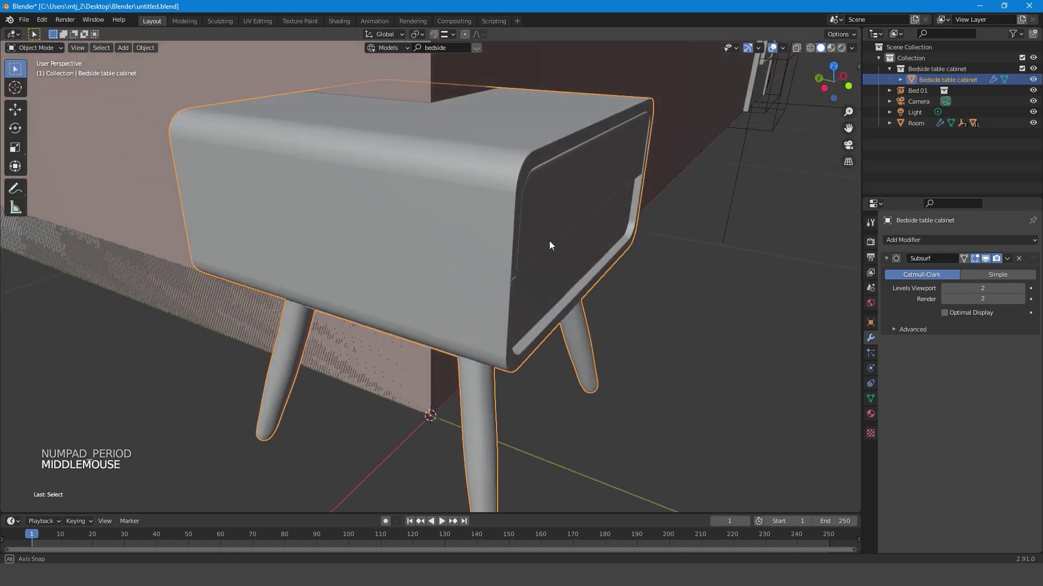
{"action": "left_click", "coordinate": [441, 419]}
{"action": "left_click", "coordinate": [467, 380]}
{"action": "key", "text": "KP_7"}
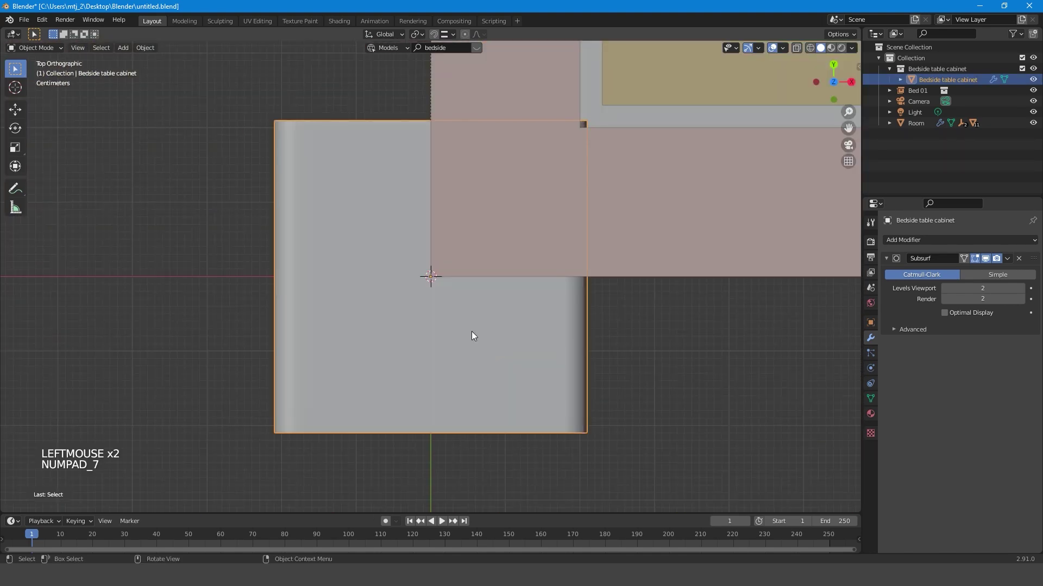
{"action": "scroll", "coordinate": [516, 270], "scroll_direction": "down", "scroll_amount": 15}
{"action": "middle_click_drag", "start_coordinate": [516, 269], "coordinate": [420, 437], "text": "shift"}
{"action": "key", "text": "g"}
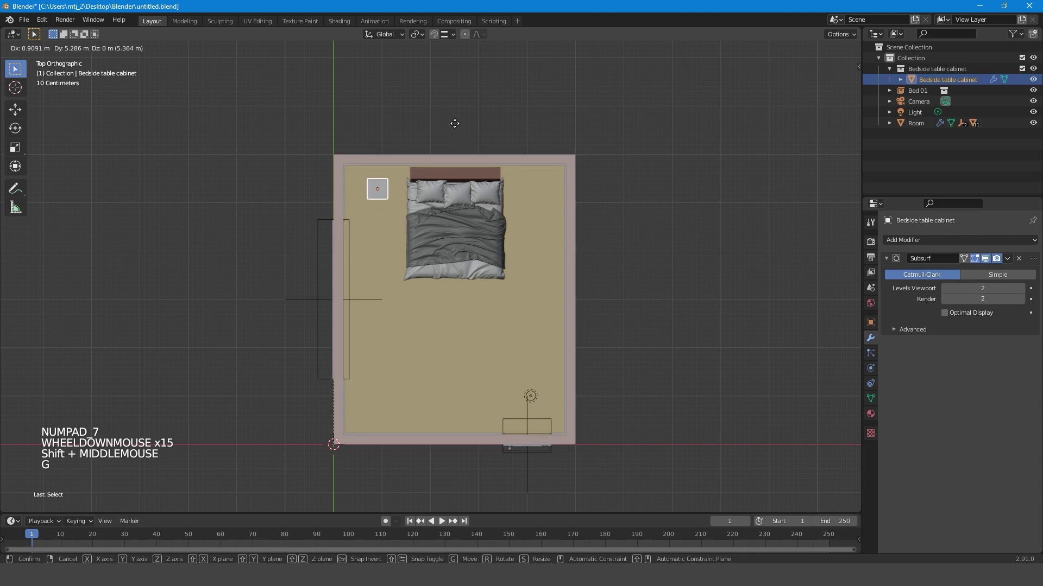
{"action": "left_click", "coordinate": [454, 123]}
Step: Scale up the bedside table cabinet beside the bed, keeping its proportions
{"action": "key", "text": "KP_Decimal"}
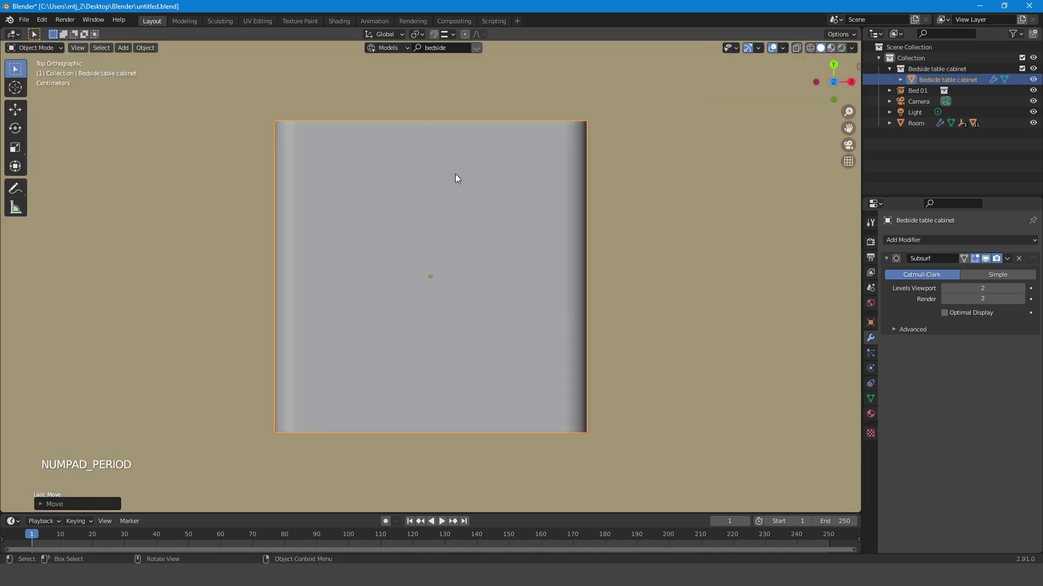
{"action": "scroll", "coordinate": [455, 174], "scroll_direction": "down", "scroll_amount": 11}
{"action": "middle_click_drag", "start_coordinate": [622, 319], "coordinate": [542, 252]}
{"action": "key", "text": "s"}
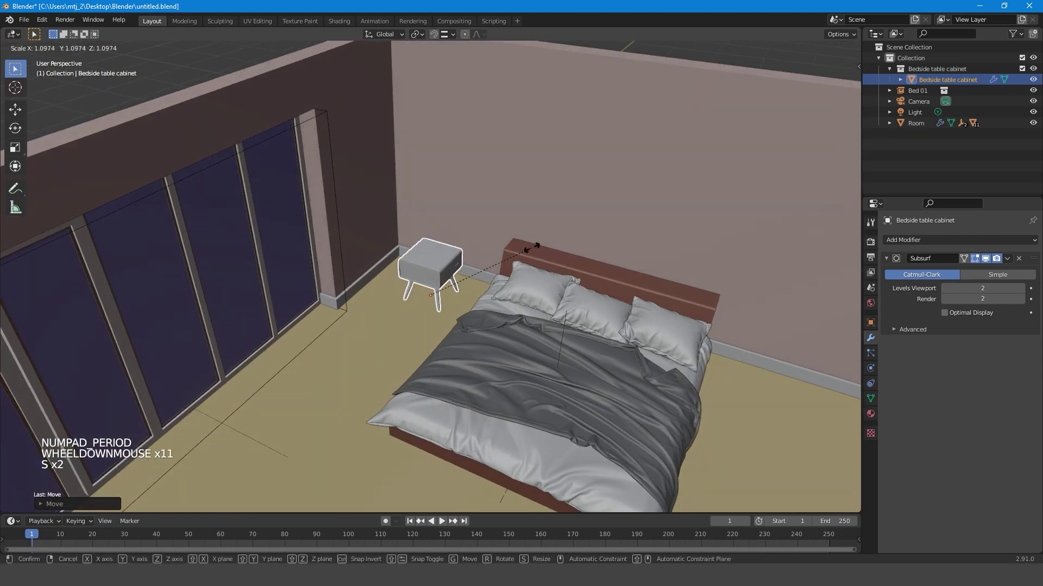
{"action": "left_click", "coordinate": [549, 236]}
{"action": "key", "text": "Delete"}
{"action": "key", "text": "ctrl+z"}
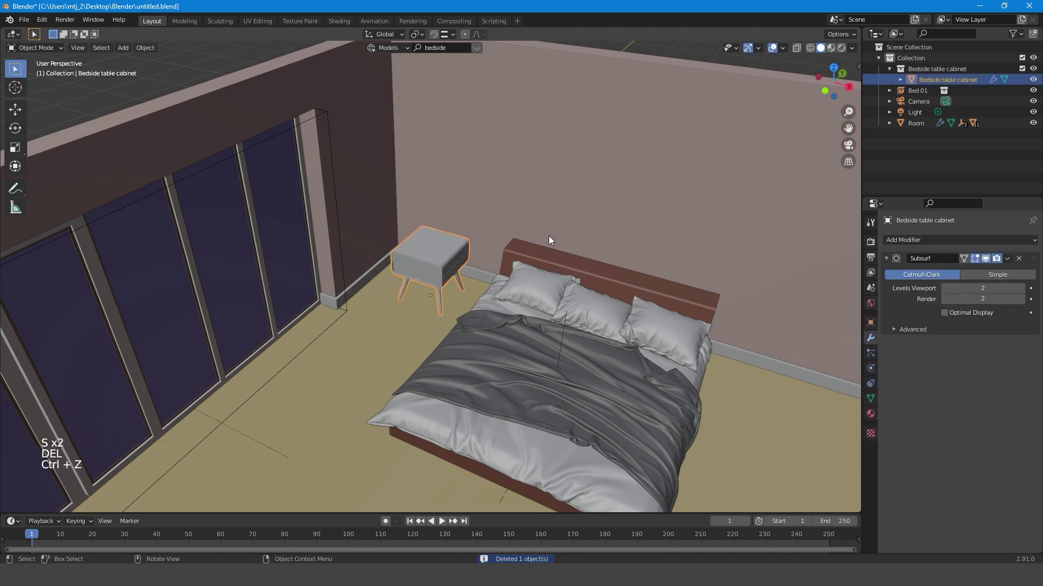
Step: Add a Mirror modifier to the bedside table cabinet with Bed 01 as the mirror object across X
{"action": "key", "text": "KP_7"}
{"action": "middle_click_drag", "start_coordinate": [548, 236], "coordinate": [559, 337], "text": "shift"}
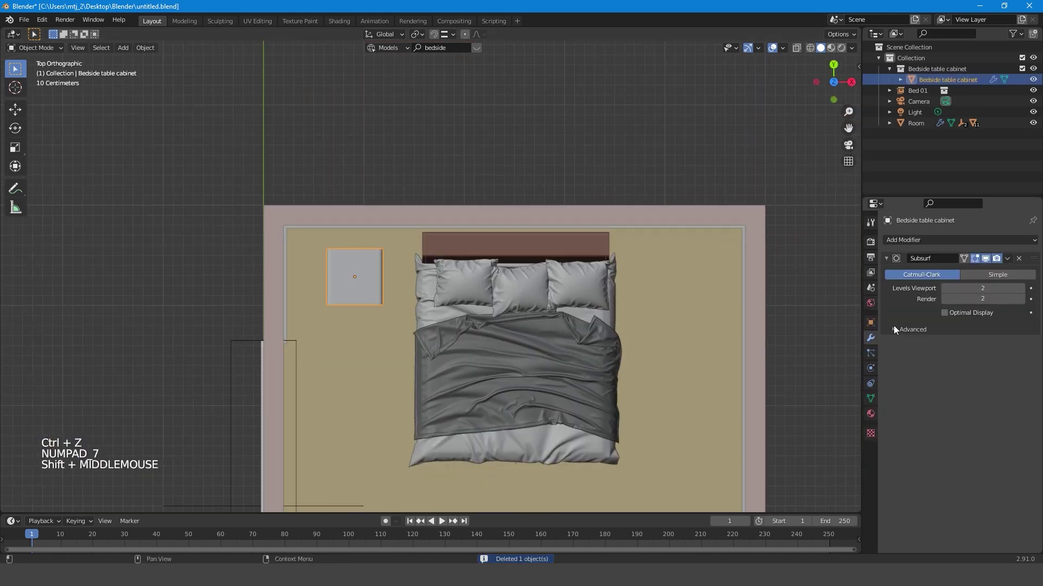
{"action": "left_click", "coordinate": [913, 240]}
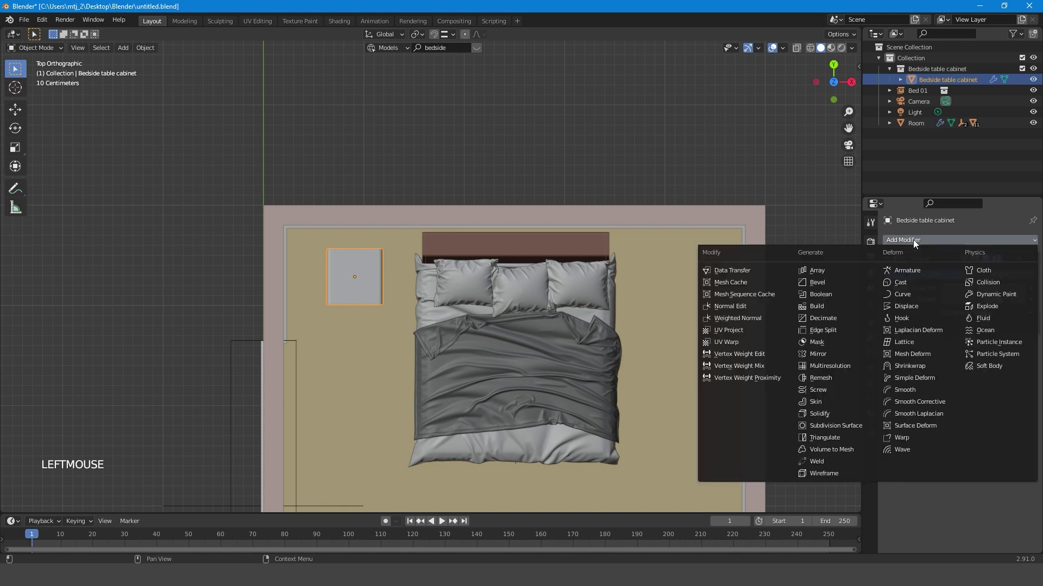
{"action": "left_click", "coordinate": [831, 354]}
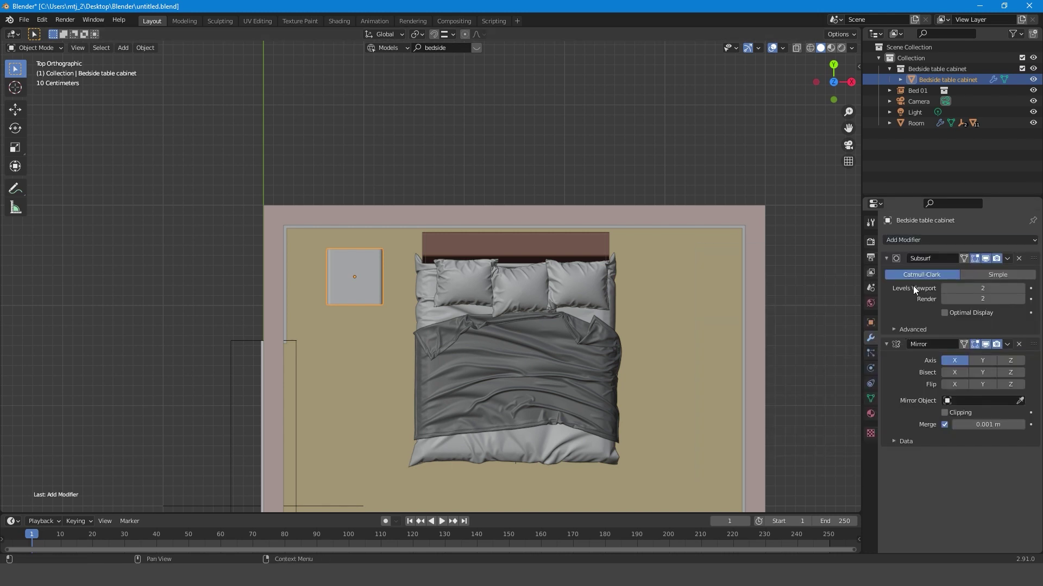
{"action": "left_click", "coordinate": [951, 403]}
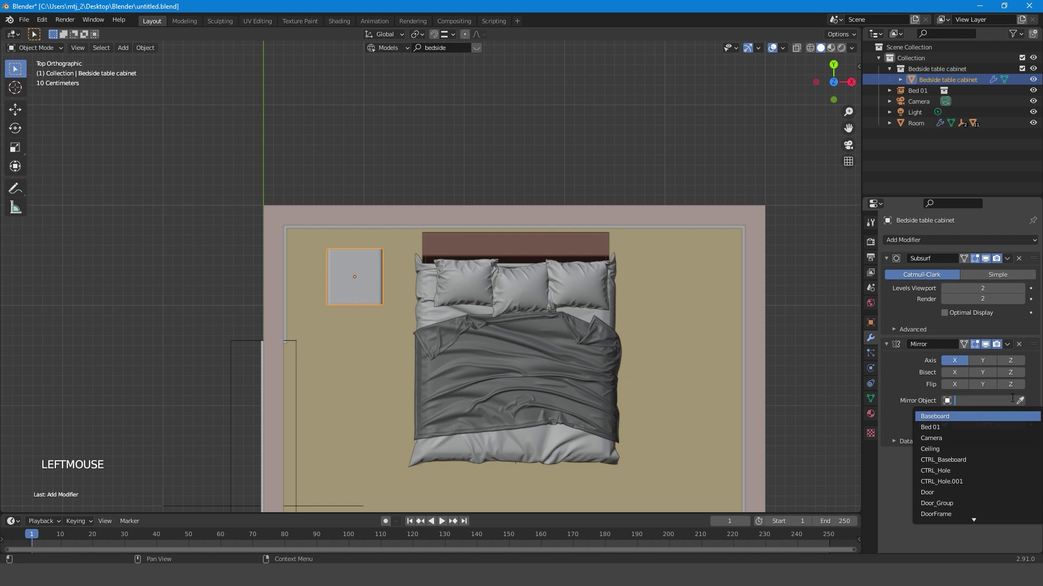
{"action": "left_click", "coordinate": [1019, 400]}
{"action": "left_click", "coordinate": [541, 367]}
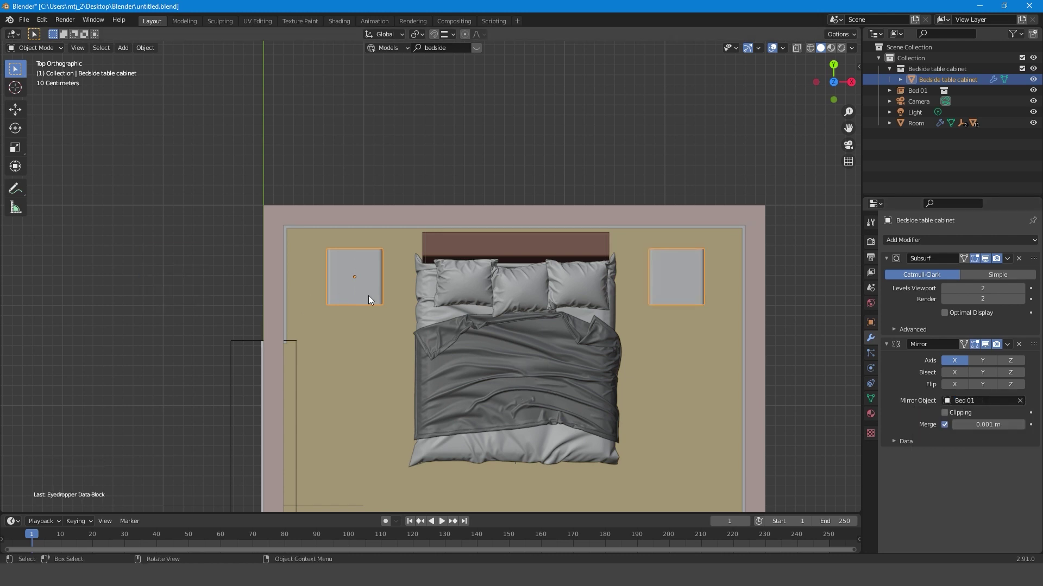
Step: Nudge the bedside table cabinet and its mirrored copy slightly along the Y axis beside the headboard and check the pair in perspective
{"action": "scroll", "coordinate": [368, 296], "scroll_direction": "down", "scroll_amount": 1}
{"action": "scroll", "coordinate": [379, 298], "scroll_direction": "up", "scroll_amount": 3}
{"action": "key", "text": "g"}
{"action": "key", "text": "y"}
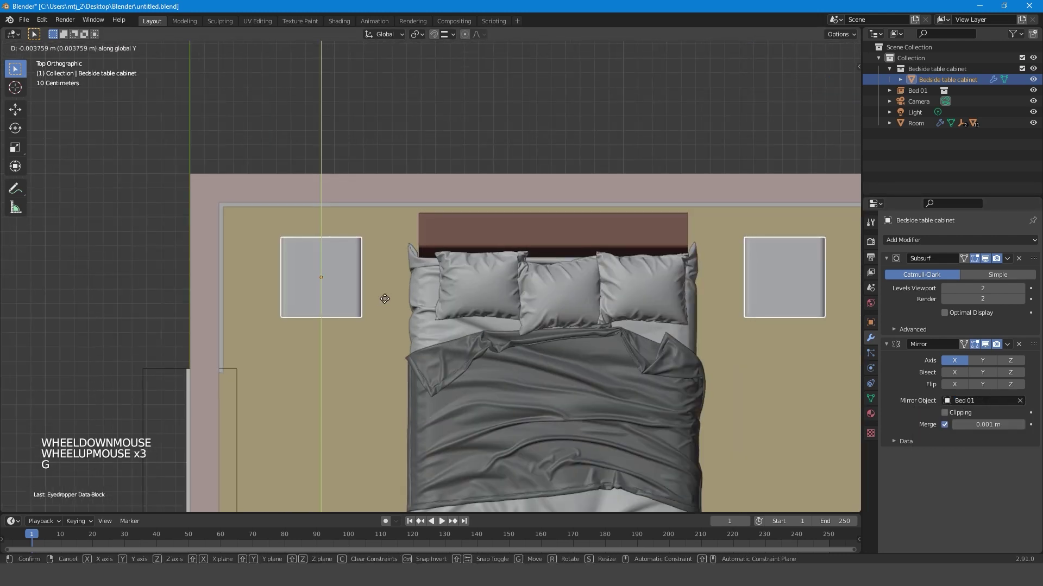
{"action": "left_click", "coordinate": [373, 296]}
{"action": "scroll", "coordinate": [374, 296], "scroll_direction": "down", "scroll_amount": 4}
{"action": "middle_click_drag", "start_coordinate": [374, 296], "coordinate": [395, 237]}
{"action": "scroll", "coordinate": [396, 236], "scroll_direction": "up", "scroll_amount": 7}
{"action": "scroll", "coordinate": [396, 247], "scroll_direction": "down", "scroll_amount": 8}
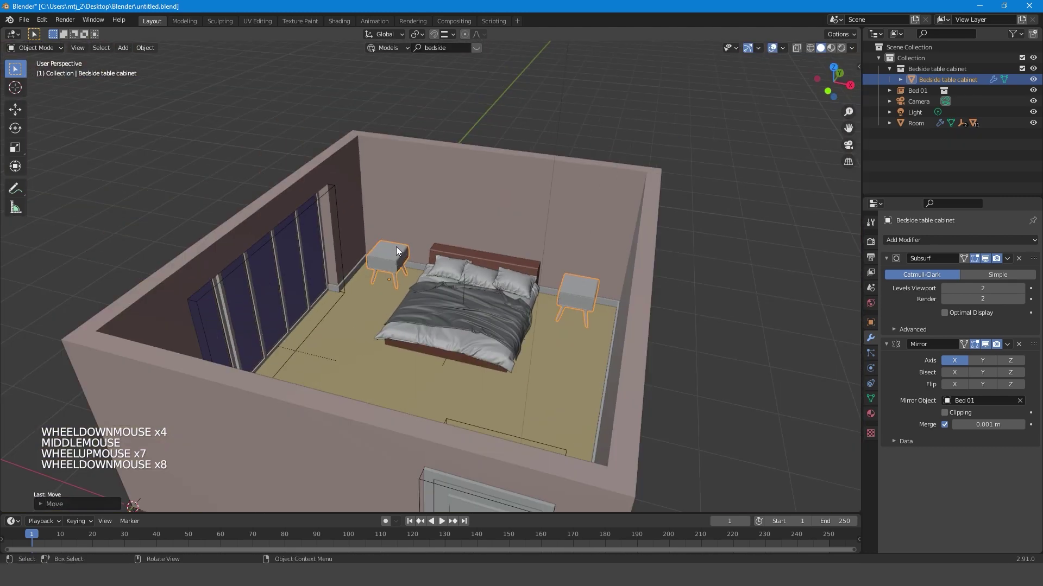
Step: Search BlenderKit models for "carpet", add the Persian carpet, and move it in top view onto the floor beyond the foot of the bed
{"action": "key", "text": "KP_7"}
{"action": "middle_click_drag", "start_coordinate": [507, 327], "coordinate": [448, 221], "text": "shift"}
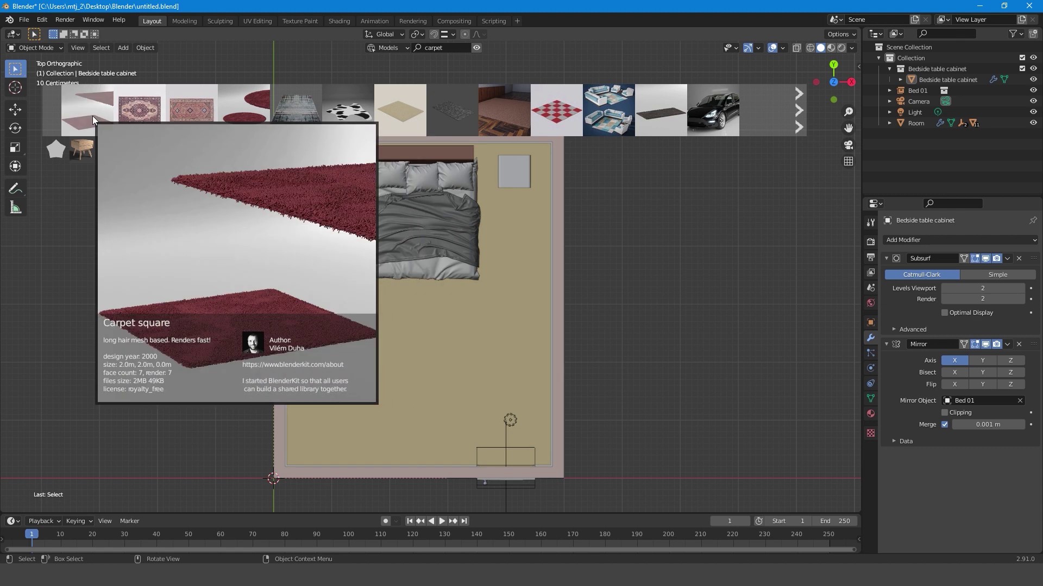
{"action": "left_click_drag", "start_coordinate": [211, 116], "coordinate": [328, 305]}
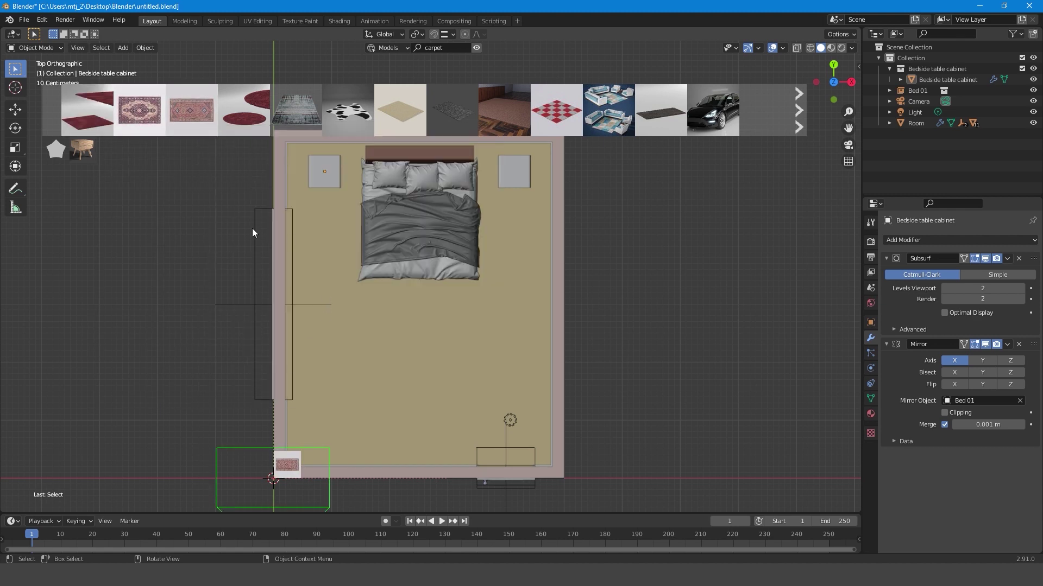
{"action": "left_click", "coordinate": [241, 481]}
{"action": "key", "text": "g"}
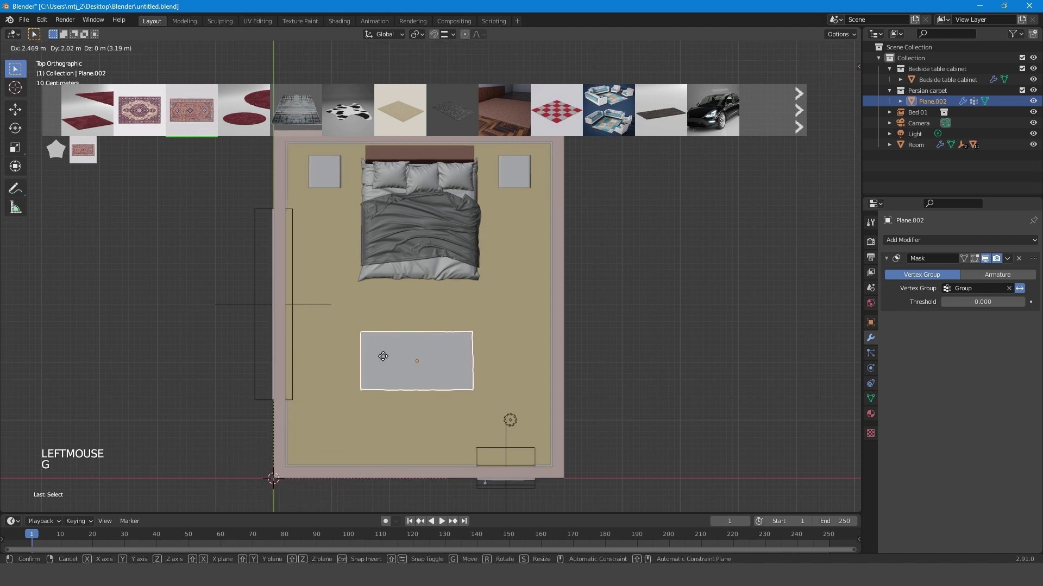
{"action": "left_click", "coordinate": [385, 335]}
Step: Scale up the Persian carpet proportionally and reposition it on the floor between the foot of the bed and the door wall
{"action": "key", "text": "s"}
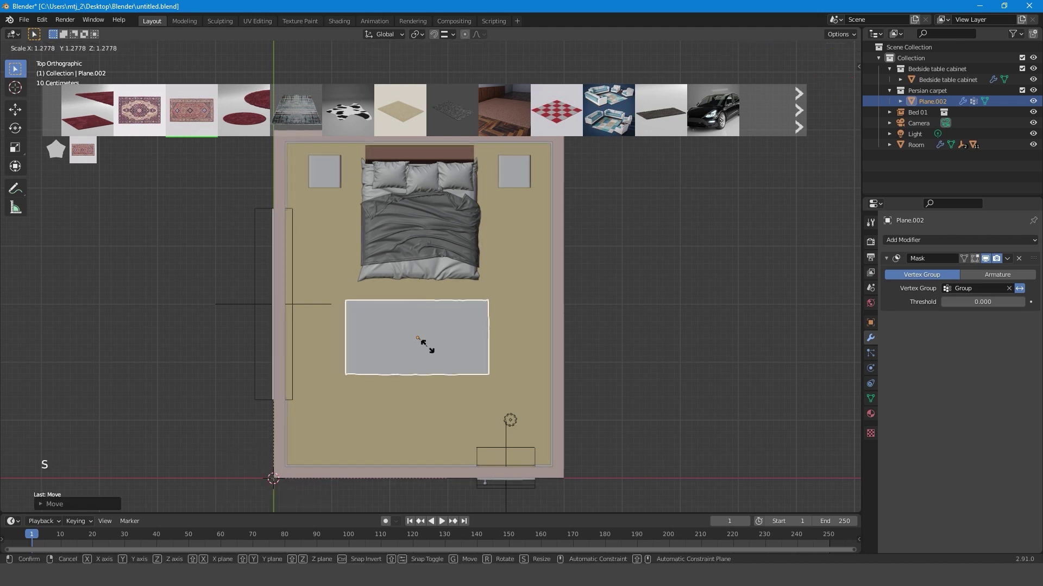
{"action": "left_click", "coordinate": [428, 349]}
{"action": "key", "text": "g"}
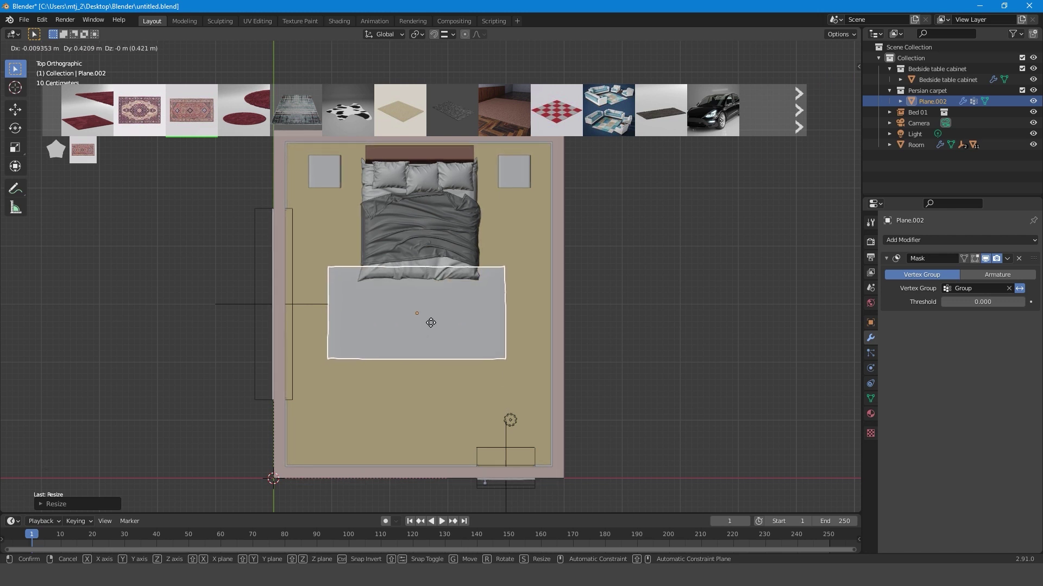
{"action": "left_click", "coordinate": [427, 356]}
{"action": "left_click", "coordinate": [545, 338]}
{"action": "mouse_move", "coordinate": [451, 102]}
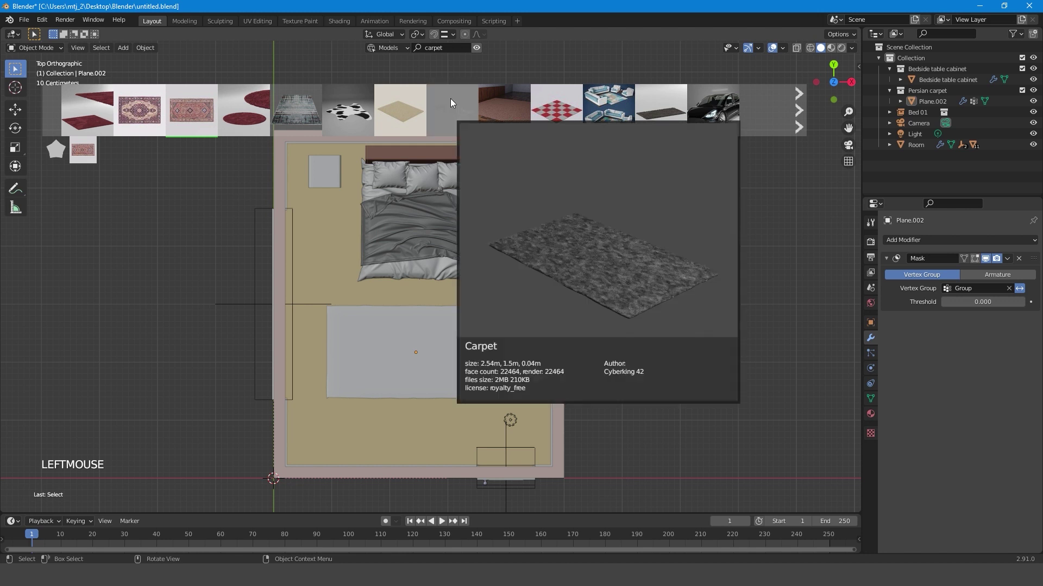
Step: With X-ray shading on, move the Persian carpet toward the window-side corner of the door wall and scale it to about 0.91
{"action": "middle_click_drag", "start_coordinate": [446, 359], "coordinate": [477, 277], "text": "shift"}
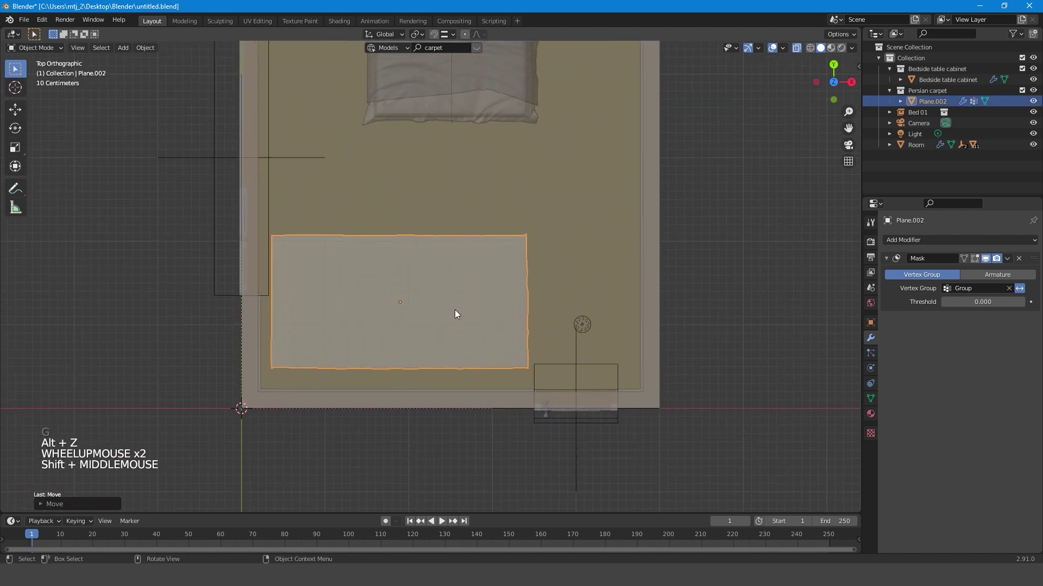
{"action": "scroll", "coordinate": [455, 311], "scroll_direction": "up", "scroll_amount": 1}
{"action": "key", "text": "s"}
{"action": "key", "text": "s"}
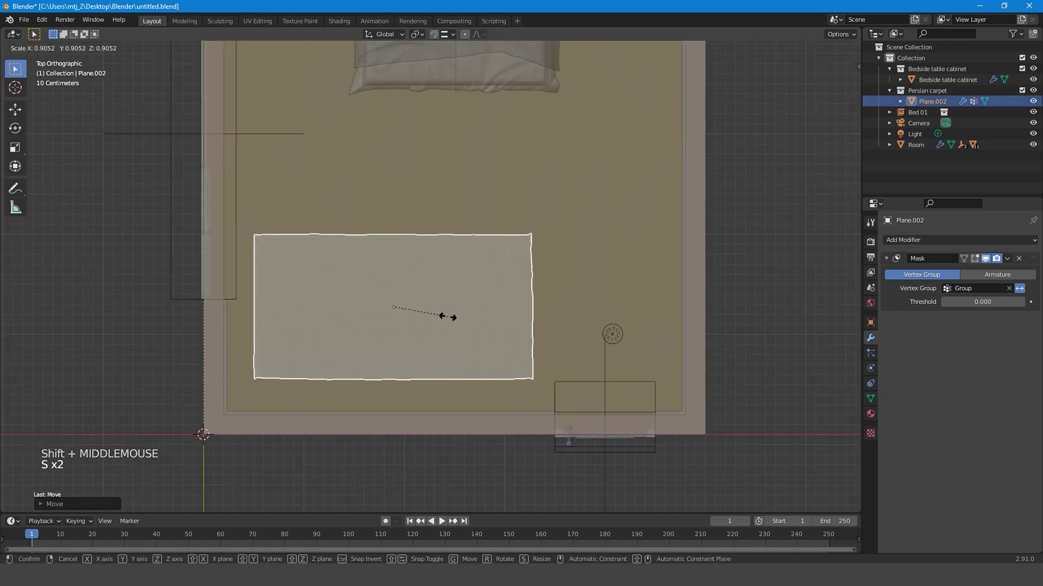
{"action": "left_click", "coordinate": [446, 317]}
{"action": "key", "text": "g"}
{"action": "left_click", "coordinate": [449, 313]}
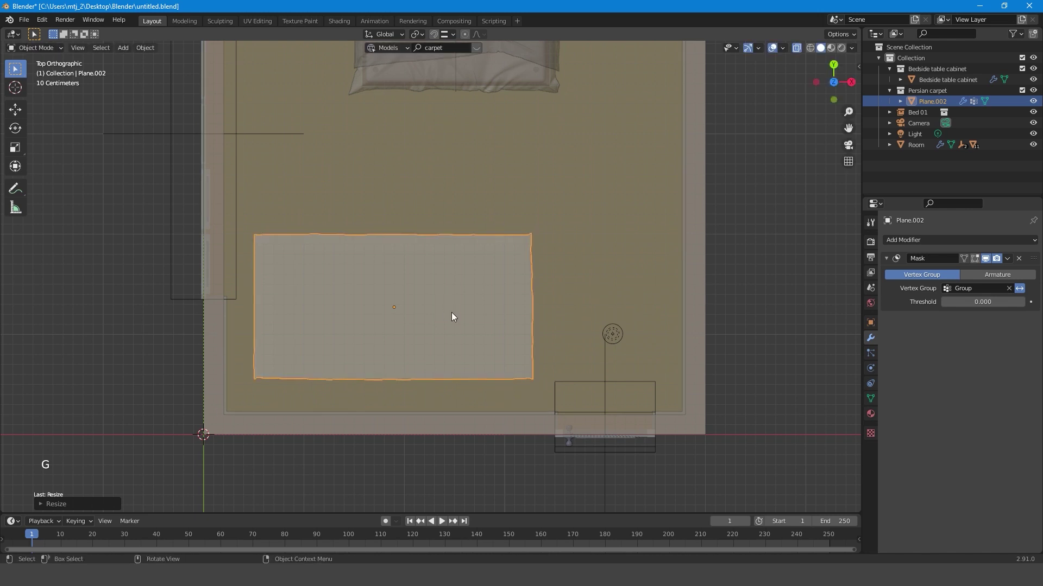
{"action": "key", "text": "alt+z"}
{"action": "scroll", "coordinate": [464, 315], "scroll_direction": "down", "scroll_amount": 2}
Step: Search BlenderKit for "chair", add the Mad Joker armchair at the world origin, and look through the remaining chair models
{"action": "key", "text": "F22"}
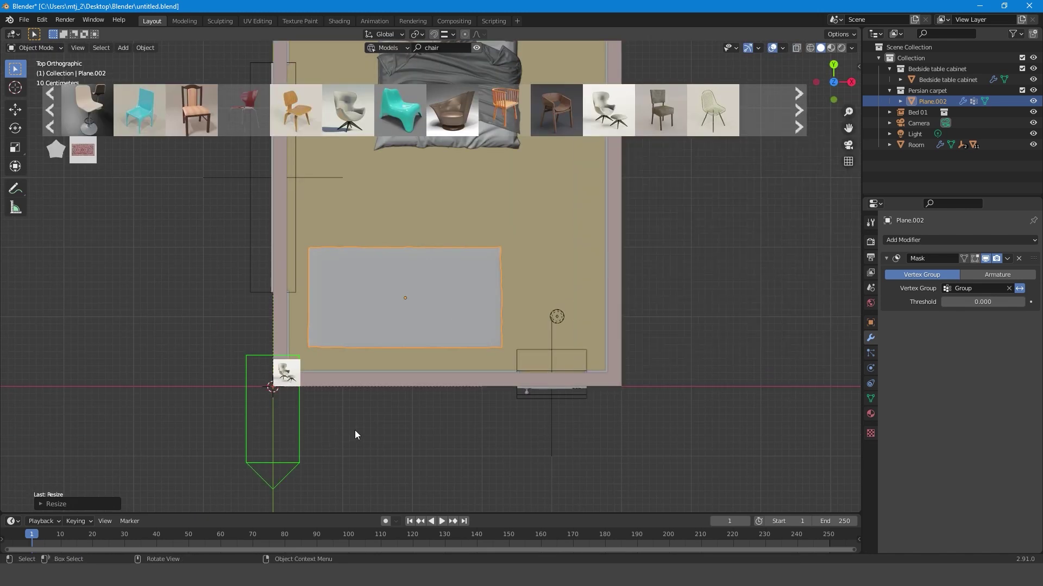
{"action": "mouse_move", "coordinate": [680, 110]}
{"action": "scroll", "coordinate": [680, 109], "scroll_direction": "down", "scroll_amount": 5}
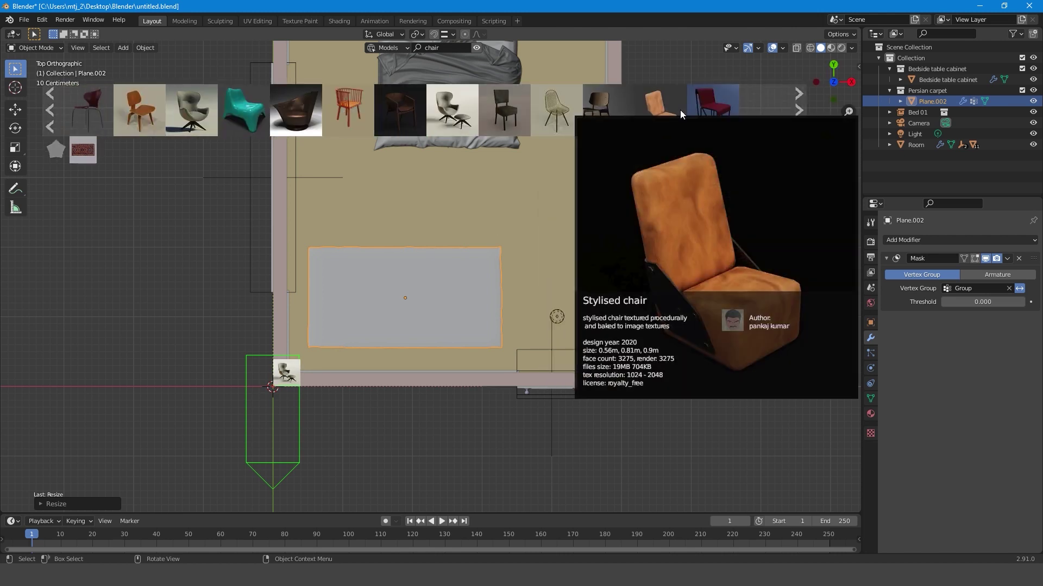
{"action": "scroll", "coordinate": [682, 109], "scroll_direction": "down", "scroll_amount": 3}
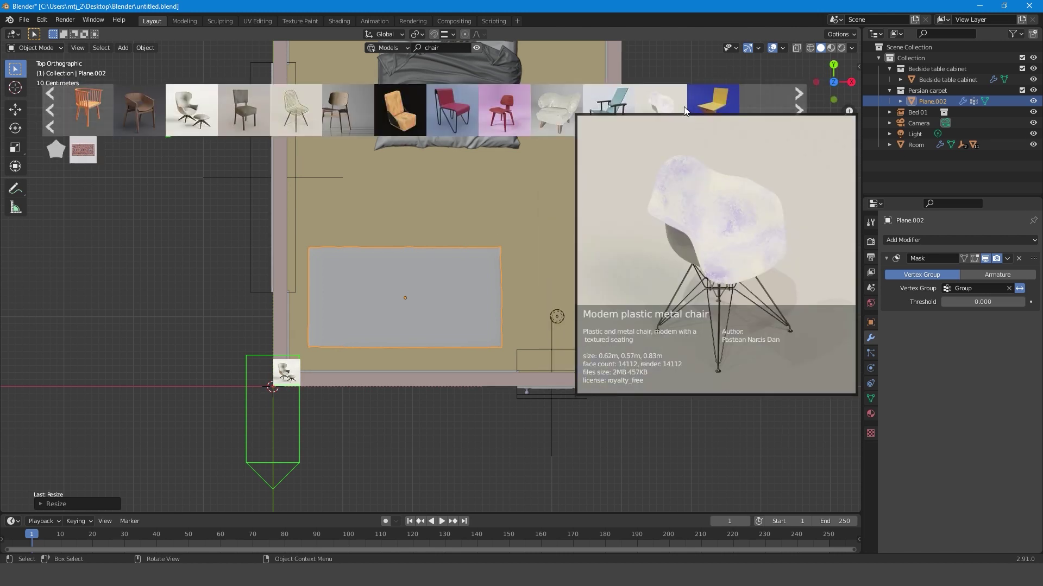
{"action": "scroll", "coordinate": [683, 108], "scroll_direction": "down", "scroll_amount": 7}
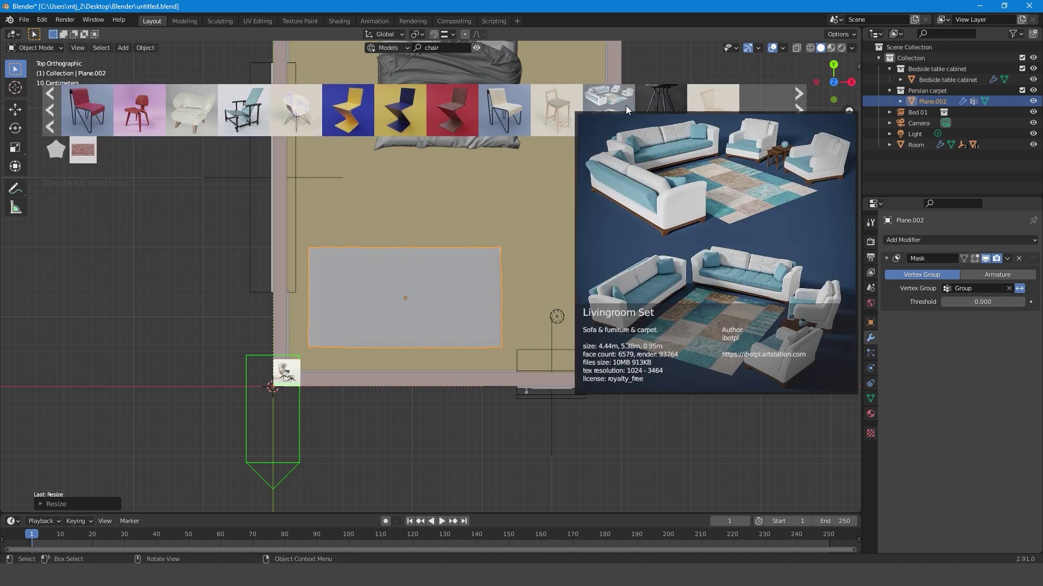
{"action": "scroll", "coordinate": [706, 101], "scroll_direction": "down", "scroll_amount": 3}
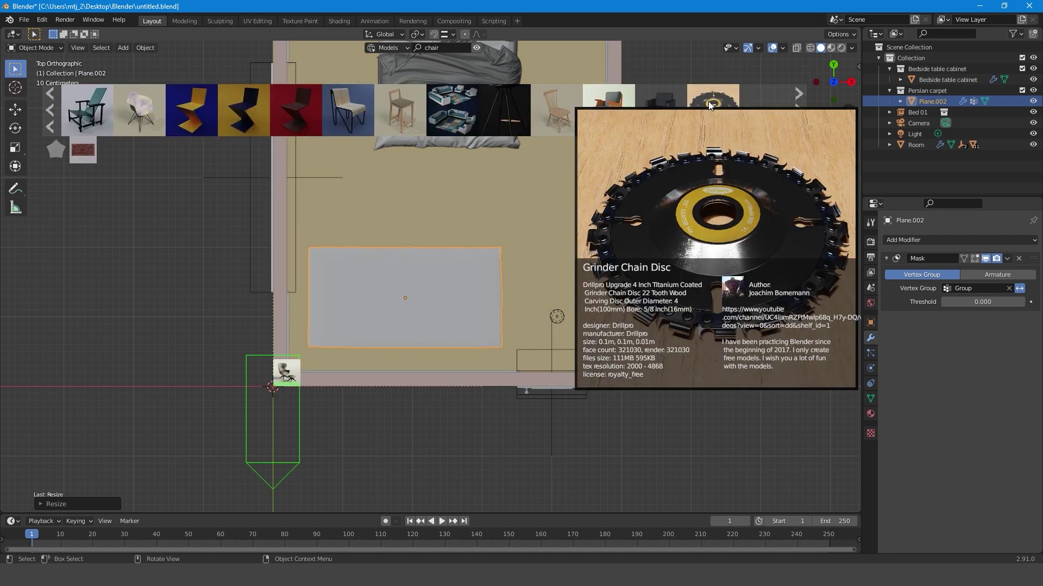
Step: Search the BlenderKit models for "table" and examine the results for a small table to go with the armchair
{"action": "left_click", "coordinate": [454, 49]}
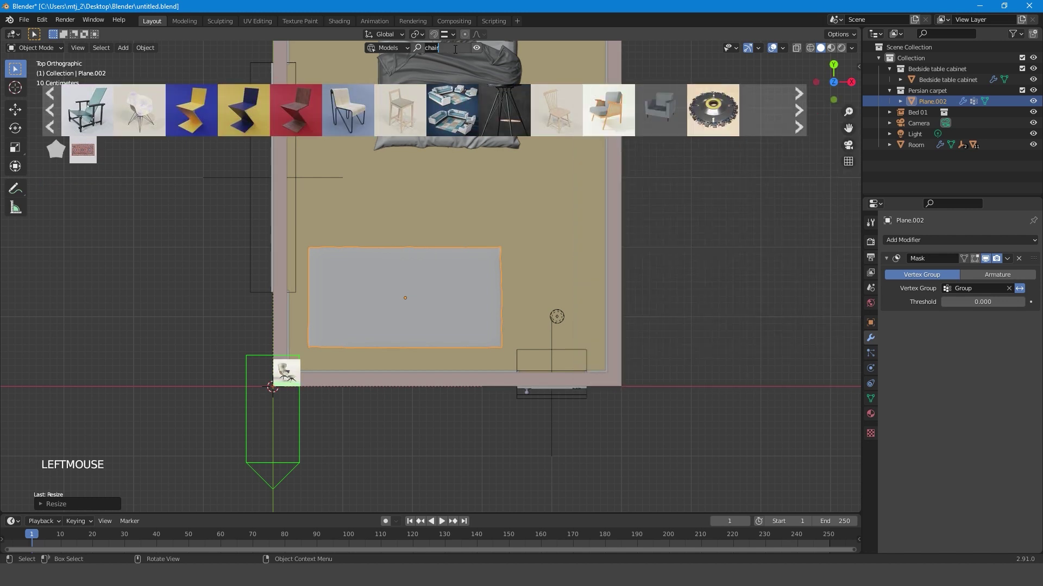
{"action": "type", "text": "table"}
{"action": "key", "text": "Return"}
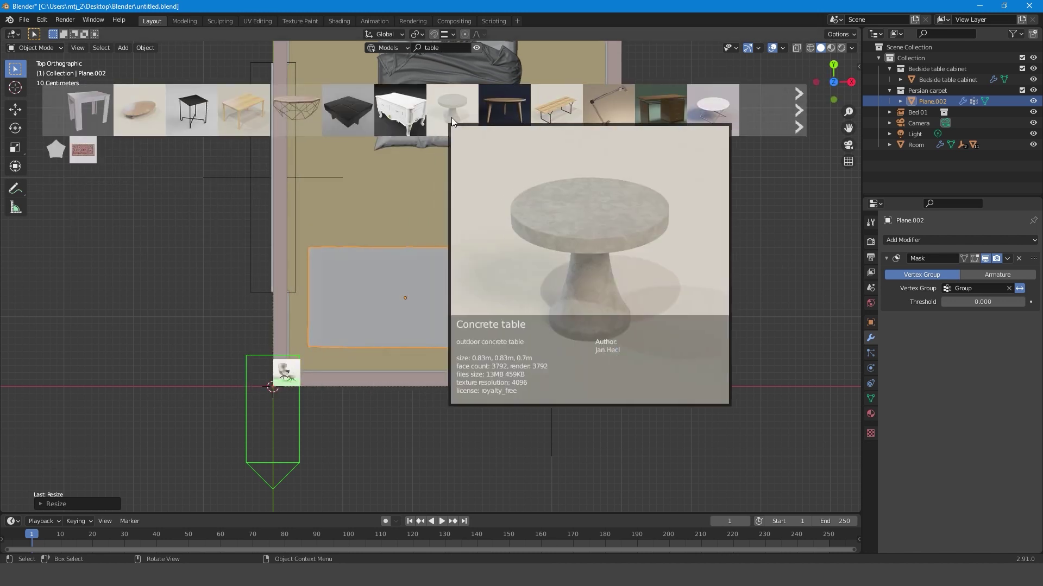
{"action": "scroll", "coordinate": [631, 118], "scroll_direction": "down", "scroll_amount": 1}
{"action": "scroll", "coordinate": [632, 117], "scroll_direction": "down", "scroll_amount": 4}
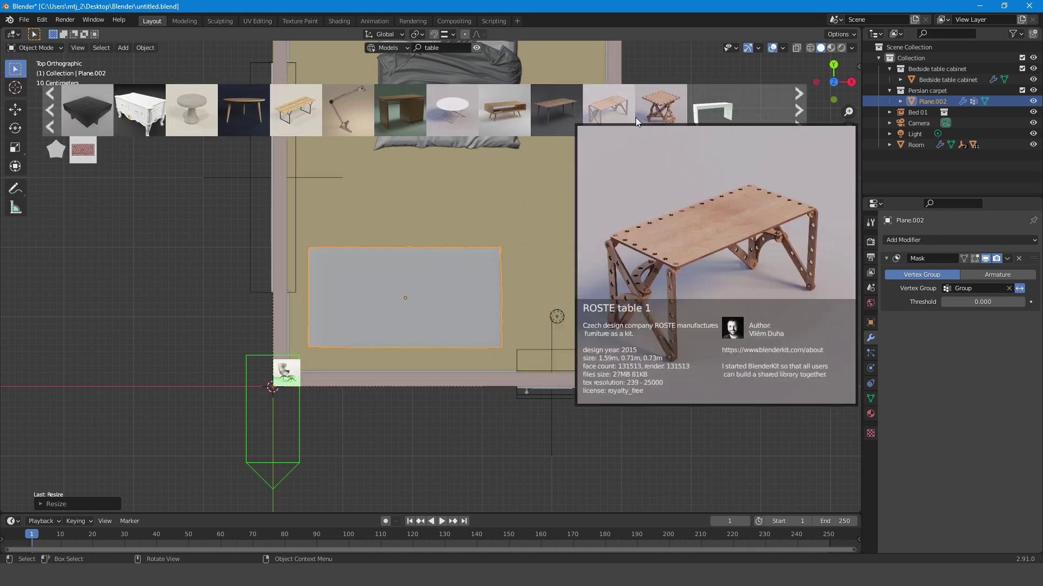
{"action": "scroll", "coordinate": [693, 115], "scroll_direction": "down", "scroll_amount": 7}
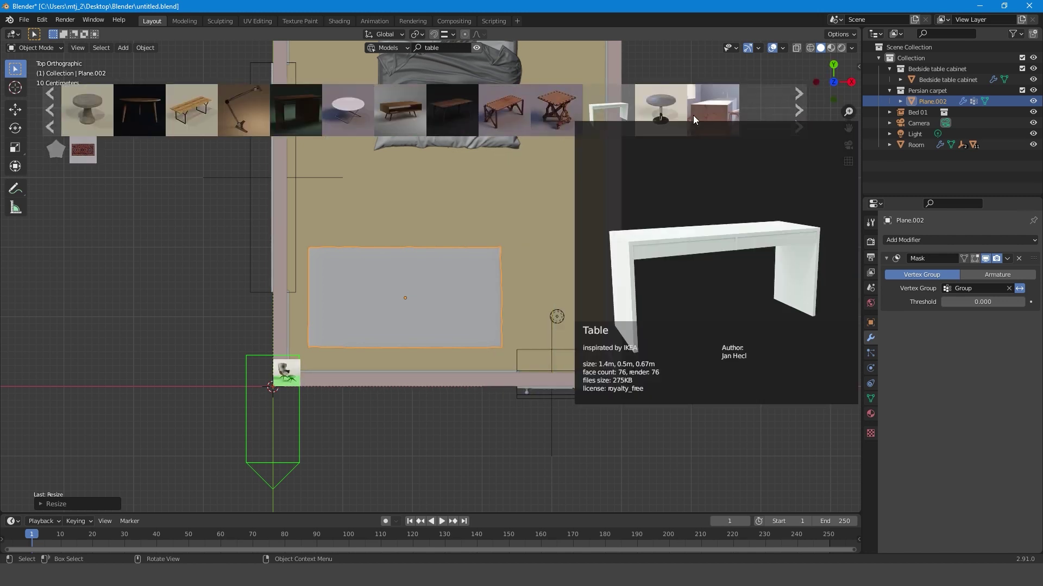
{"action": "scroll", "coordinate": [694, 115], "scroll_direction": "down", "scroll_amount": 1}
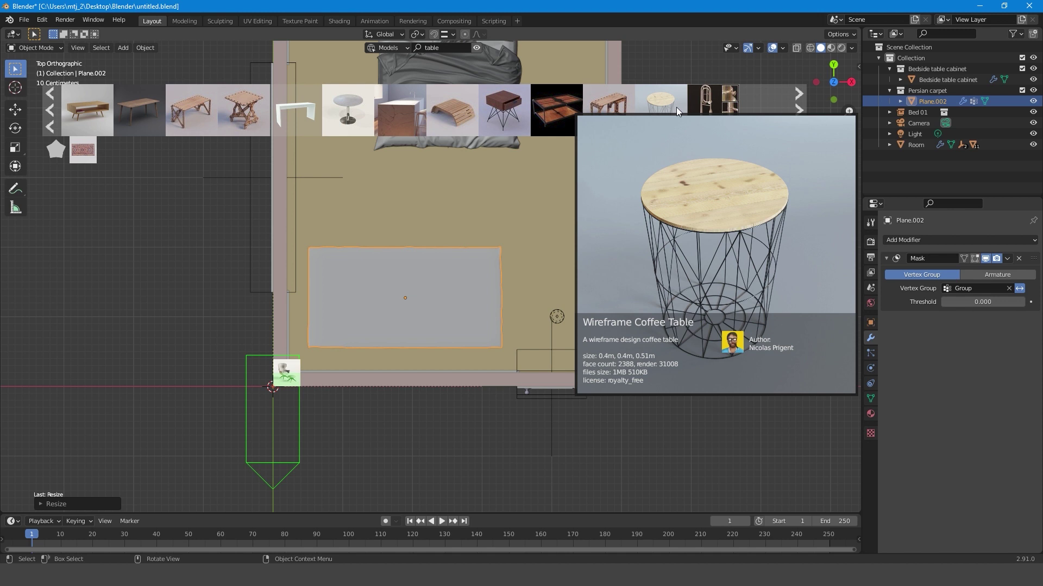
{"action": "scroll", "coordinate": [676, 106], "scroll_direction": "down", "scroll_amount": 3}
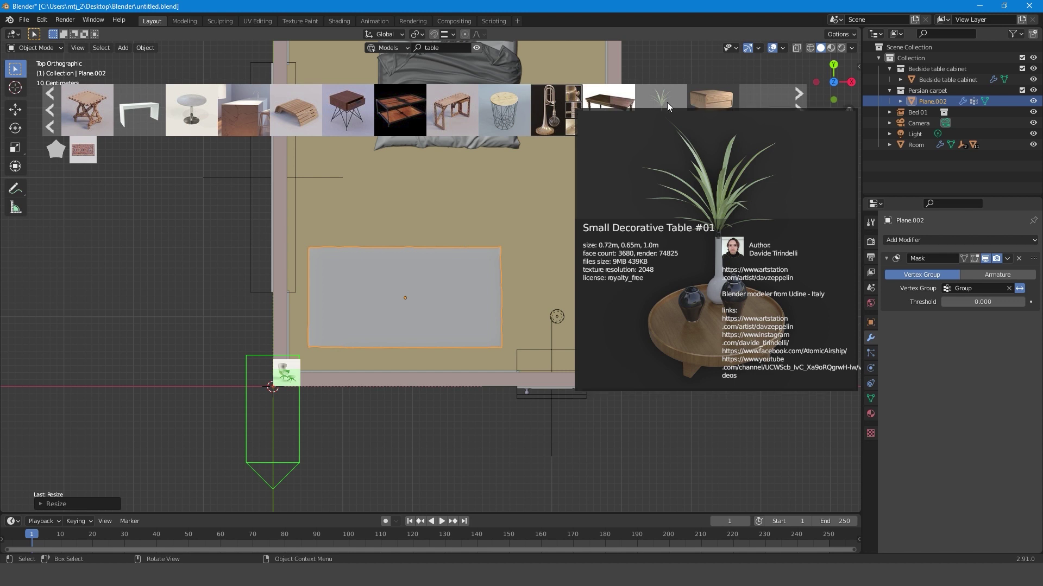
{"action": "scroll", "coordinate": [668, 104], "scroll_direction": "down", "scroll_amount": 7}
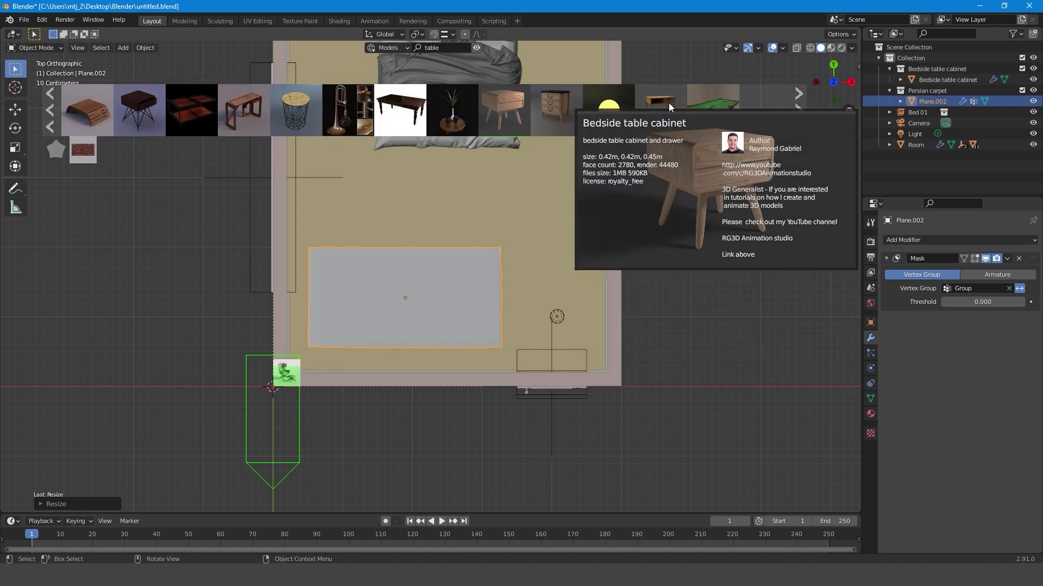
{"action": "scroll", "coordinate": [669, 105], "scroll_direction": "down", "scroll_amount": 5}
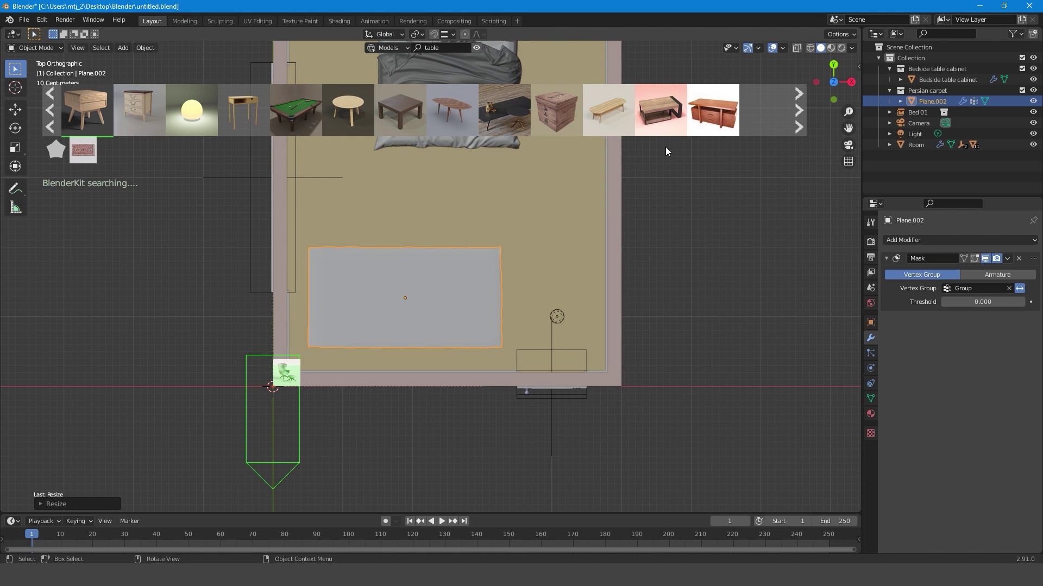
{"action": "scroll", "coordinate": [657, 158], "scroll_direction": "down", "scroll_amount": 4}
{"action": "scroll", "coordinate": [674, 111], "scroll_direction": "down", "scroll_amount": 5}
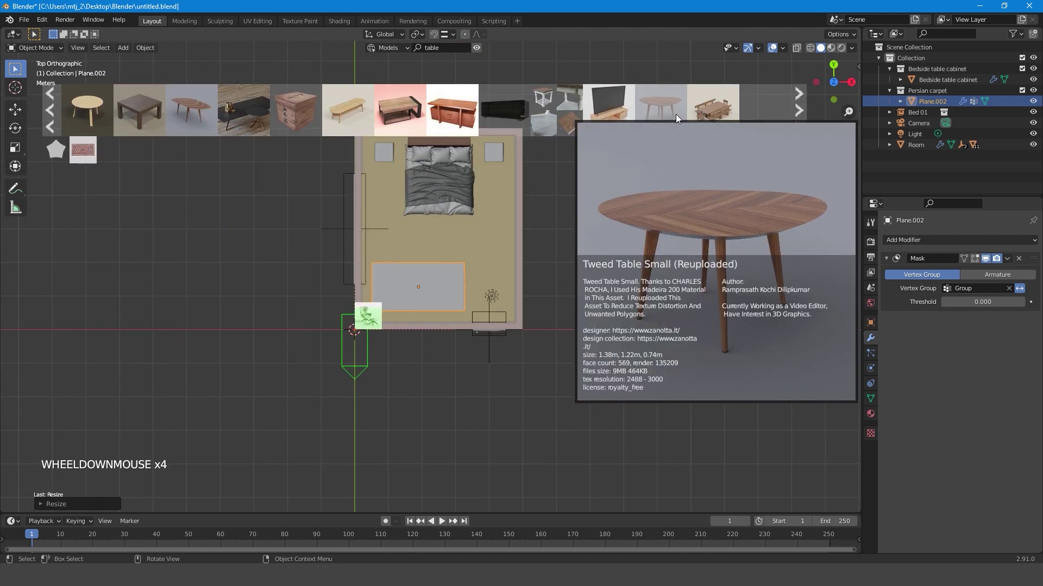
{"action": "mouse_move", "coordinate": [602, 109]}
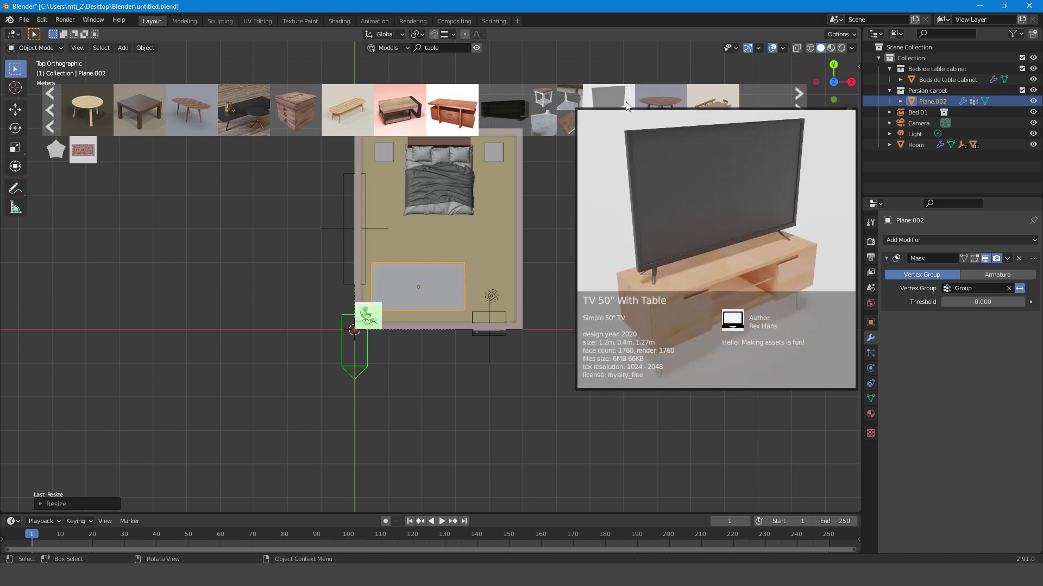
Step: Add the hexagonal wood-topped Side Table from the BlenderKit table results to the scene and deselect the carpet
{"action": "scroll", "coordinate": [643, 104], "scroll_direction": "down", "scroll_amount": 5}
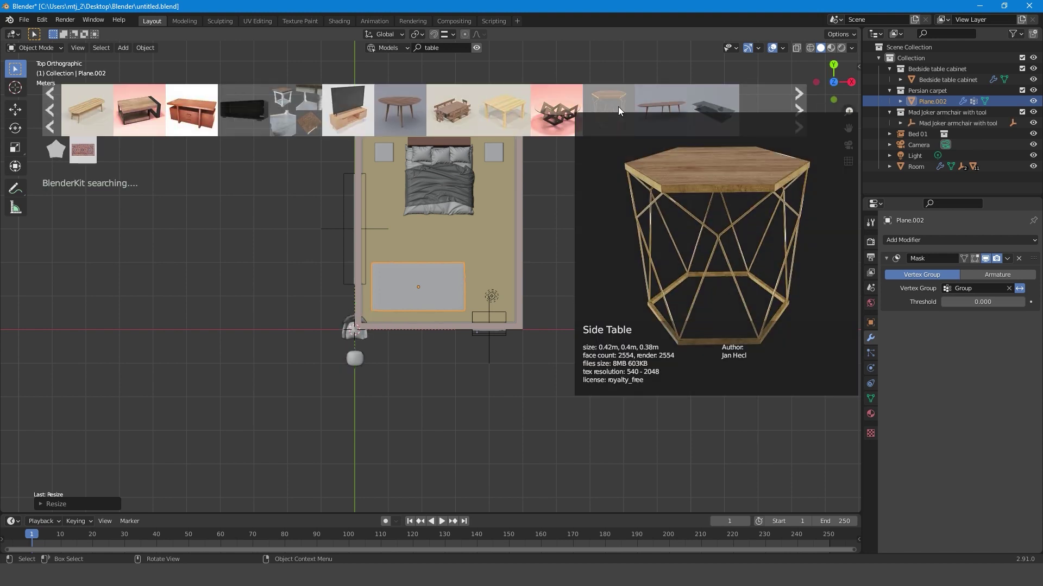
{"action": "scroll", "coordinate": [657, 104], "scroll_direction": "down", "scroll_amount": 1}
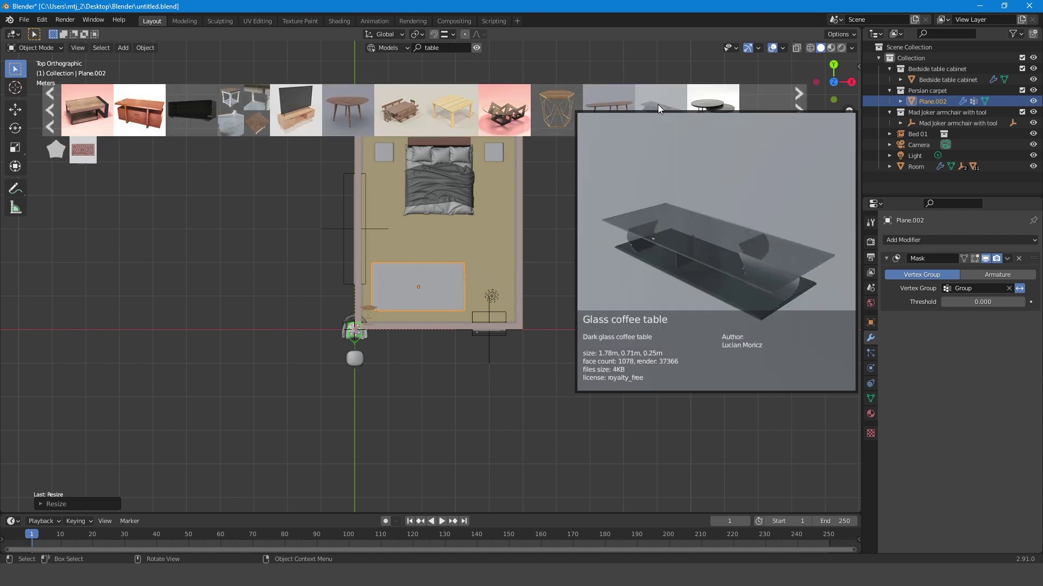
{"action": "scroll", "coordinate": [657, 104], "scroll_direction": "down", "scroll_amount": 5}
{"action": "left_click", "coordinate": [412, 370]}
{"action": "scroll", "coordinate": [357, 366], "scroll_direction": "up", "scroll_amount": 3}
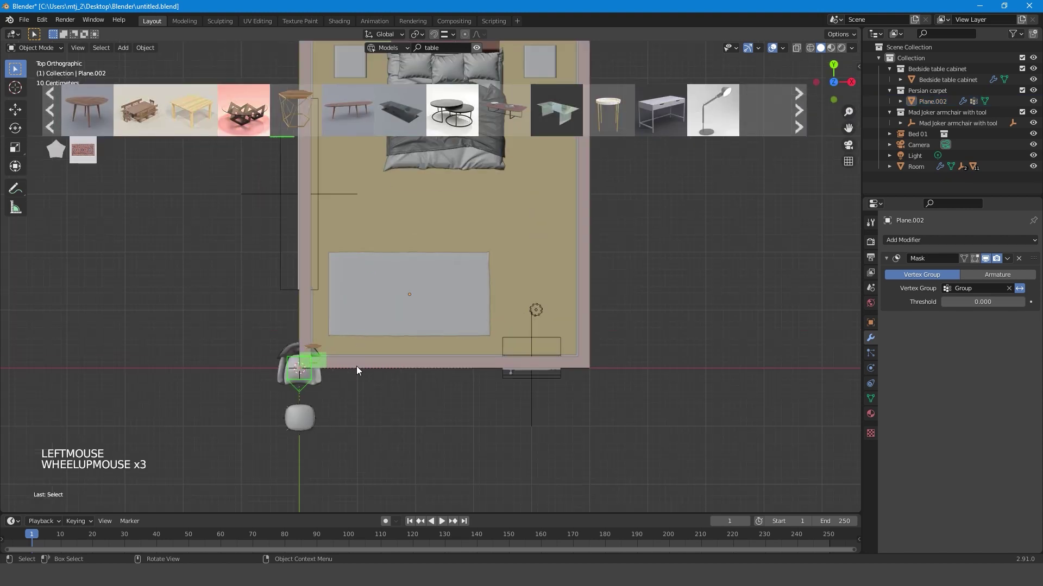
{"action": "key", "text": "n"}
{"action": "key", "text": "n"}
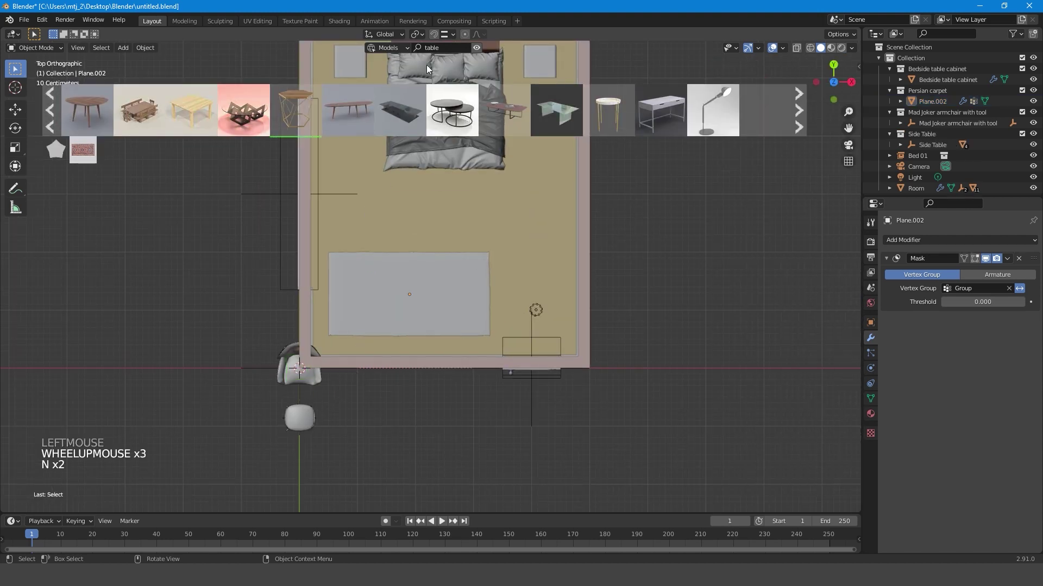
{"action": "left_click", "coordinate": [477, 48]}
{"action": "left_click", "coordinate": [328, 410]}
{"action": "left_click", "coordinate": [297, 390]}
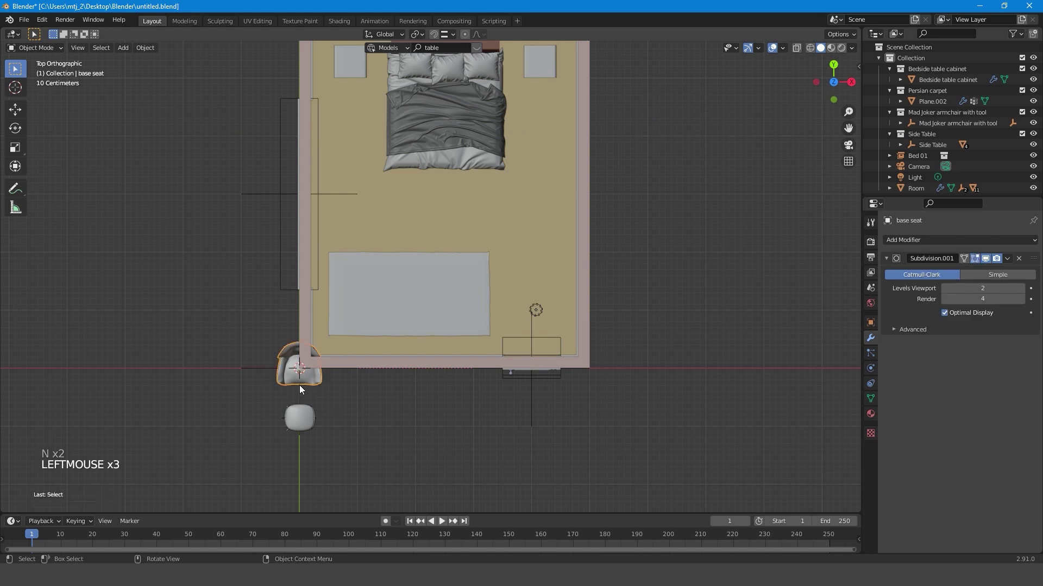
{"action": "key", "text": "g"}
{"action": "scroll", "coordinate": [300, 425], "scroll_direction": "up", "scroll_amount": 1}
{"action": "scroll", "coordinate": [300, 424], "scroll_direction": "up", "scroll_amount": 1}
{"action": "middle_click_drag", "start_coordinate": [300, 424], "coordinate": [383, 311]}
{"action": "left_click", "coordinate": [659, 405]}
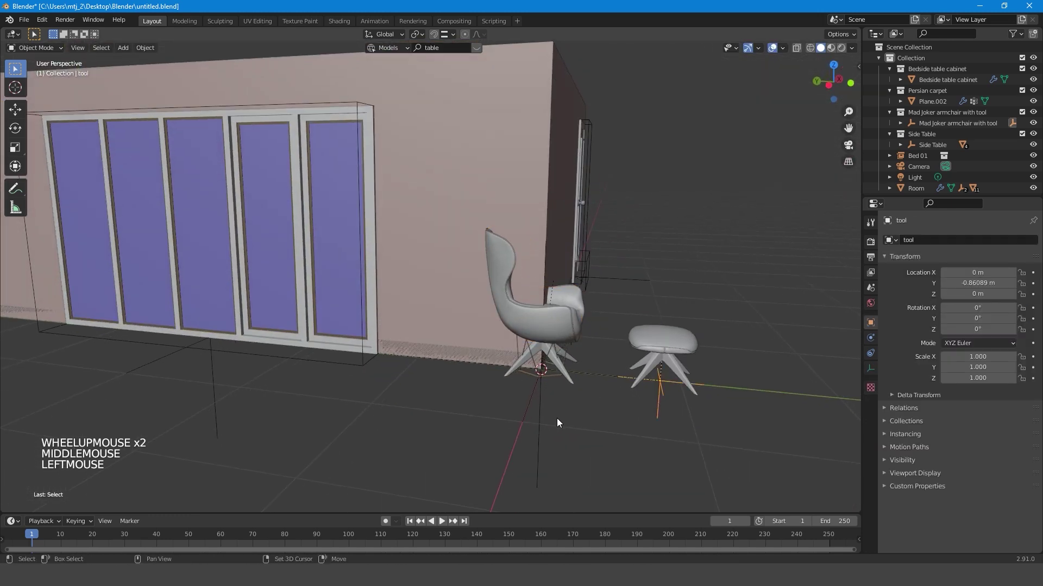
{"action": "left_click", "coordinate": [539, 418], "text": "shift"}
{"action": "left_click", "coordinate": [539, 419], "text": "shift"}
{"action": "key", "text": "g"}
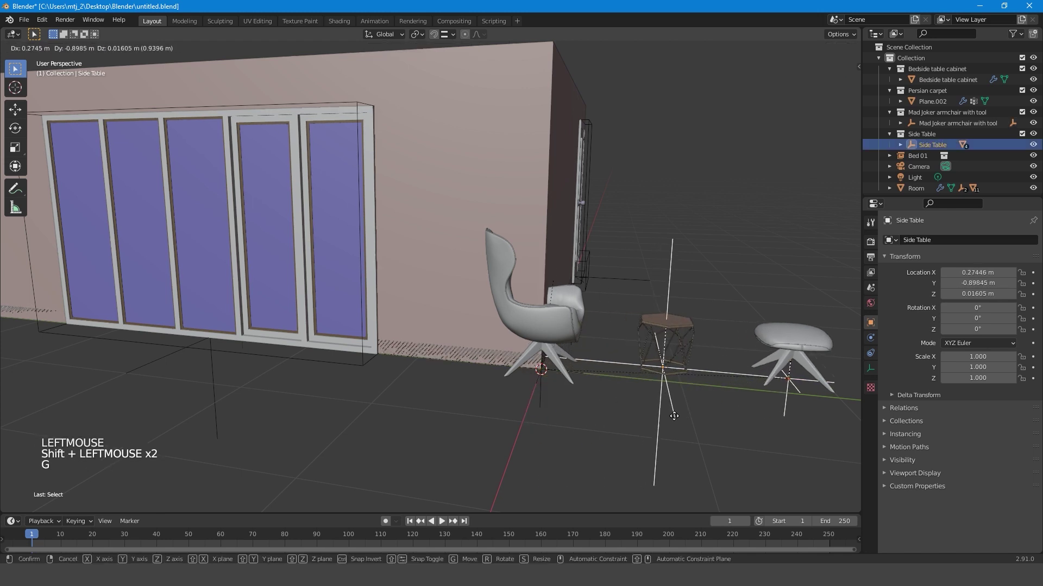
{"action": "right_click", "coordinate": [701, 411]}
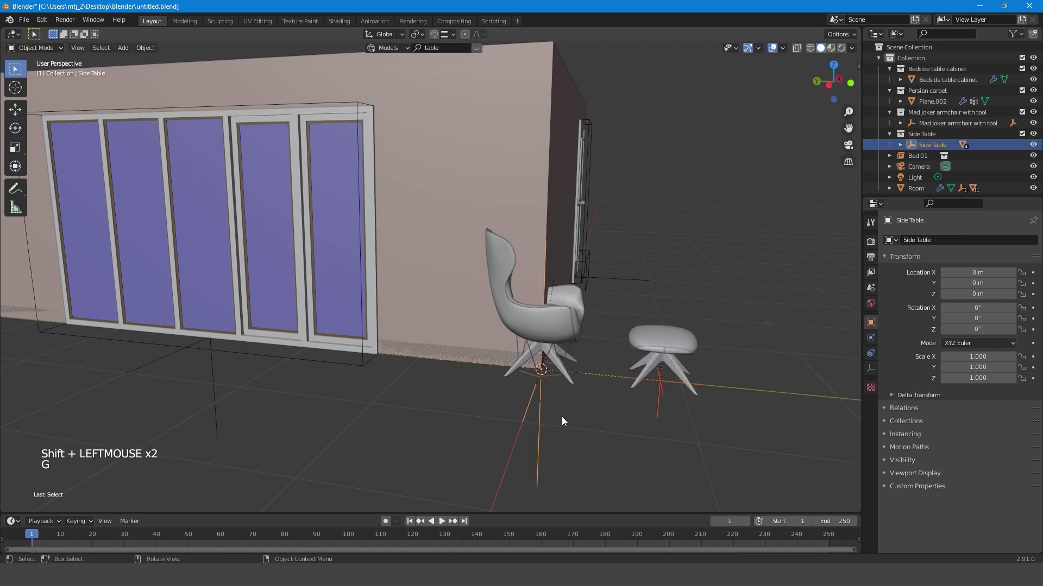
Step: Move the Side Table away from the armchair to a clear spot outside the window wall
{"action": "double_click", "coordinate": [539, 454]}
{"action": "key", "text": "g"}
{"action": "left_click", "coordinate": [537, 389]}
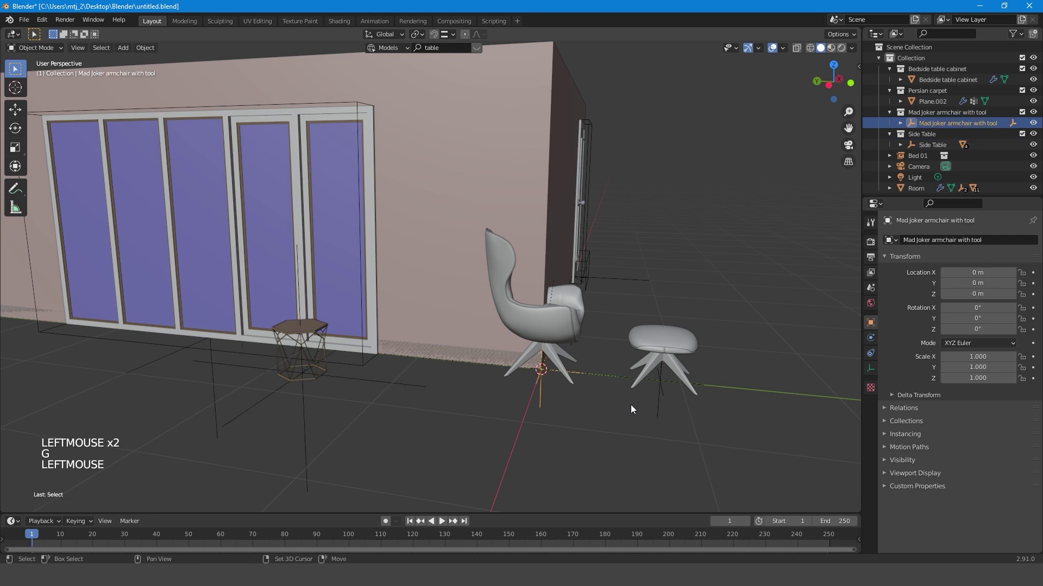
Step: Move the armchair and its footstool onto the carpet's window-side corner and rotate them to face diagonally into the room
{"action": "left_click", "coordinate": [656, 408], "text": "shift"}
{"action": "key", "text": "KP_7"}
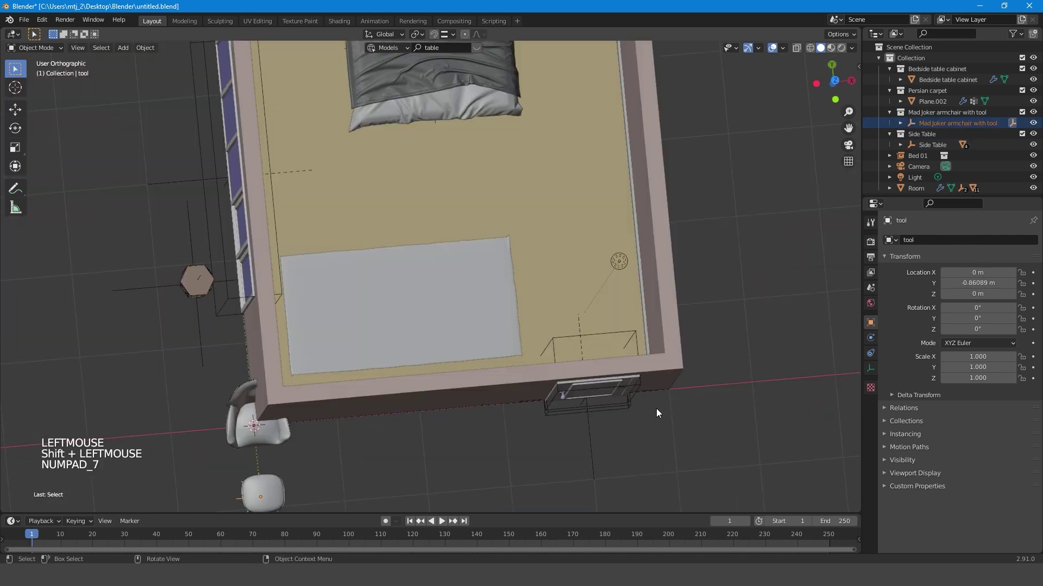
{"action": "key", "text": "g"}
{"action": "key", "text": "r"}
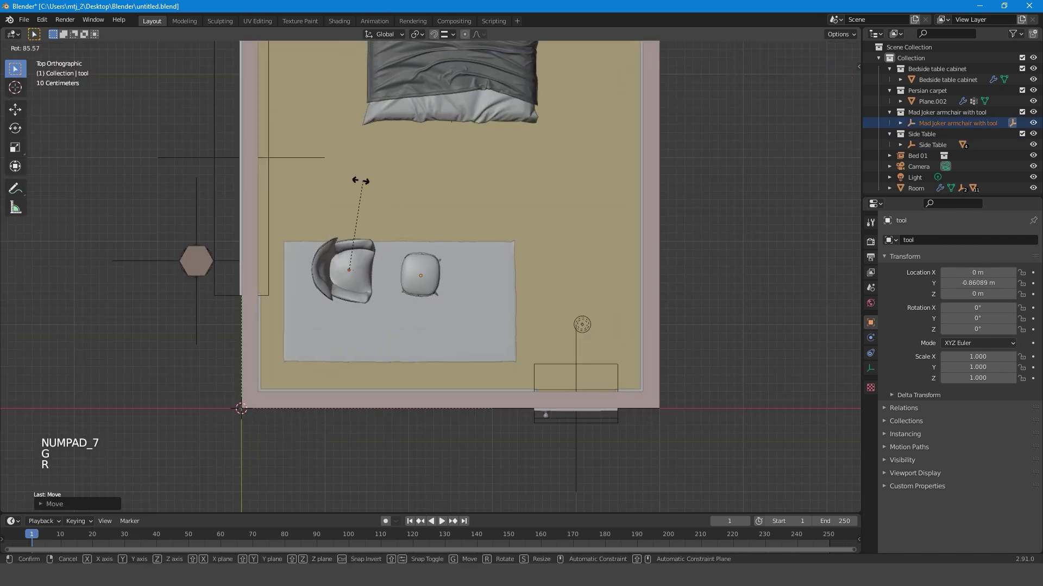
{"action": "left_click", "coordinate": [303, 165]}
{"action": "key", "text": "g"}
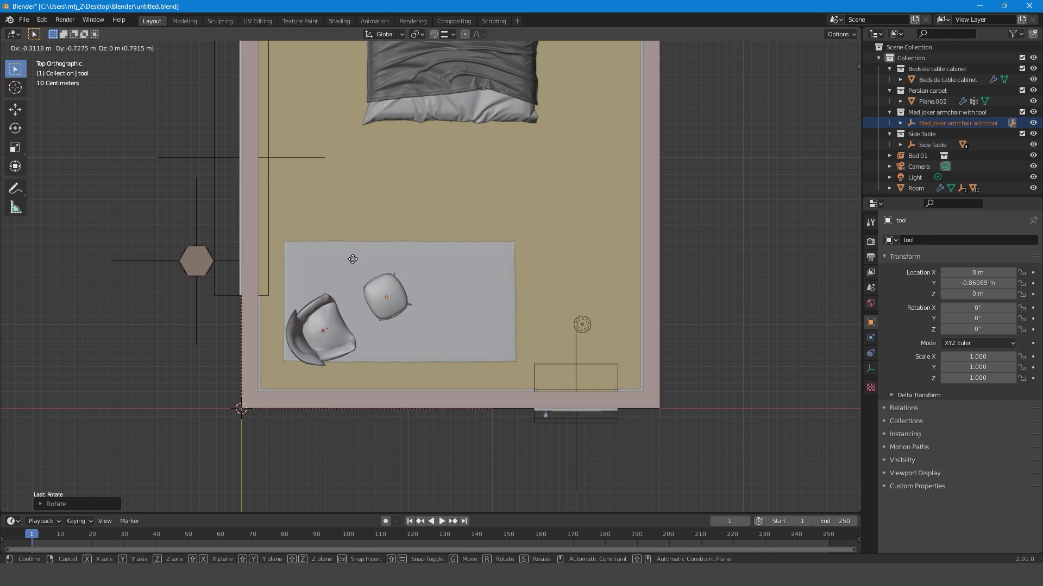
{"action": "left_click", "coordinate": [351, 259]}
Step: Try to position the Side Table on the carpet beside the armchair and check the arrangement
{"action": "left_click", "coordinate": [186, 248]}
{"action": "key", "text": "g"}
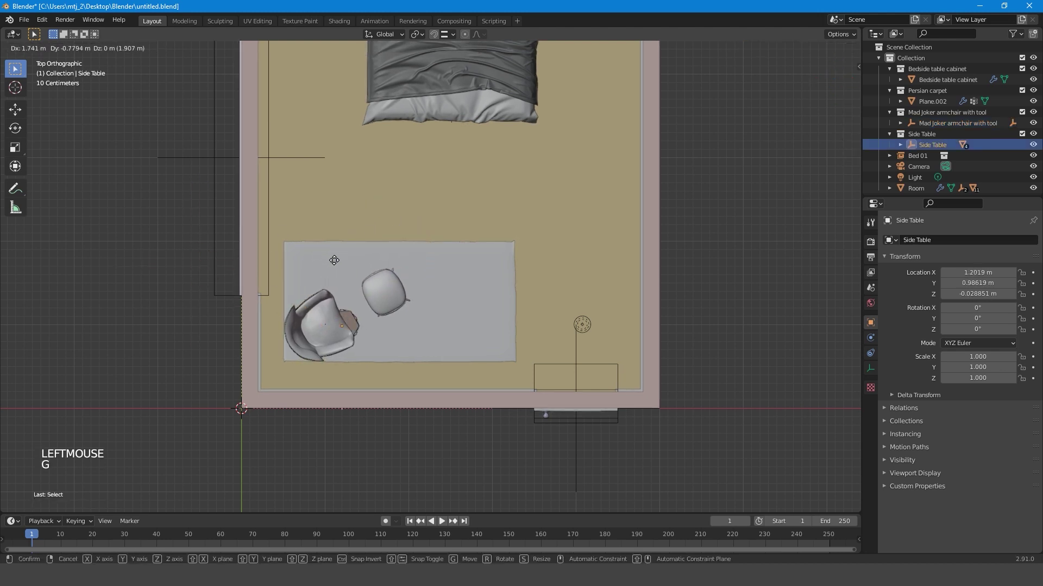
{"action": "left_click", "coordinate": [268, 300]}
{"action": "middle_click_drag", "start_coordinate": [269, 299], "coordinate": [375, 312]}
{"action": "key", "text": "KP_7"}
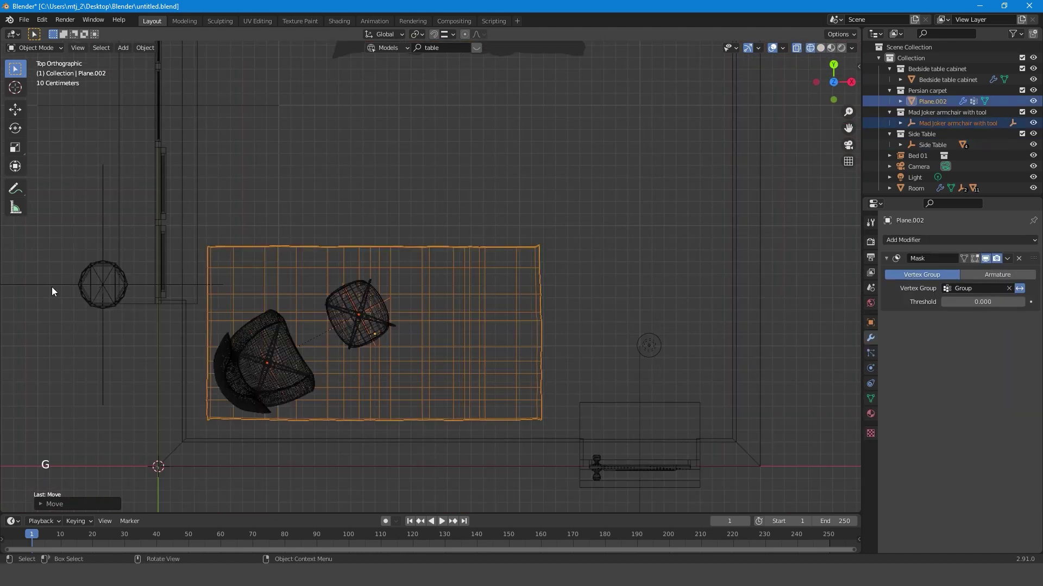
Step: Using X-ray shading temporarily, move the Side Table between the armchair and the window, at about X 0.62 m, Y 1.42 m
{"action": "left_click", "coordinate": [51, 287]}
{"action": "key", "text": "z"}
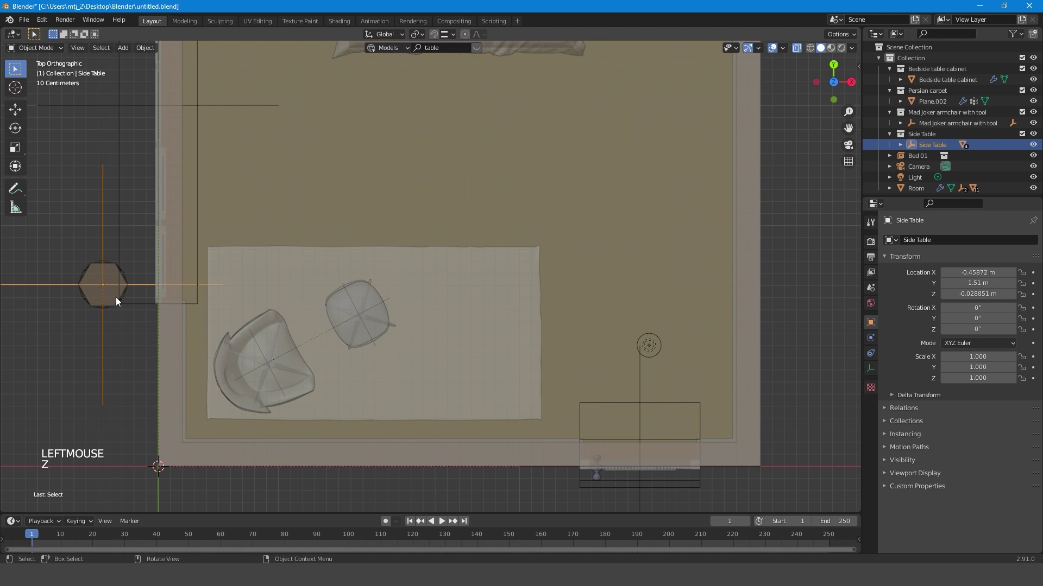
{"action": "scroll", "coordinate": [116, 297], "scroll_direction": "down", "scroll_amount": 1}
{"action": "key", "text": "g"}
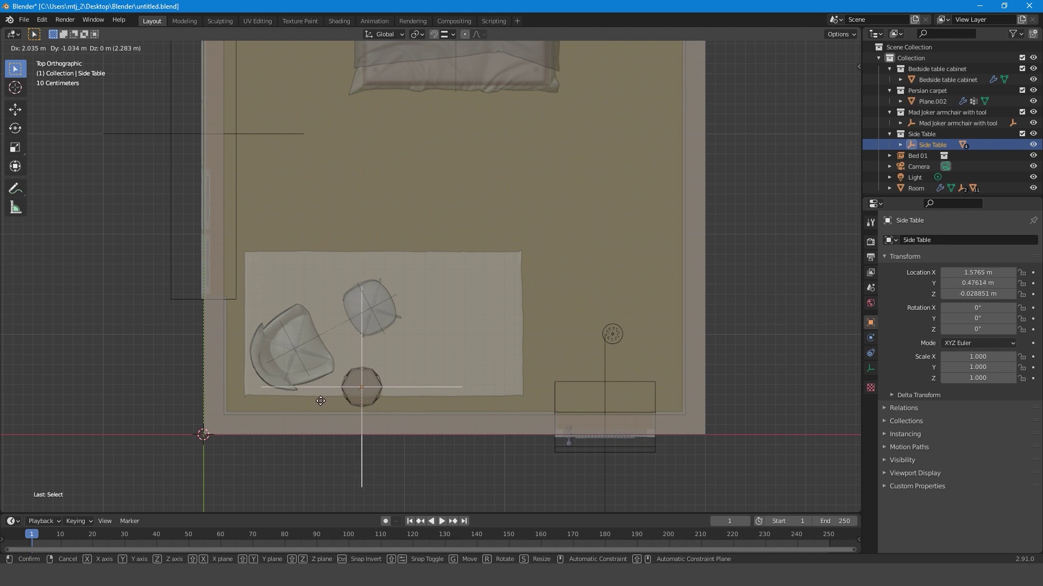
{"action": "left_click", "coordinate": [225, 306]}
{"action": "middle_click_drag", "start_coordinate": [437, 331], "coordinate": [426, 220]}
{"action": "key", "text": "alt+z"}
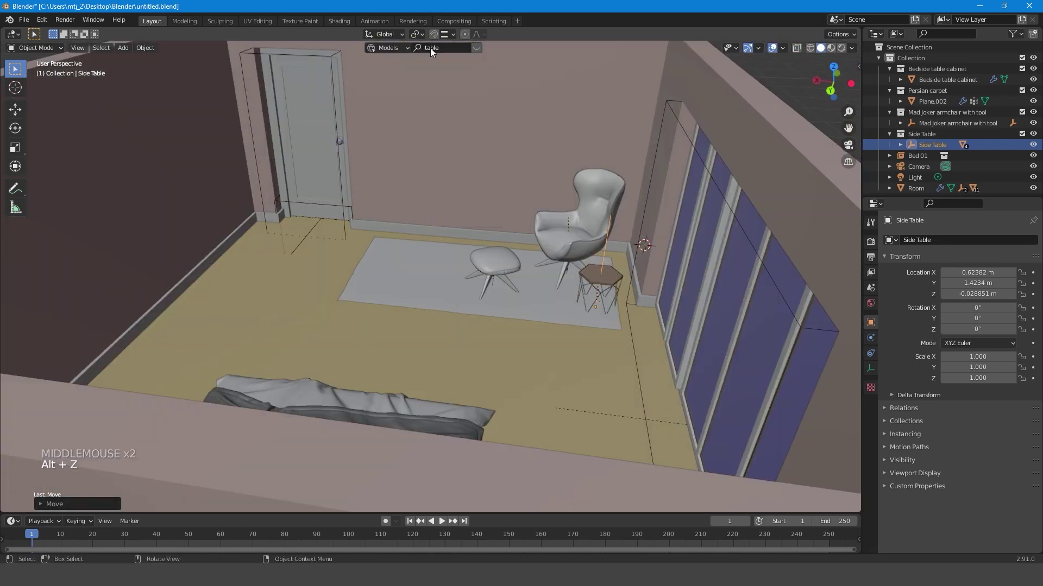
Step: Search the BlenderKit models for "stand" and add the Modern Plant Stand at the world origin
{"action": "left_click", "coordinate": [476, 48]}
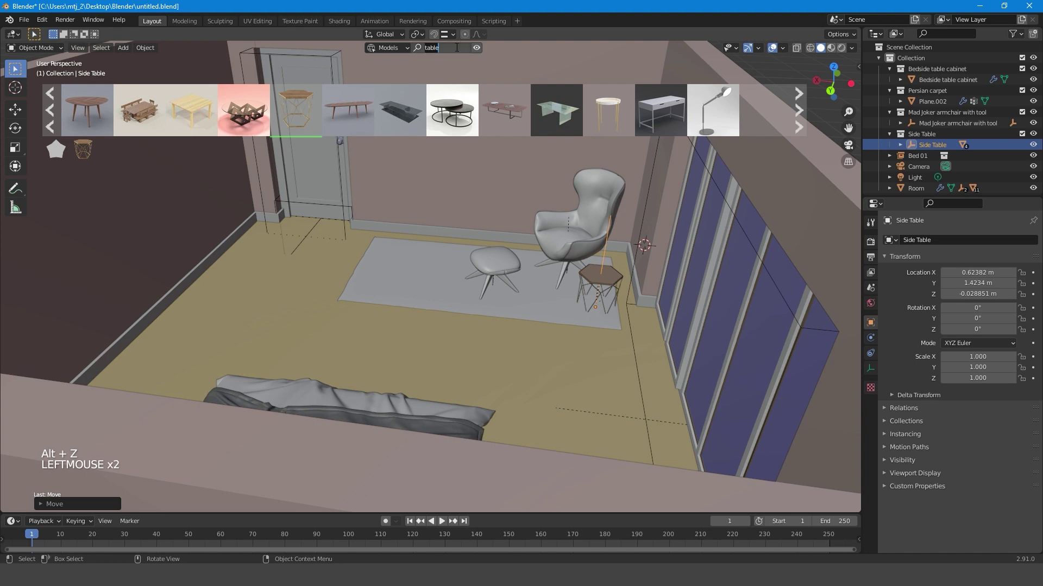
{"action": "scroll", "coordinate": [389, 185], "scroll_direction": "down", "scroll_amount": 3}
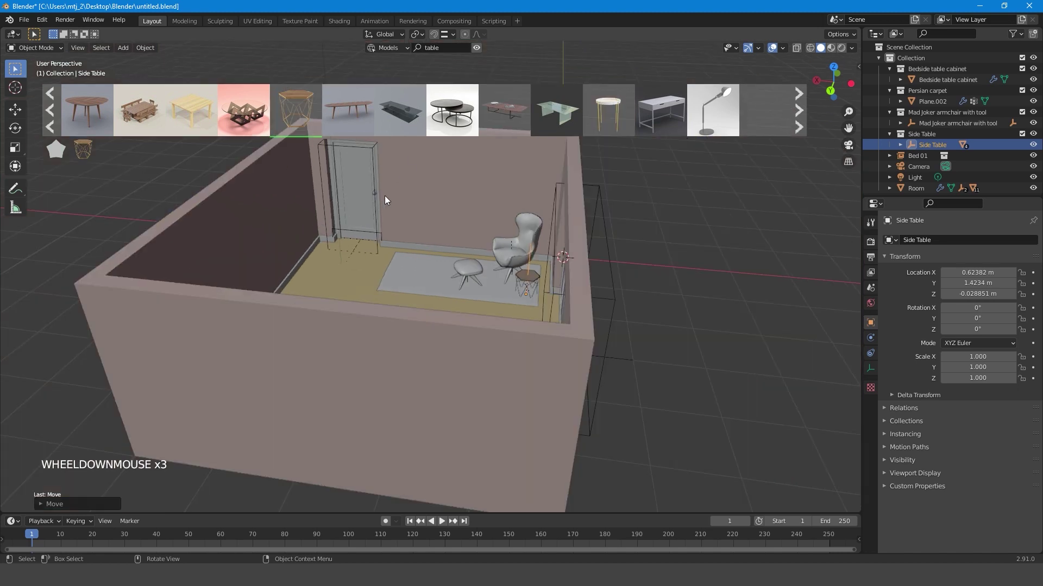
{"action": "key", "text": "KP_7"}
{"action": "left_click", "coordinate": [451, 49]}
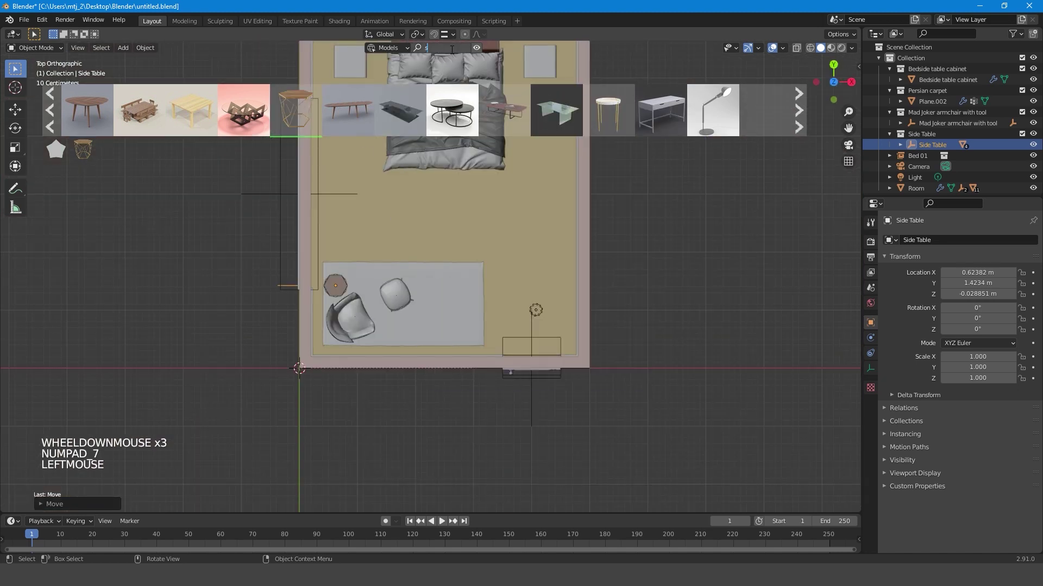
{"action": "type", "text": "stand"}
{"action": "key", "text": "Return"}
{"action": "left_click", "coordinate": [452, 49]}
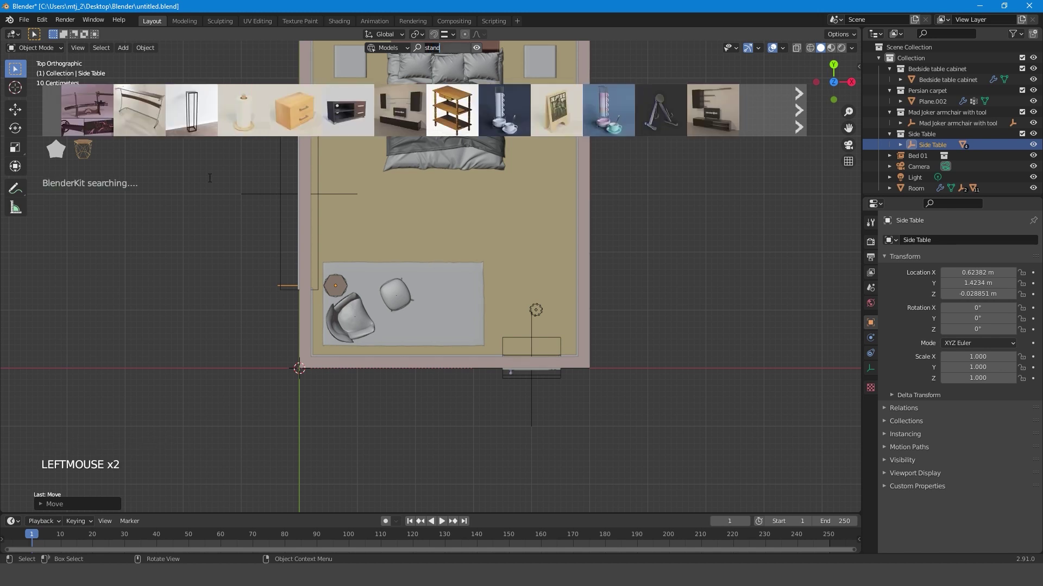
{"action": "left_click", "coordinate": [197, 124]}
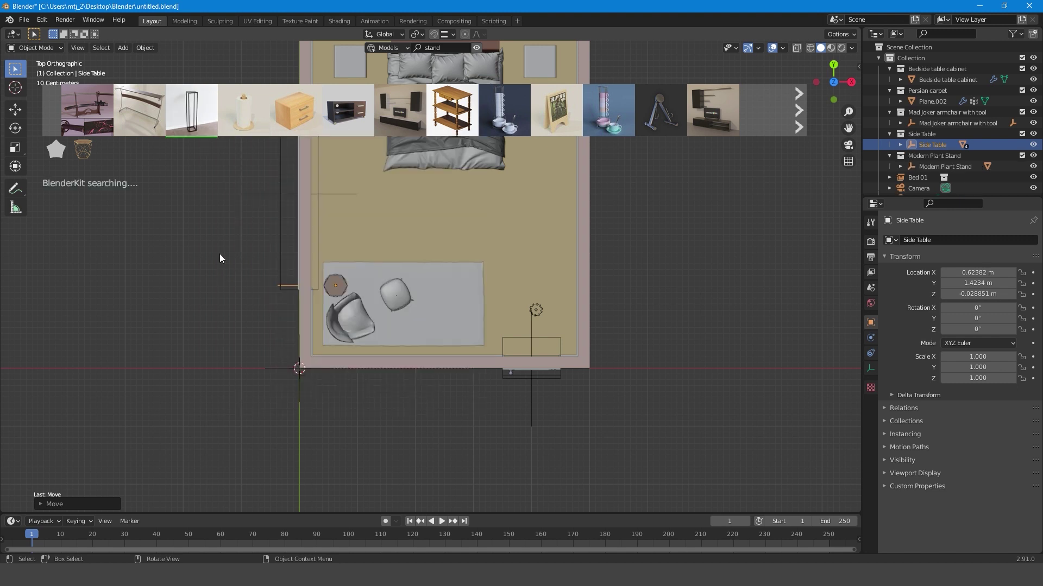
Step: Move the Modern Plant Stand into the room corner behind the armchair, at about X 0.39 m, Y 0.38 m
{"action": "scroll", "coordinate": [271, 400], "scroll_direction": "up", "scroll_amount": 3}
{"action": "left_click", "coordinate": [172, 434]}
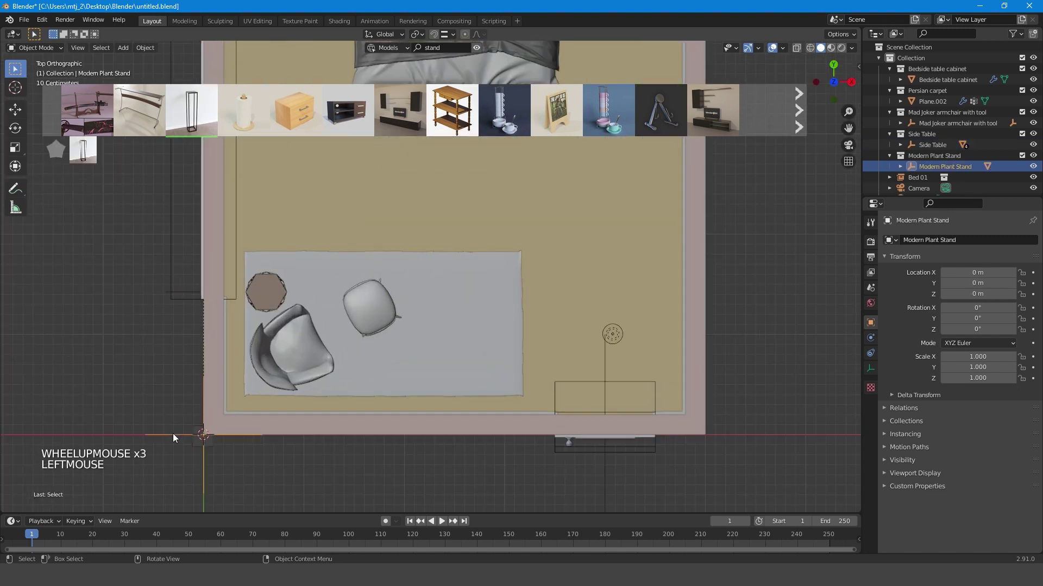
{"action": "key", "text": "g"}
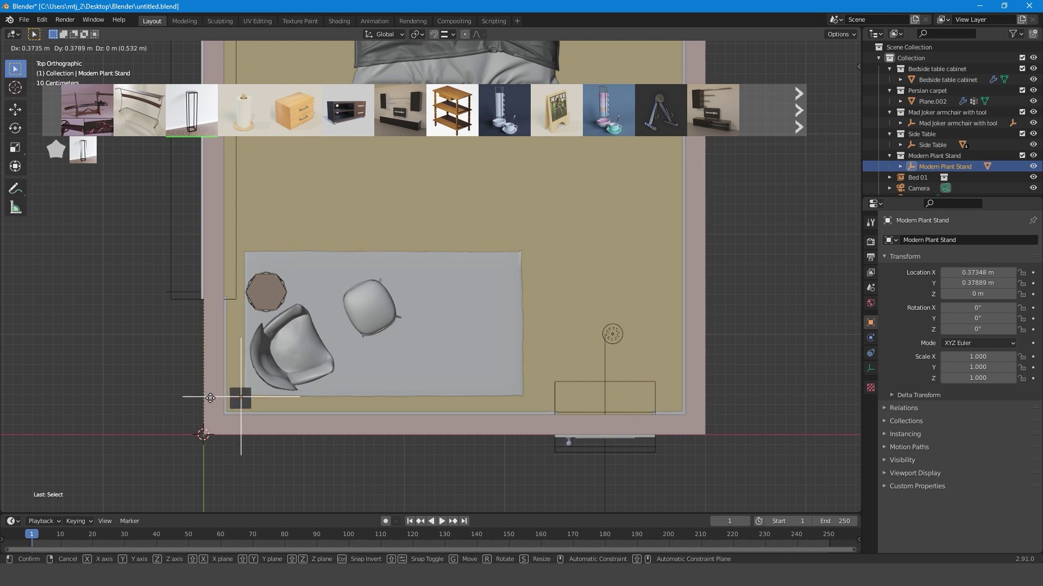
{"action": "left_click", "coordinate": [212, 398]}
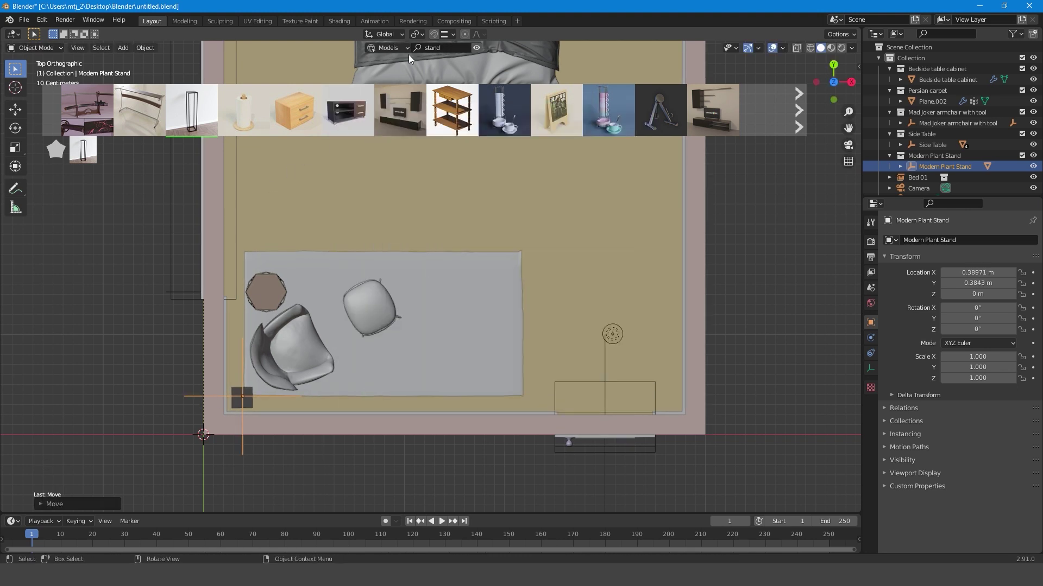
Step: Search the BlenderKit models for "clock", add the black wall clock from the results and undo its placement
{"action": "left_click", "coordinate": [454, 50]}
{"action": "type", "text": "clock"}
{"action": "key", "text": "Return"}
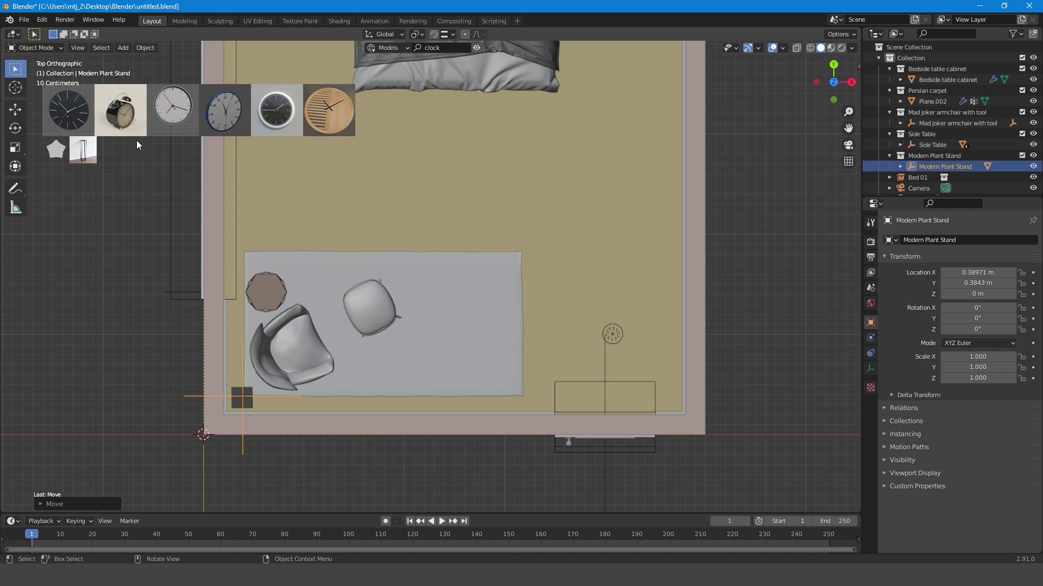
{"action": "left_click", "coordinate": [84, 125]}
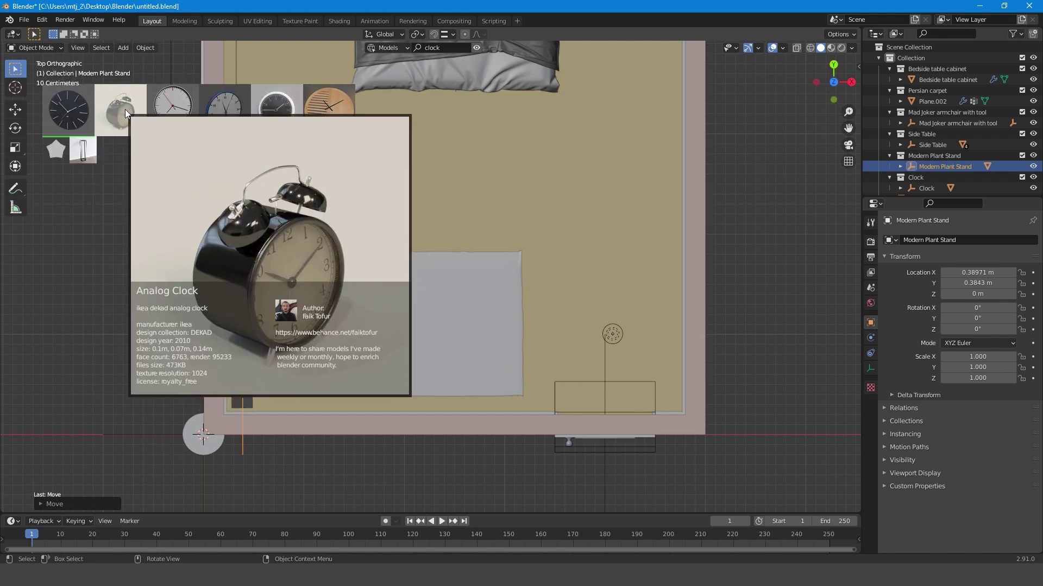
{"action": "key", "text": "ctrl+z"}
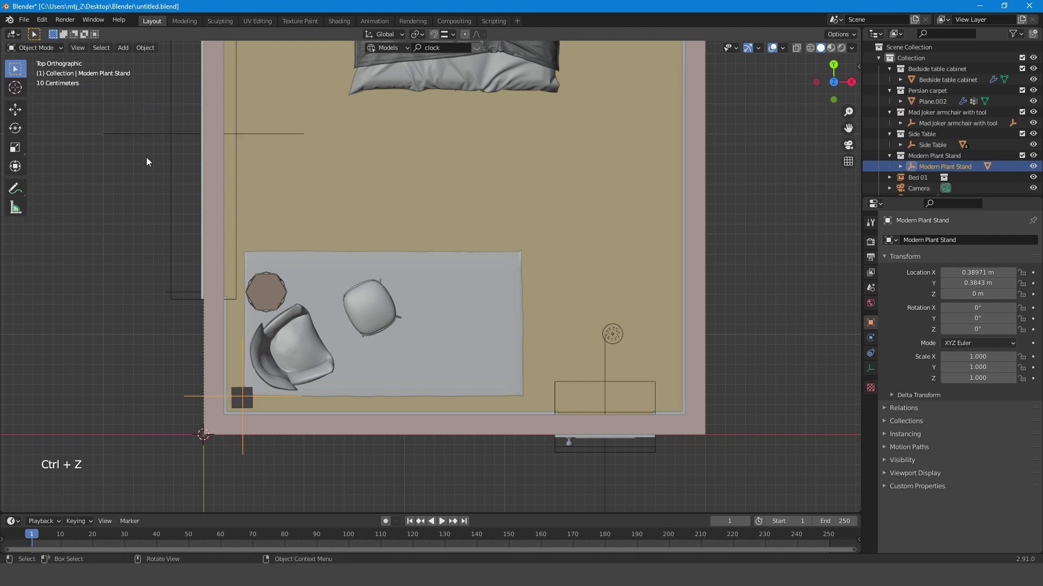
Step: Bring back the BlenderKit clock results and add the Analog Clock alarm clock at the world origin
{"action": "left_click", "coordinate": [477, 48]}
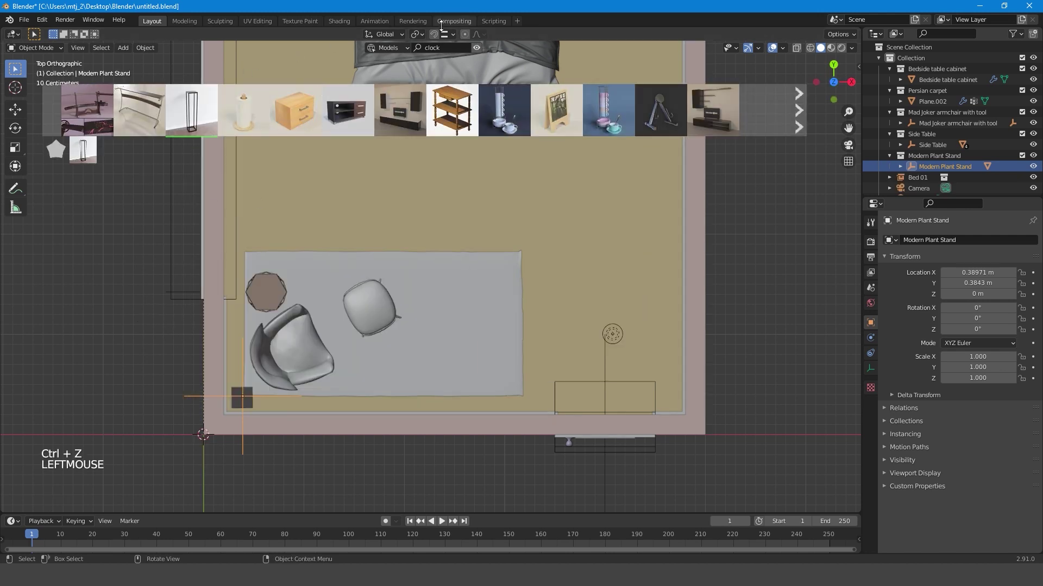
{"action": "left_click", "coordinate": [450, 47]}
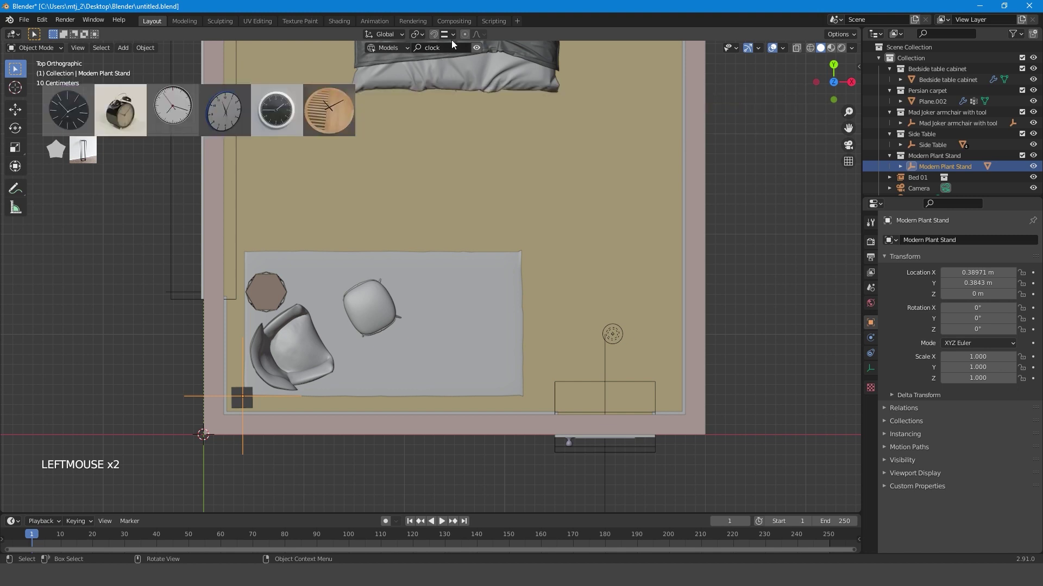
{"action": "mouse_move", "coordinate": [136, 115]}
{"action": "left_click_drag", "start_coordinate": [131, 115], "coordinate": [168, 344]}
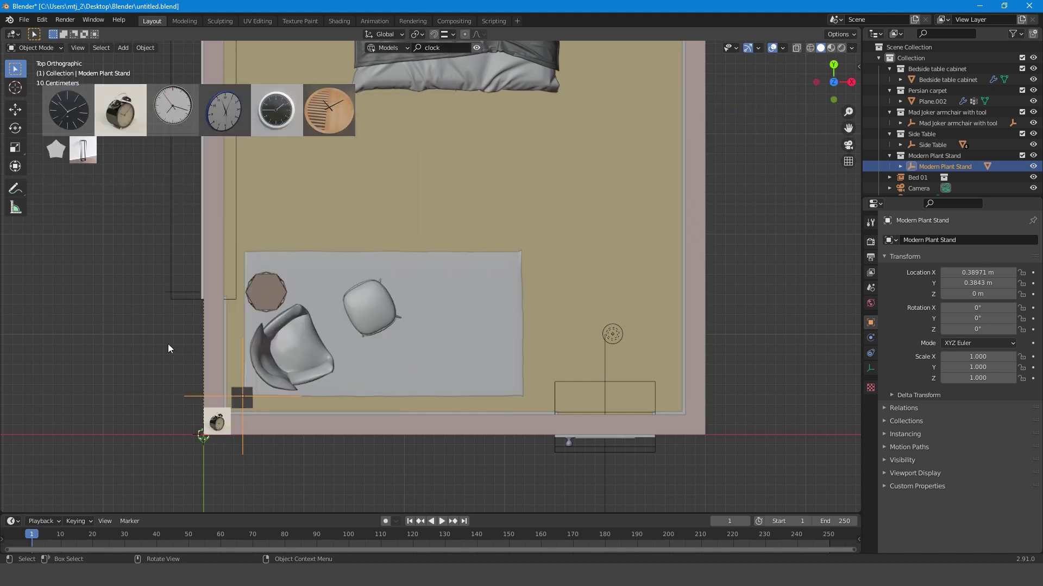
{"action": "left_click_drag", "start_coordinate": [203, 449], "coordinate": [203, 450]}
{"action": "left_click", "coordinate": [204, 461]}
{"action": "left_click", "coordinate": [204, 442]}
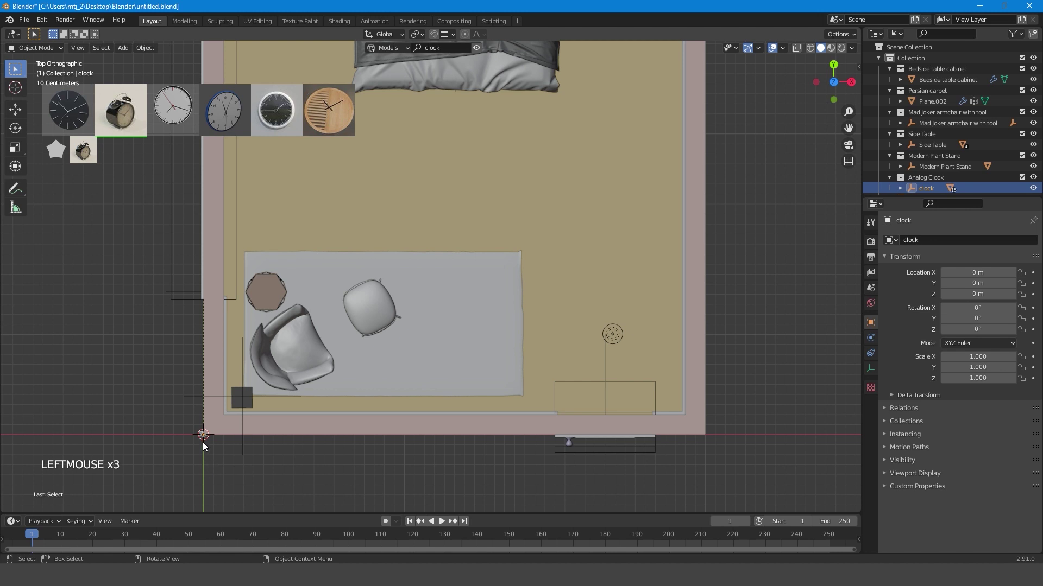
Step: In top view, move the alarm clock over the window-side bedside cabinet, at about X 0.86 m, Y 5.12 m
{"action": "double_click", "coordinate": [202, 439]}
{"action": "left_click", "coordinate": [194, 435]}
{"action": "key", "text": "g"}
{"action": "left_click", "coordinate": [330, 203]}
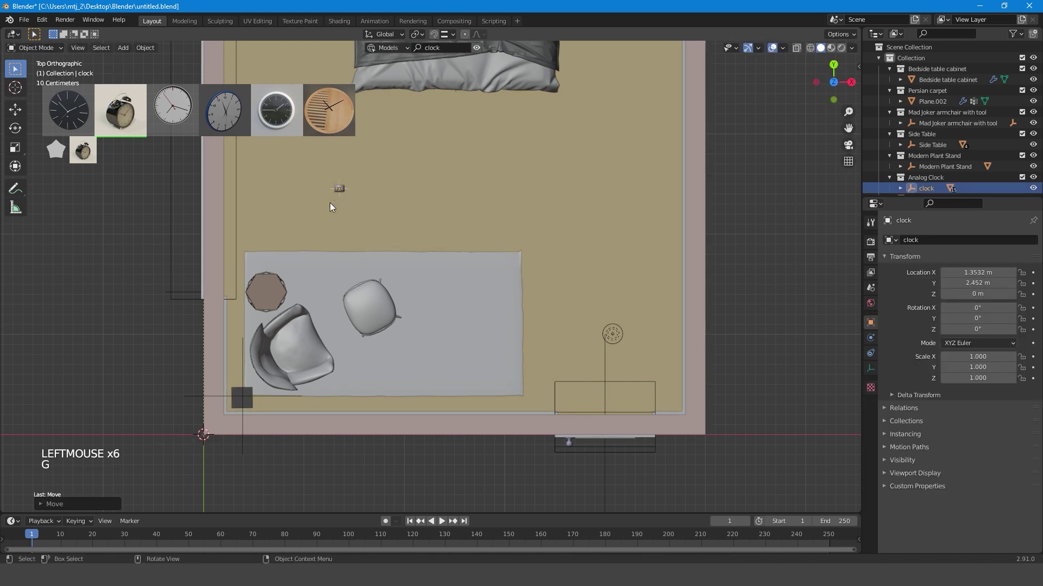
{"action": "scroll", "coordinate": [331, 203], "scroll_direction": "down", "scroll_amount": 3, "text": "shift"}
{"action": "middle_click_drag", "start_coordinate": [330, 203], "coordinate": [391, 193]}
{"action": "scroll", "coordinate": [366, 232], "scroll_direction": "up", "scroll_amount": 1}
{"action": "key", "text": "KP_7"}
{"action": "scroll", "coordinate": [366, 231], "scroll_direction": "down", "scroll_amount": 5}
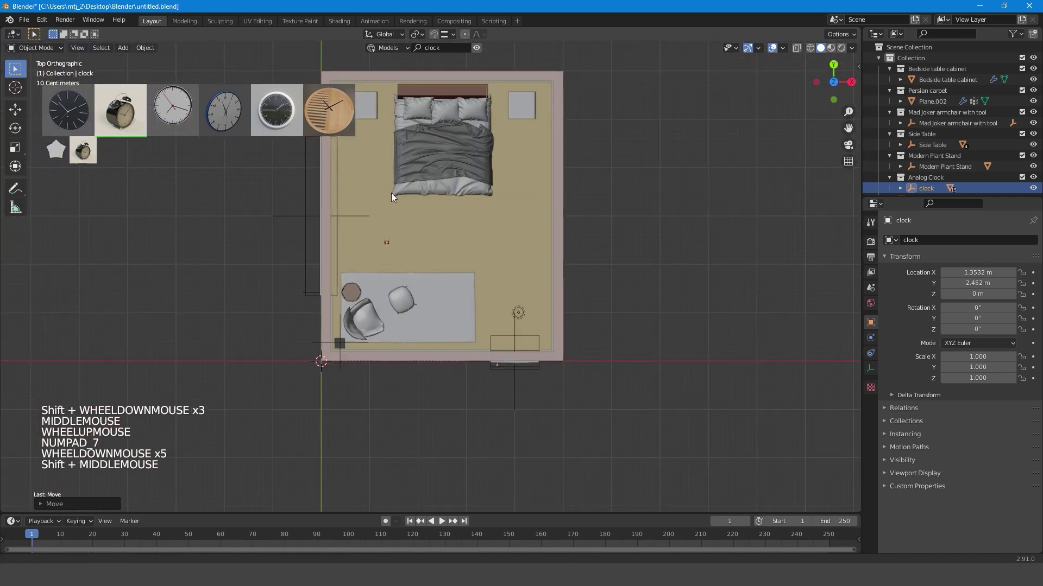
{"action": "scroll", "coordinate": [379, 213], "scroll_direction": "up", "scroll_amount": 3}
{"action": "key", "text": "g"}
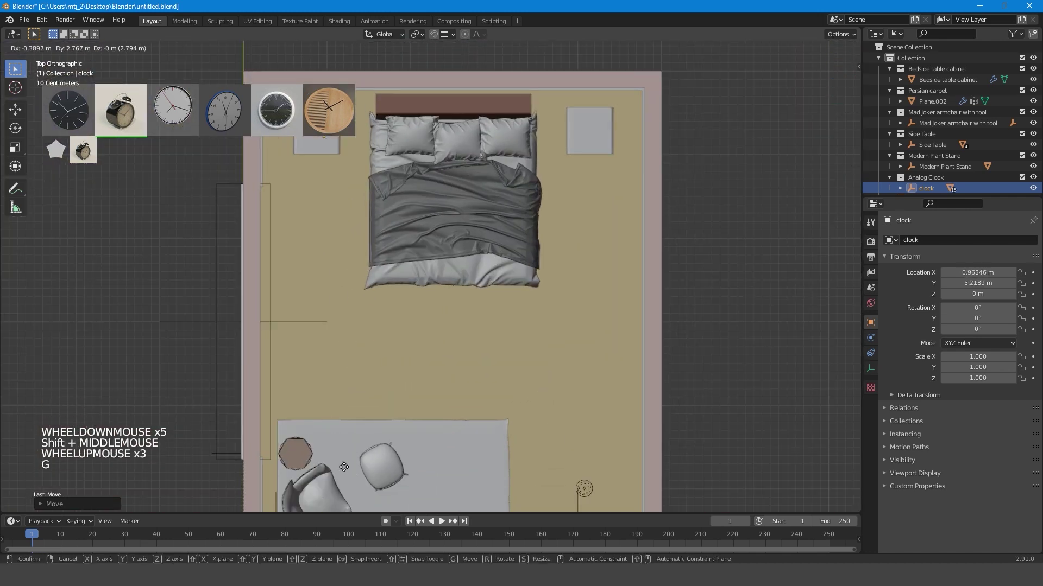
{"action": "left_click", "coordinate": [340, 476]}
Step: With X-ray shading on, raise the alarm clock along Z to about 0.55 m, near the bedside cabinet's top
{"action": "key", "text": "KP_7"}
{"action": "key", "text": "KP_1"}
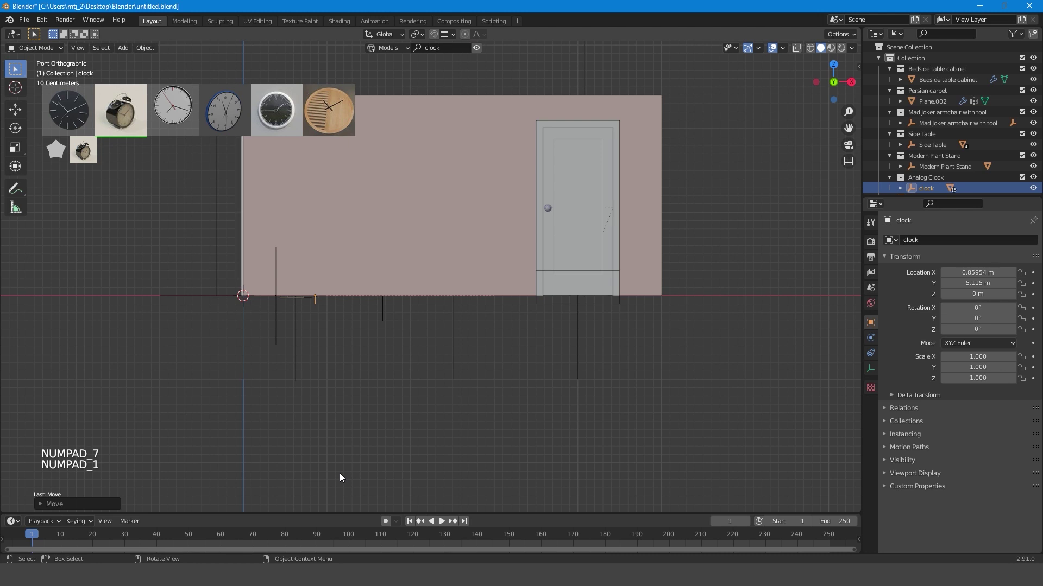
{"action": "key", "text": "alt+z"}
{"action": "scroll", "coordinate": [298, 339], "scroll_direction": "up", "scroll_amount": 4}
{"action": "key", "text": "KP_3"}
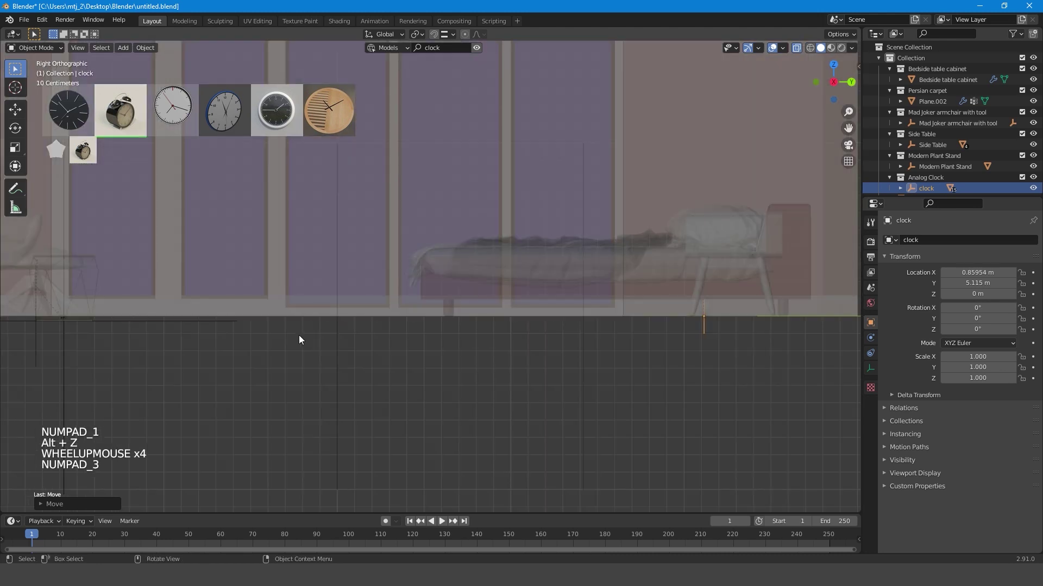
{"action": "key", "text": "g"}
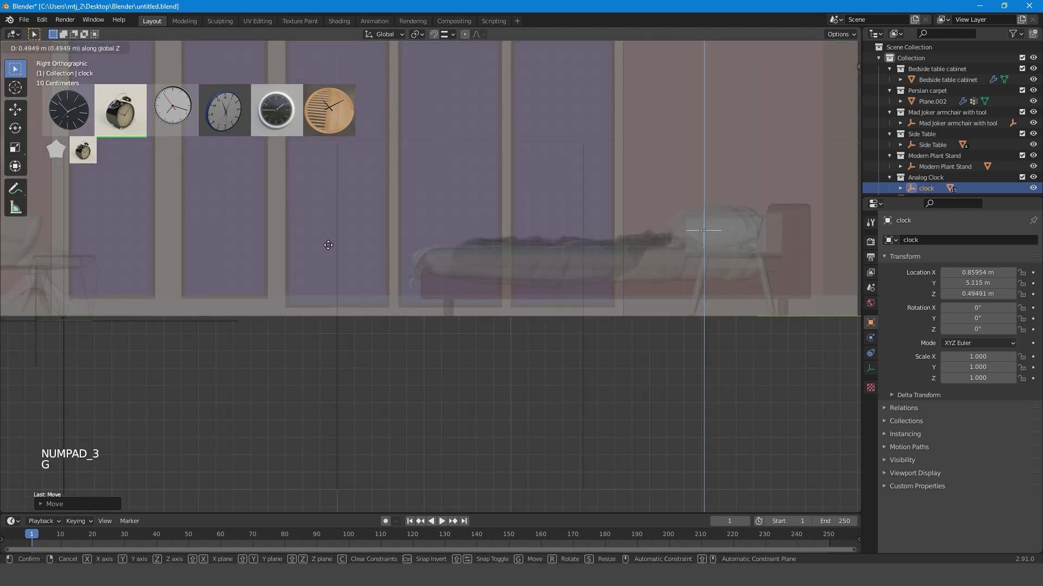
{"action": "left_click", "coordinate": [328, 239]}
{"action": "key", "text": "KP_Decimal"}
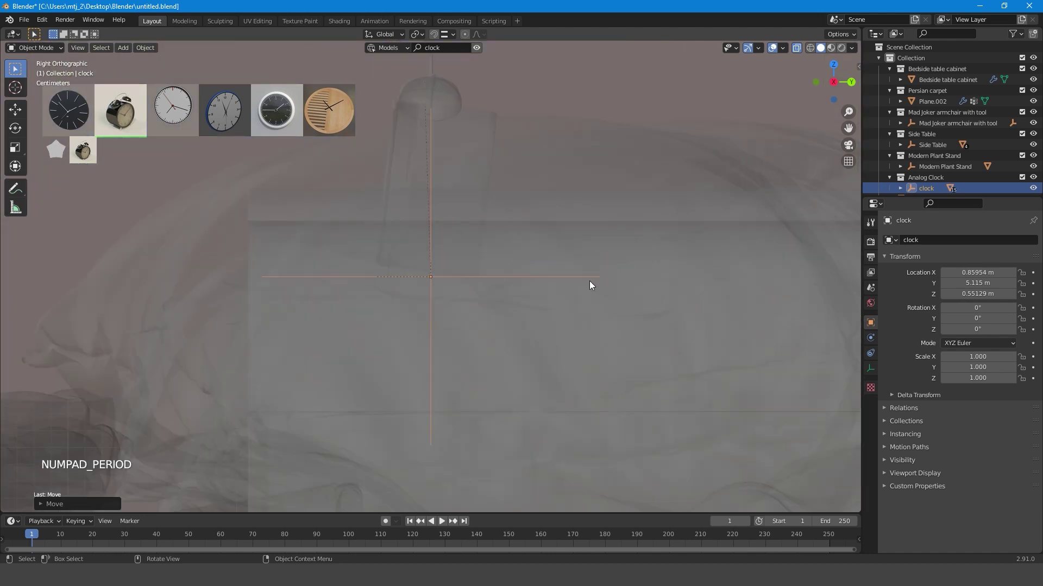
Step: In left side view, raise the alarm clock along Z to about 0.60 m, onto the bedside cabinet's top
{"action": "scroll", "coordinate": [588, 282], "scroll_direction": "down", "scroll_amount": 2}
{"action": "key", "text": "KP_9"}
{"action": "scroll", "coordinate": [582, 279], "scroll_direction": "down", "scroll_amount": 2}
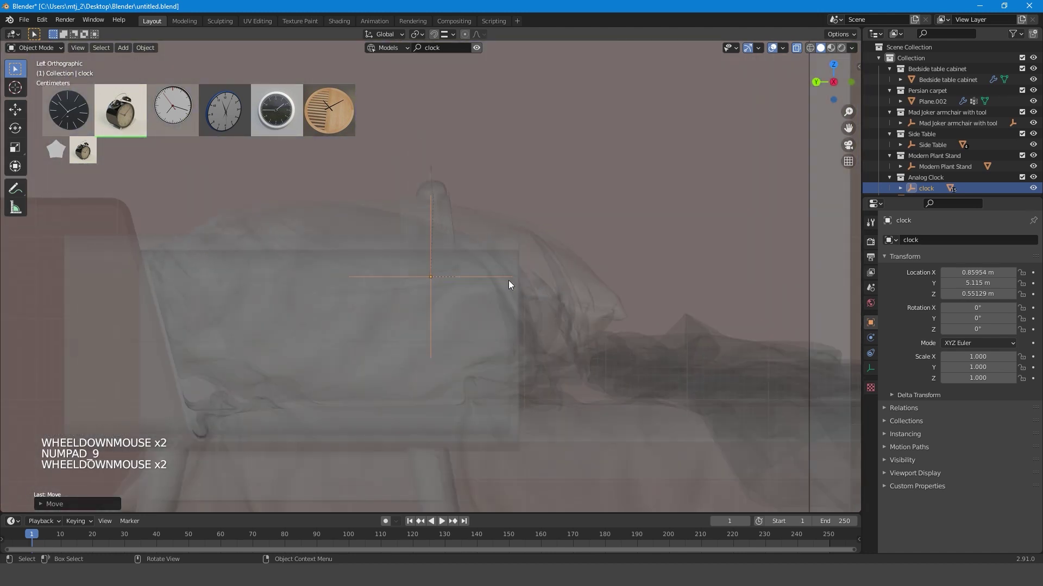
{"action": "key", "text": "alt+z"}
{"action": "key", "text": "alt+z"}
{"action": "key", "text": "alt+z"}
{"action": "key", "text": "g"}
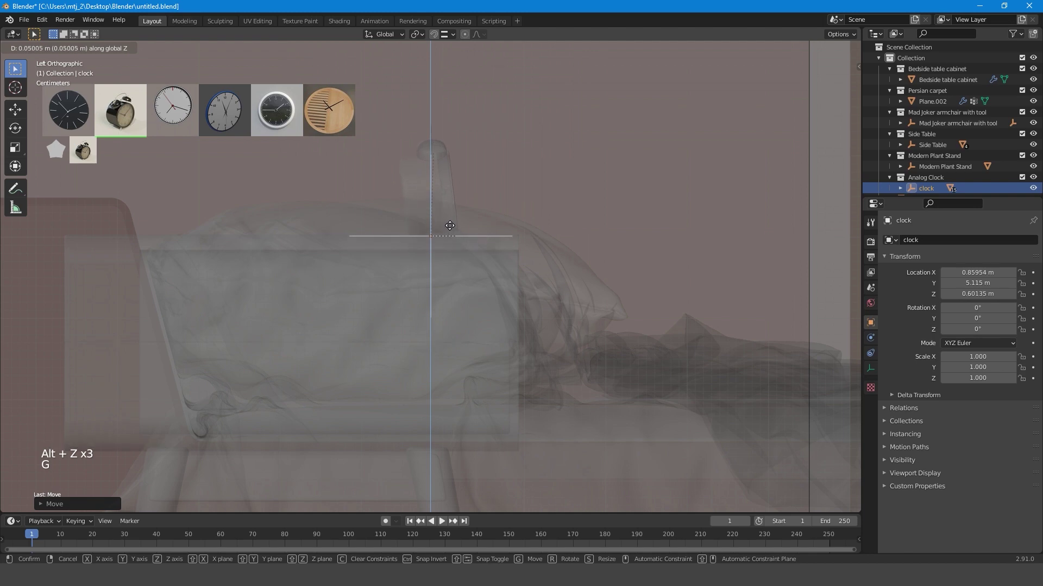
{"action": "left_click", "coordinate": [450, 225]}
Step: With X-ray shading off, fine-tune the alarm clock's height along Z to about 0.603 m so it rests on the cabinet
{"action": "middle_click_drag", "start_coordinate": [517, 202], "coordinate": [436, 295]}
{"action": "key", "text": "KP_Decimal"}
{"action": "key", "text": "alt+z"}
{"action": "scroll", "coordinate": [382, 234], "scroll_direction": "up", "scroll_amount": 4}
{"action": "key", "text": "g"}
{"action": "key", "text": "z"}
{"action": "left_click", "coordinate": [362, 244]}
{"action": "scroll", "coordinate": [367, 243], "scroll_direction": "down", "scroll_amount": 2}
{"action": "scroll", "coordinate": [436, 295], "scroll_direction": "down", "scroll_amount": 7}
{"action": "scroll", "coordinate": [433, 254], "scroll_direction": "up", "scroll_amount": 1}
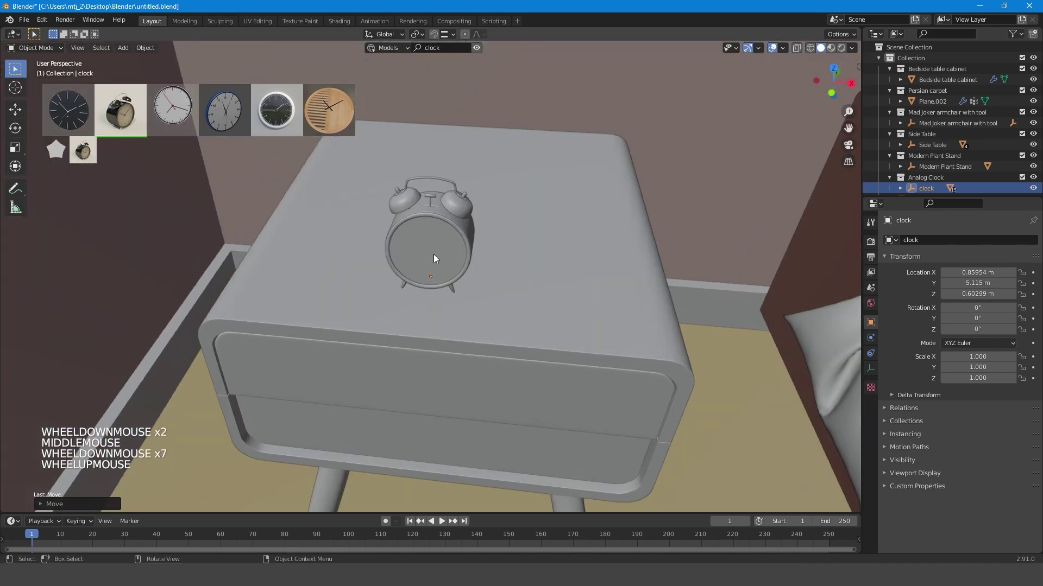
Step: Rotate the alarm clock to about 42.4° around Z and move it to about X 0.98 m, Y 5.13 m on the cabinet top
{"action": "key", "text": "r"}
{"action": "left_click", "coordinate": [439, 289]}
{"action": "key", "text": "g"}
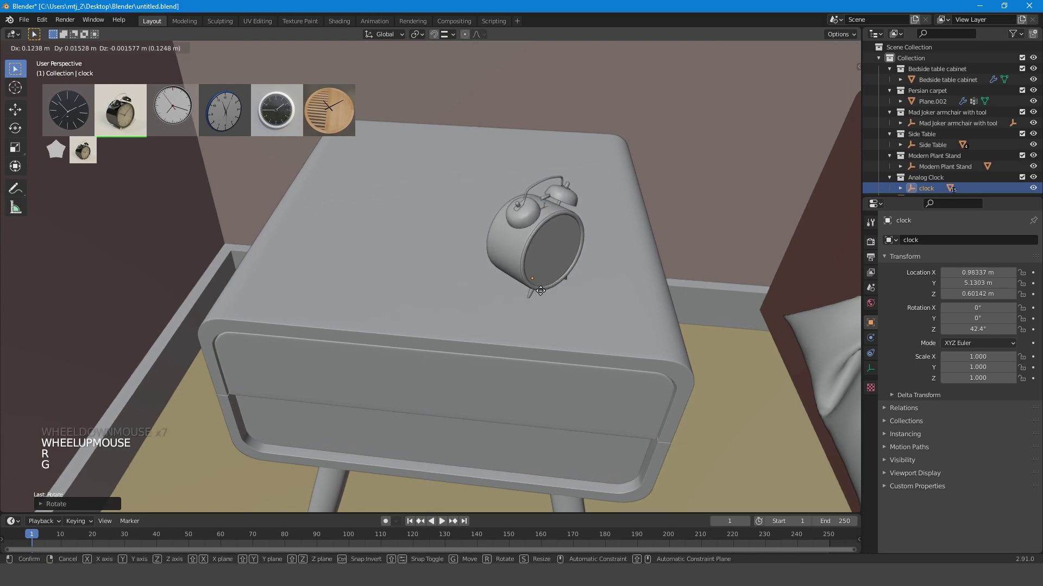
{"action": "left_click", "coordinate": [541, 291]}
Step: In top view, select the window-side cabinet together with the whole alarm clock and move them along X, the clock to about X 1.20 m
{"action": "key", "text": "KP_7"}
{"action": "scroll", "coordinate": [465, 305], "scroll_direction": "down", "scroll_amount": 11}
{"action": "middle_click_drag", "start_coordinate": [493, 299], "coordinate": [419, 278], "text": "shift"}
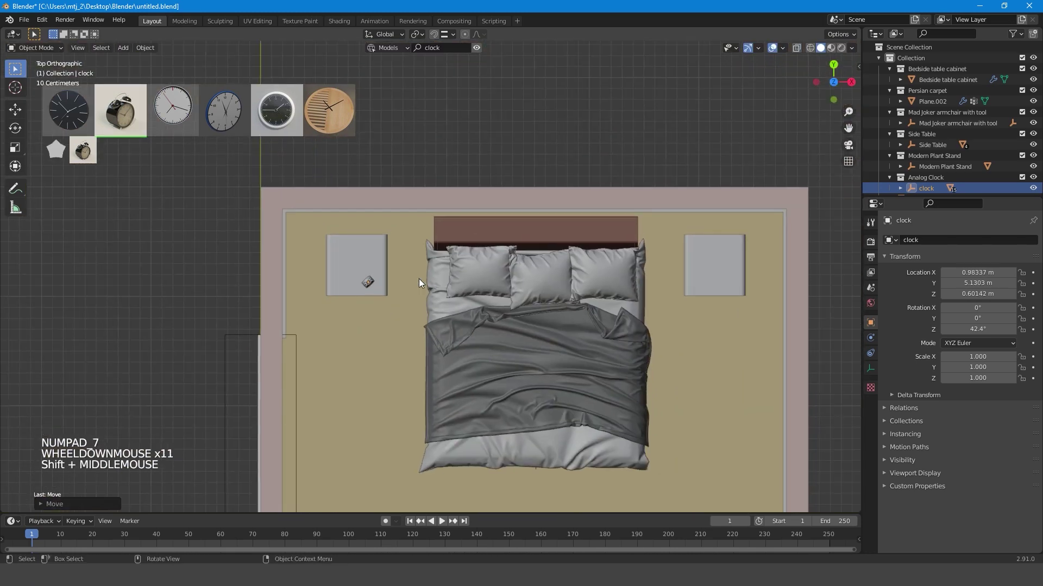
{"action": "left_click", "coordinate": [363, 259]}
{"action": "left_click", "coordinate": [366, 281], "text": "shift"}
{"action": "scroll", "coordinate": [380, 269], "scroll_direction": "up", "scroll_amount": 7}
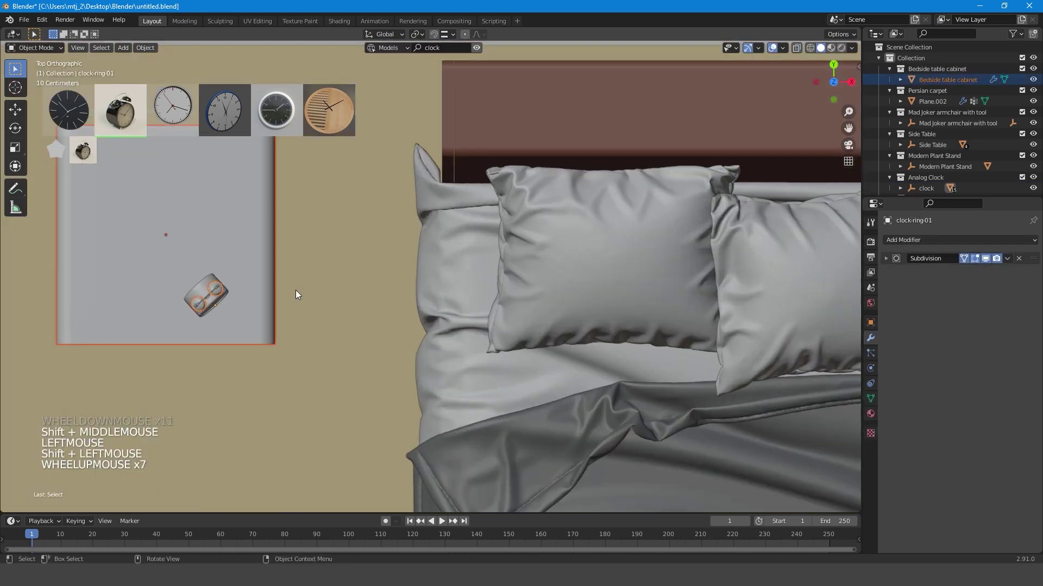
{"action": "key", "text": "alt+z"}
{"action": "left_click", "coordinate": [189, 278]}
{"action": "left_click", "coordinate": [218, 244], "text": "shift"}
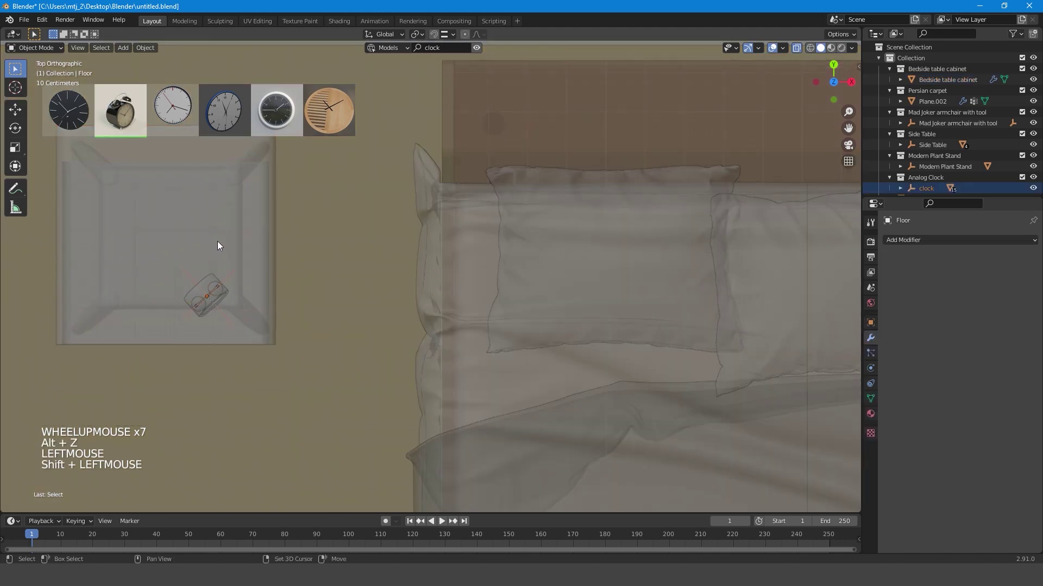
{"action": "left_click", "coordinate": [255, 253]}
{"action": "left_click", "coordinate": [190, 275], "text": "shift"}
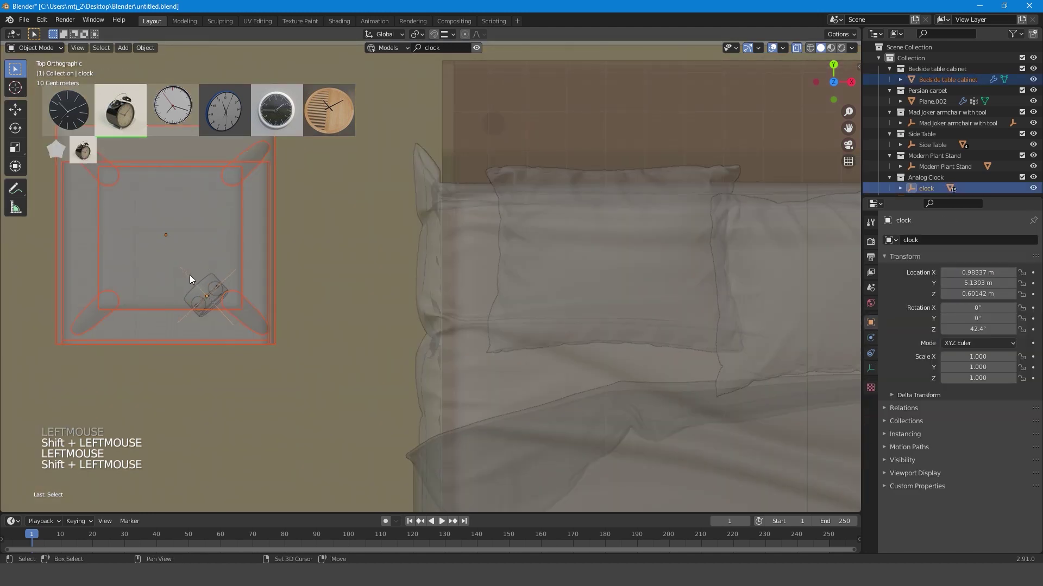
{"action": "key", "text": "g"}
{"action": "key", "text": "y"}
{"action": "key", "text": "x"}
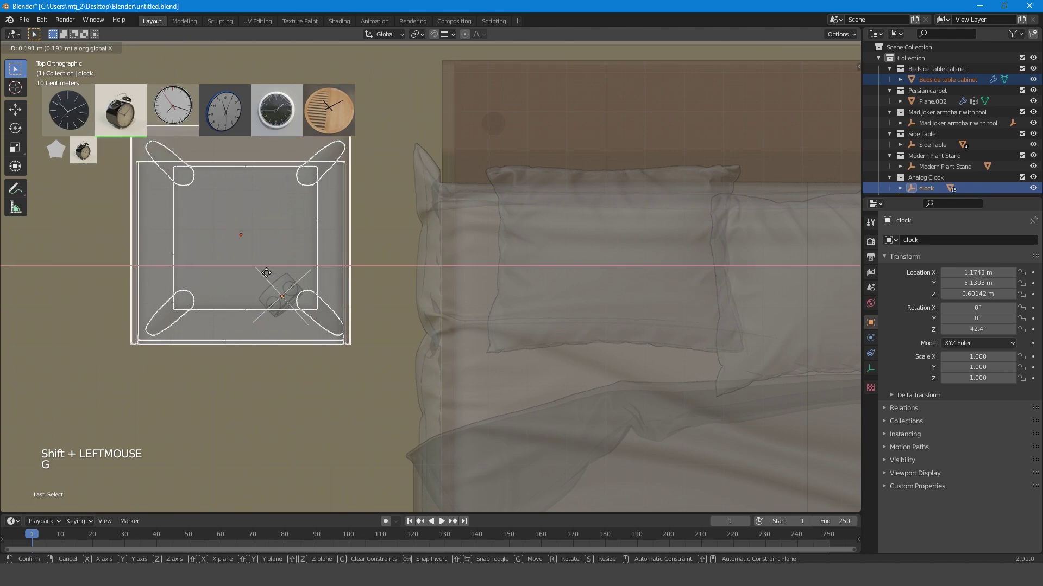
{"action": "left_click", "coordinate": [272, 272]}
{"action": "scroll", "coordinate": [246, 255], "scroll_direction": "down", "scroll_amount": 8}
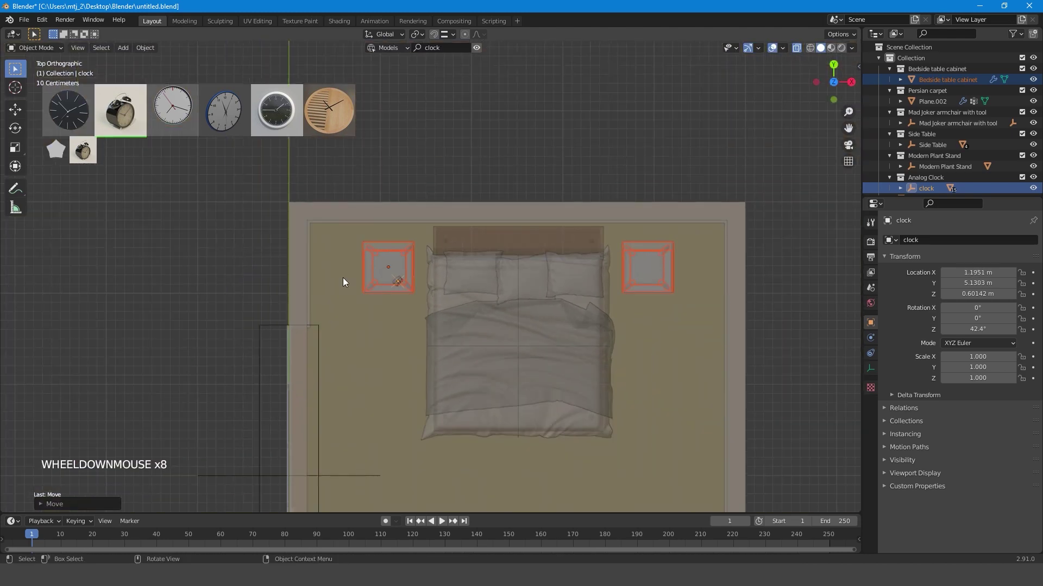
Step: Move the cabinet and clock toward the headboard wall and slightly toward the bed, the clock to about X 1.22 m, Y 5.26 m
{"action": "key", "text": "KP_Decimal"}
{"action": "key", "text": "alt+z"}
{"action": "mouse_move", "coordinate": [413, 295]}
{"action": "middle_mouse_down"}
{"action": "mouse_move", "coordinate": [427, 334]}
{"action": "mouse_move", "coordinate": [428, 295]}
{"action": "middle_mouse_up"}
{"action": "key", "text": "KP_7"}
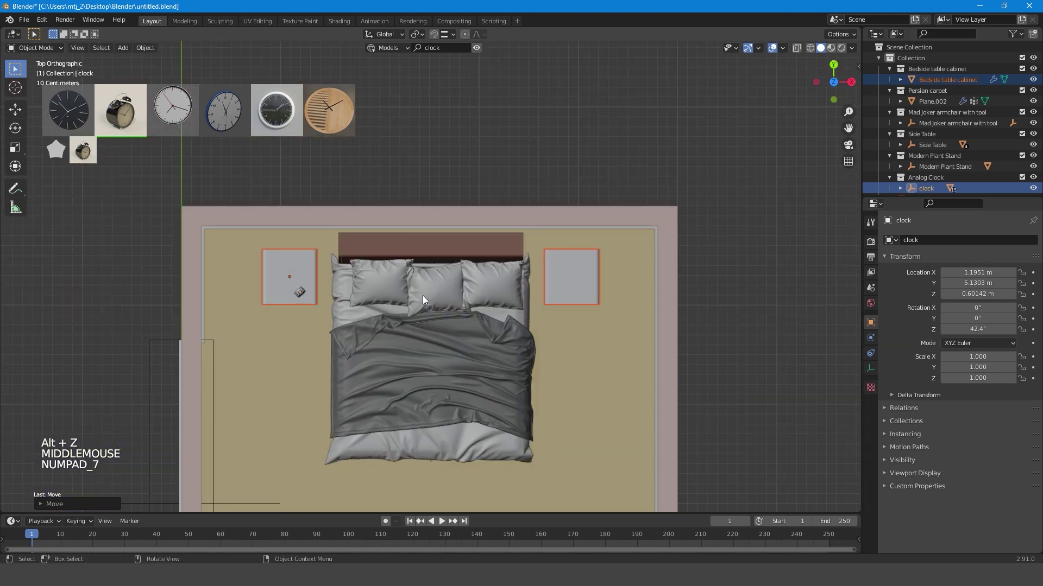
{"action": "key", "text": "g"}
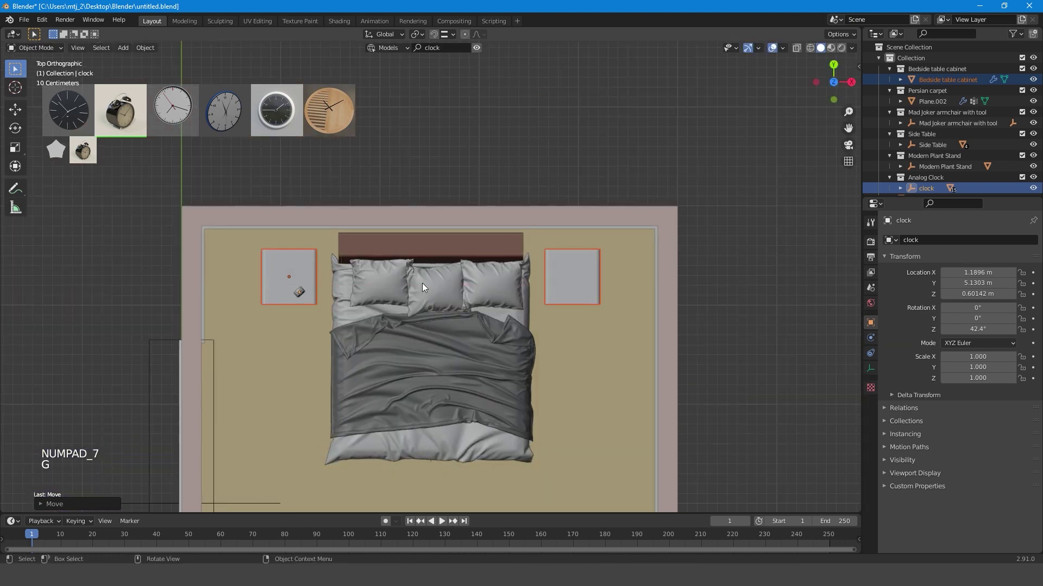
{"action": "key", "text": "g"}
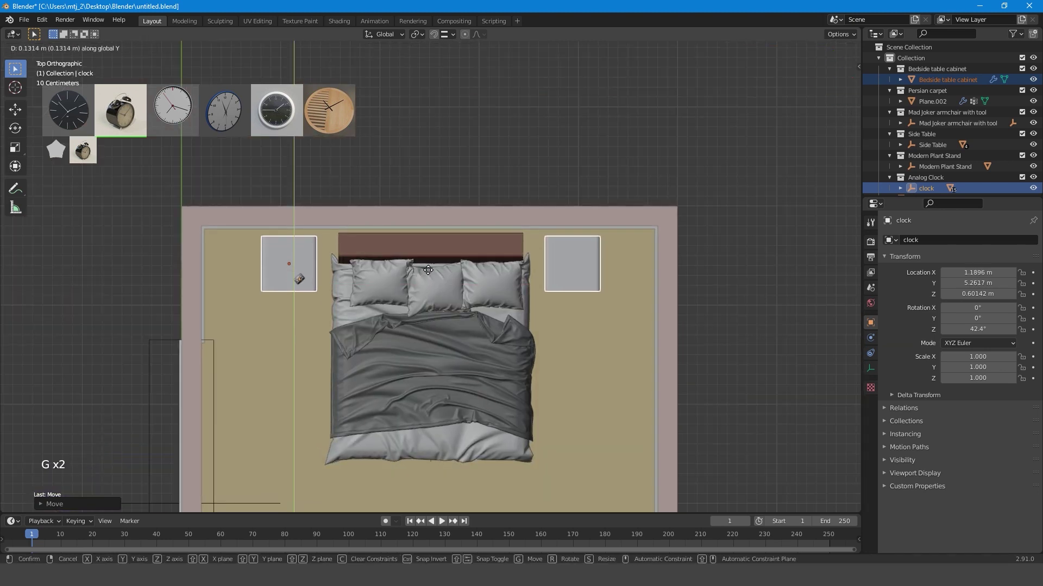
{"action": "left_click", "coordinate": [429, 270]}
{"action": "key", "text": "g"}
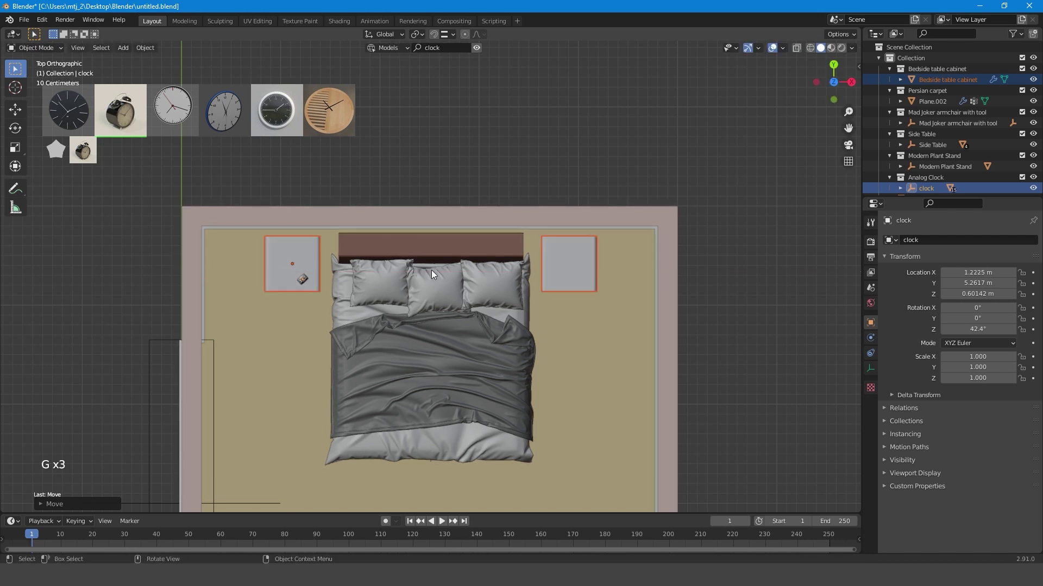
{"action": "left_click", "coordinate": [431, 269]}
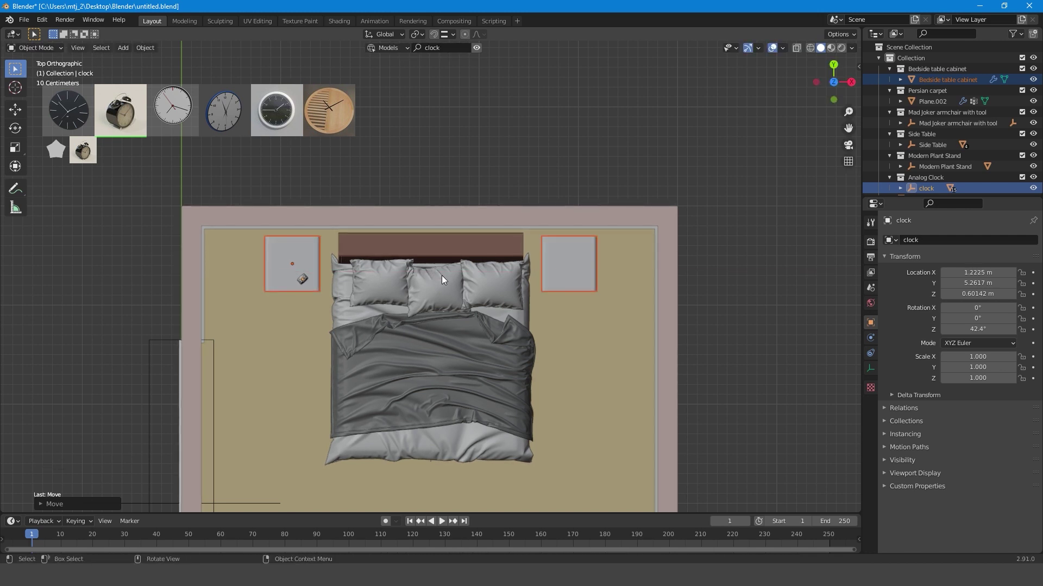
Step: Fine-tune the cabinet and clock beside the bed, bringing the clock to about X 1.23 m, Y 5.20 m
{"action": "key", "text": "g"}
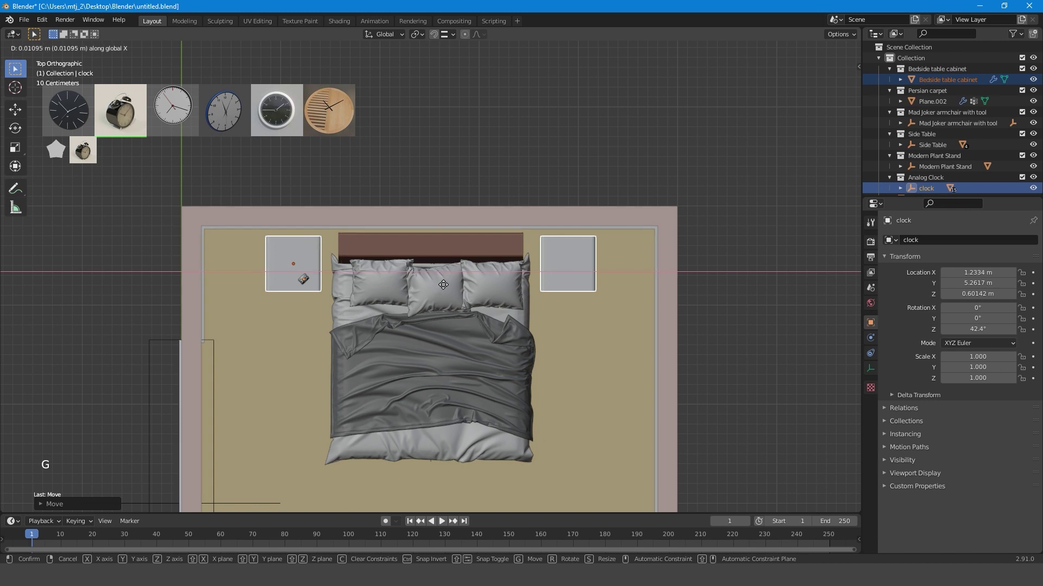
{"action": "left_click", "coordinate": [443, 286]}
{"action": "key", "text": "g"}
{"action": "key", "text": "y"}
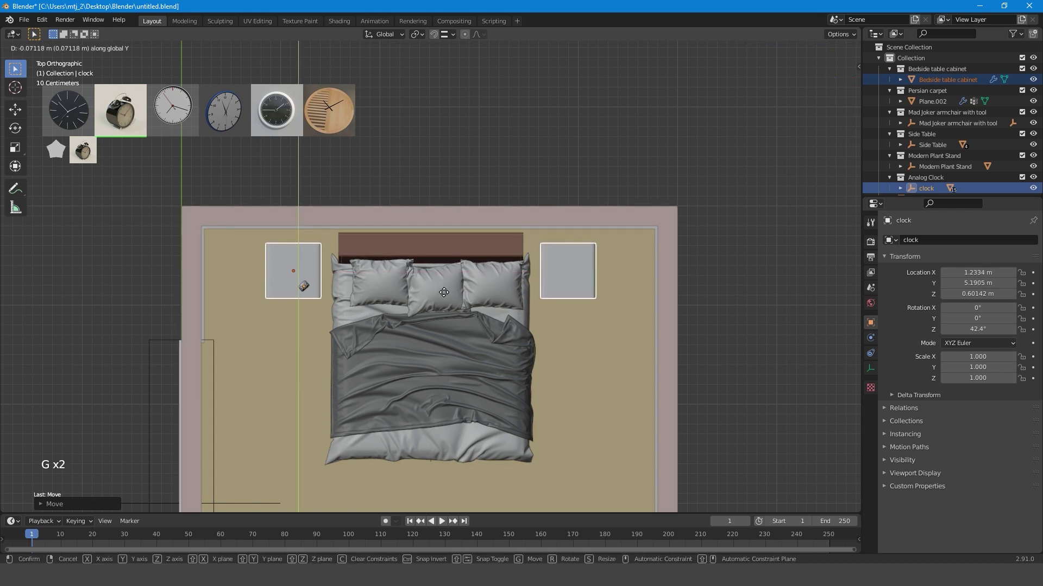
{"action": "left_click", "coordinate": [445, 291]}
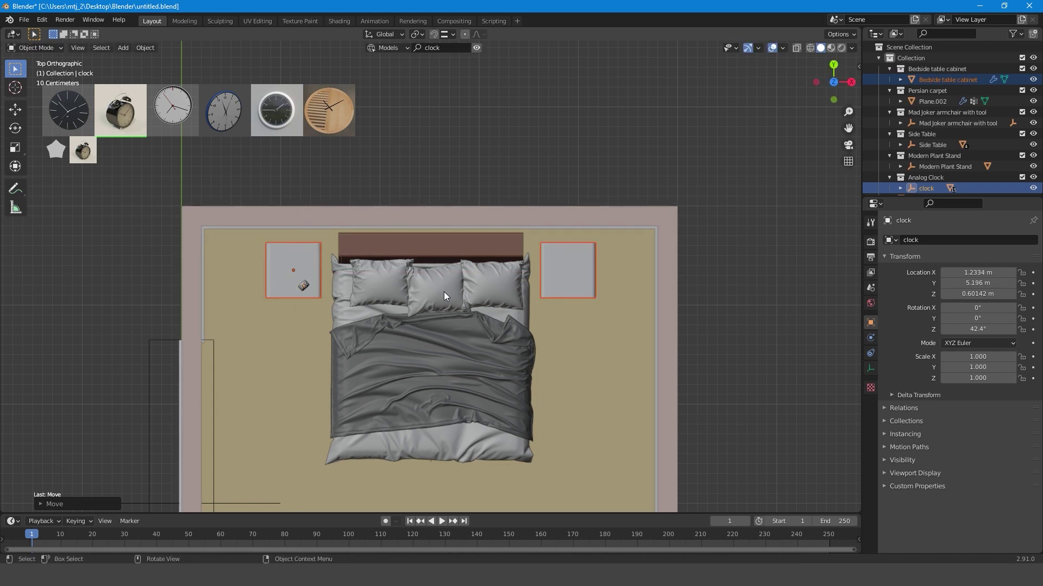
Step: Deselect everything and search the BlenderKit models for "plants"
{"action": "scroll", "coordinate": [444, 291], "scroll_direction": "down", "scroll_amount": 3}
{"action": "middle_click_drag", "start_coordinate": [445, 292], "coordinate": [550, 298]}
{"action": "left_click", "coordinate": [554, 266]}
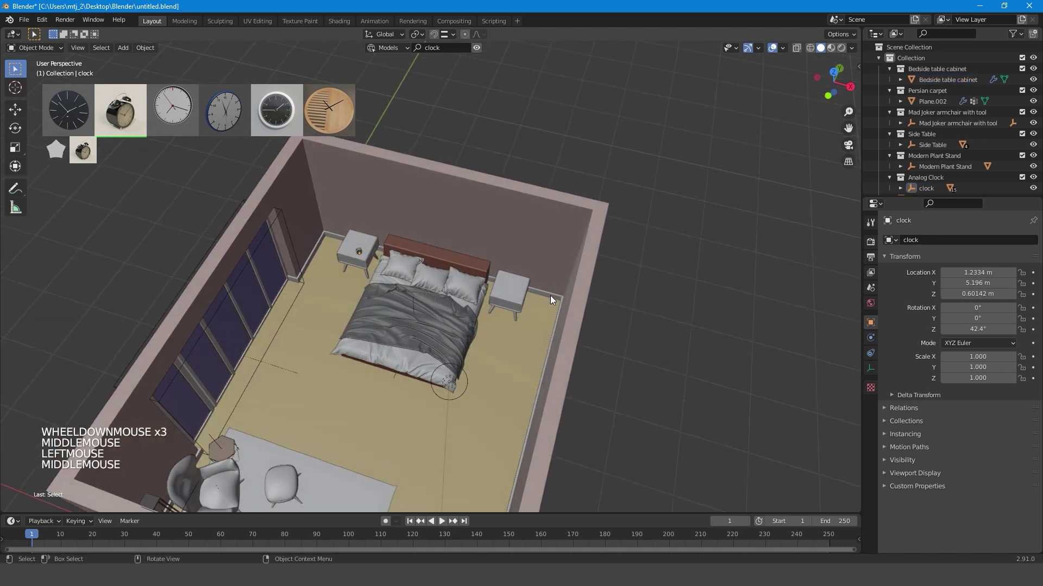
{"action": "left_click", "coordinate": [457, 51]}
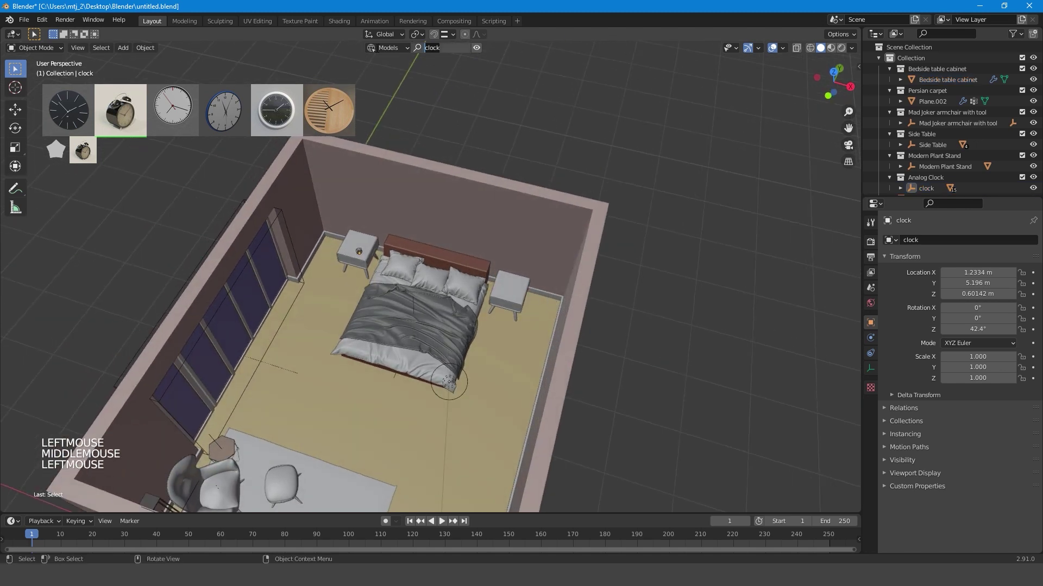
{"action": "type", "text": "plants"}
{"action": "key", "text": "Return"}
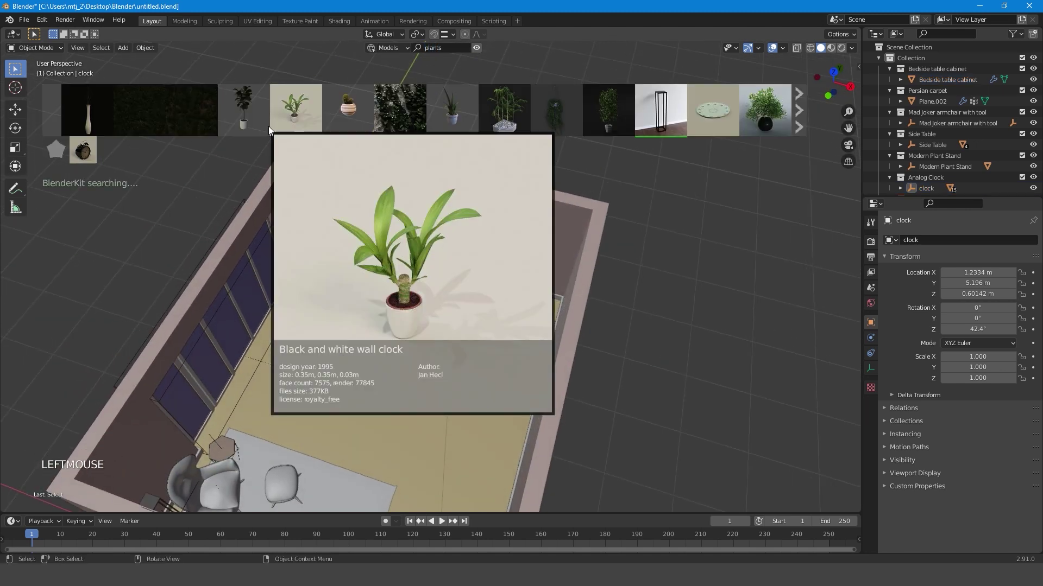
Step: In top view, try to place the small potted Indoor plant at the world origin
{"action": "key", "text": "KP_7"}
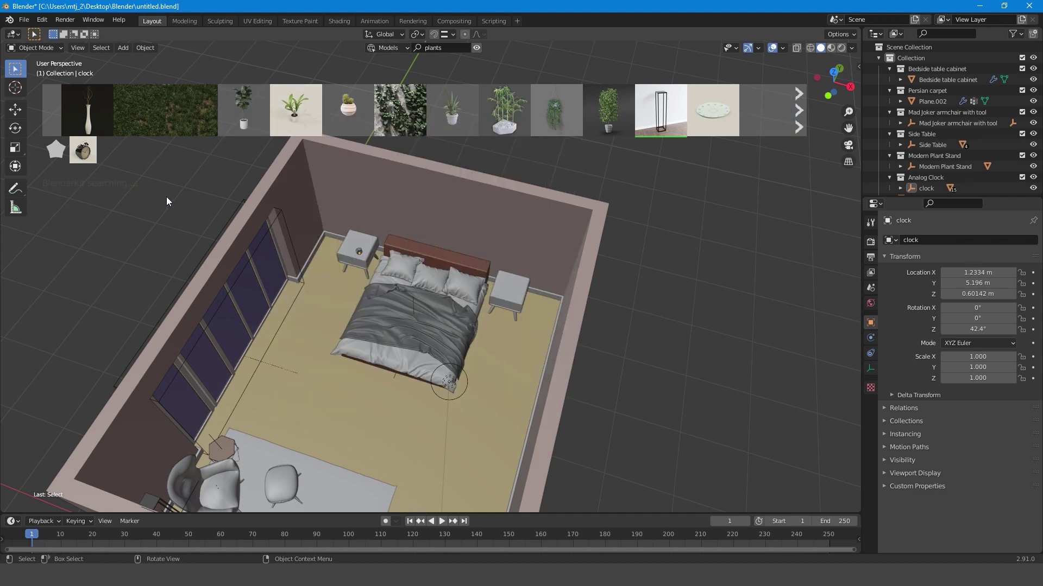
{"action": "mouse_move", "coordinate": [340, 105]}
{"action": "left_click", "coordinate": [314, 126]}
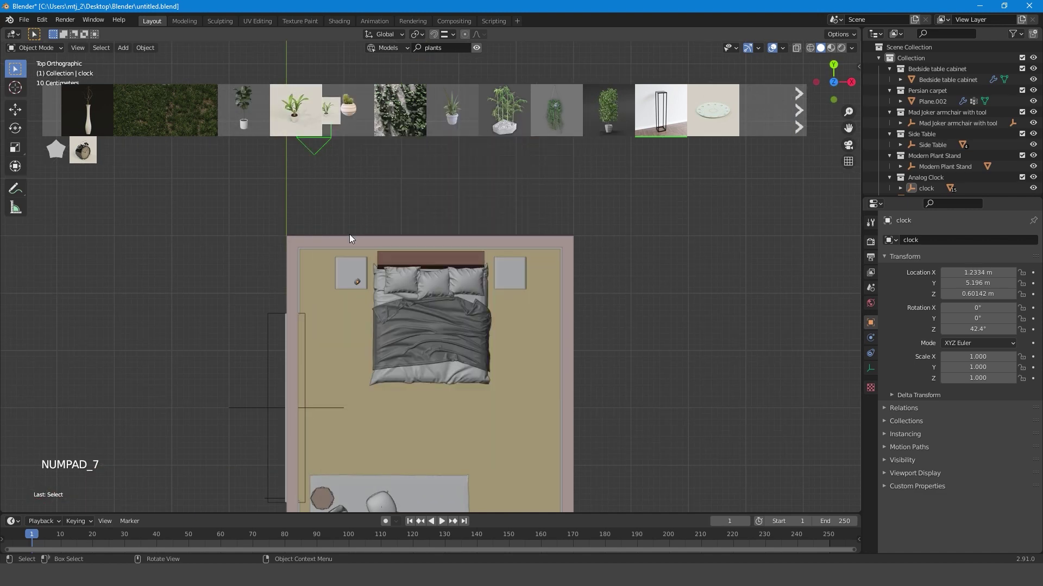
{"action": "scroll", "coordinate": [359, 293], "scroll_direction": "down", "scroll_amount": 2}
{"action": "middle_click_drag", "start_coordinate": [354, 368], "coordinate": [356, 246], "text": "shift"}
{"action": "scroll", "coordinate": [265, 451], "scroll_direction": "up", "scroll_amount": 2}
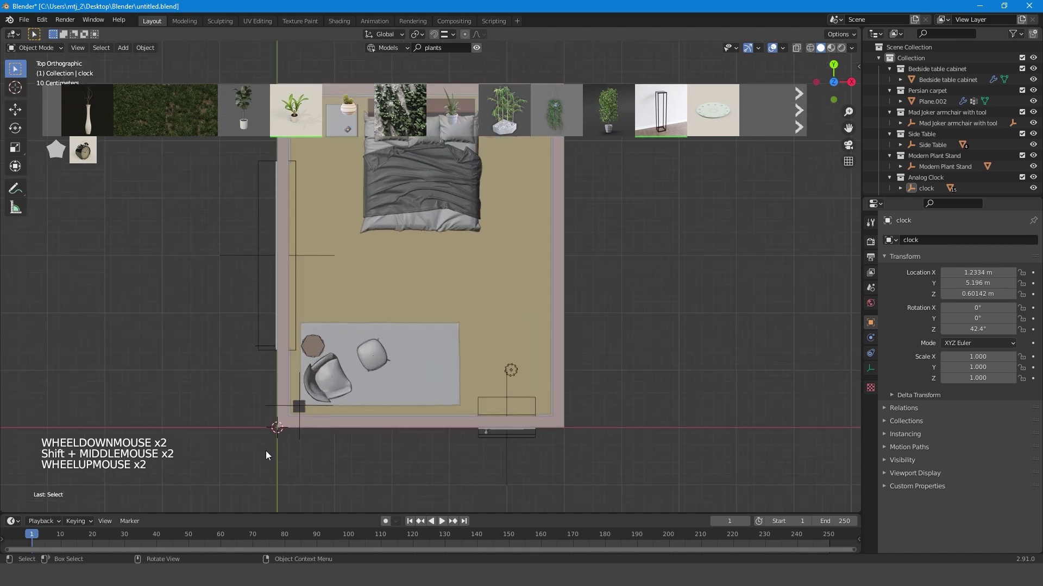
{"action": "double_click", "coordinate": [265, 430]}
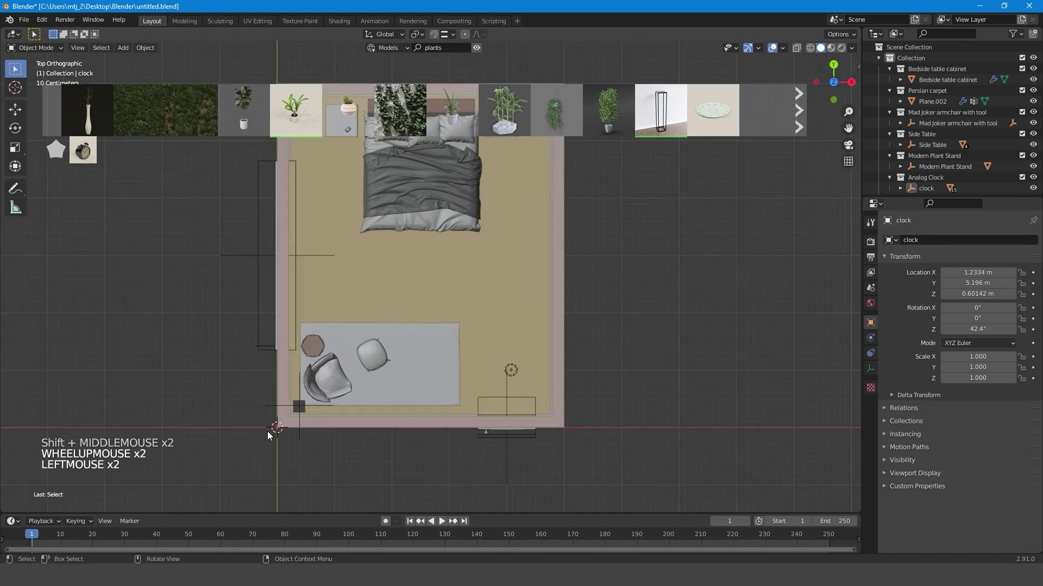
{"action": "key", "text": "Escape"}
{"action": "left_click", "coordinate": [269, 429]}
{"action": "left_click", "coordinate": [268, 429]}
Step: Examine the room corner at the world origin up close and from outside for the placed plant
{"action": "scroll", "coordinate": [267, 429], "scroll_direction": "up", "scroll_amount": 3}
{"action": "middle_click_drag", "start_coordinate": [267, 429], "coordinate": [418, 293], "text": "shift"}
{"action": "scroll", "coordinate": [288, 362], "scroll_direction": "up", "scroll_amount": 3}
{"action": "scroll", "coordinate": [295, 414], "scroll_direction": "up", "scroll_amount": 3}
{"action": "left_click", "coordinate": [295, 414]}
{"action": "middle_click_drag", "start_coordinate": [295, 414], "coordinate": [343, 317]}
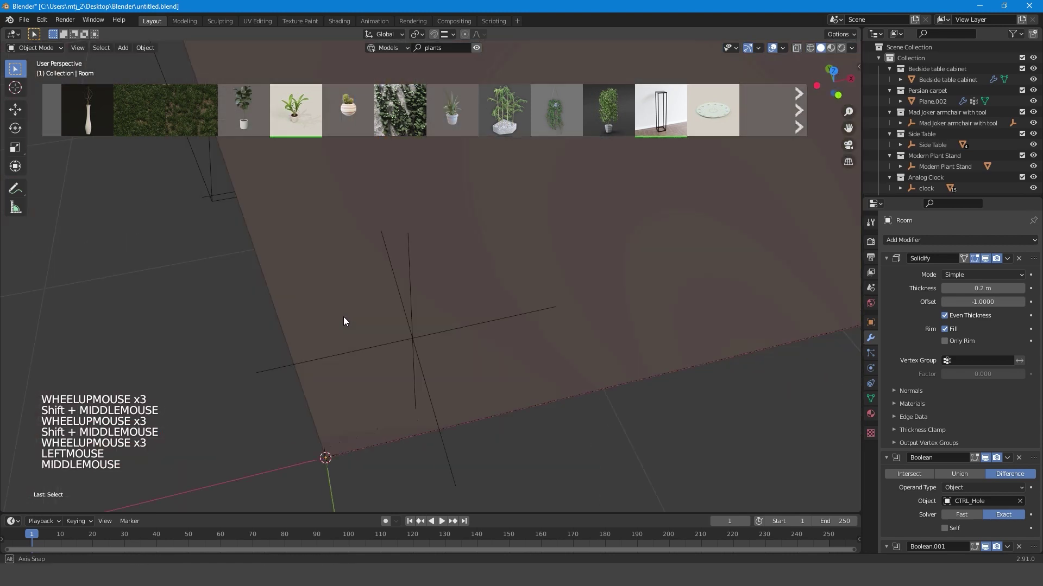
{"action": "scroll", "coordinate": [365, 294], "scroll_direction": "down", "scroll_amount": 3}
{"action": "scroll", "coordinate": [366, 296], "scroll_direction": "down", "scroll_amount": 6}
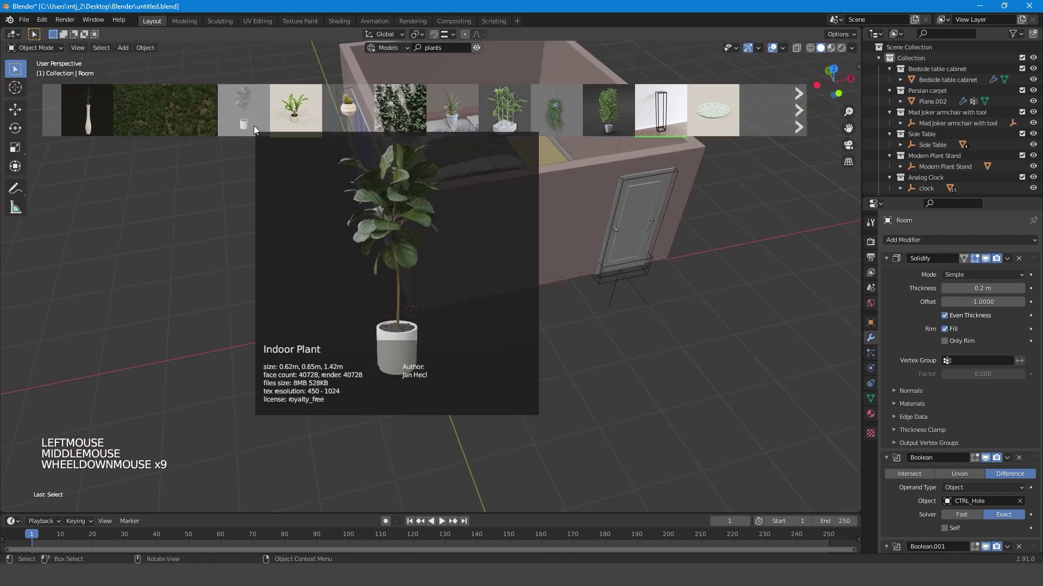
Step: In top view, add the small potted Indoor plant from the search results at the world origin
{"action": "key", "text": "KP_7"}
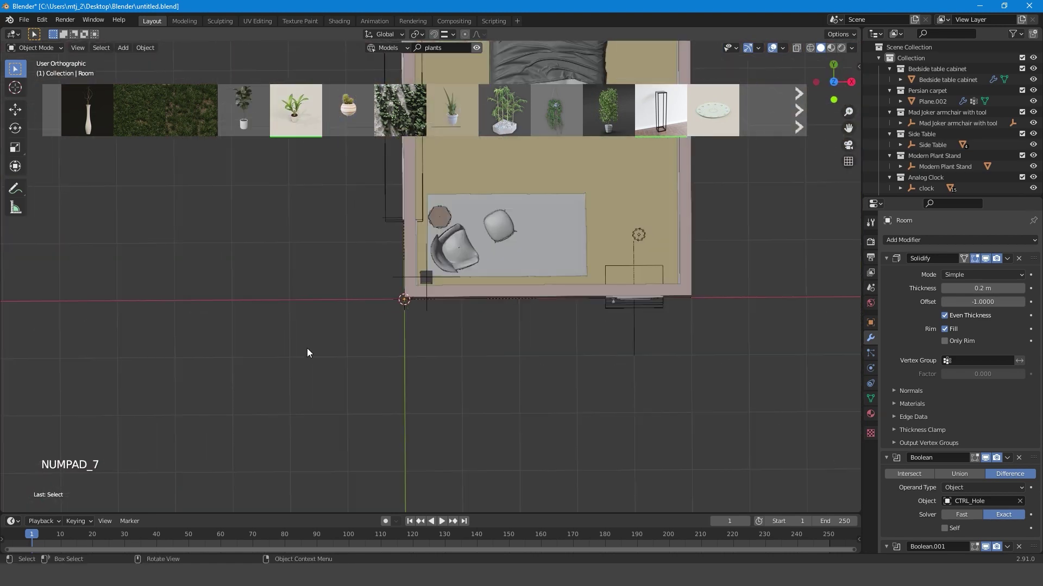
{"action": "middle_click_drag", "start_coordinate": [402, 326], "coordinate": [261, 415], "text": "shift"}
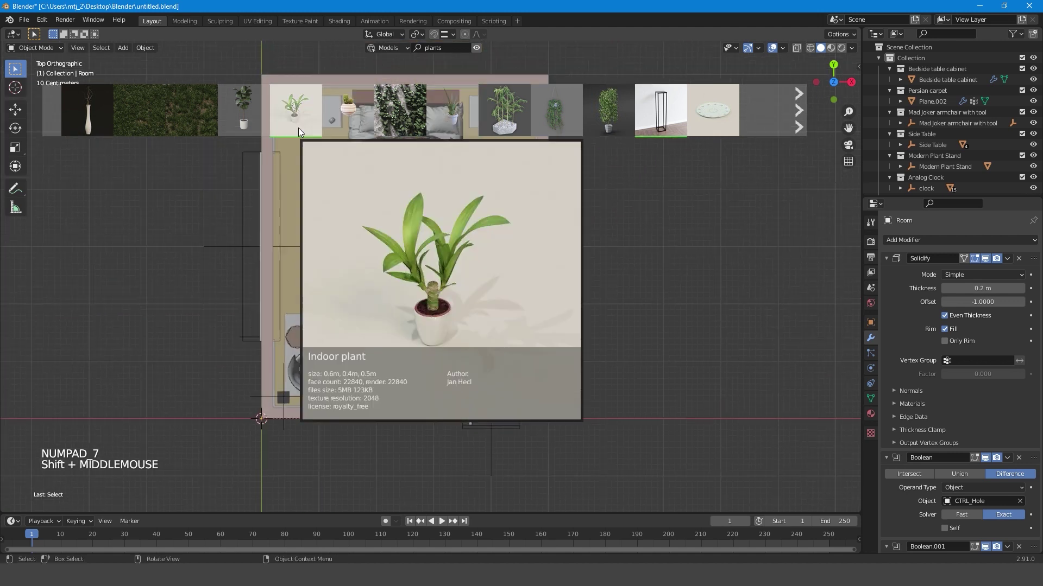
{"action": "left_click", "coordinate": [294, 116]}
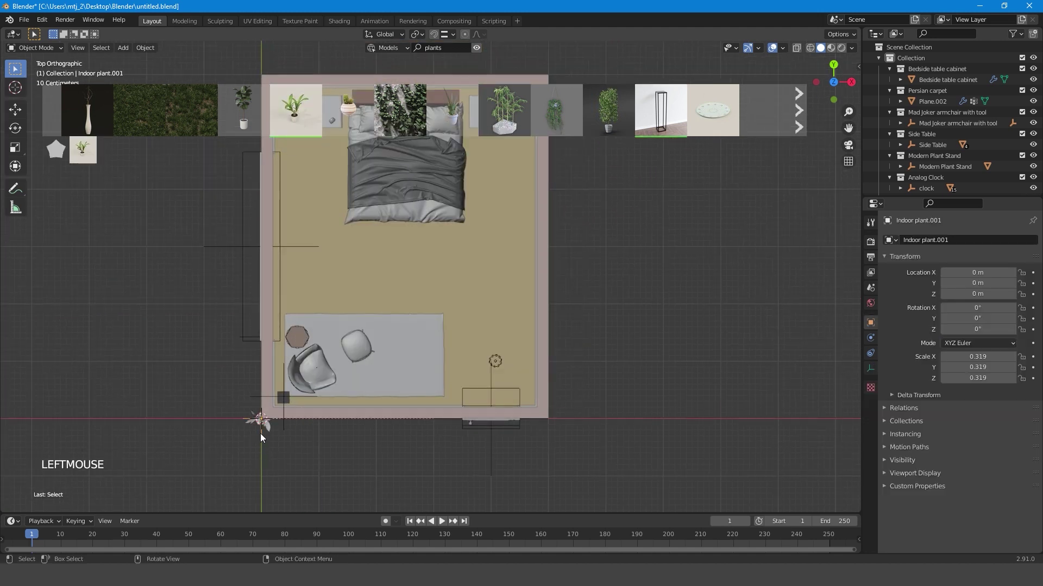
Step: Move the indoor plant beside the window-side bedside cabinet, at about X 0.53 m, Y 5.30 m, and hide the BlenderKit asset bar
{"action": "scroll", "coordinate": [261, 437], "scroll_direction": "down", "scroll_amount": 2}
{"action": "key", "text": "g"}
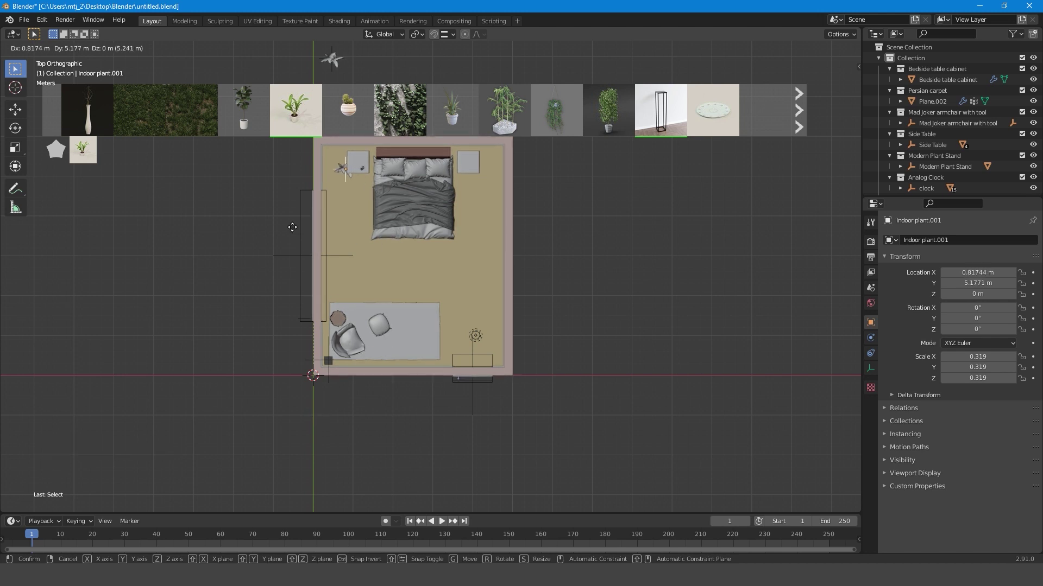
{"action": "left_click", "coordinate": [281, 227]}
{"action": "middle_click_drag", "start_coordinate": [444, 273], "coordinate": [399, 220]}
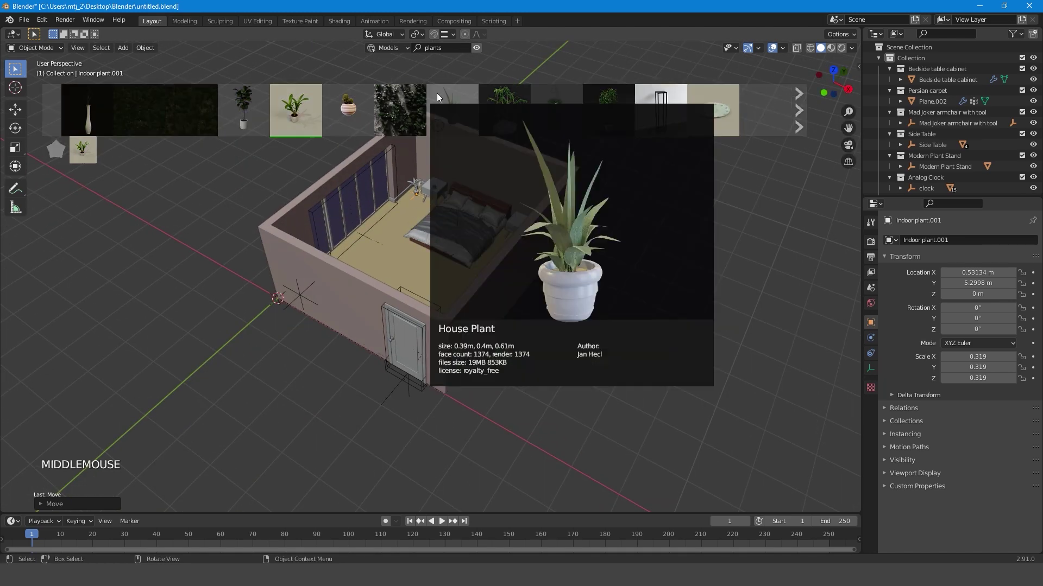
{"action": "left_click", "coordinate": [477, 48]}
{"action": "scroll", "coordinate": [425, 107], "scroll_direction": "up", "scroll_amount": 1}
{"action": "middle_click_drag", "start_coordinate": [424, 161], "coordinate": [409, 257]}
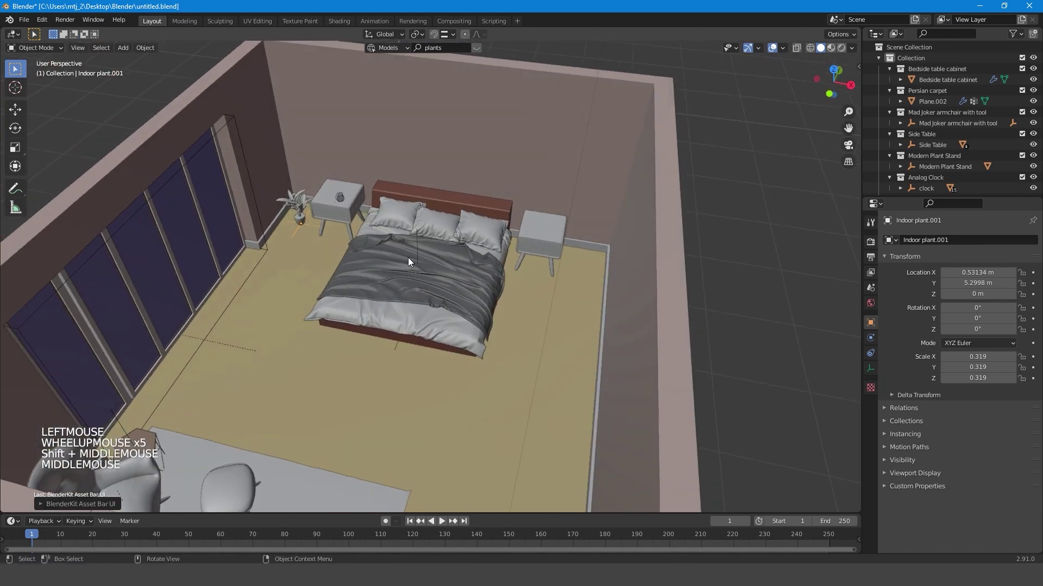
Step: Hide the indoor plant's selected parent object and turn on X-ray shading for the bed area
{"action": "scroll", "coordinate": [304, 243], "scroll_direction": "up", "scroll_amount": 2}
{"action": "key", "text": "h"}
{"action": "key", "text": "h"}
{"action": "key", "text": "h"}
{"action": "key", "text": "z"}
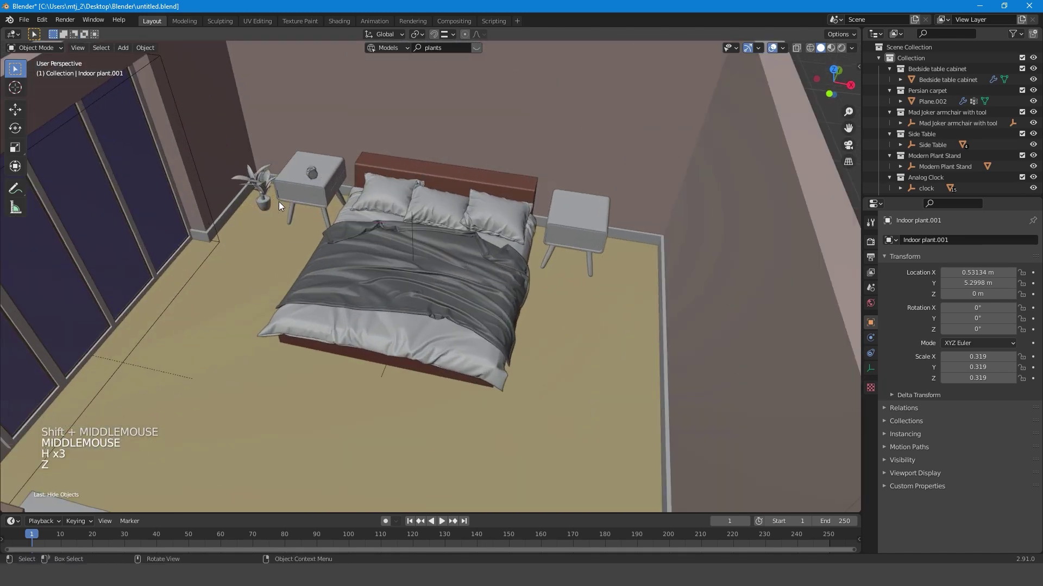
{"action": "key", "text": "alt+z"}
{"action": "scroll", "coordinate": [261, 204], "scroll_direction": "up", "scroll_amount": 3}
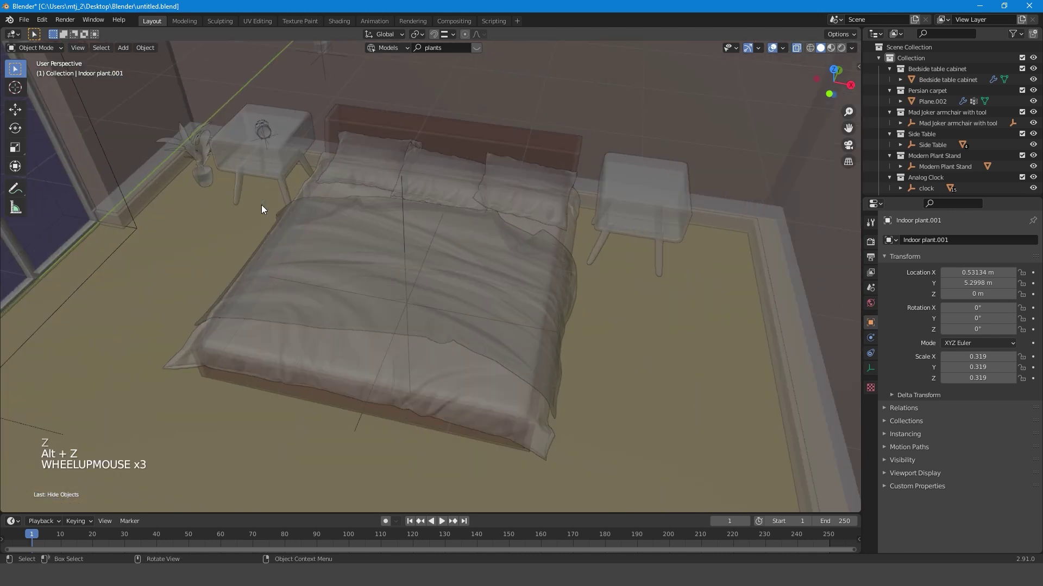
Step: Move the potted indoor plant mesh onto the window-side bedside cabinet, behind the alarm clock and near the wall
{"action": "left_click", "coordinate": [198, 181]}
{"action": "key", "text": "g"}
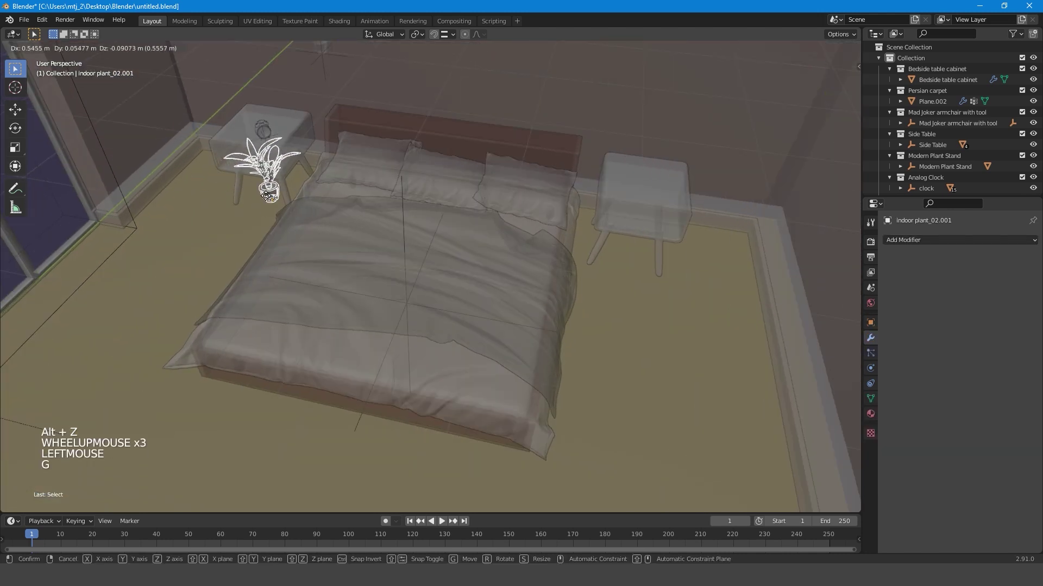
{"action": "left_click", "coordinate": [246, 116]}
{"action": "key", "text": "KP_Decimal"}
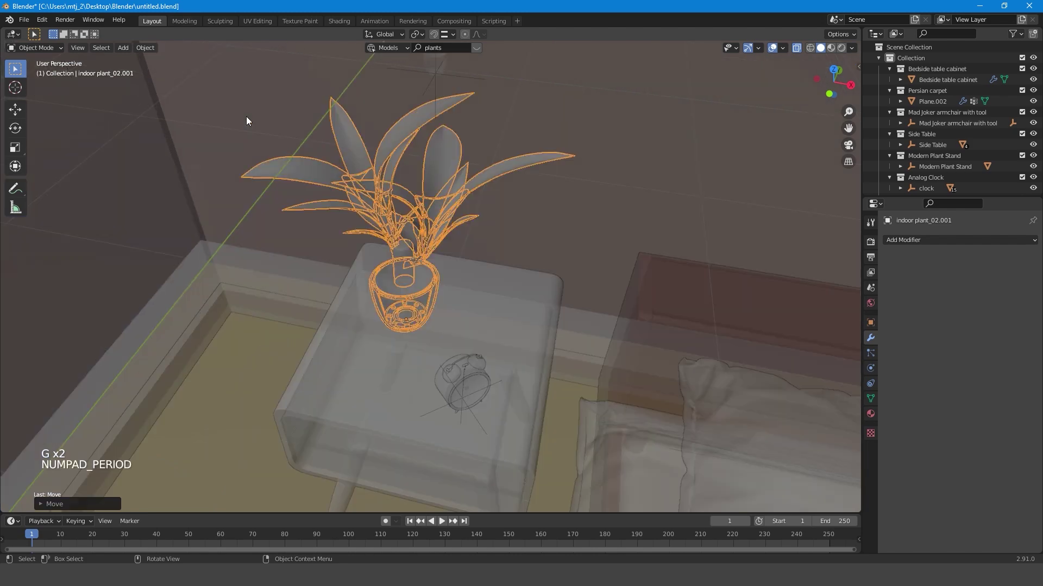
{"action": "scroll", "coordinate": [278, 183], "scroll_direction": "down", "scroll_amount": 2}
{"action": "middle_click_drag", "start_coordinate": [278, 183], "coordinate": [474, 244]}
{"action": "scroll", "coordinate": [438, 334], "scroll_direction": "up", "scroll_amount": 2}
{"action": "key", "text": "g"}
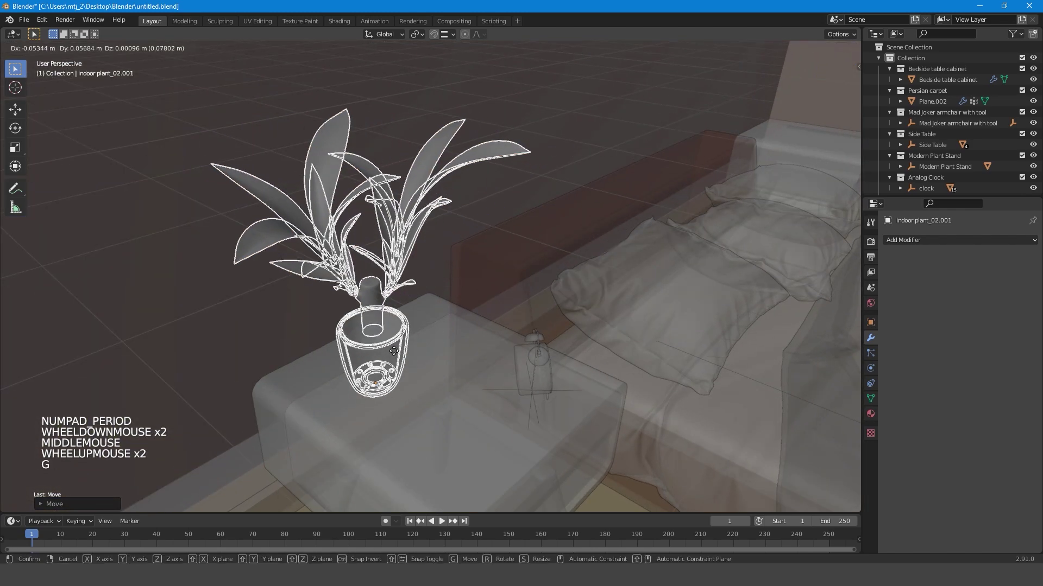
{"action": "left_click", "coordinate": [356, 344]}
Step: Check the plant on the bedside cabinet in Material Preview shading
{"action": "key", "text": "KP_Decimal"}
{"action": "key", "text": "KP_0"}
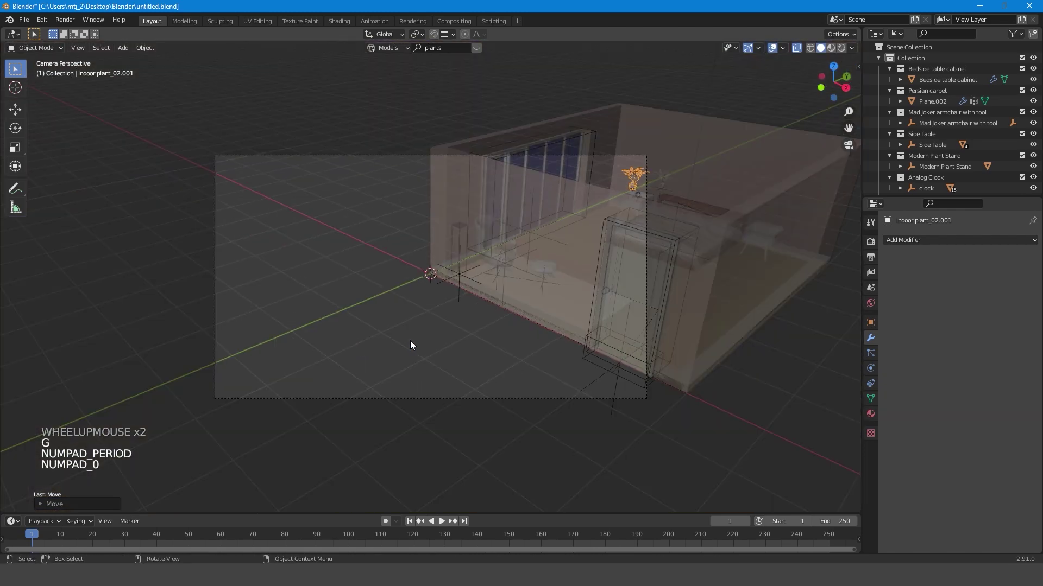
{"action": "key", "text": "KP_7"}
{"action": "scroll", "coordinate": [503, 328], "scroll_direction": "down", "scroll_amount": 8}
{"action": "middle_click_drag", "start_coordinate": [451, 259], "coordinate": [426, 235]}
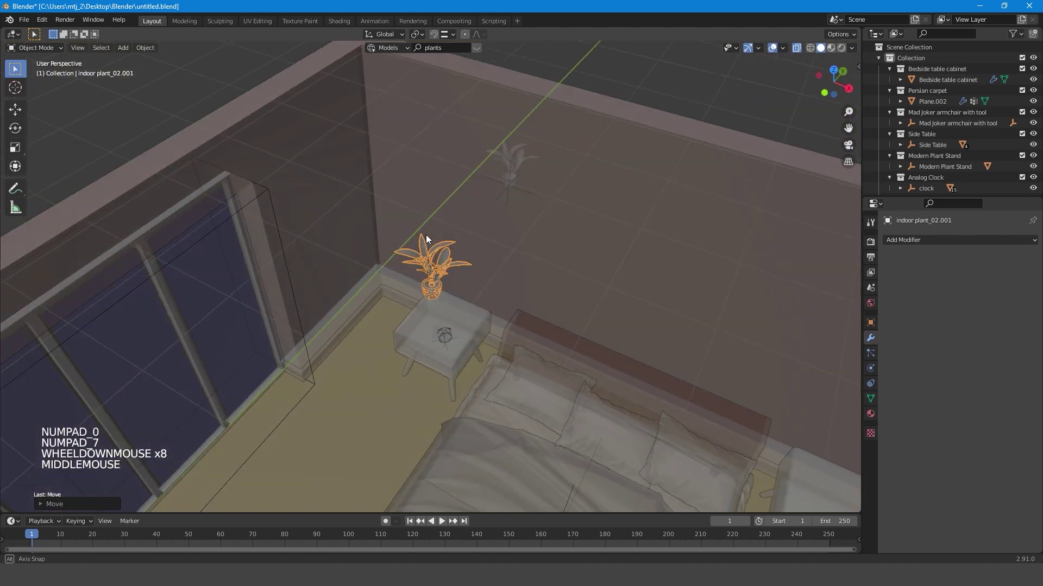
{"action": "key", "text": "z"}
{"action": "left_click", "coordinate": [452, 265]}
{"action": "key", "text": "Escape"}
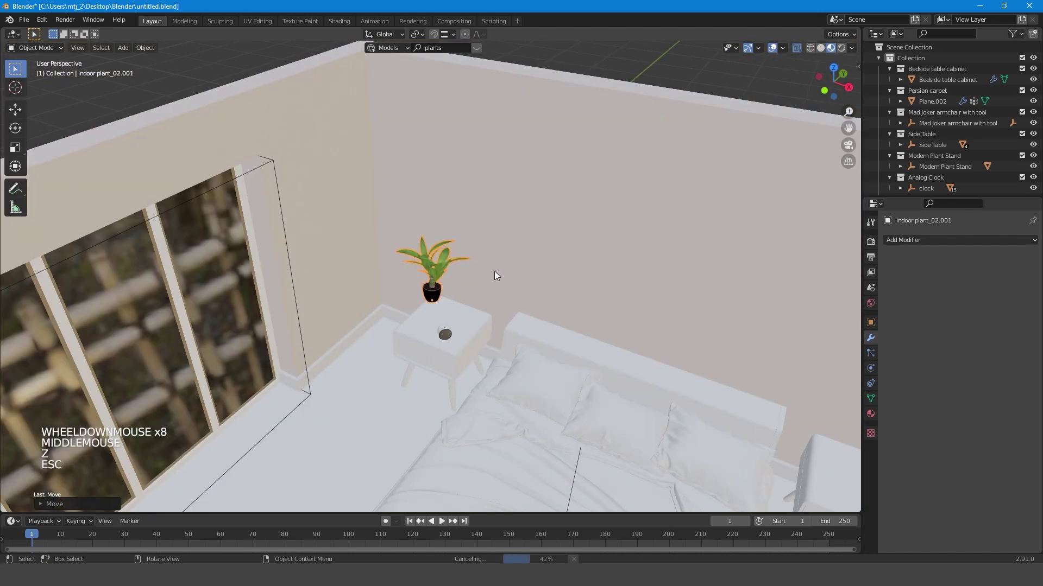
Step: Return the viewport to solid shading with X-ray off
{"action": "key", "text": "z"}
{"action": "left_click", "coordinate": [540, 273]}
{"action": "key", "text": "alt+z"}
Step: In top view, move the other indoor plant from behind the bed wall to beside the armchair, at about X 1.30 m, Y 0.41 m
{"action": "scroll", "coordinate": [461, 299], "scroll_direction": "up", "scroll_amount": 4}
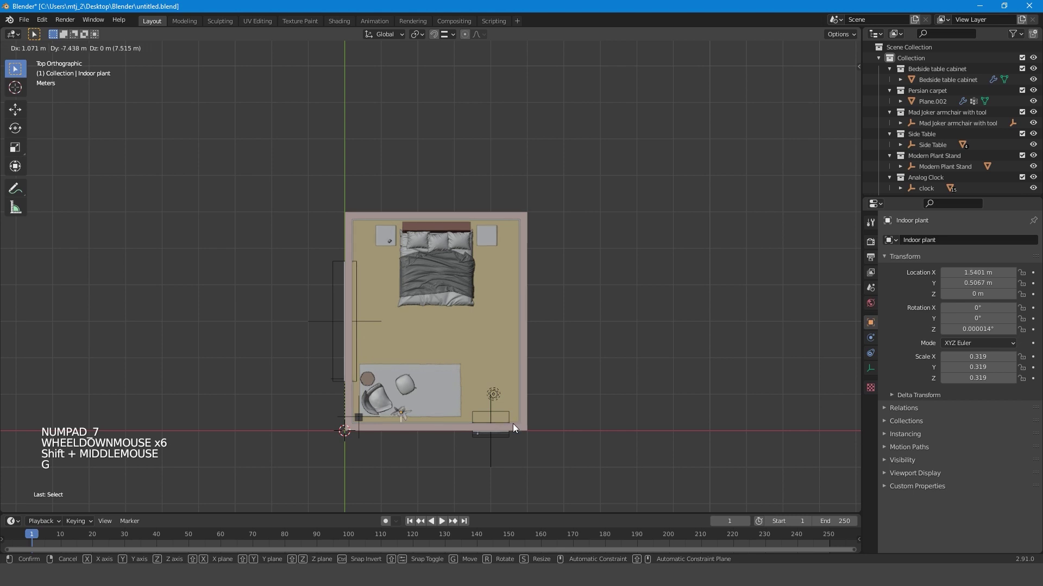
{"action": "left_click", "coordinate": [513, 425]}
{"action": "scroll", "coordinate": [442, 445], "scroll_direction": "up", "scroll_amount": 5}
{"action": "middle_click_drag", "start_coordinate": [442, 445], "coordinate": [429, 230], "text": "shift"}
{"action": "scroll", "coordinate": [409, 132], "scroll_direction": "up", "scroll_amount": 4}
{"action": "scroll", "coordinate": [448, 234], "scroll_direction": "up", "scroll_amount": 2}
{"action": "key", "text": "g"}
{"action": "scroll", "coordinate": [436, 235], "scroll_direction": "down", "scroll_amount": 6}
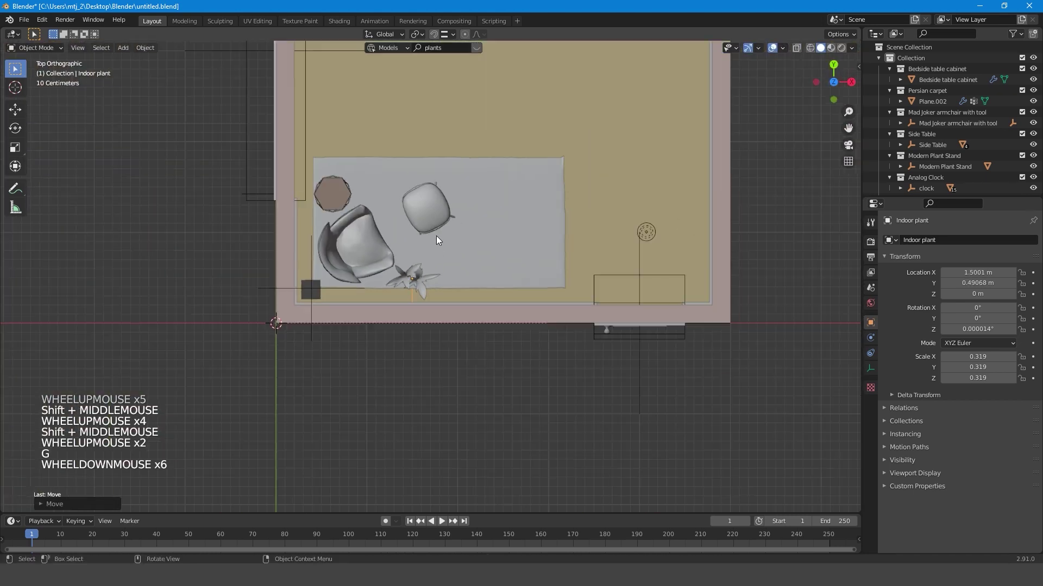
{"action": "scroll", "coordinate": [436, 236], "scroll_direction": "up", "scroll_amount": 4}
{"action": "key", "text": "g"}
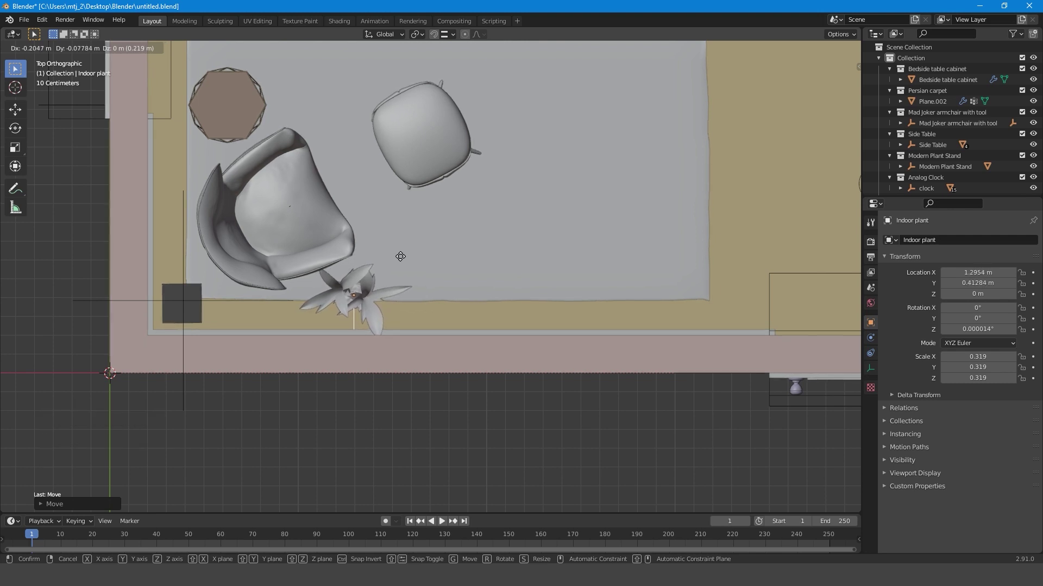
{"action": "left_click", "coordinate": [401, 257]}
{"action": "scroll", "coordinate": [409, 154], "scroll_direction": "down", "scroll_amount": 4}
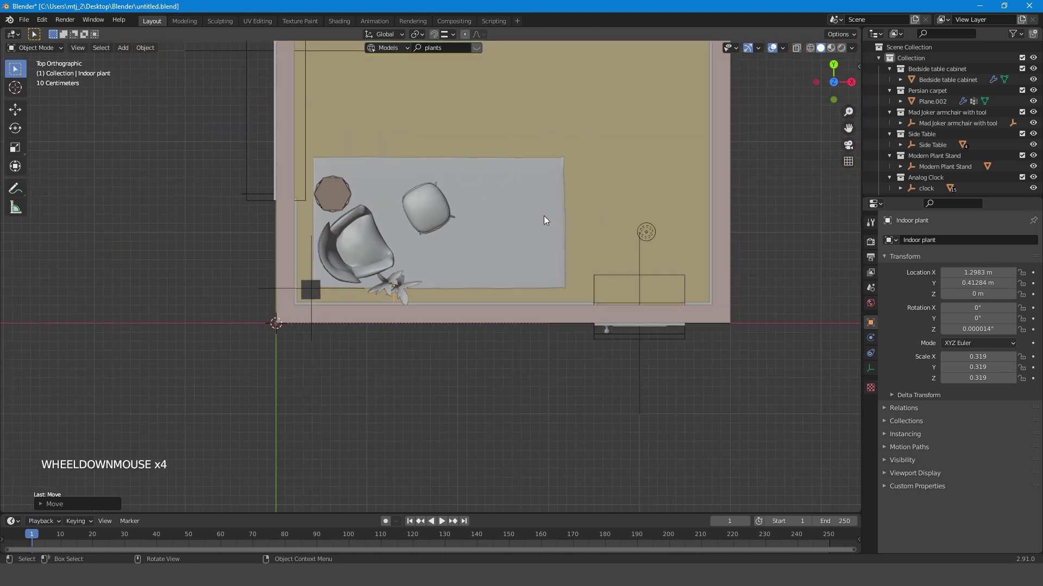
Step: Show the BlenderKit asset bar, add the Cactus Plant from the plants results and switch to top view
{"action": "middle_click_drag", "start_coordinate": [545, 220], "coordinate": [371, 163]}
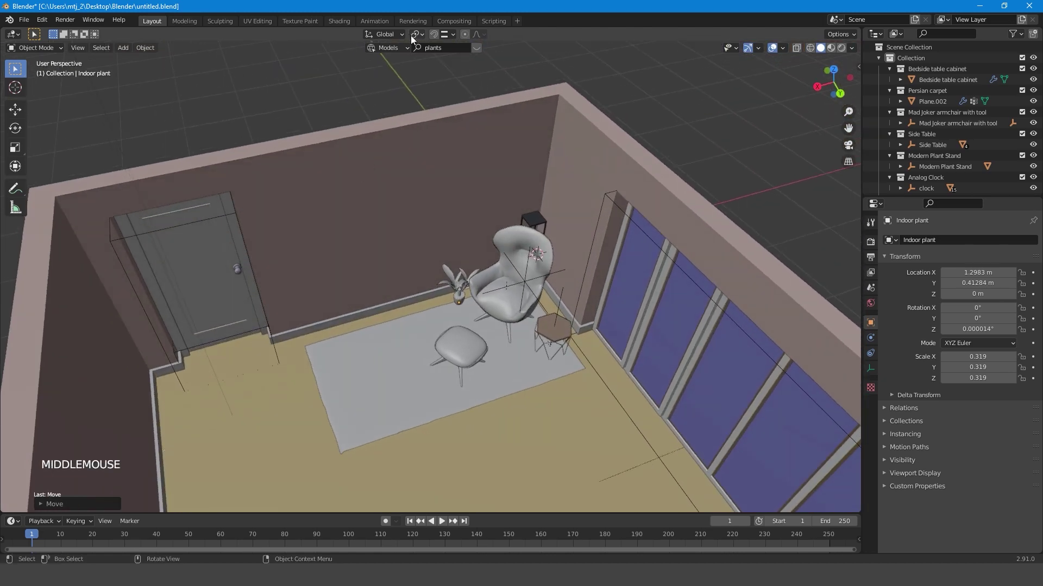
{"action": "left_click", "coordinate": [450, 47]}
{"action": "left_click", "coordinate": [481, 48]}
{"action": "left_click", "coordinate": [480, 48]}
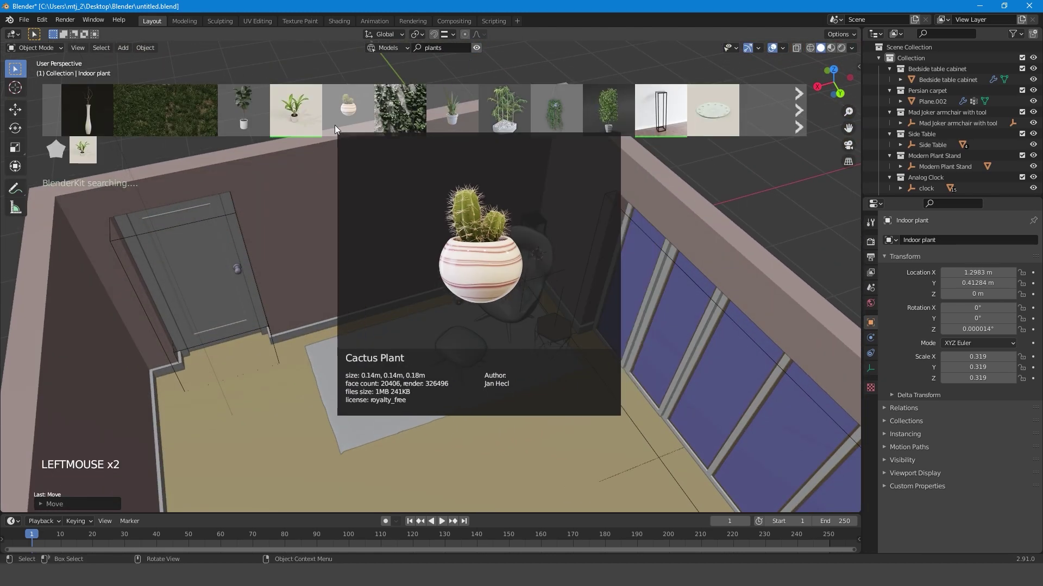
{"action": "key", "text": "KP_7"}
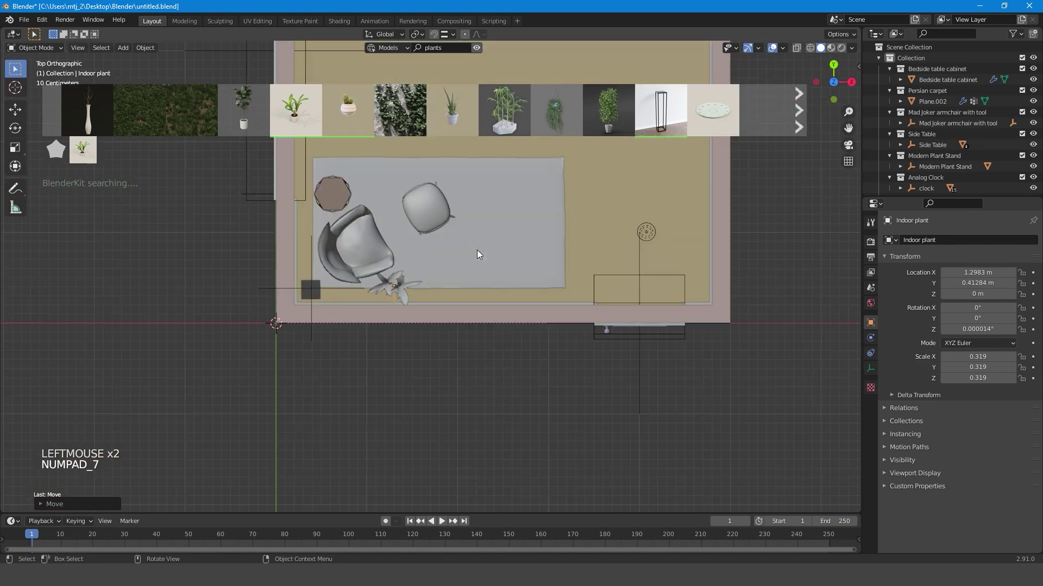
Step: Look for the newly added cactus around the world origin and outside the room in top view
{"action": "scroll", "coordinate": [228, 295], "scroll_direction": "down", "scroll_amount": 4}
{"action": "middle_click_drag", "start_coordinate": [234, 293], "coordinate": [349, 388], "text": "shift"}
{"action": "scroll", "coordinate": [325, 445], "scroll_direction": "up", "scroll_amount": 3}
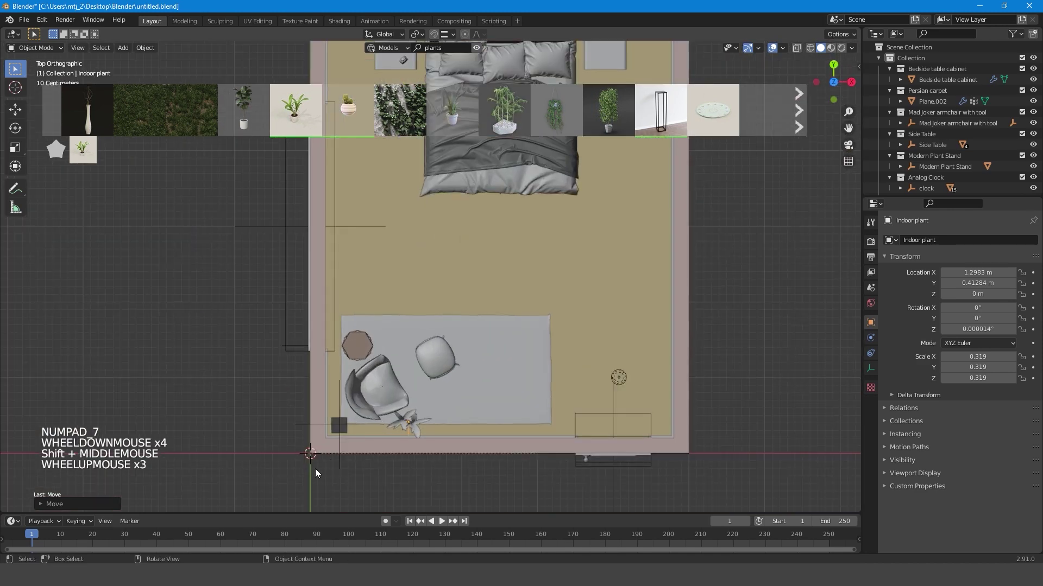
{"action": "left_click", "coordinate": [312, 463]}
{"action": "left_click", "coordinate": [311, 461]}
{"action": "left_click", "coordinate": [309, 459]}
{"action": "scroll", "coordinate": [396, 309], "scroll_direction": "up", "scroll_amount": 5}
{"action": "middle_click_drag", "start_coordinate": [307, 458], "coordinate": [369, 263], "text": "shift"}
{"action": "scroll", "coordinate": [397, 307], "scroll_direction": "up", "scroll_amount": 4}
{"action": "key", "text": "alt+z"}
{"action": "key", "text": "alt+z"}
{"action": "scroll", "coordinate": [364, 345], "scroll_direction": "down", "scroll_amount": 13}
{"action": "left_click", "coordinate": [396, 283]}
{"action": "scroll", "coordinate": [395, 283], "scroll_direction": "down", "scroll_amount": 1}
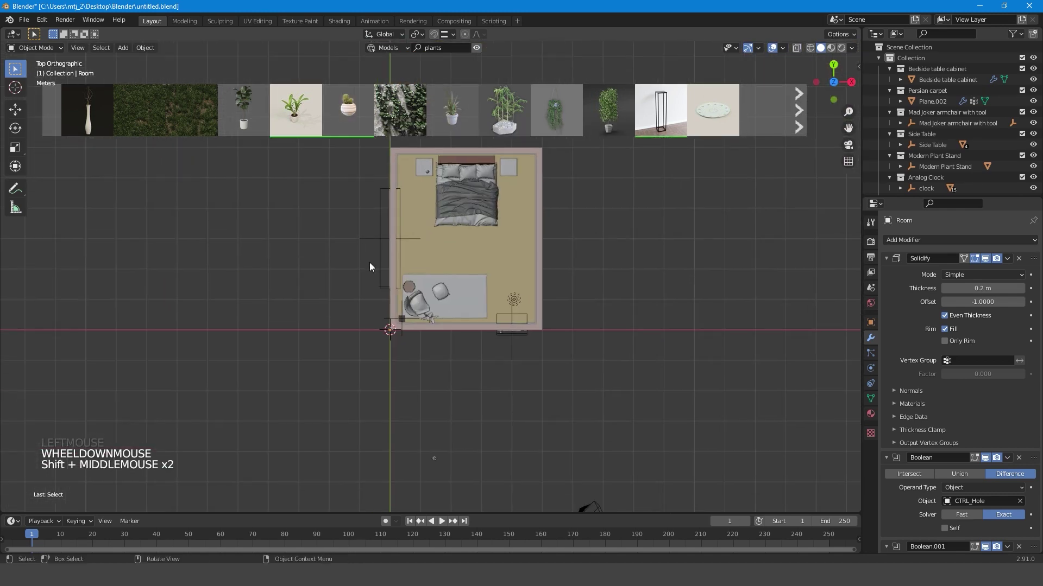
{"action": "left_click", "coordinate": [439, 459]}
{"action": "key", "text": "g"}
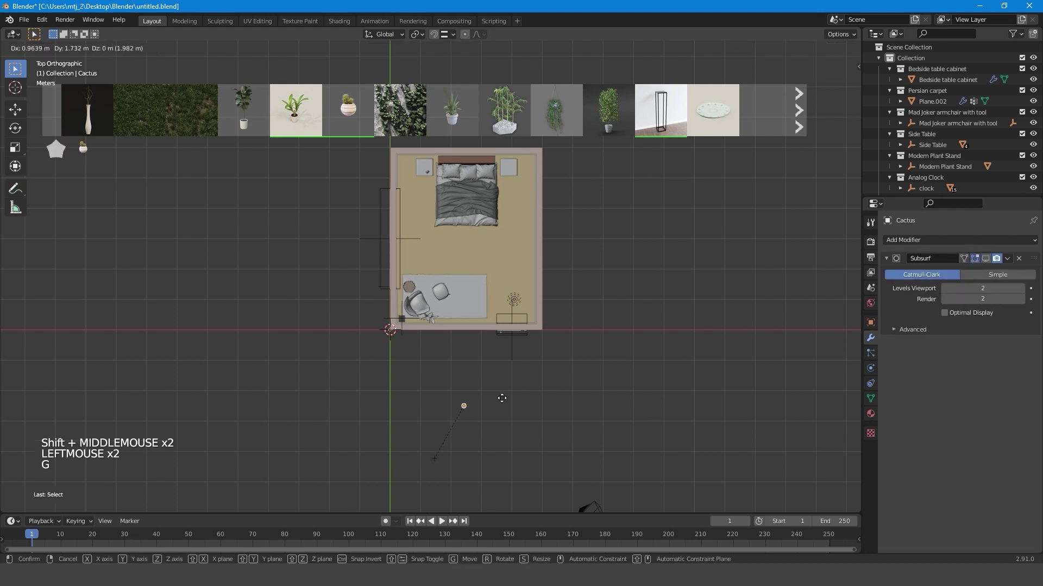
{"action": "left_click", "coordinate": [502, 399]}
{"action": "scroll", "coordinate": [451, 456], "scroll_direction": "up", "scroll_amount": 4}
{"action": "middle_click_drag", "start_coordinate": [442, 403], "coordinate": [396, 162], "text": "shift"}
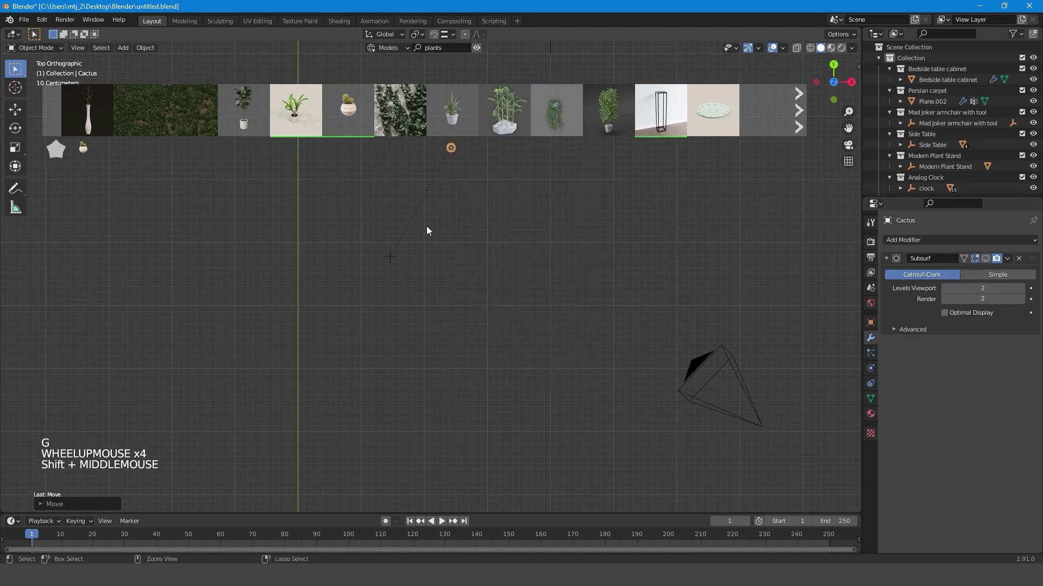
{"action": "key", "text": "ctrl+z"}
Step: Move the Cactus Plant by its parent object to the window-side bedside cabinet, at about X 1.02 m, Y 5.44 m
{"action": "left_click", "coordinate": [392, 266]}
{"action": "scroll", "coordinate": [392, 263], "scroll_direction": "down", "scroll_amount": 6}
{"action": "key", "text": "g"}
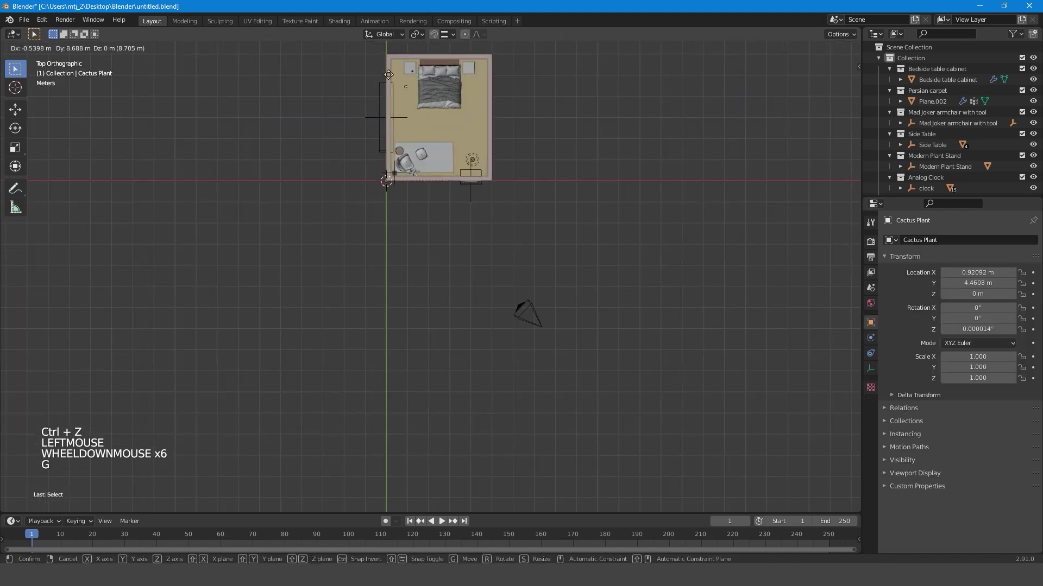
{"action": "left_click", "coordinate": [391, 56]}
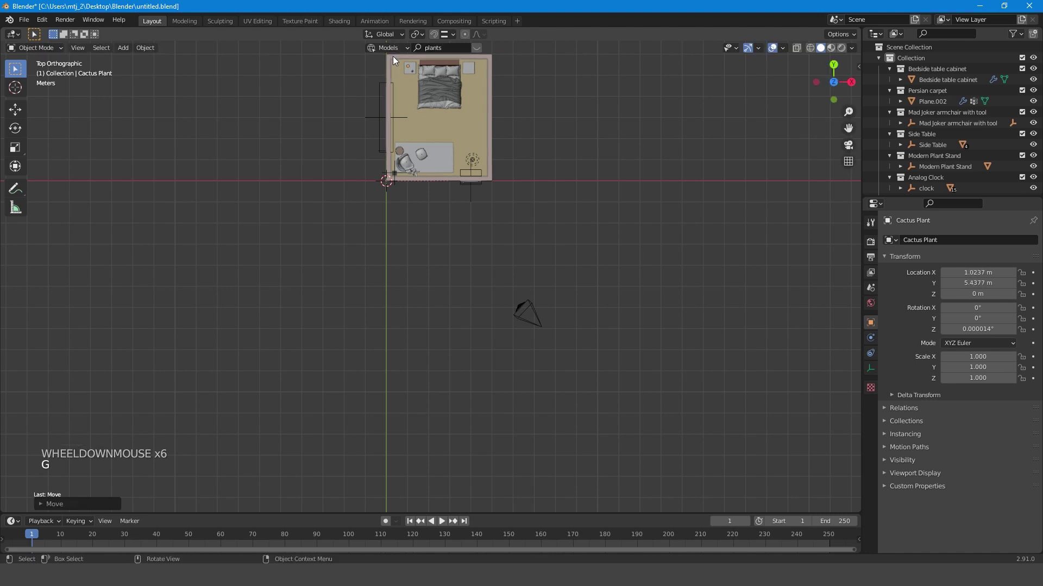
Step: Raise the Cactus Plant along Z to about 0.58 m, up to the top of the bedside cabinet
{"action": "key", "text": "KP_Decimal"}
{"action": "scroll", "coordinate": [410, 71], "scroll_direction": "down", "scroll_amount": 9}
{"action": "middle_click_drag", "start_coordinate": [443, 251], "coordinate": [404, 192]}
{"action": "key", "text": "g"}
{"action": "key", "text": "z"}
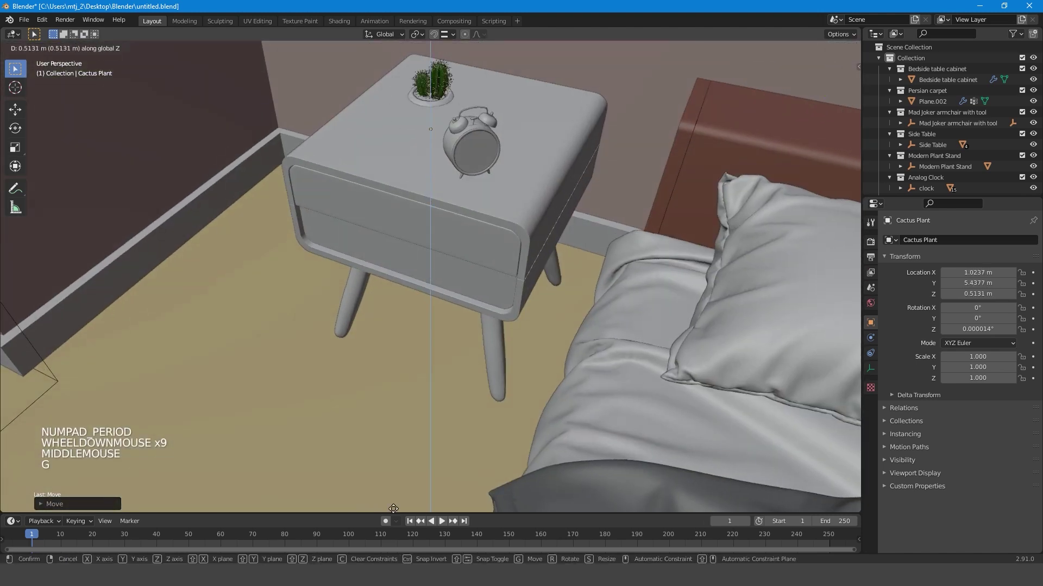
{"action": "left_click", "coordinate": [391, 490]}
{"action": "key", "text": "KP_0"}
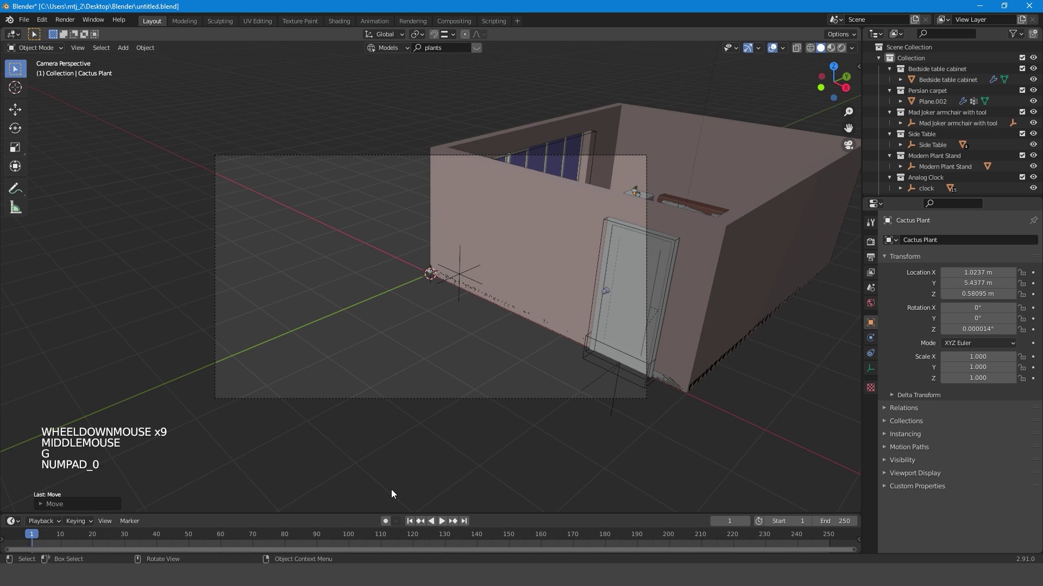
Step: Fine-tune the cactus pot's height along Z so it rests on the bedside cabinet's top
{"action": "middle_click_drag", "start_coordinate": [391, 490], "coordinate": [490, 463]}
{"action": "scroll", "coordinate": [538, 416], "scroll_direction": "up", "scroll_amount": 3}
{"action": "middle_click_drag", "start_coordinate": [537, 416], "coordinate": [424, 353], "text": "shift"}
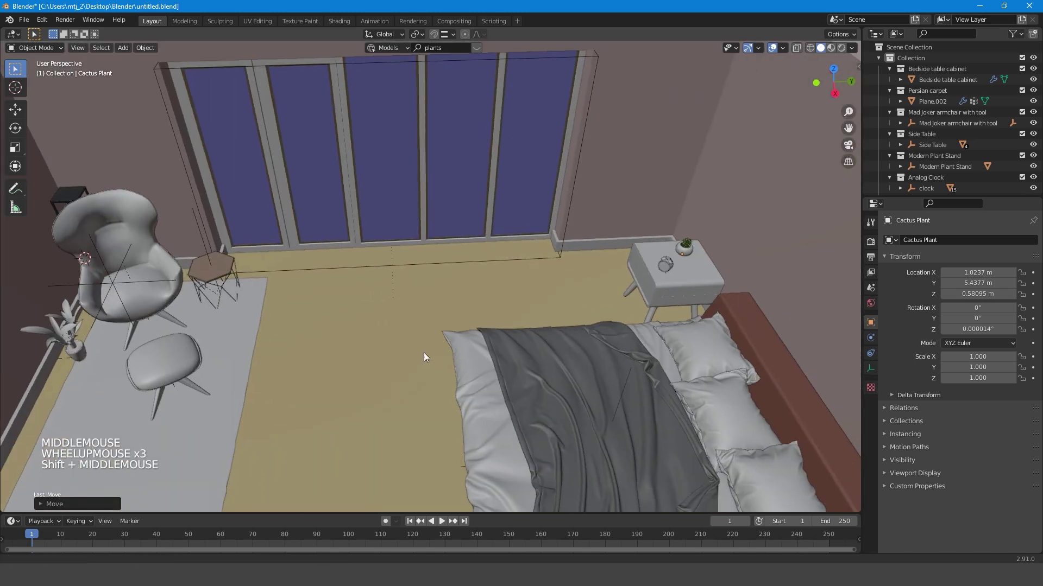
{"action": "middle_click_drag", "start_coordinate": [601, 311], "coordinate": [685, 256]}
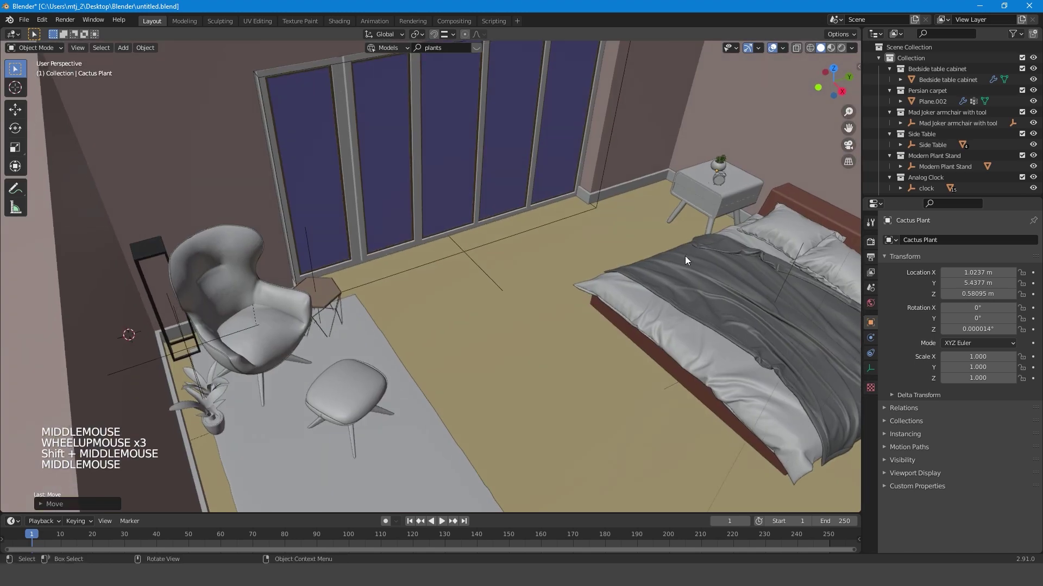
{"action": "left_click", "coordinate": [712, 164]}
{"action": "key", "text": "KP_Decimal"}
{"action": "middle_click_drag", "start_coordinate": [712, 164], "coordinate": [486, 338]}
{"action": "scroll", "coordinate": [505, 305], "scroll_direction": "down", "scroll_amount": 1}
{"action": "key", "text": "g"}
{"action": "key", "text": "z"}
{"action": "left_click", "coordinate": [513, 278]}
{"action": "key", "text": "g"}
{"action": "key", "text": "z"}
{"action": "left_click", "coordinate": [522, 275]}
{"action": "scroll", "coordinate": [521, 275], "scroll_direction": "down", "scroll_amount": 3}
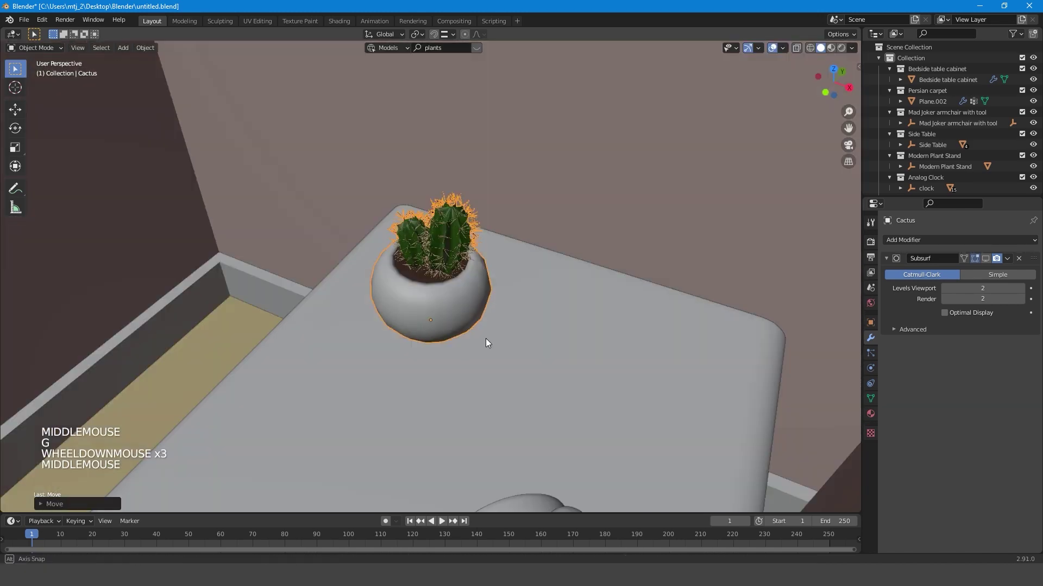
Step: In top view, show the asset bar, add the House Plant model and browse the remaining plants results
{"action": "scroll", "coordinate": [484, 246], "scroll_direction": "down", "scroll_amount": 18}
{"action": "key", "text": "KP_7"}
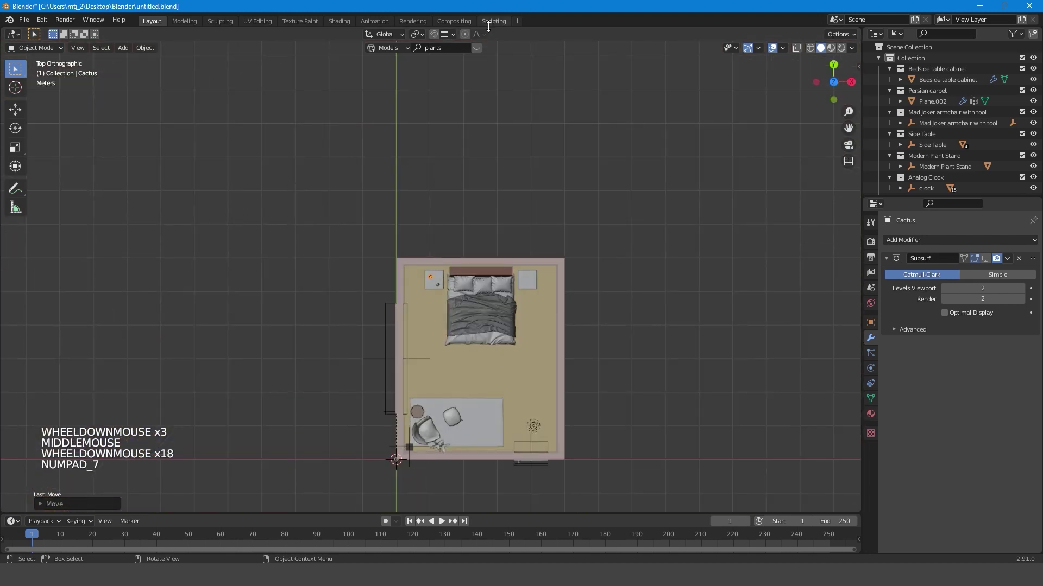
{"action": "left_click", "coordinate": [476, 47]}
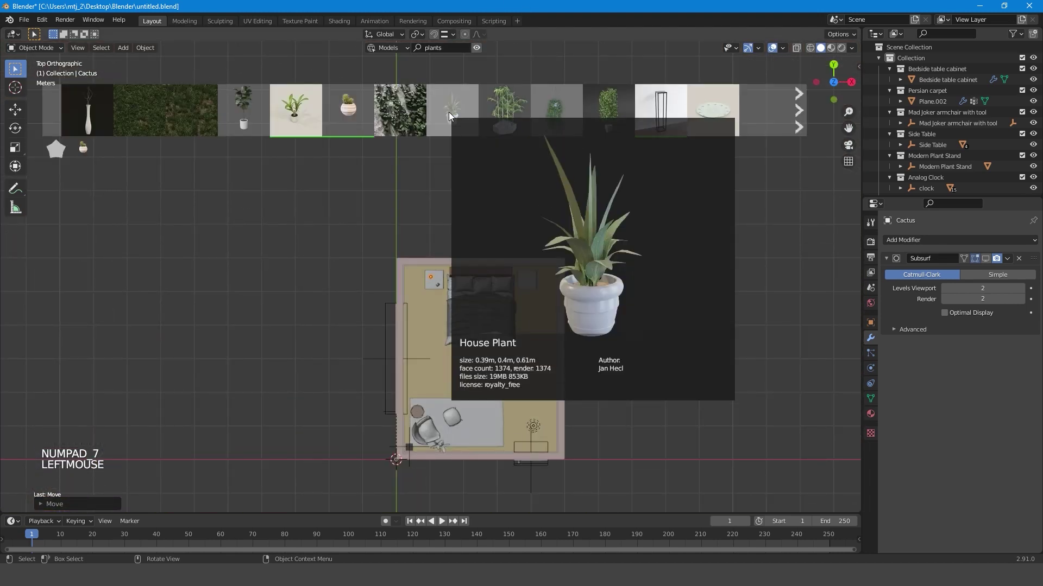
{"action": "left_click", "coordinate": [450, 117]}
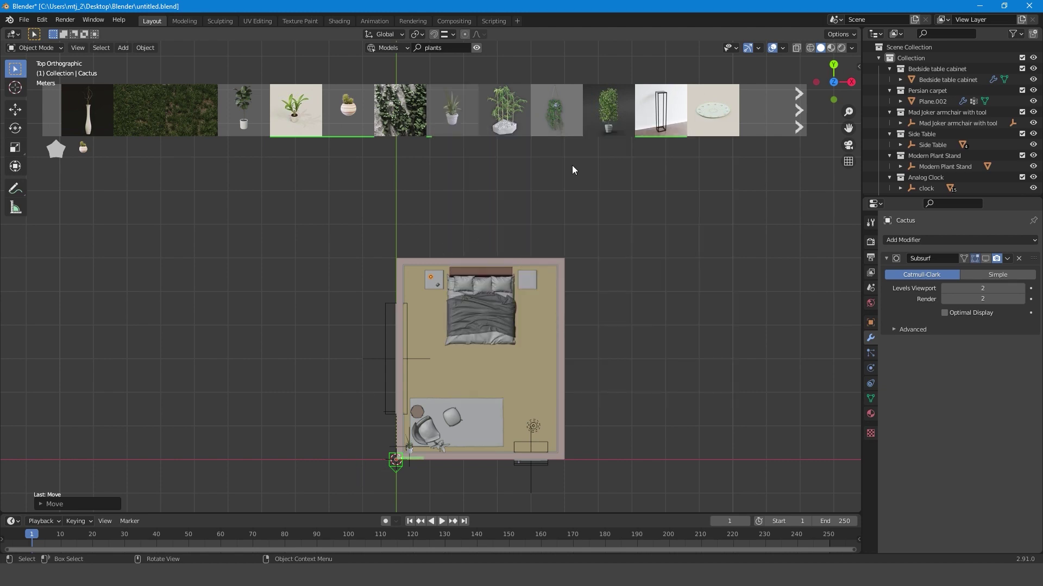
{"action": "scroll", "coordinate": [673, 128], "scroll_direction": "down", "scroll_amount": 3}
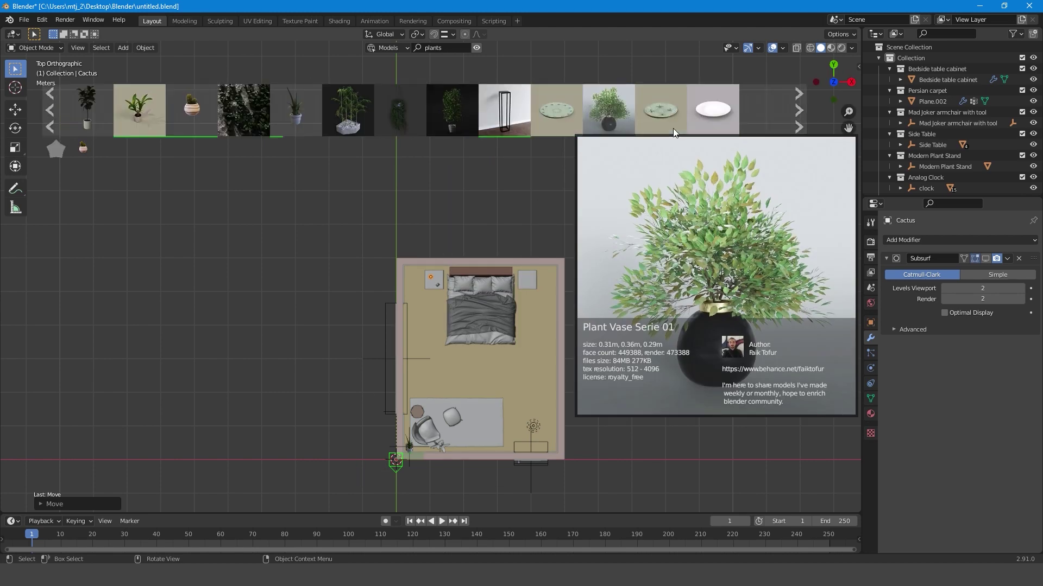
{"action": "scroll", "coordinate": [672, 130], "scroll_direction": "down", "scroll_amount": 2}
{"action": "scroll", "coordinate": [652, 126], "scroll_direction": "up", "scroll_amount": 3}
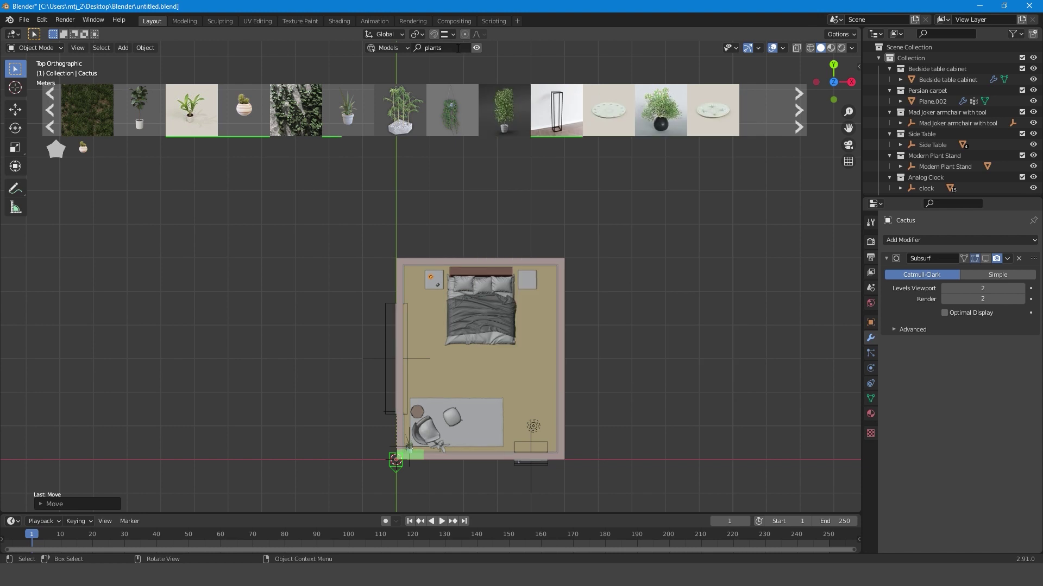
Step: Search the BlenderKit models for "books" and choose the piled Books model to add
{"action": "left_click", "coordinate": [458, 48]}
{"action": "type", "text": "books"}
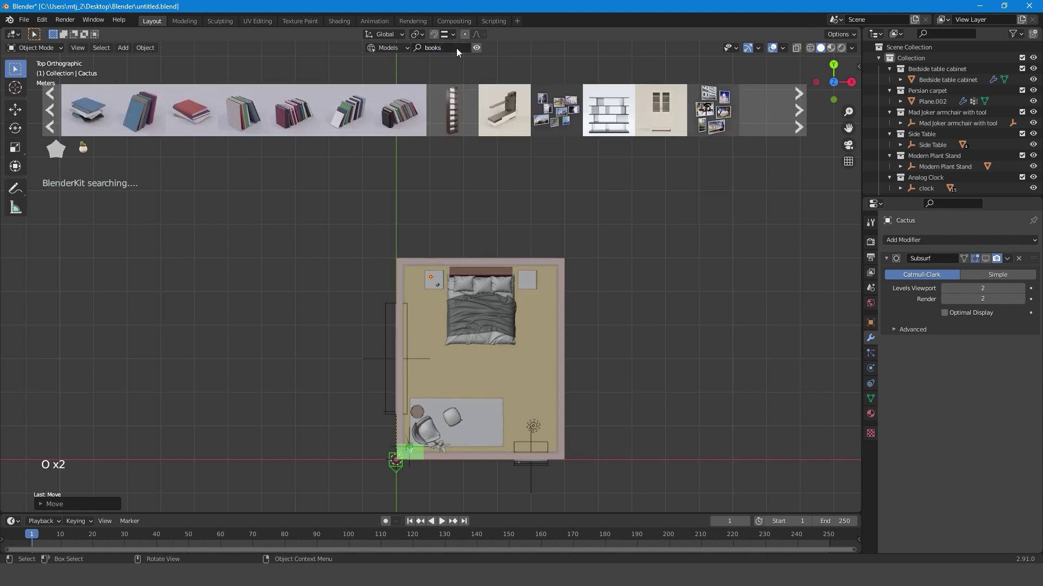
{"action": "mouse_move", "coordinate": [103, 107]}
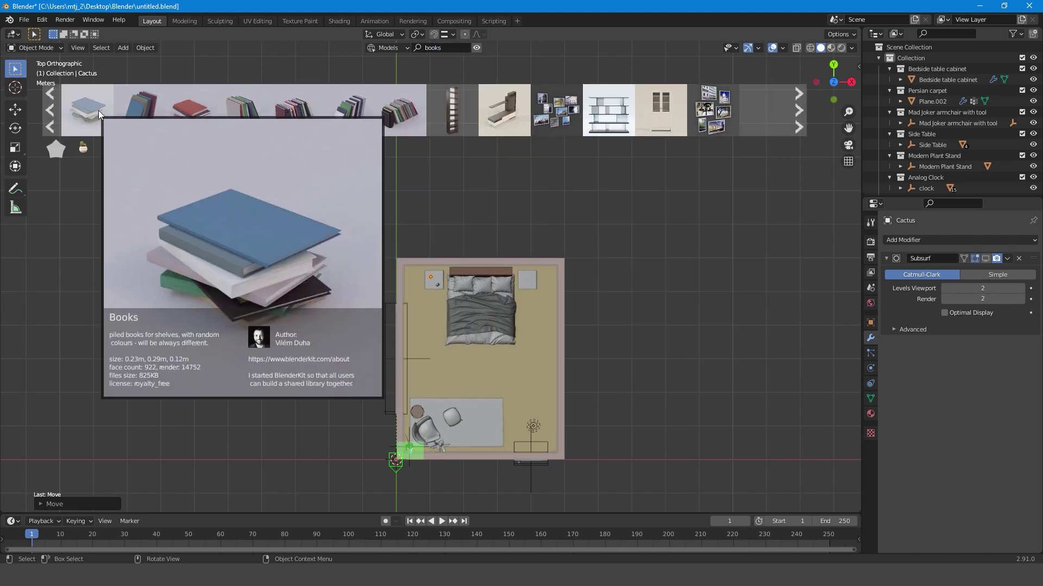
{"action": "left_click", "coordinate": [99, 111]}
Step: Delete the unwanted book model and the Book shelf parent object found at the world origin
{"action": "key", "text": "Delete"}
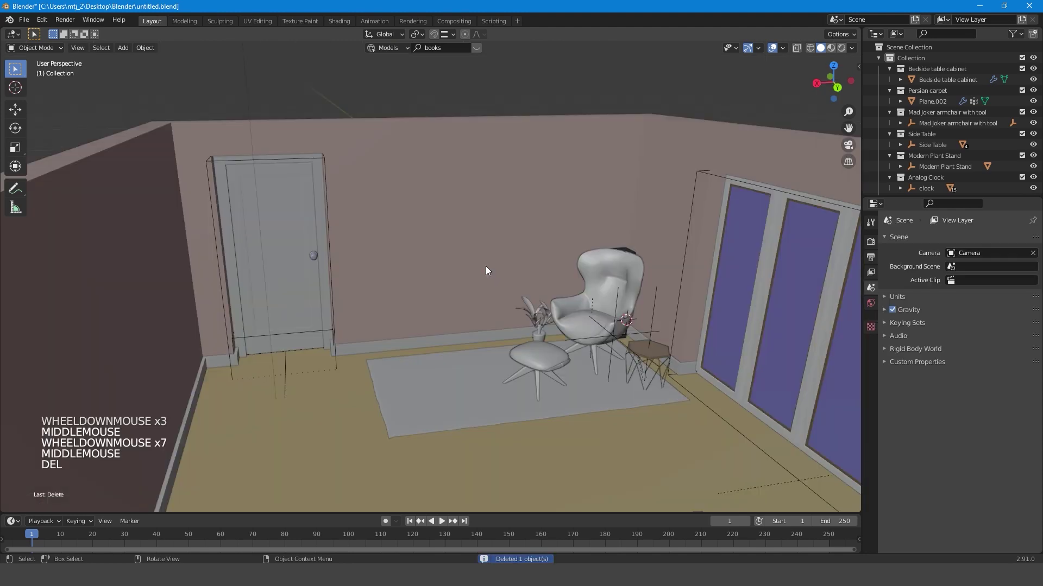
{"action": "key", "text": "KP_7"}
{"action": "left_click", "coordinate": [168, 283]}
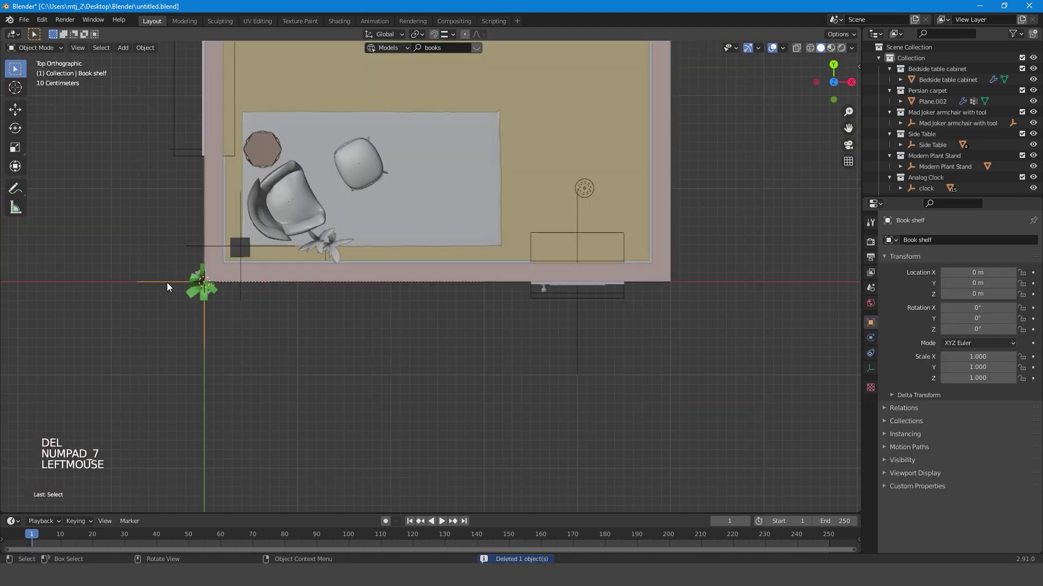
{"action": "key", "text": "g"}
{"action": "left_click", "coordinate": [114, 257]}
{"action": "scroll", "coordinate": [114, 256], "scroll_direction": "up", "scroll_amount": 4}
{"action": "key", "text": "KP_Decimal"}
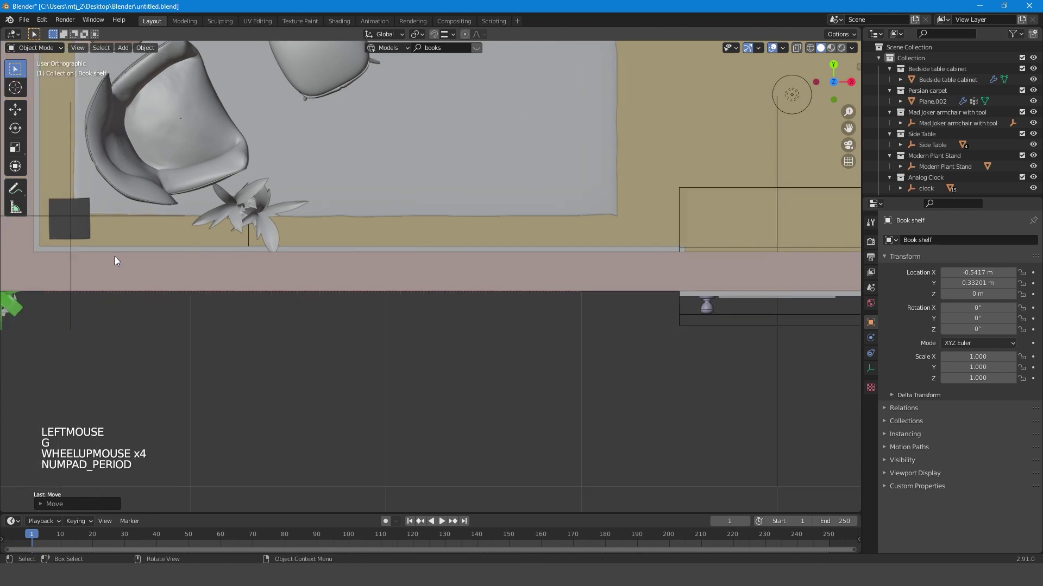
{"action": "scroll", "coordinate": [448, 301], "scroll_direction": "up", "scroll_amount": 10}
{"action": "middle_click_drag", "start_coordinate": [320, 275], "coordinate": [433, 315]}
{"action": "scroll", "coordinate": [423, 300], "scroll_direction": "up", "scroll_amount": 1}
{"action": "scroll", "coordinate": [422, 302], "scroll_direction": "down", "scroll_amount": 20}
{"action": "key", "text": "Delete"}
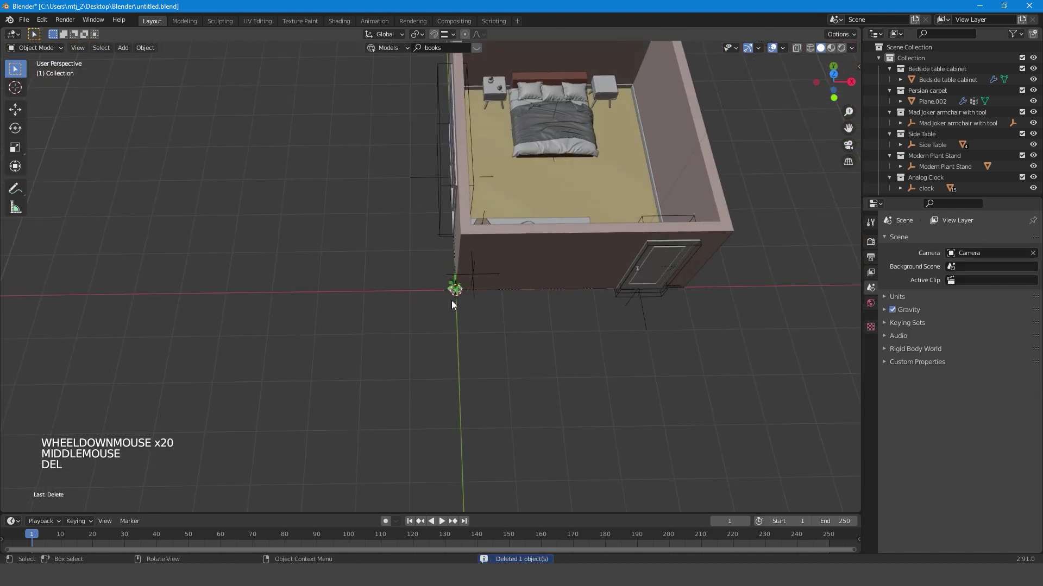
Step: Select the House Plant's parent object at the origin and move it aside, clear of the book pile, to about X -0.25 m, Y 0.16 m
{"action": "left_click", "coordinate": [454, 299]}
{"action": "scroll", "coordinate": [457, 302], "scroll_direction": "up", "scroll_amount": 8}
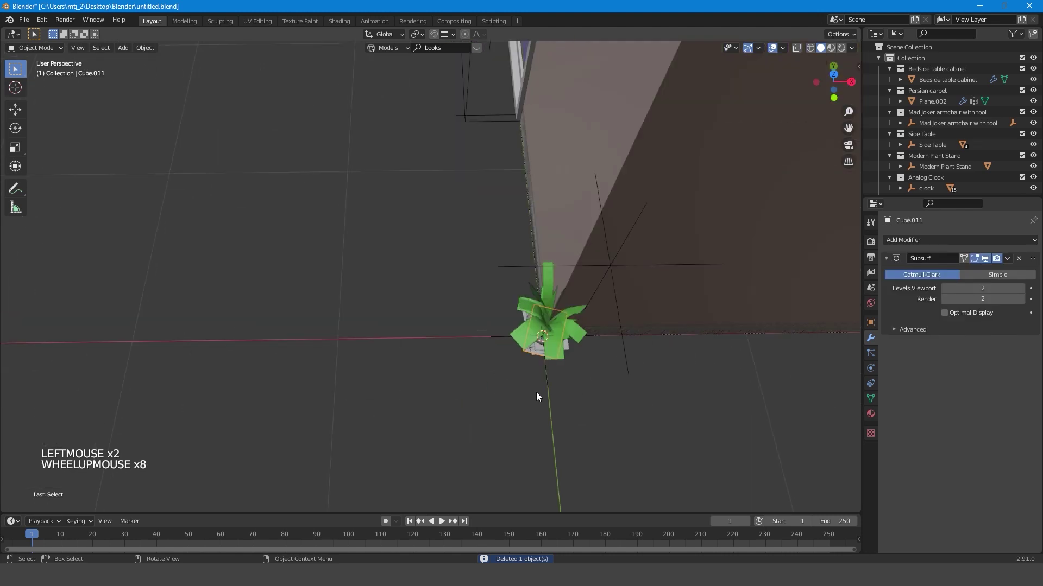
{"action": "left_click", "coordinate": [548, 379]}
{"action": "key", "text": "KP_7"}
{"action": "scroll", "coordinate": [524, 380], "scroll_direction": "down", "scroll_amount": 4}
{"action": "middle_click_drag", "start_coordinate": [524, 380], "coordinate": [307, 339], "text": "shift"}
{"action": "key", "text": "g"}
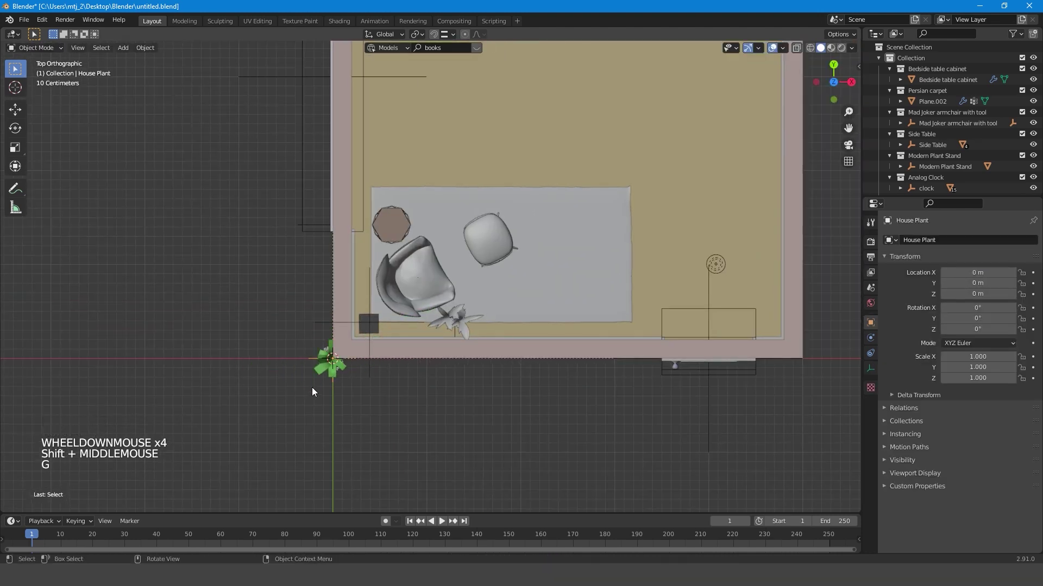
{"action": "middle_click_drag", "start_coordinate": [311, 387], "coordinate": [364, 305]}
{"action": "scroll", "coordinate": [364, 304], "scroll_direction": "up", "scroll_amount": 4}
{"action": "left_click", "coordinate": [150, 403]}
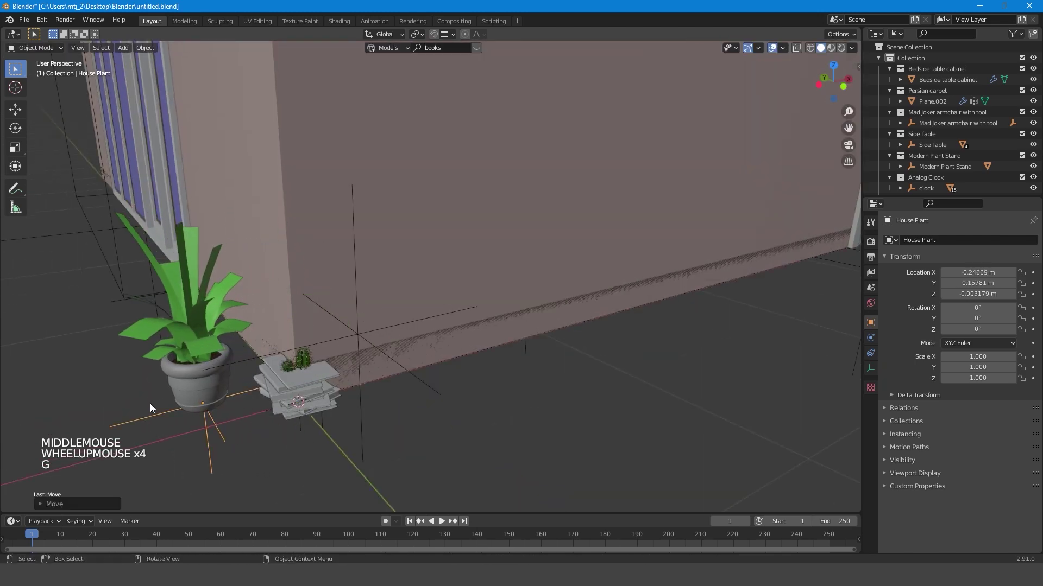
Step: In top view, move the House Plant into the room's corner beside the bedside cabinet, at about X 0.56 m, Y 5.32 m
{"action": "key", "text": "KP_7"}
{"action": "scroll", "coordinate": [163, 380], "scroll_direction": "down", "scroll_amount": 6}
{"action": "middle_click_drag", "start_coordinate": [167, 372], "coordinate": [248, 413], "text": "shift"}
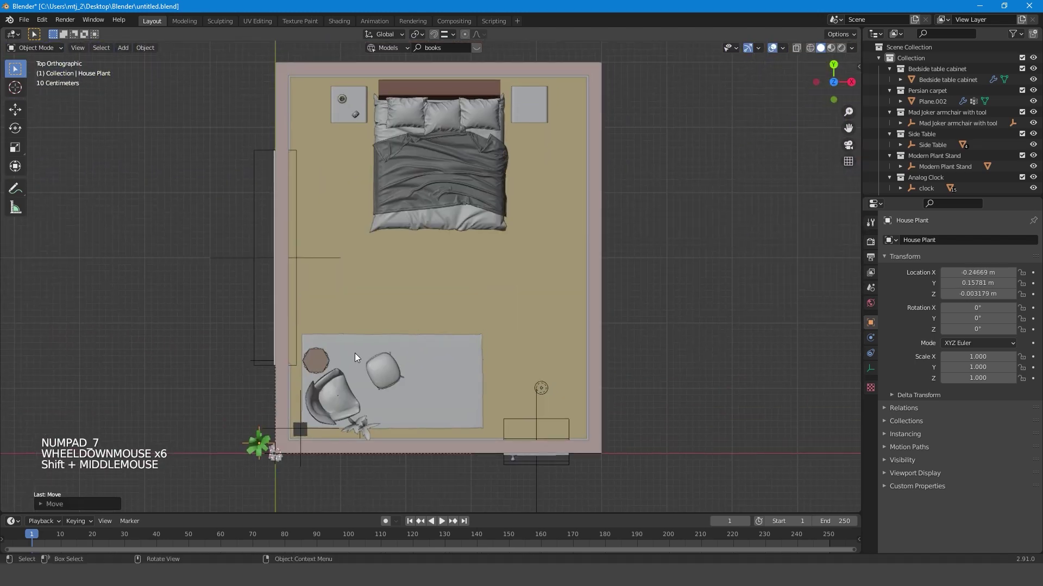
{"action": "key", "text": "g"}
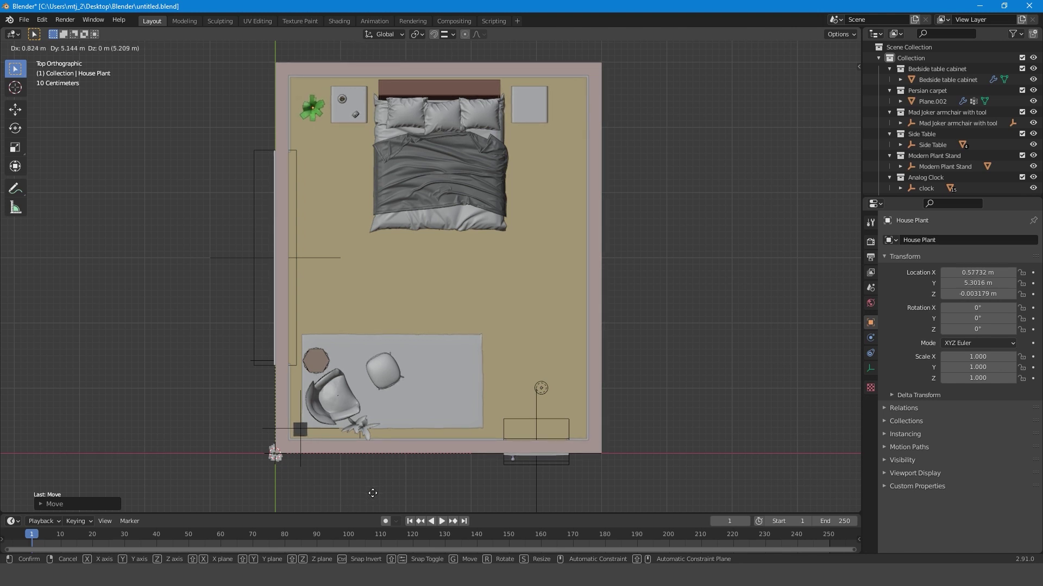
{"action": "left_click", "coordinate": [372, 492]}
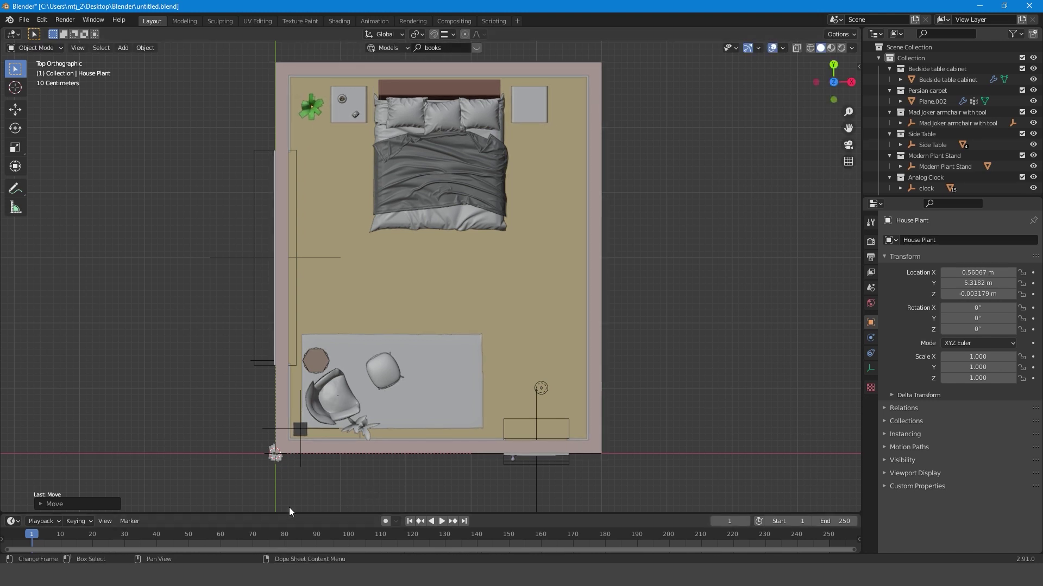
Step: Select the book pile's parent empty at the origin and move the books away from the cactus pot
{"action": "left_click", "coordinate": [239, 455]}
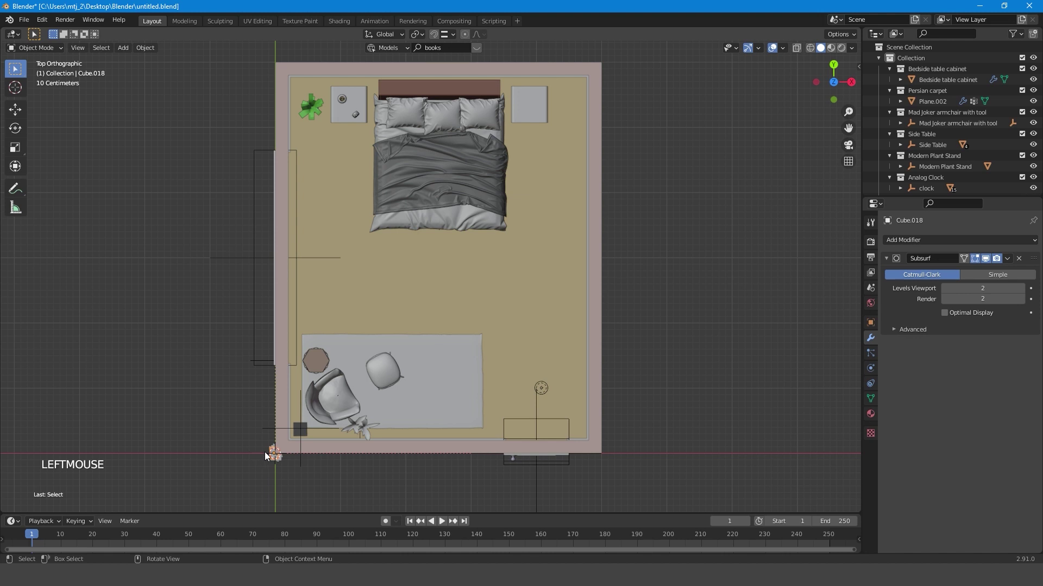
{"action": "key", "text": "g"}
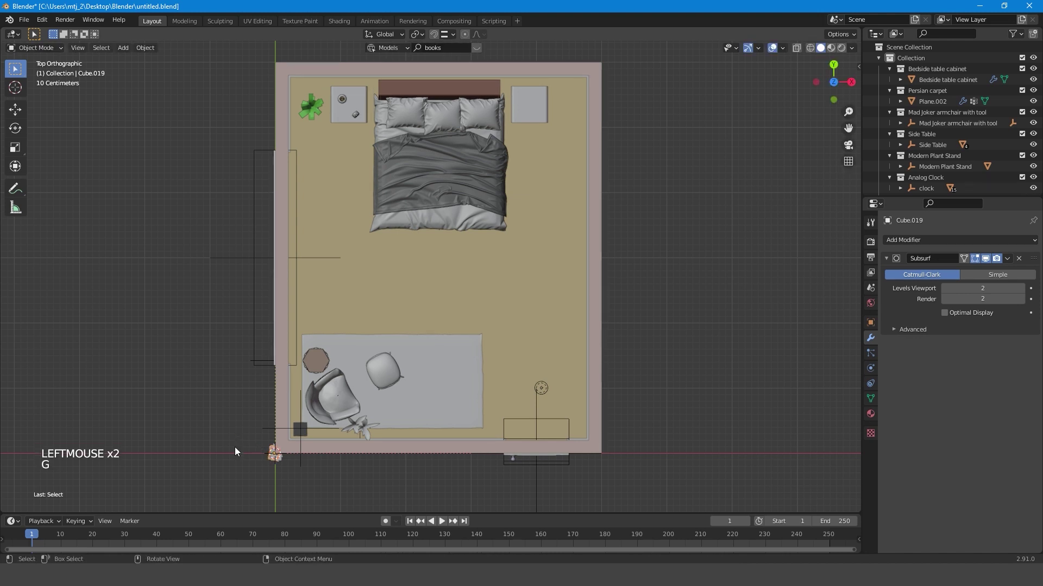
{"action": "key", "text": "KP_Decimal"}
{"action": "scroll", "coordinate": [239, 453], "scroll_direction": "down", "scroll_amount": 5}
{"action": "middle_click_drag", "start_coordinate": [239, 453], "coordinate": [327, 364]}
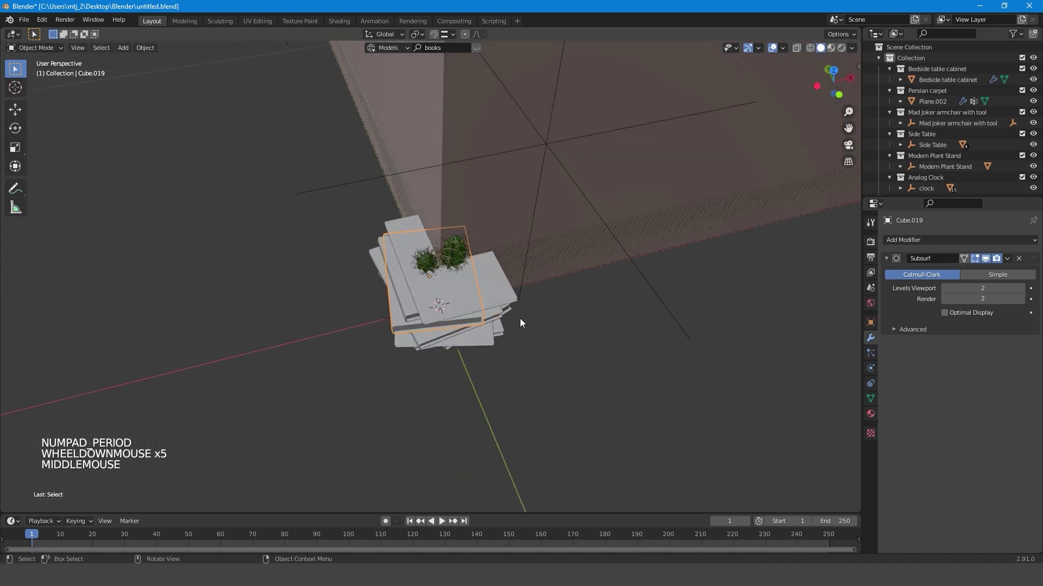
{"action": "middle_click_drag", "start_coordinate": [519, 323], "coordinate": [421, 356]}
{"action": "left_click", "coordinate": [437, 360]}
{"action": "key", "text": "g"}
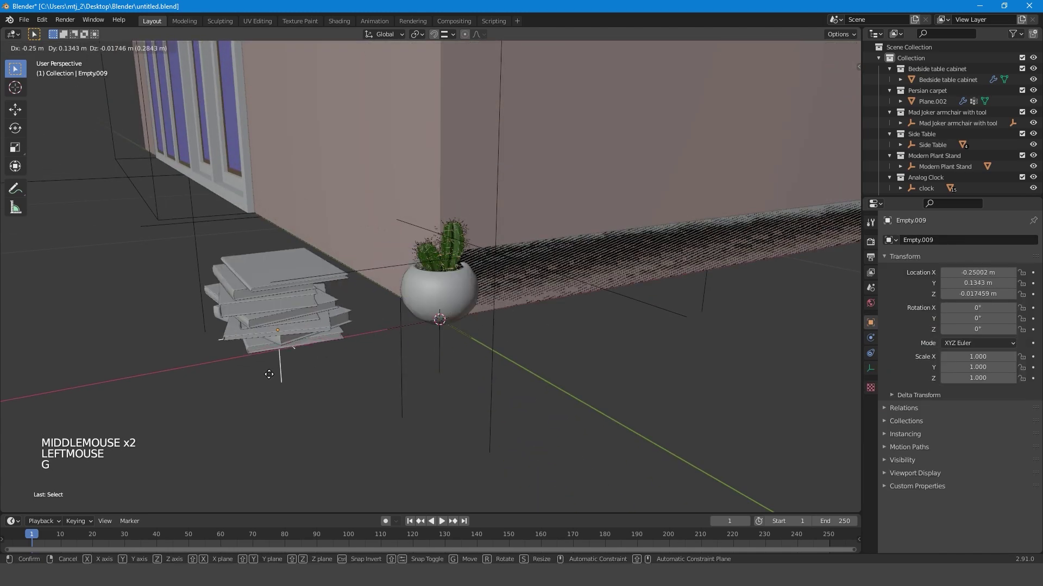
{"action": "left_click", "coordinate": [245, 379]}
Step: In top view, move the book pile into the room over the side table, at about X 0.60 m, Y 1.41 m
{"action": "key", "text": "KP_7"}
{"action": "scroll", "coordinate": [245, 379], "scroll_direction": "down", "scroll_amount": 7}
{"action": "middle_click_drag", "start_coordinate": [245, 379], "coordinate": [281, 351], "text": "shift"}
{"action": "scroll", "coordinate": [287, 363], "scroll_direction": "up", "scroll_amount": 4}
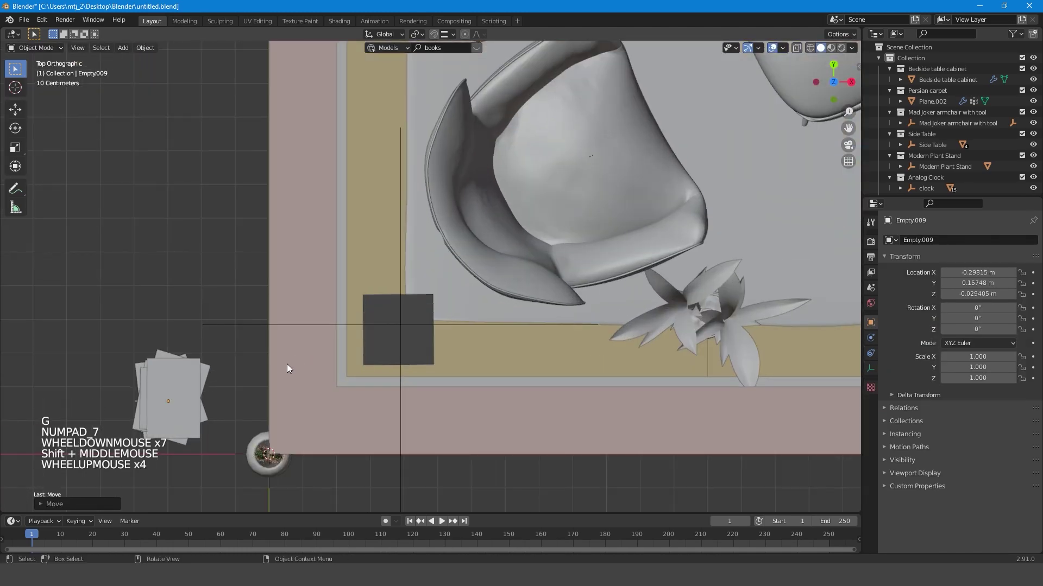
{"action": "key", "text": "g"}
{"action": "left_click", "coordinate": [534, 251]}
{"action": "middle_click_drag", "start_coordinate": [502, 165], "coordinate": [377, 426], "text": "shift"}
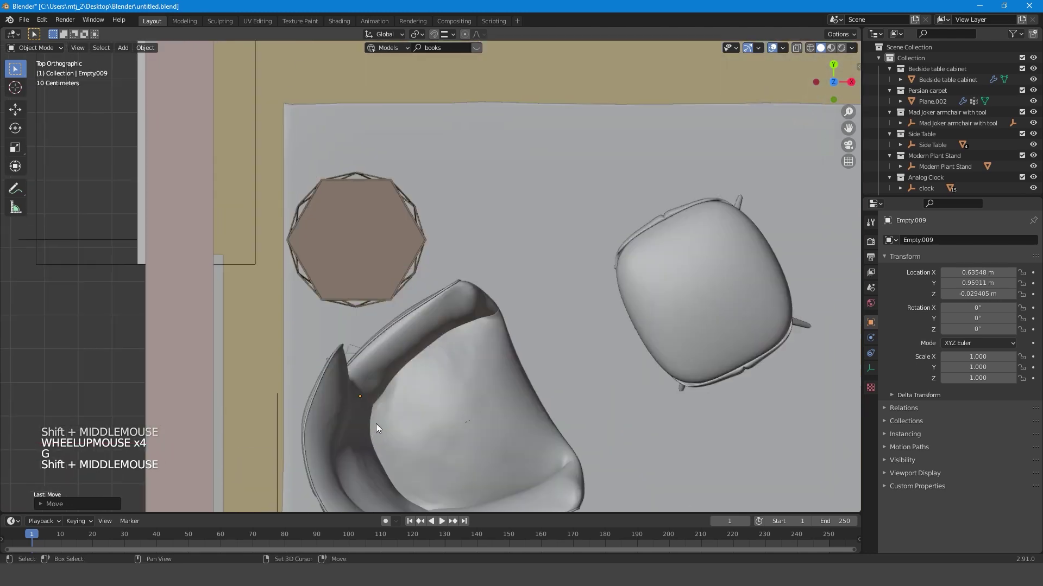
{"action": "key", "text": "g"}
{"action": "left_click", "coordinate": [364, 270]}
{"action": "middle_click_drag", "start_coordinate": [364, 271], "coordinate": [441, 311]}
{"action": "key", "text": "KP_Decimal"}
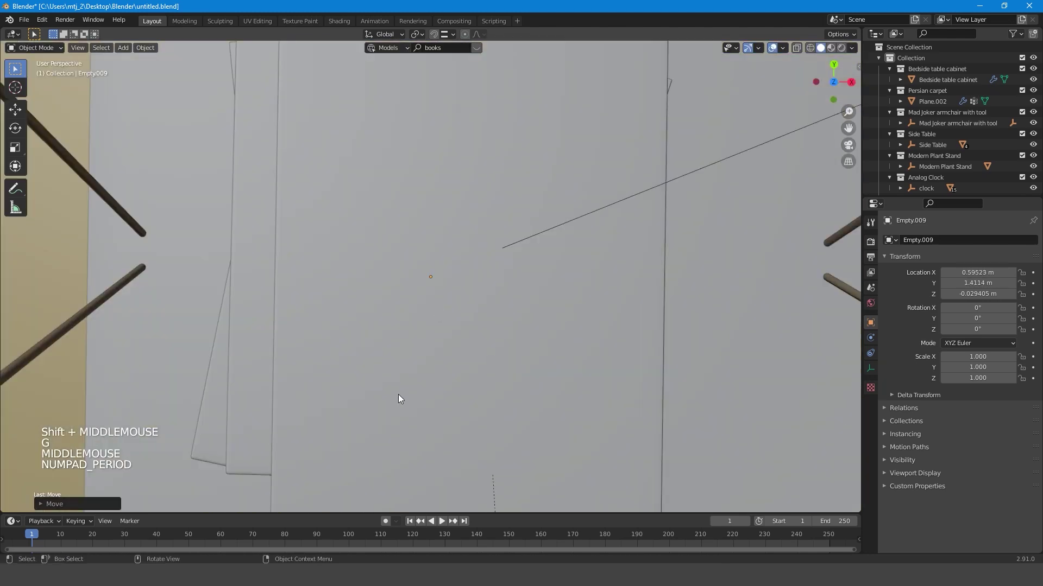
{"action": "scroll", "coordinate": [546, 370], "scroll_direction": "down", "scroll_amount": 11}
{"action": "middle_click_drag", "start_coordinate": [546, 371], "coordinate": [415, 315]}
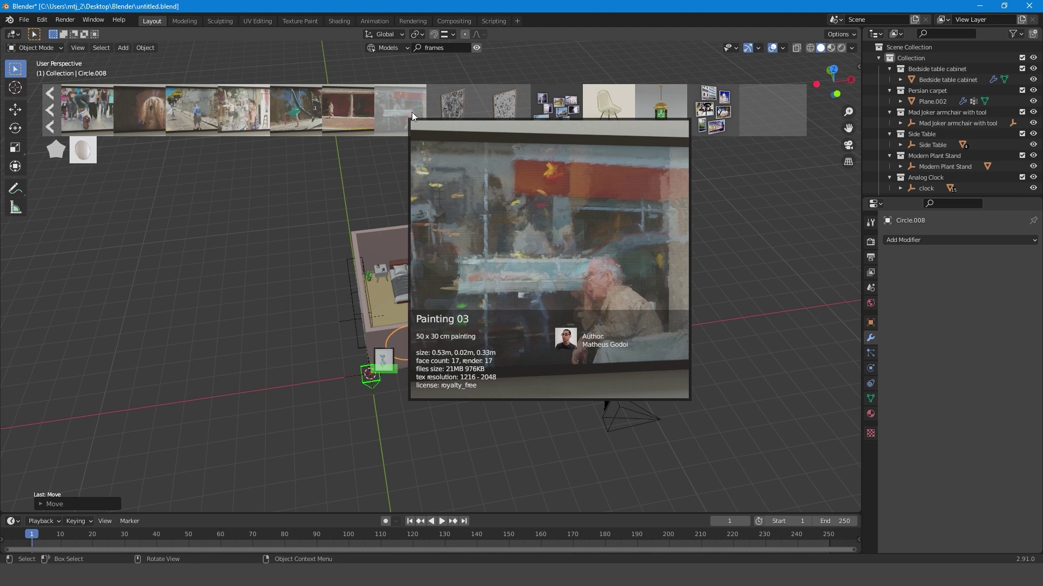
Step: Add the Wall Pics #01 model from the frames search results
{"action": "mouse_move", "coordinate": [708, 108]}
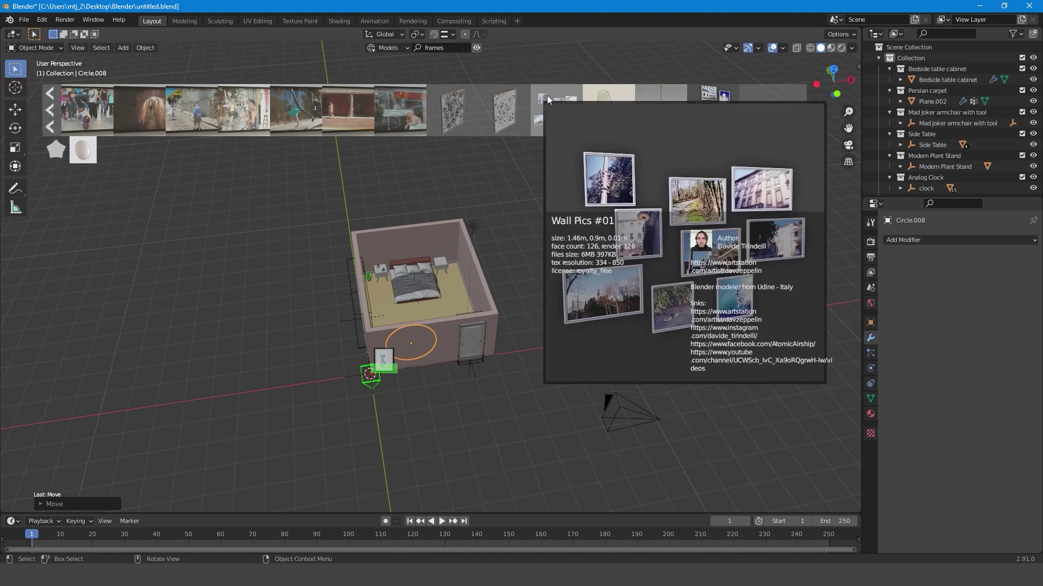
{"action": "mouse_move", "coordinate": [550, 96]}
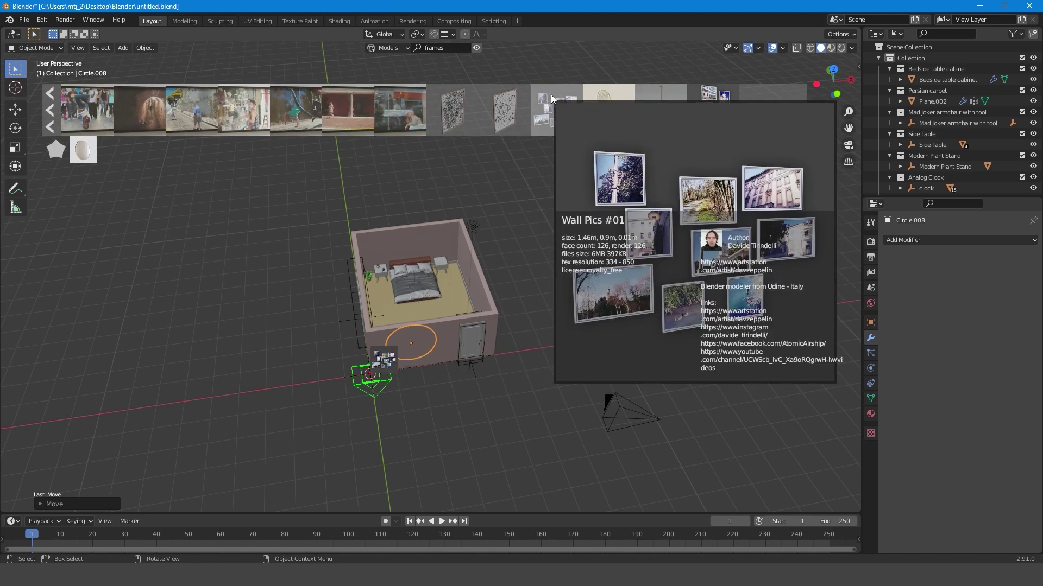
{"action": "scroll", "coordinate": [339, 431], "scroll_direction": "up", "scroll_amount": 4}
{"action": "middle_click_drag", "start_coordinate": [358, 381], "coordinate": [369, 380], "text": "shift"}
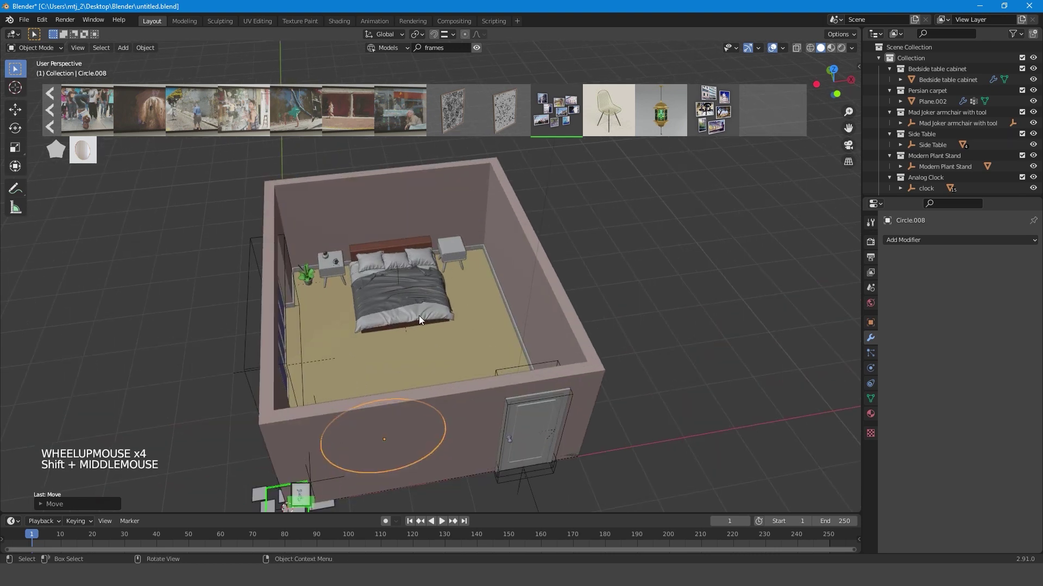
Step: In top view, move Wall Pics #01 outside the room beside the window wall and rotate it 90° about X
{"action": "key", "text": "KP_7"}
{"action": "middle_click_drag", "start_coordinate": [416, 307], "coordinate": [390, 239], "text": "shift"}
{"action": "scroll", "coordinate": [301, 346], "scroll_direction": "up", "scroll_amount": 2}
{"action": "left_click", "coordinate": [288, 341]}
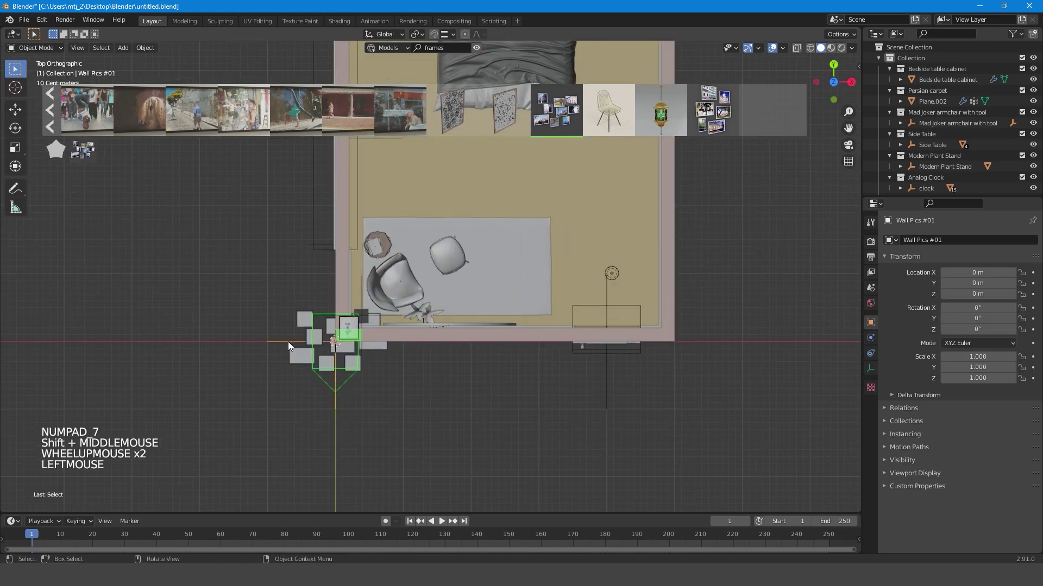
{"action": "key", "text": "g"}
{"action": "key", "text": "r"}
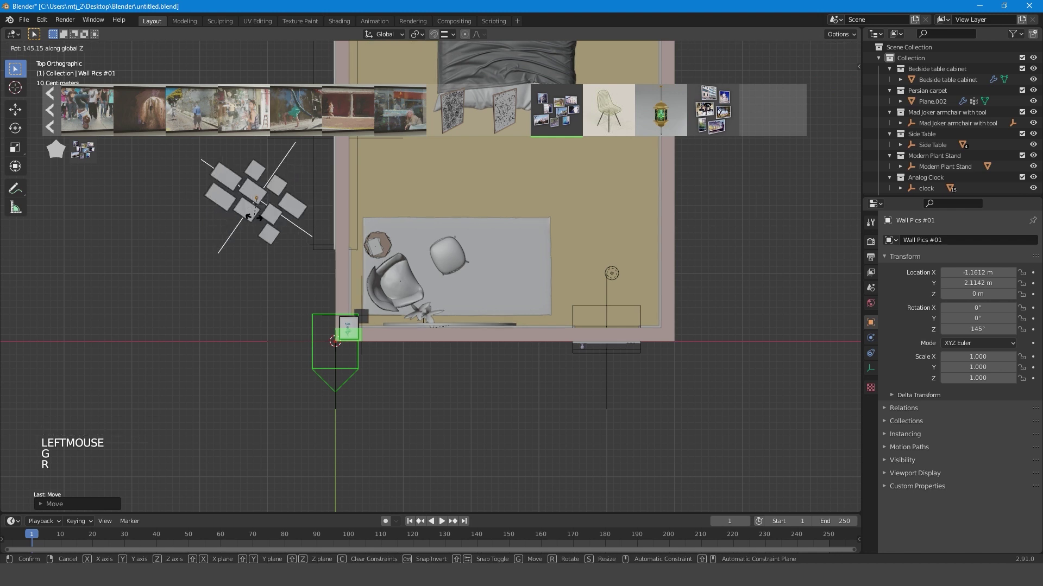
{"action": "type", "text": "x90"}
{"action": "key", "text": "Return"}
Step: Move Wall Pics #01 in top view over the bed's headboard, at about X 2.53 m, Y 5.66 m
{"action": "scroll", "coordinate": [262, 207], "scroll_direction": "down", "scroll_amount": 5}
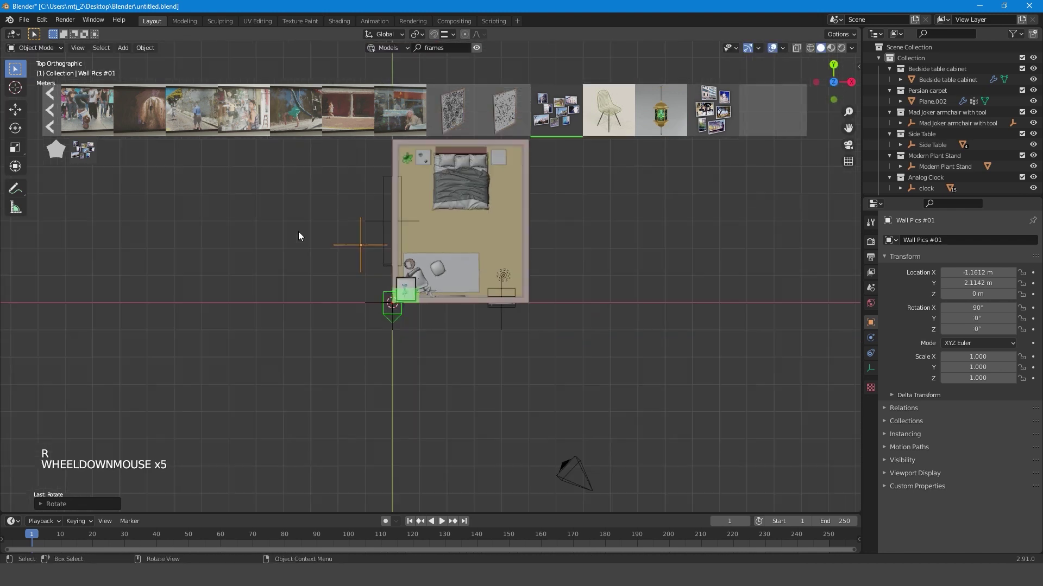
{"action": "key", "text": "r"}
{"action": "key", "text": "g"}
{"action": "key", "text": "g"}
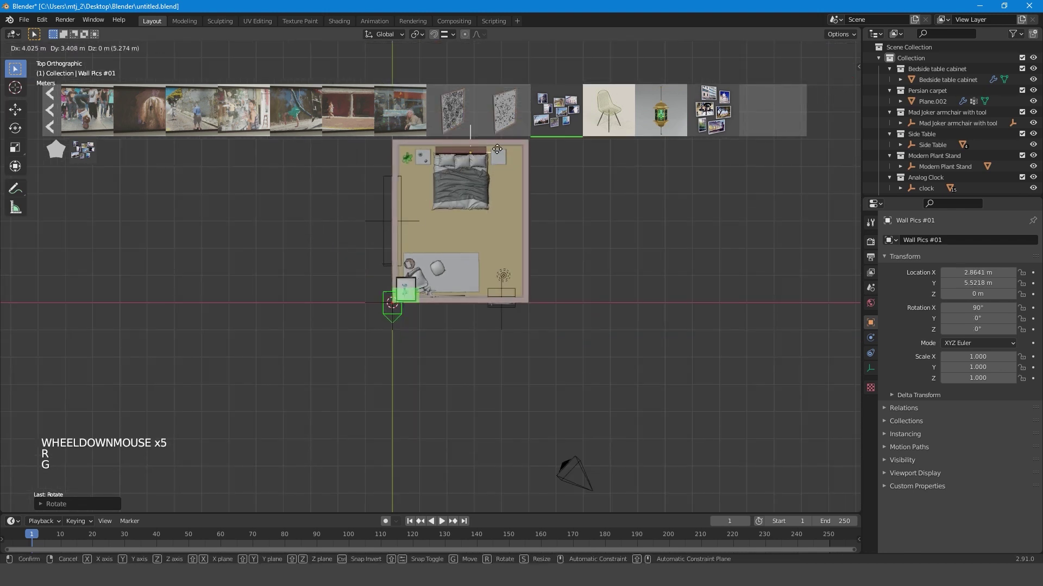
{"action": "key", "text": "Escape"}
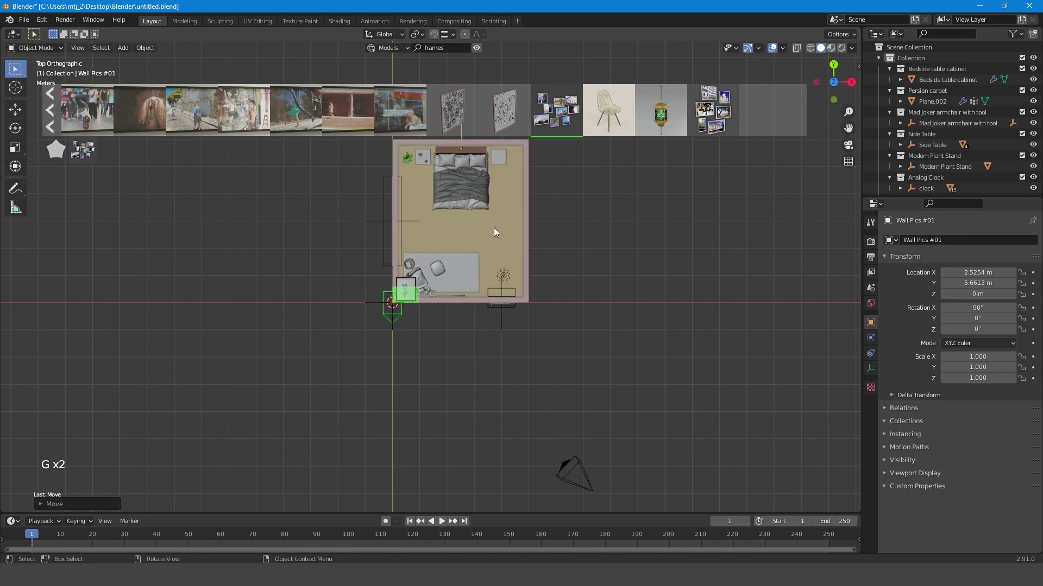
Step: Raise Wall Pics #01 above the headboard to a height of about 1.39 m
{"action": "middle_click_drag", "start_coordinate": [494, 227], "coordinate": [464, 174]}
{"action": "scroll", "coordinate": [461, 167], "scroll_direction": "up", "scroll_amount": 3}
{"action": "key", "text": "KP_Decimal"}
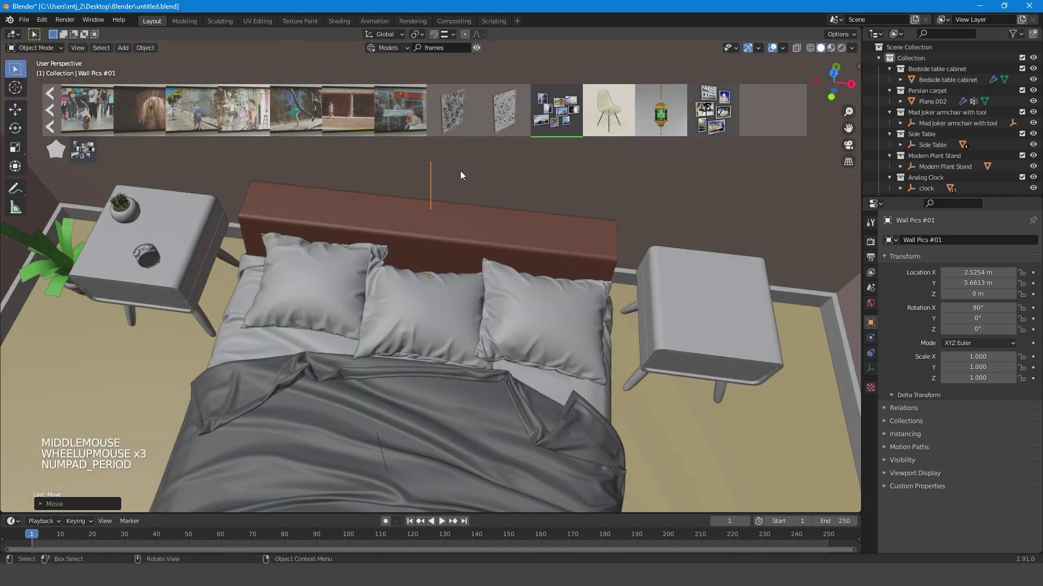
{"action": "key", "text": "g"}
{"action": "middle_click_drag", "start_coordinate": [445, 272], "coordinate": [415, 47], "text": "shift"}
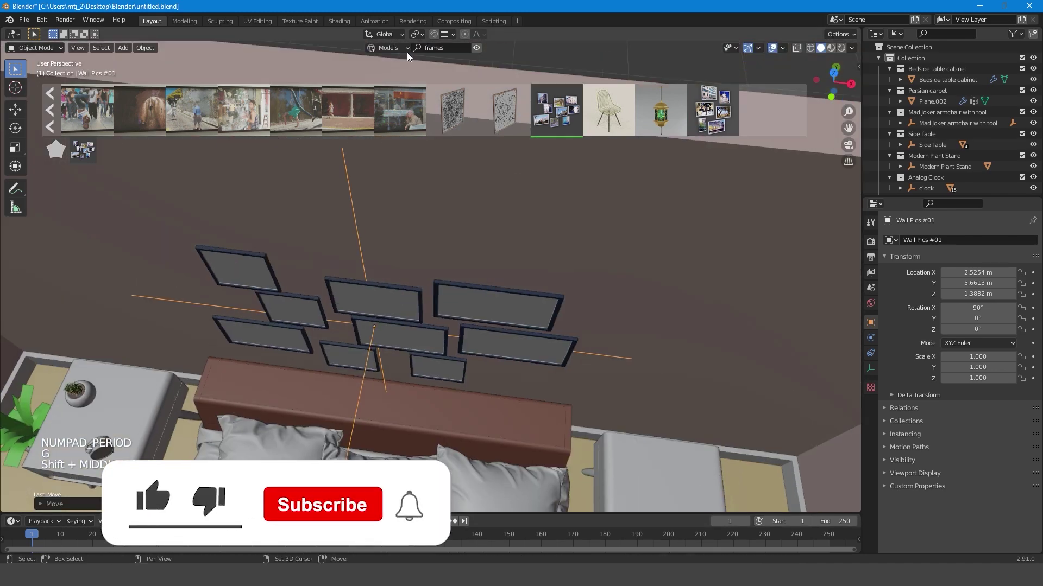
Step: Move Wall Pics #01 along Y against the wall behind the bed, to about Y 5.77 m
{"action": "scroll", "coordinate": [440, 255], "scroll_direction": "up", "scroll_amount": 1}
{"action": "middle_click_drag", "start_coordinate": [439, 255], "coordinate": [418, 284]}
{"action": "key", "text": "KP_7"}
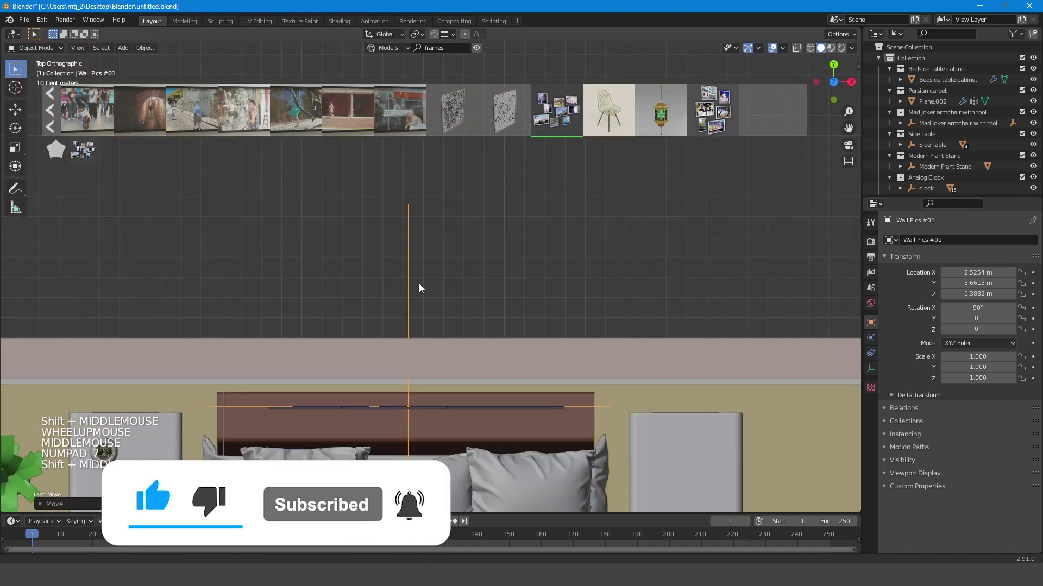
{"action": "scroll", "coordinate": [402, 332], "scroll_direction": "up", "scroll_amount": 2}
{"action": "key", "text": "g"}
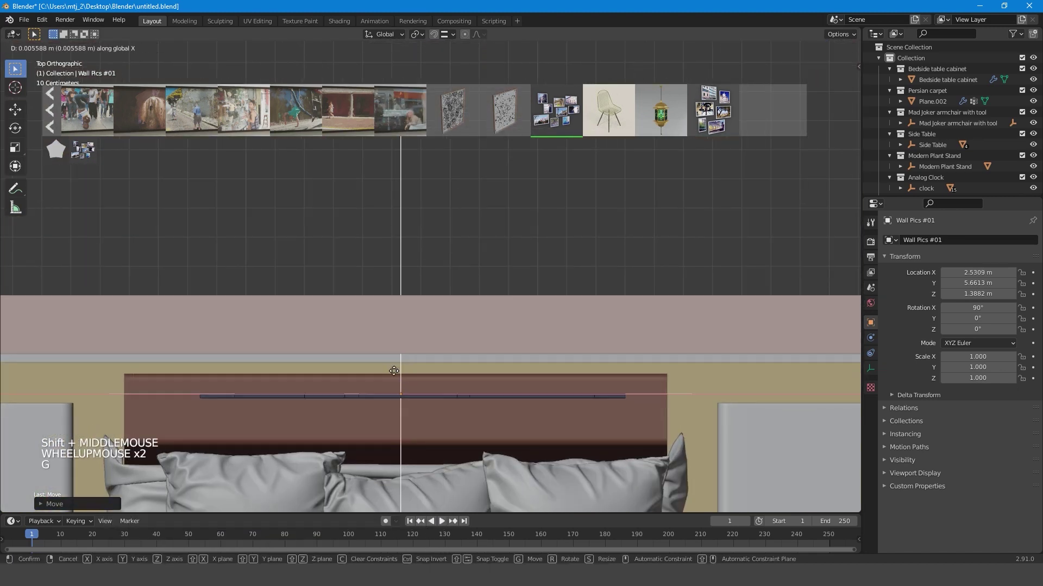
{"action": "key", "text": "y"}
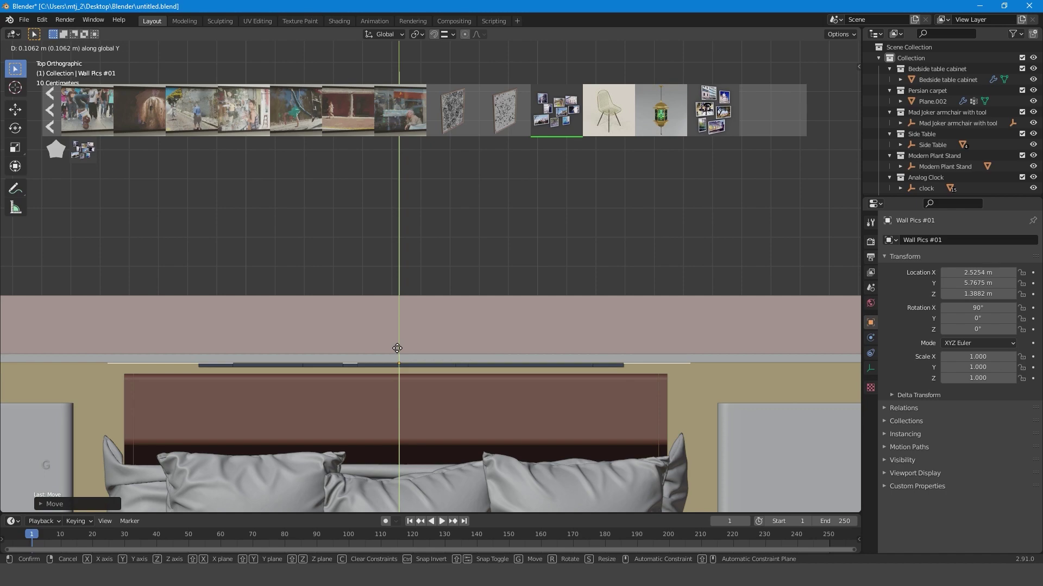
{"action": "left_click", "coordinate": [404, 358]}
Step: Lower Wall Pics #01 along Z to about 1.31 m above the floor
{"action": "middle_click_drag", "start_coordinate": [404, 359], "coordinate": [478, 184]}
{"action": "scroll", "coordinate": [405, 306], "scroll_direction": "down", "scroll_amount": 5}
{"action": "scroll", "coordinate": [347, 299], "scroll_direction": "up", "scroll_amount": 4}
{"action": "scroll", "coordinate": [493, 201], "scroll_direction": "down", "scroll_amount": 5}
{"action": "scroll", "coordinate": [493, 201], "scroll_direction": "up", "scroll_amount": 1, "text": "shift"}
{"action": "scroll", "coordinate": [469, 216], "scroll_direction": "down", "scroll_amount": 1}
{"action": "scroll", "coordinate": [478, 184], "scroll_direction": "up", "scroll_amount": 1}
{"action": "key", "text": "g"}
{"action": "key", "text": "z"}
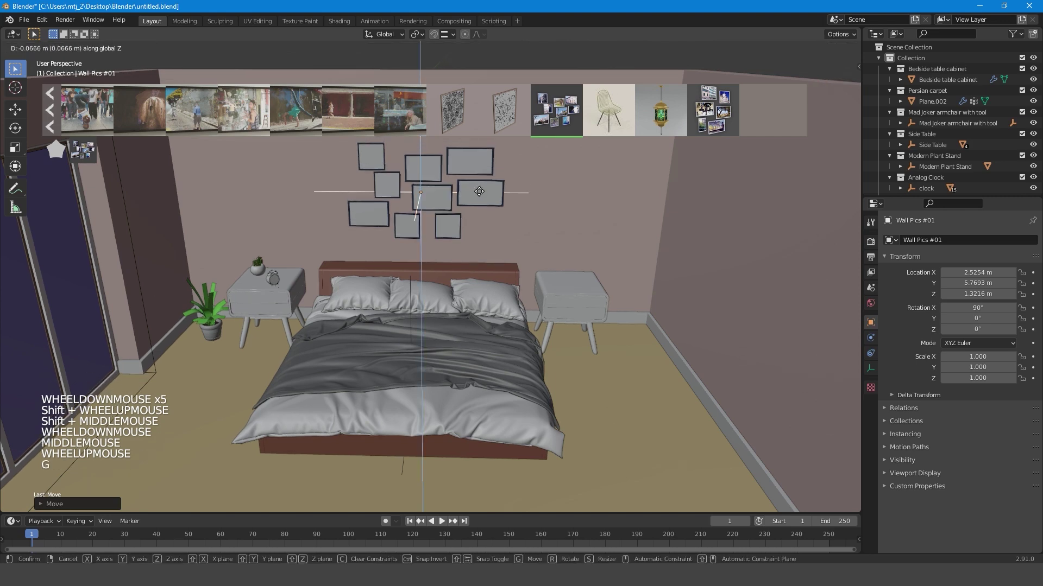
{"action": "left_click", "coordinate": [479, 193]}
{"action": "scroll", "coordinate": [478, 192], "scroll_direction": "down", "scroll_amount": 3}
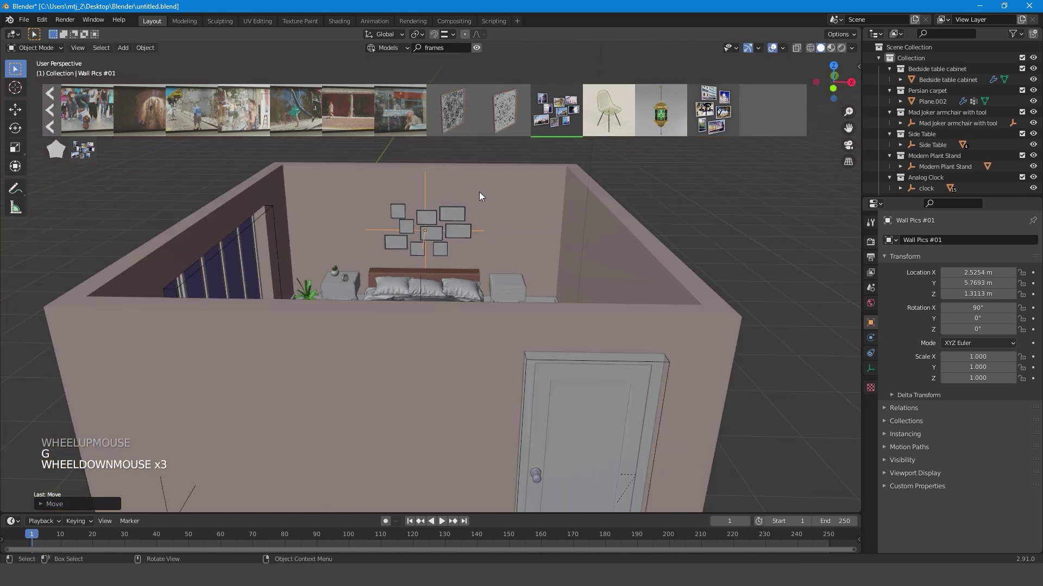
{"action": "key", "text": "g"}
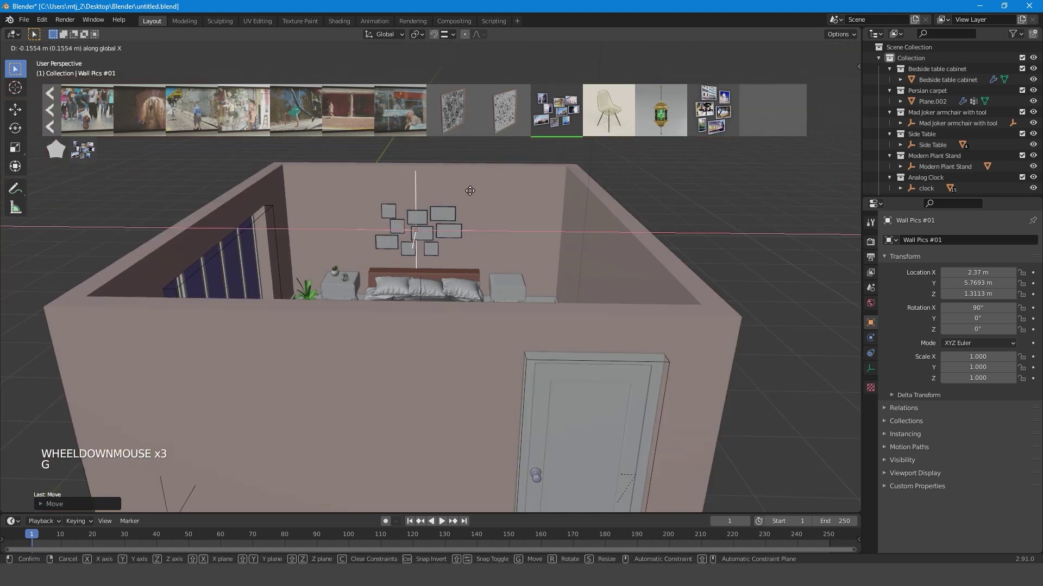
{"action": "key", "text": "Escape"}
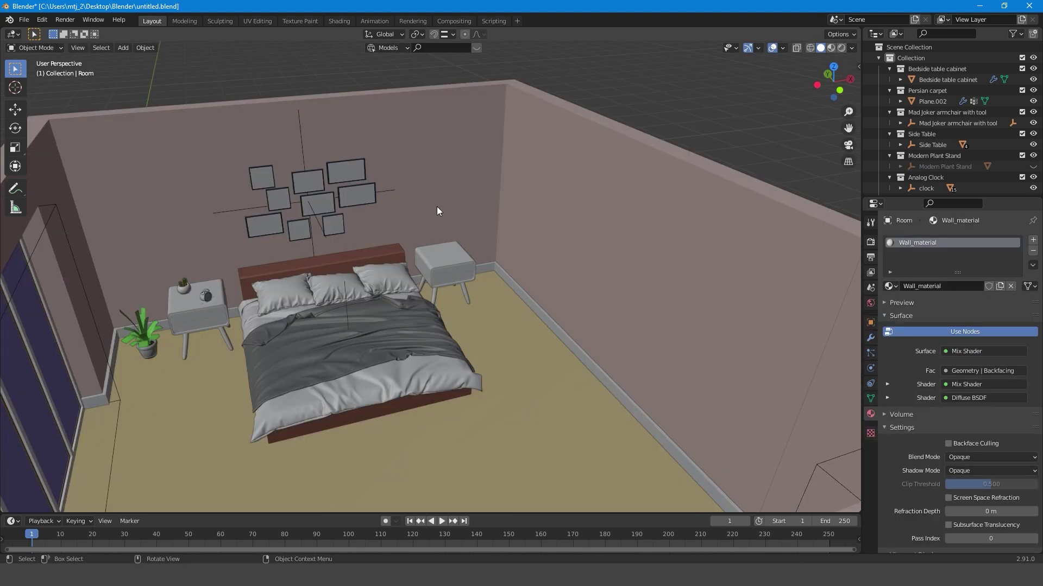
Step: Reset the selection to the Room object alone and show the BlenderKit asset bar
{"action": "key", "text": "a"}
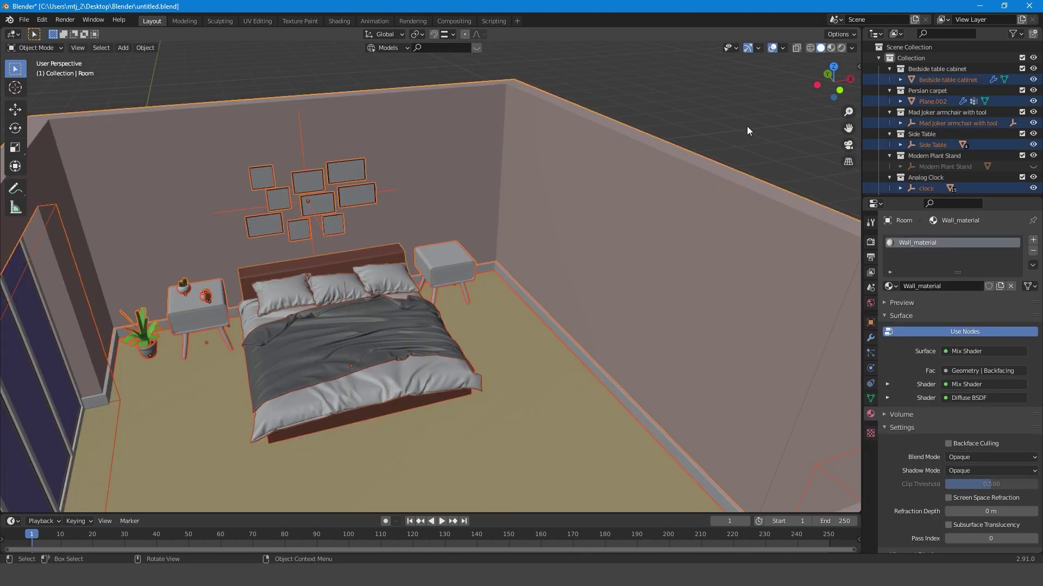
{"action": "key", "text": "alt+a"}
{"action": "left_click", "coordinate": [476, 48]}
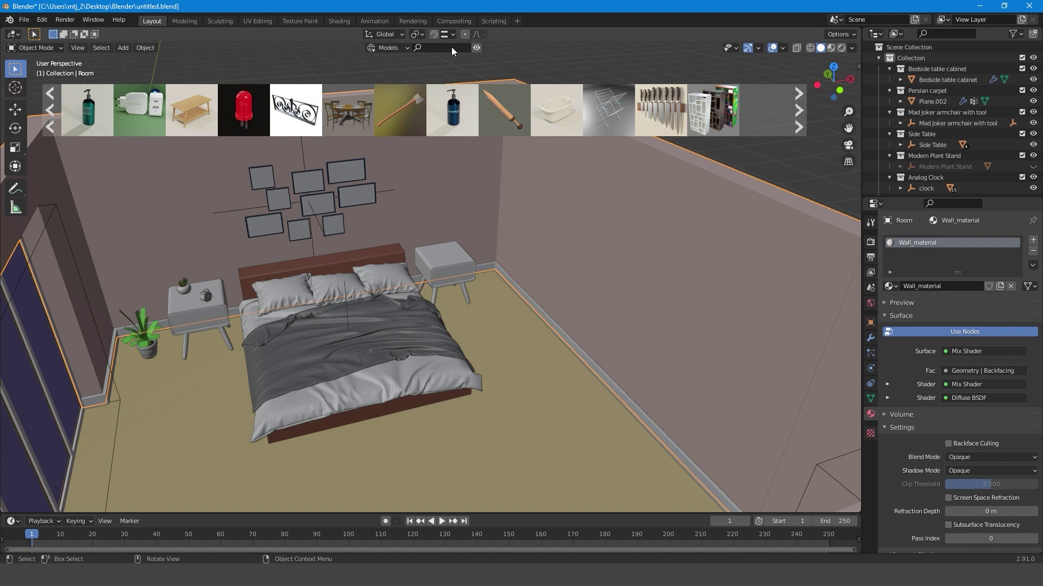
Step: Switch the BlenderKit asset type to Materials and search for "plaster"
{"action": "left_click", "coordinate": [452, 46]}
{"action": "type", "text": "plaster"}
{"action": "key", "text": "Return"}
{"action": "left_click", "coordinate": [389, 48]}
{"action": "left_click", "coordinate": [397, 72]}
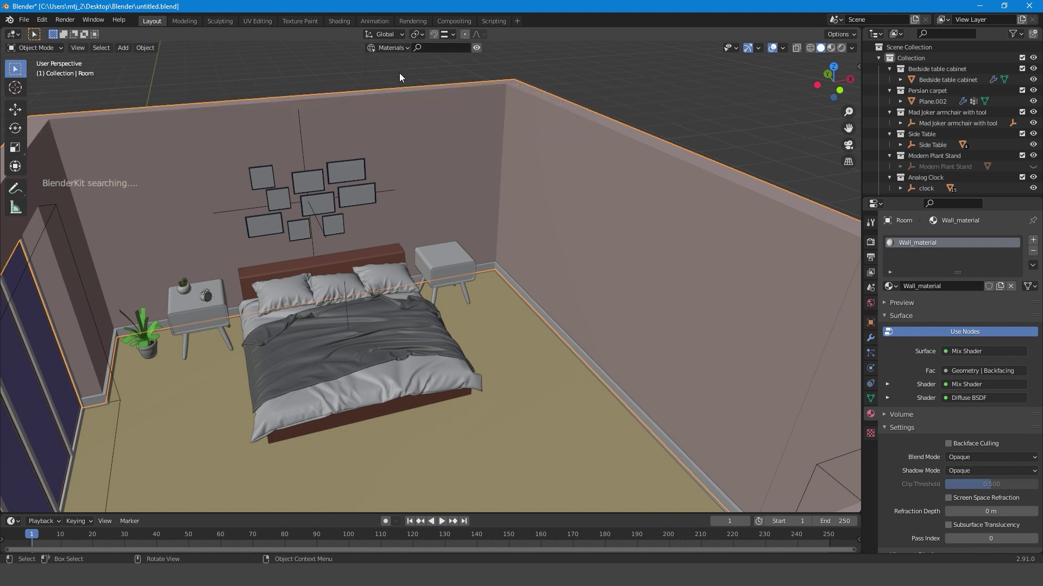
{"action": "left_click", "coordinate": [459, 48]}
{"action": "mouse_move", "coordinate": [356, 105]}
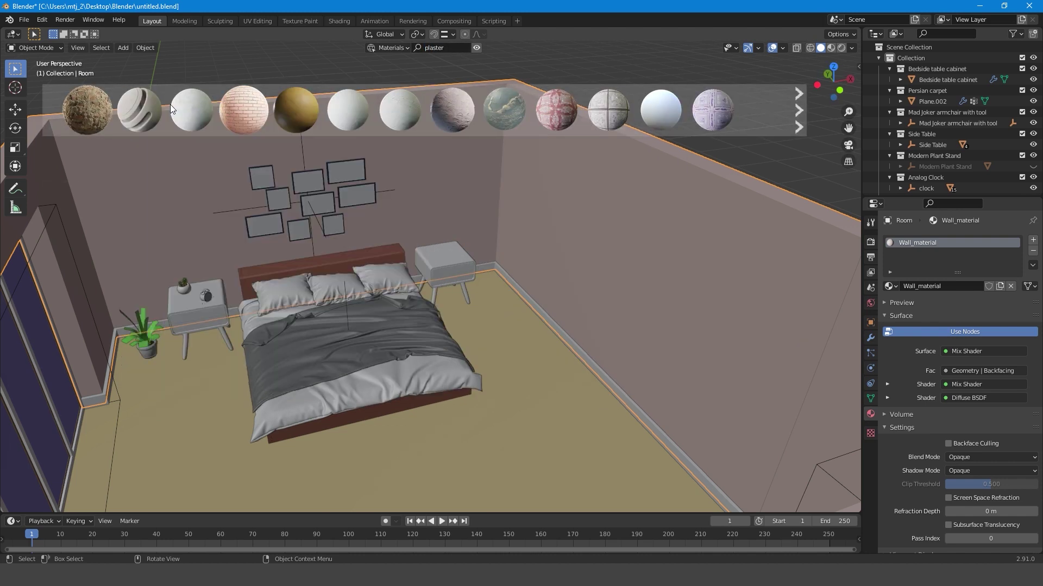
Step: Apply the BlenderKit Coarse Plaster material to the Room walls and show the viewport in Material Preview shading
{"action": "left_click_drag", "start_coordinate": [183, 105], "coordinate": [622, 213]}
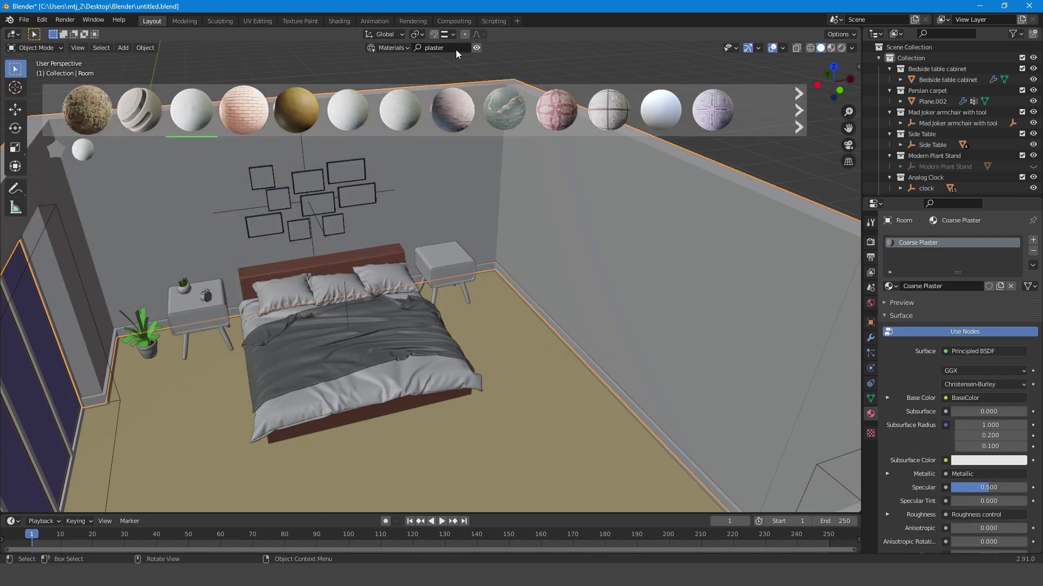
{"action": "left_click", "coordinate": [431, 49]}
{"action": "left_click", "coordinate": [817, 176]}
{"action": "key", "text": "z"}
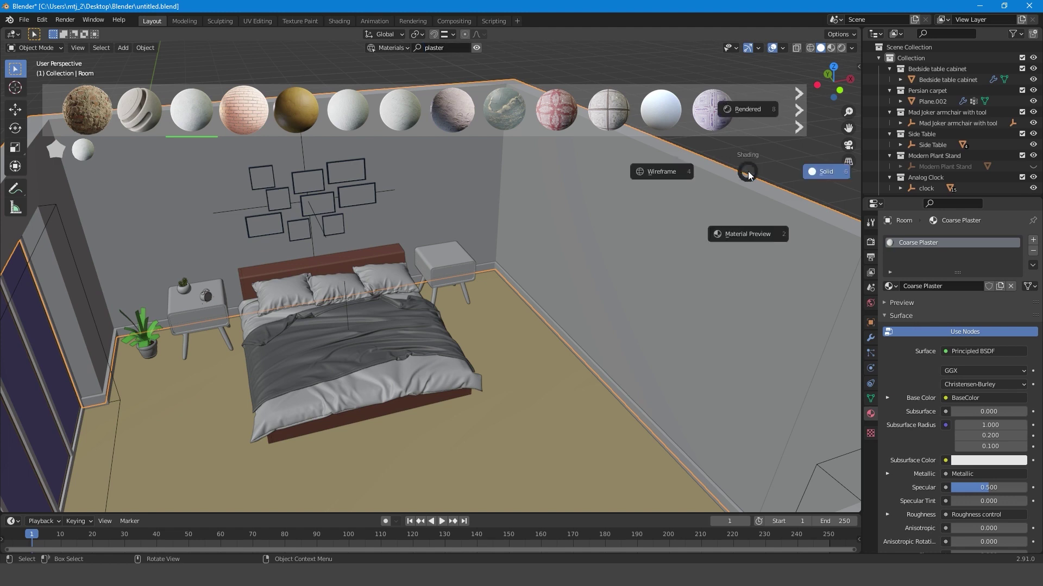
{"action": "left_click", "coordinate": [728, 236]}
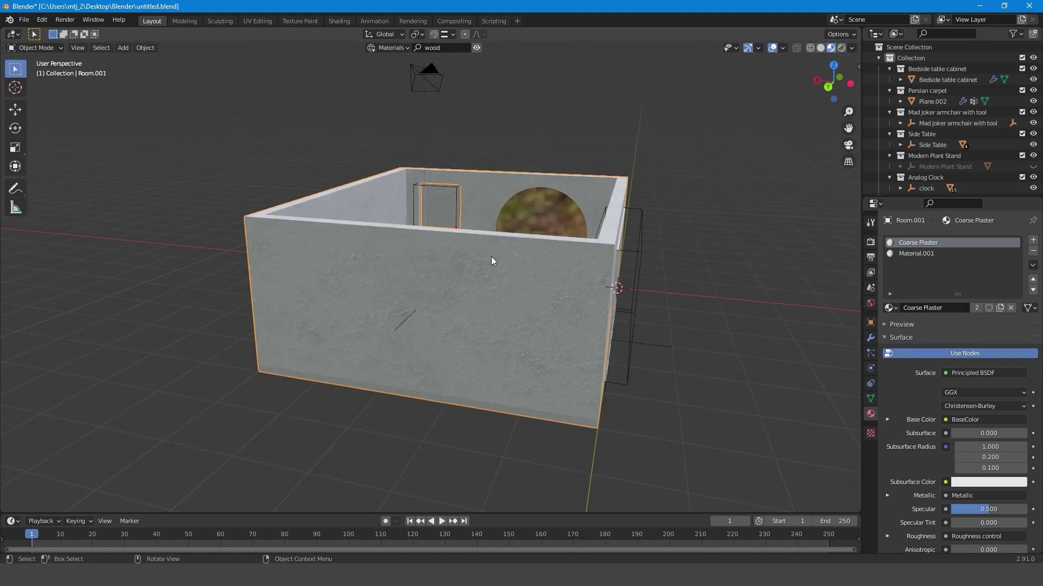
Step: Duplicate the wall section behind the bed from the room walls and separate it into its own object
{"action": "middle_click_drag", "start_coordinate": [491, 261], "coordinate": [561, 488]}
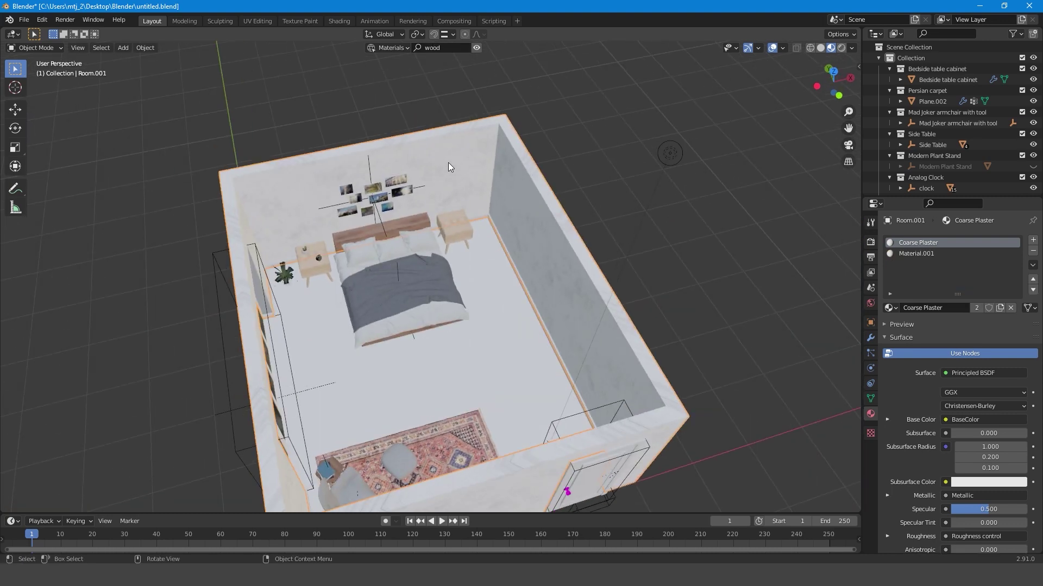
{"action": "key", "text": "shift+d"}
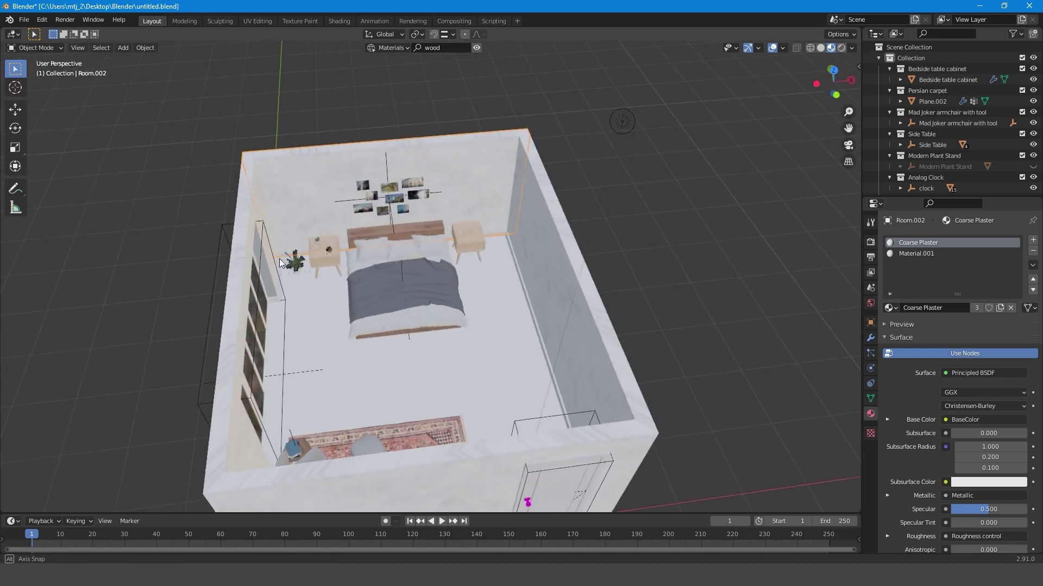
{"action": "middle_click_drag", "start_coordinate": [280, 263], "coordinate": [302, 255]}
Step: Search BlenderKit materials for "brick" and apply Brick Wall Worn to the separated wall behind the bed
{"action": "left_click", "coordinate": [458, 47]}
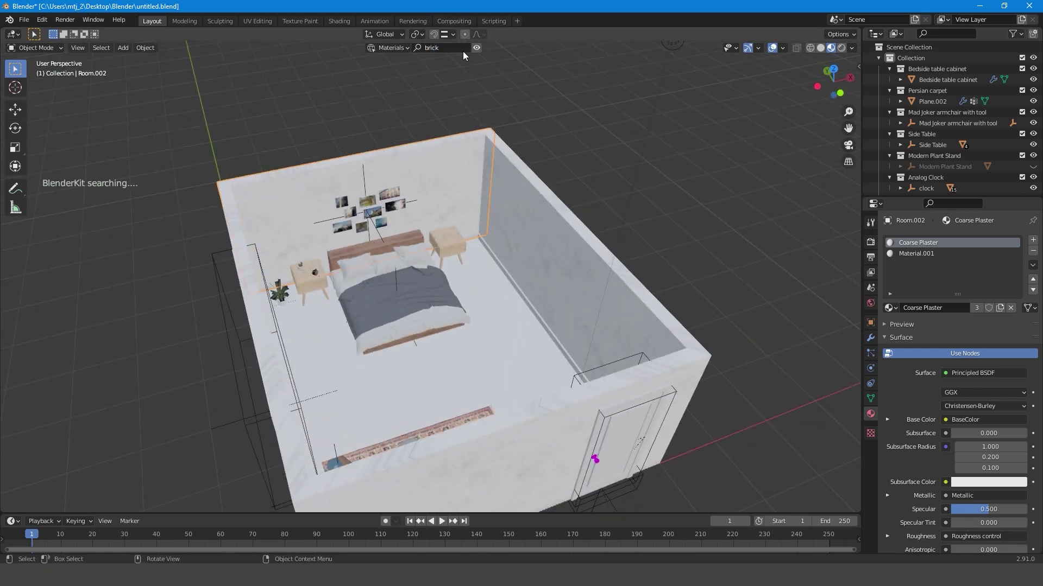
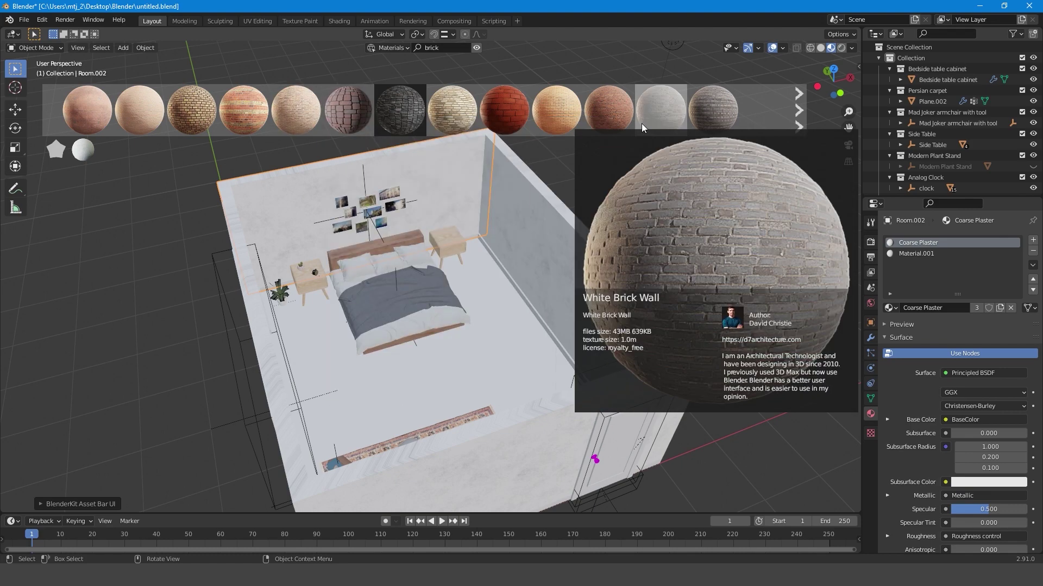
{"action": "left_click_drag", "start_coordinate": [594, 126], "coordinate": [421, 185]}
{"action": "left_click_drag", "start_coordinate": [465, 229], "coordinate": [460, 174]}
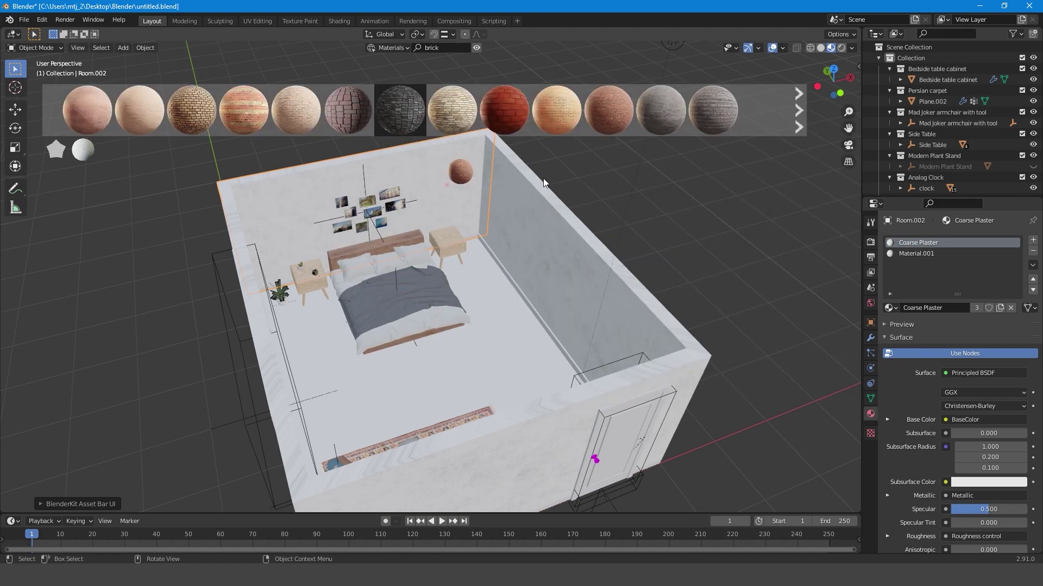
{"action": "middle_click_drag", "start_coordinate": [563, 191], "coordinate": [395, 299]}
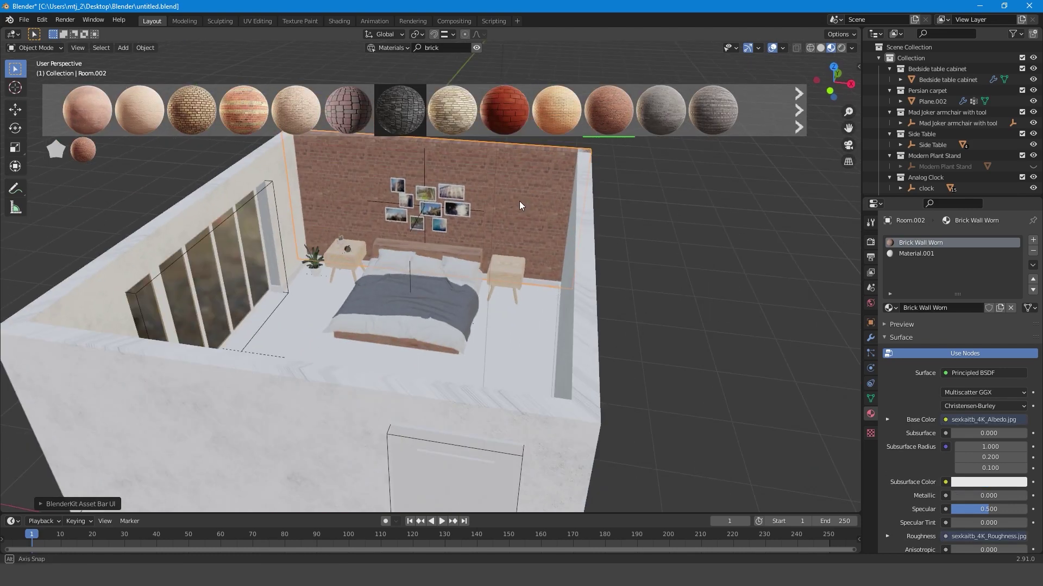
{"action": "scroll", "coordinate": [519, 201], "scroll_direction": "up", "scroll_amount": 3}
{"action": "scroll", "coordinate": [529, 204], "scroll_direction": "down", "scroll_amount": 5}
{"action": "scroll", "coordinate": [529, 204], "scroll_direction": "up", "scroll_amount": 3}
Step: Search BlenderKit materials for "wooden floor" and apply Glossy wooden floor to the Floor object
{"action": "left_click", "coordinate": [395, 300]}
{"action": "key", "text": "KP_7"}
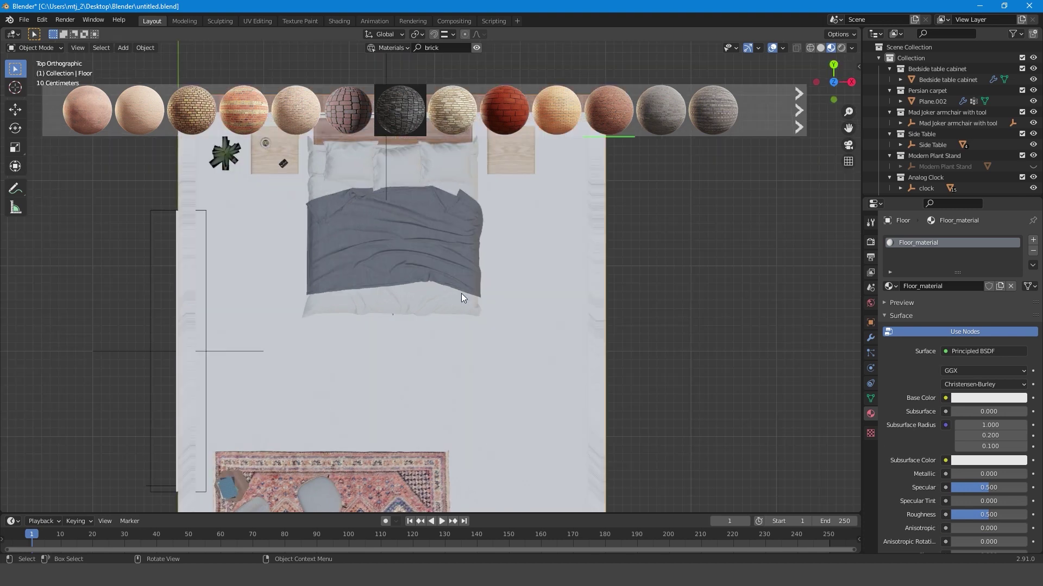
{"action": "left_click", "coordinate": [449, 50]}
{"action": "type", "text": "wooden floor"}
{"action": "key", "text": "Return"}
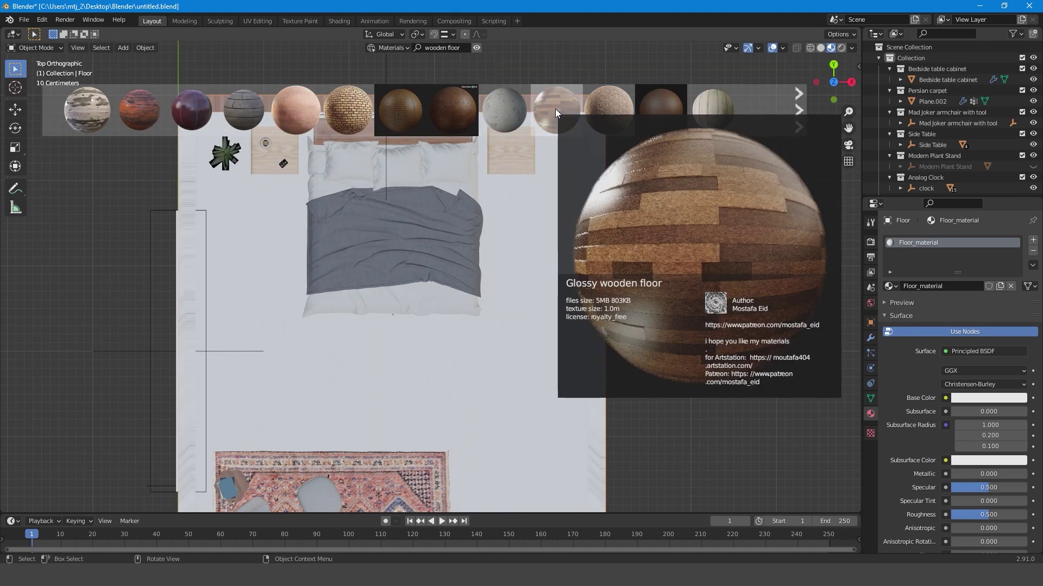
{"action": "left_click_drag", "start_coordinate": [555, 109], "coordinate": [464, 336]}
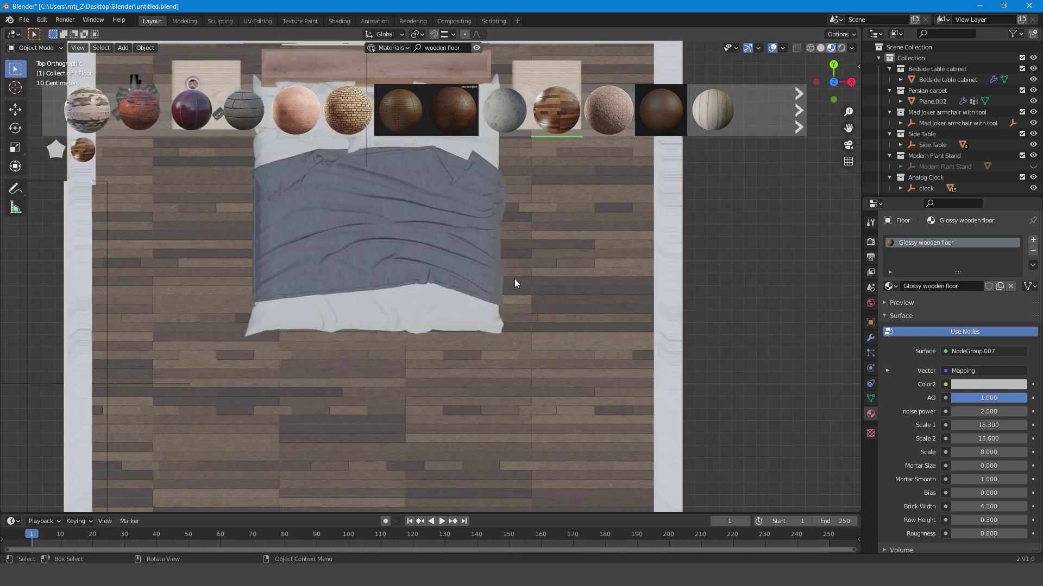
Step: Replace the floor material with Wood Painted White and browse the other wooden floor materials
{"action": "mouse_move", "coordinate": [514, 278]}
{"action": "middle_mouse_down"}
{"action": "mouse_move", "coordinate": [650, 227]}
{"action": "mouse_move", "coordinate": [677, 254]}
{"action": "mouse_move", "coordinate": [488, 264]}
{"action": "mouse_move", "coordinate": [511, 288]}
{"action": "mouse_move", "coordinate": [458, 231]}
{"action": "mouse_move", "coordinate": [472, 228]}
{"action": "middle_mouse_up"}
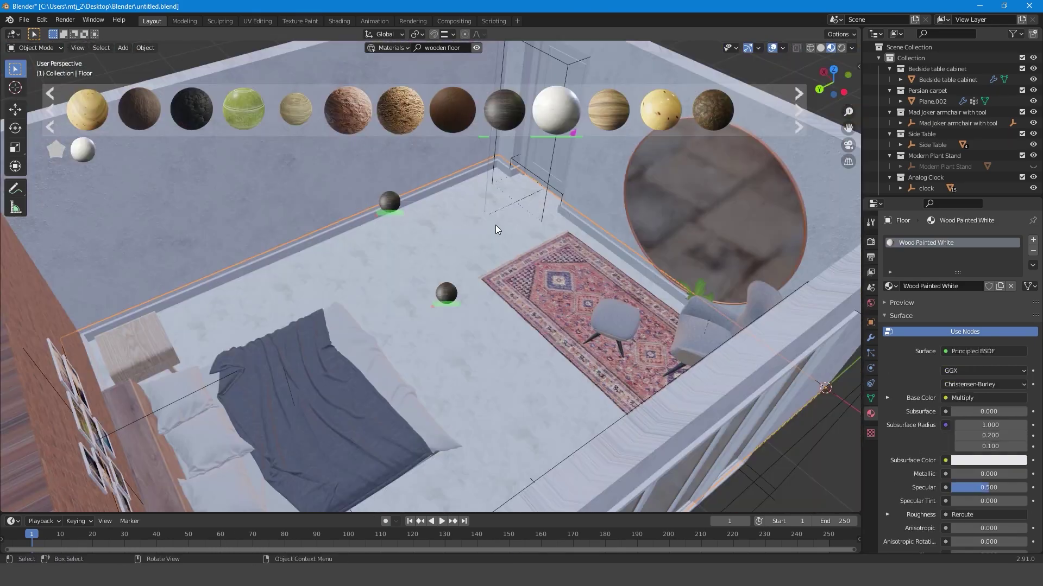
{"action": "scroll", "coordinate": [457, 275], "scroll_direction": "up", "scroll_amount": 3}
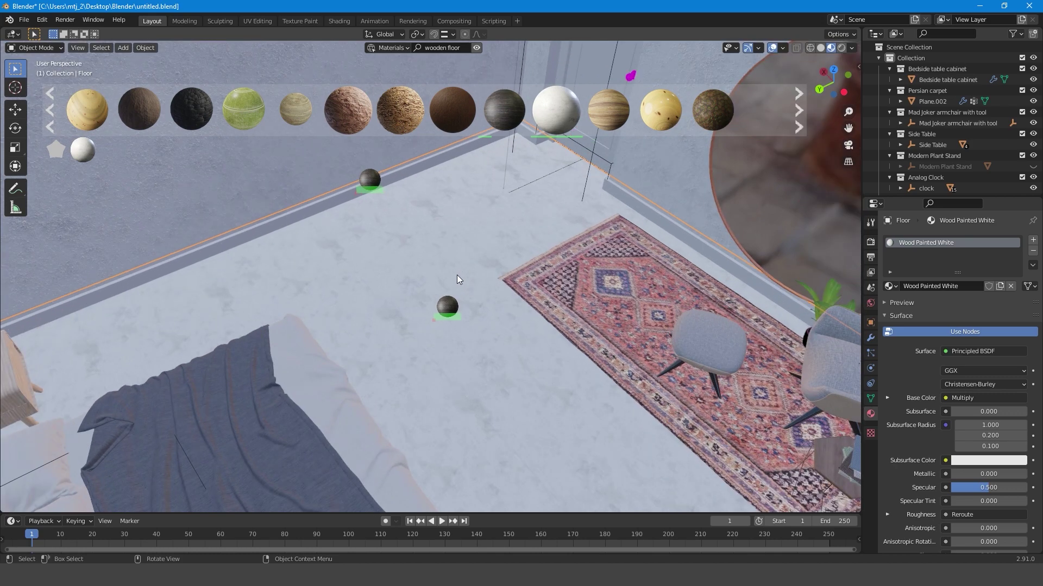
{"action": "mouse_move", "coordinate": [653, 108]}
{"action": "scroll", "coordinate": [659, 110], "scroll_direction": "down", "scroll_amount": 3}
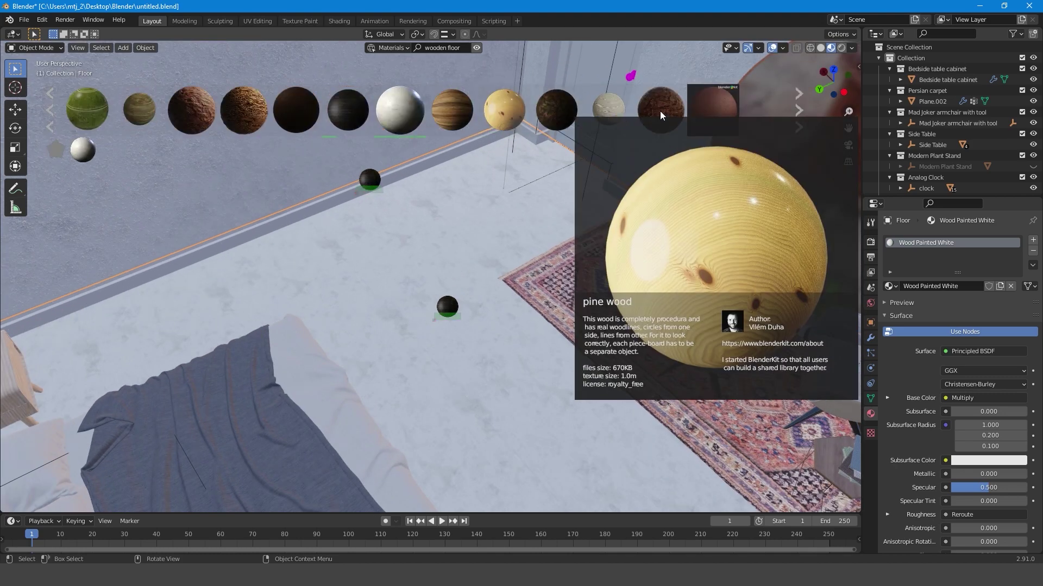
{"action": "scroll", "coordinate": [666, 106], "scroll_direction": "down", "scroll_amount": 2}
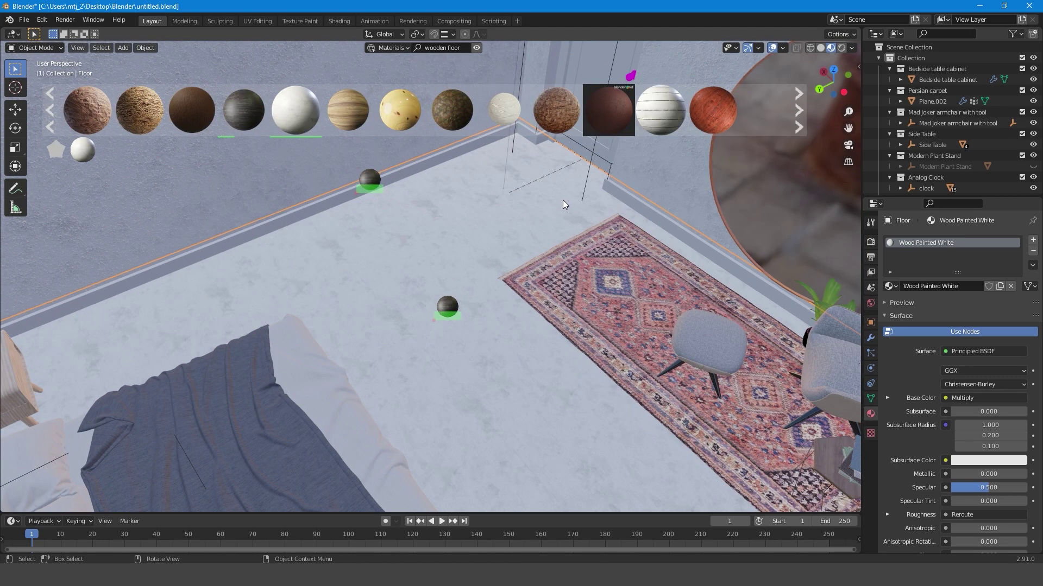
{"action": "scroll", "coordinate": [507, 318], "scroll_direction": "up", "scroll_amount": 1}
Step: Align the camera to a low interior view of the armchair corner, round mirror and windows
{"action": "middle_click_drag", "start_coordinate": [506, 318], "coordinate": [412, 290]}
{"action": "scroll", "coordinate": [405, 282], "scroll_direction": "down", "scroll_amount": 2}
{"action": "key", "text": "ctrl+alt+KP_0"}
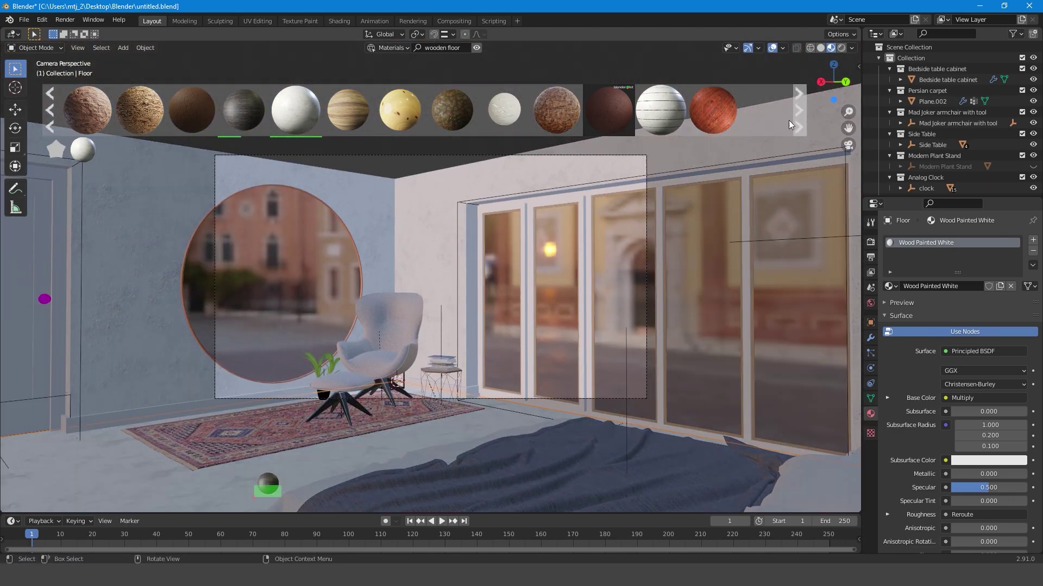
Step: Hide the BlenderKit asset bar and lock the camera to the view, refining its framing of the armchair corner
{"action": "left_click", "coordinate": [476, 48]}
{"action": "key", "text": "n"}
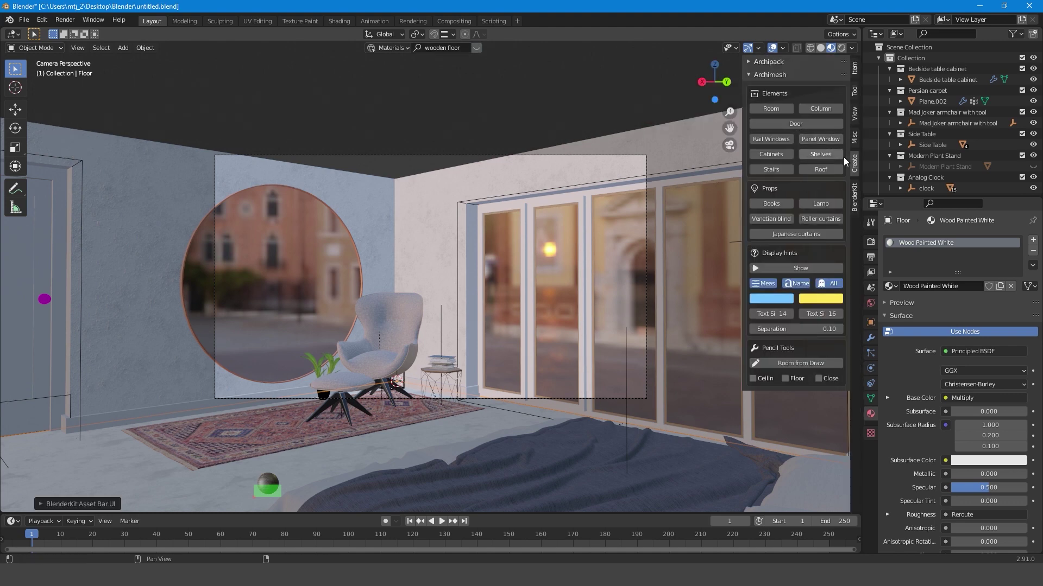
{"action": "left_click", "coordinate": [855, 112]}
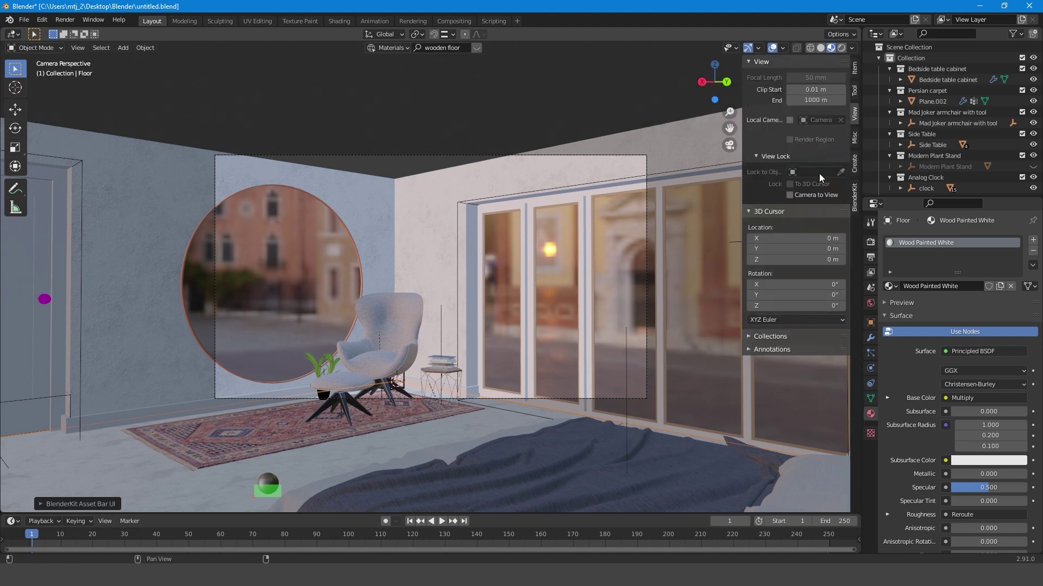
{"action": "left_click", "coordinate": [803, 198]}
{"action": "scroll", "coordinate": [464, 250], "scroll_direction": "up", "scroll_amount": 1}
{"action": "middle_click_drag", "start_coordinate": [463, 249], "coordinate": [473, 272], "text": "ctrl"}
{"action": "scroll", "coordinate": [588, 354], "scroll_direction": "up", "scroll_amount": 2}
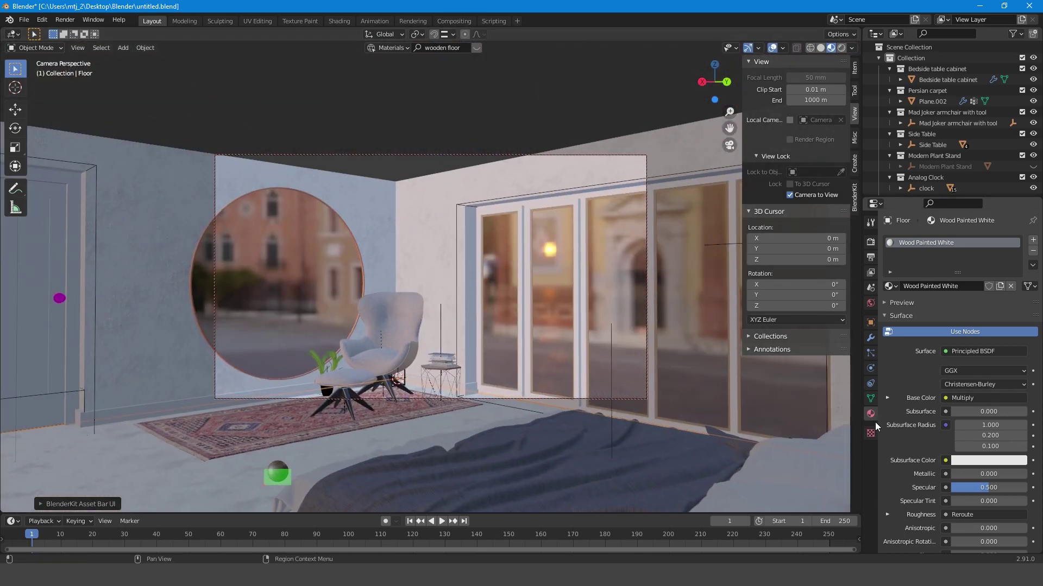
Step: Select the Camera object and set its focal length to 30 mm
{"action": "scroll", "coordinate": [929, 135], "scroll_direction": "down", "scroll_amount": 6}
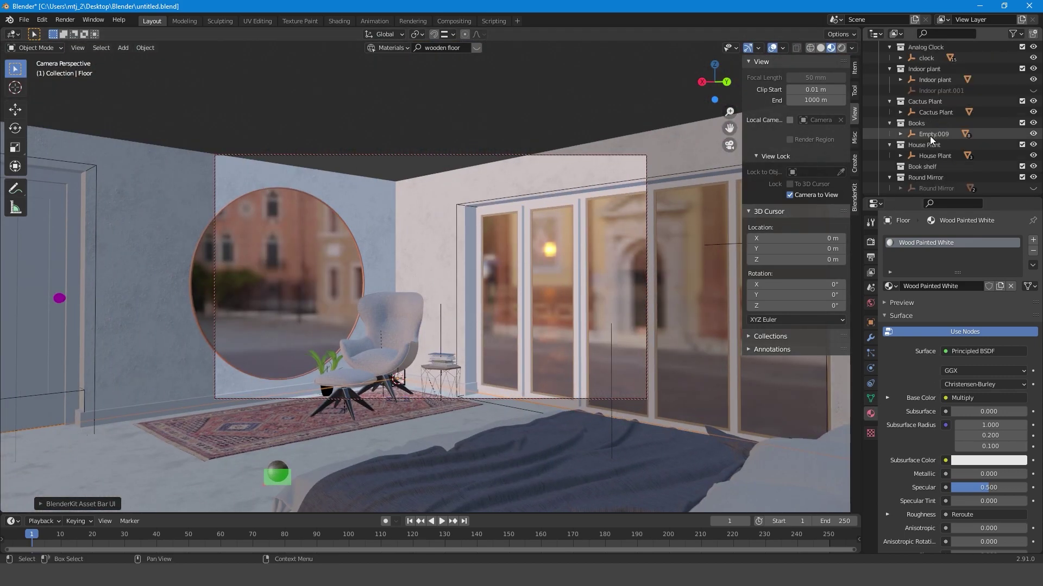
{"action": "left_click", "coordinate": [914, 143]}
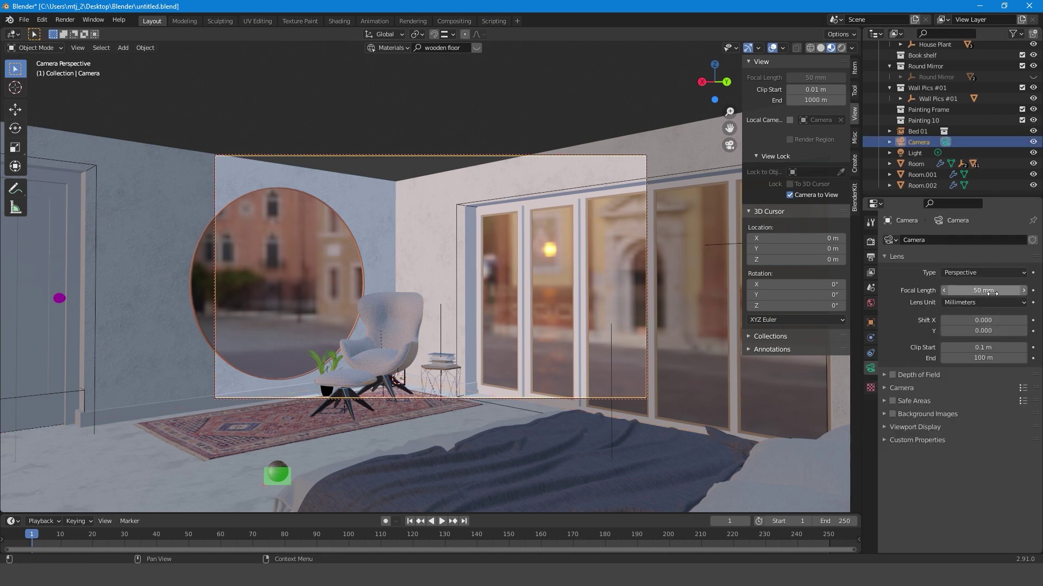
{"action": "left_click_drag", "start_coordinate": [992, 294], "coordinate": [969, 294]}
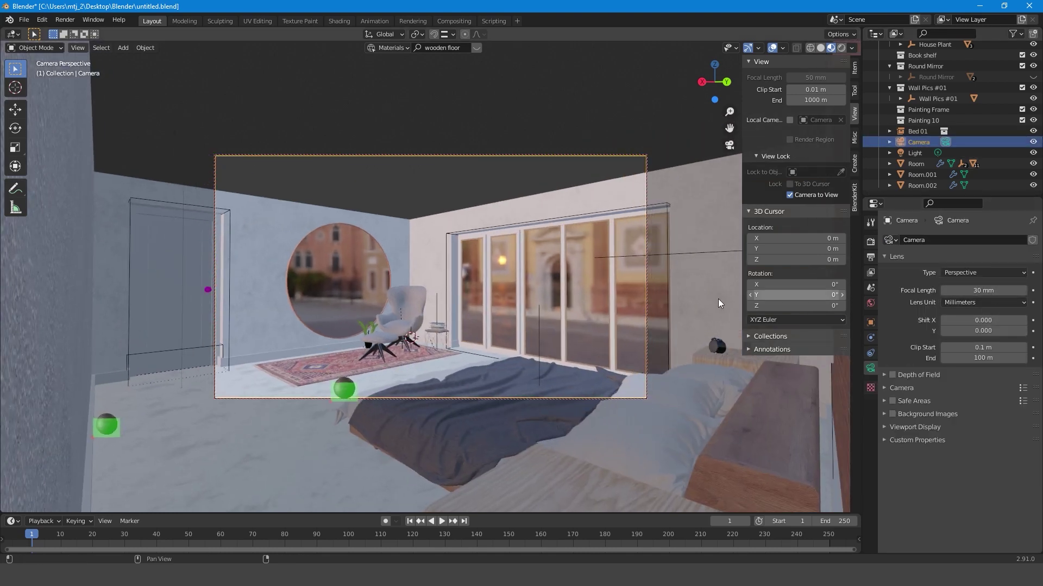
Step: Reposition the camera just above the bedside table, framing the bed, armchair, round mirror and windows
{"action": "middle_click_drag", "start_coordinate": [583, 307], "coordinate": [529, 285], "text": "shift"}
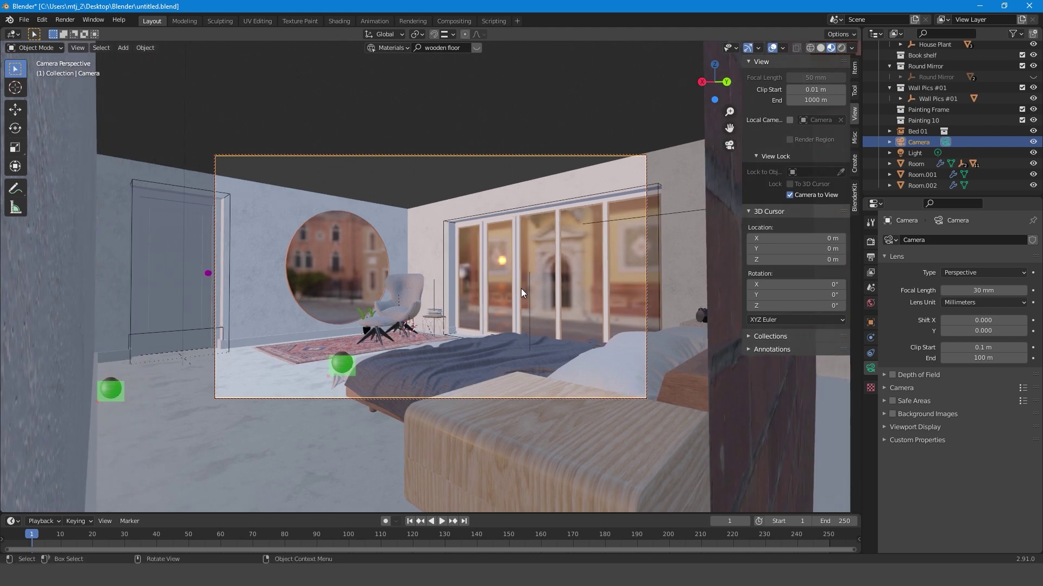
{"action": "middle_click_drag", "start_coordinate": [525, 287], "coordinate": [480, 304]}
{"action": "scroll", "coordinate": [483, 285], "scroll_direction": "up", "scroll_amount": 1}
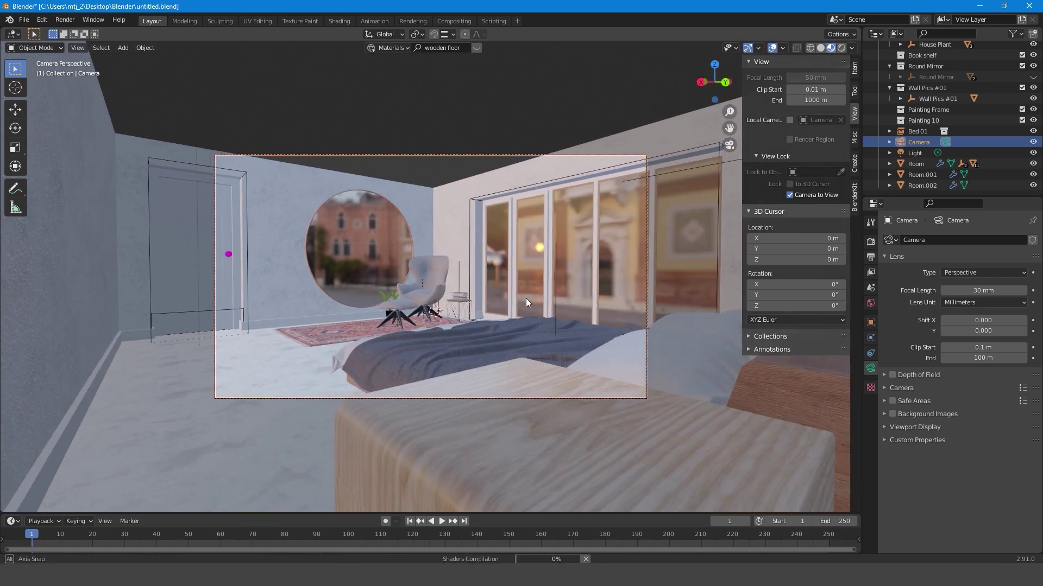
{"action": "middle_click_drag", "start_coordinate": [506, 299], "coordinate": [480, 297], "text": "shift"}
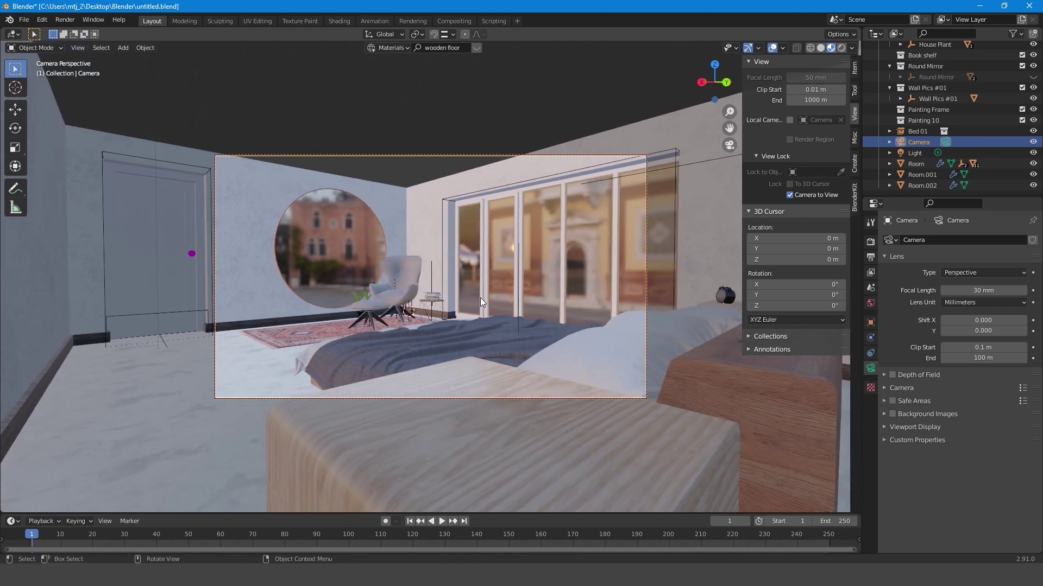
Step: Select the cactus on the bedside table next to the house plant, working from a top view
{"action": "key", "text": "KP_7"}
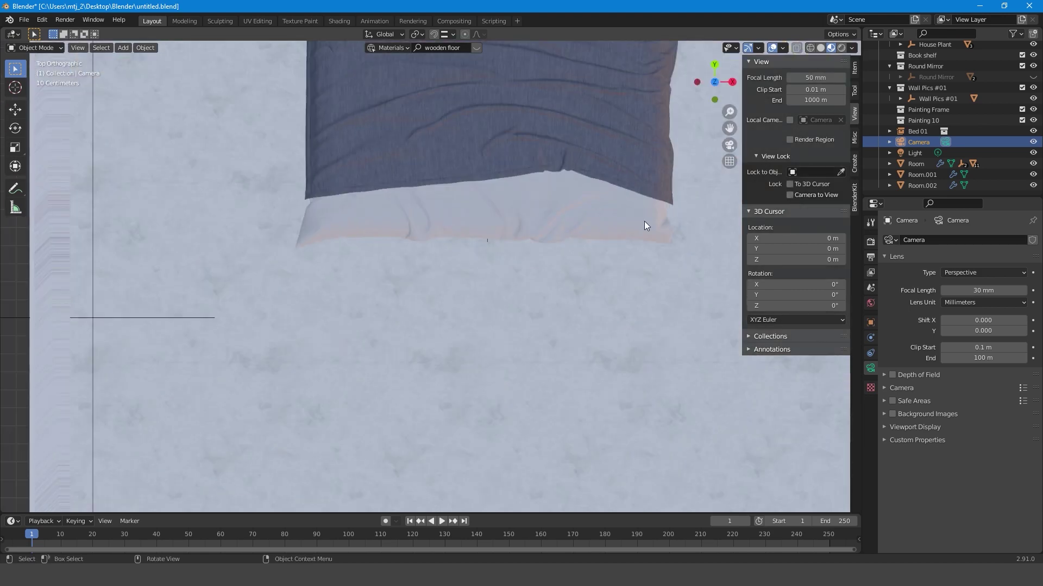
{"action": "scroll", "coordinate": [644, 221], "scroll_direction": "down", "scroll_amount": 6}
{"action": "middle_click_drag", "start_coordinate": [393, 191], "coordinate": [330, 326], "text": "shift"}
{"action": "scroll", "coordinate": [330, 325], "scroll_direction": "up", "scroll_amount": 4}
{"action": "left_click", "coordinate": [148, 302]}
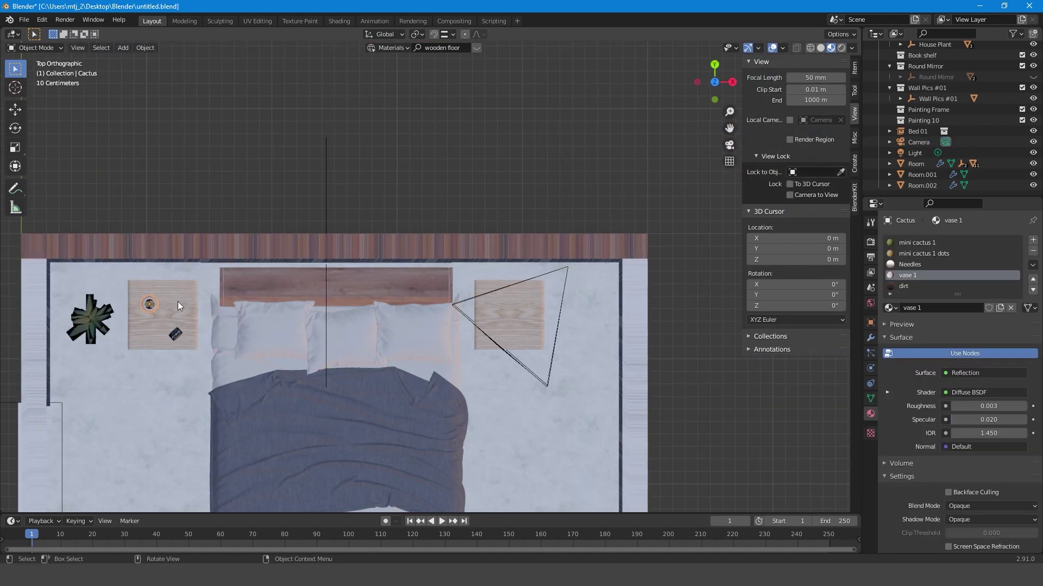
{"action": "key", "text": "g"}
{"action": "key", "text": "y"}
{"action": "key", "text": "x"}
{"action": "right_click", "coordinate": [319, 313]}
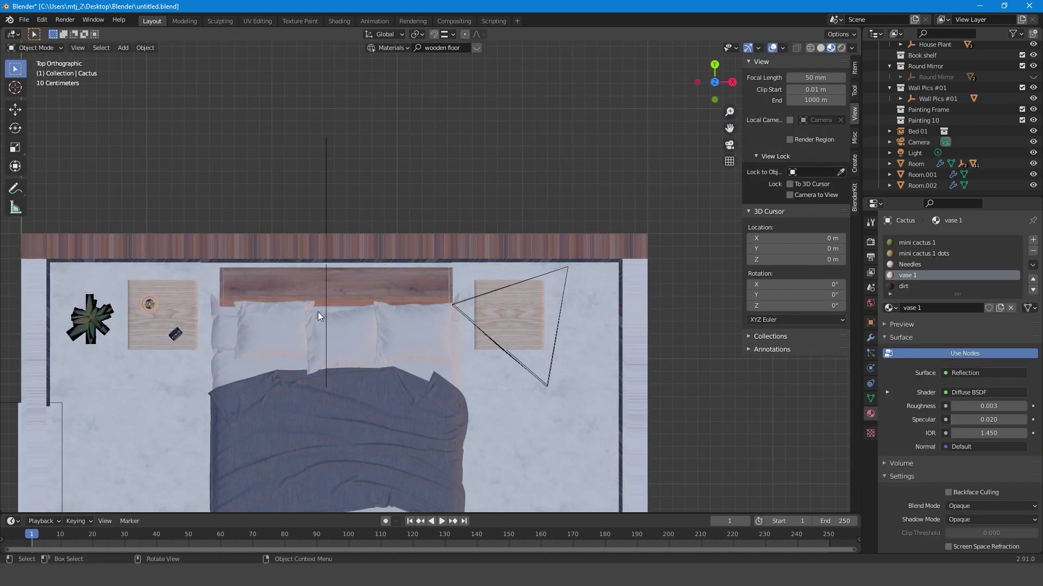
Step: Duplicate the cactus onto the other bedside table, about 2.7 m along X and about 0.08 m along Y
{"action": "key", "text": "shift+d"}
{"action": "key", "text": "x"}
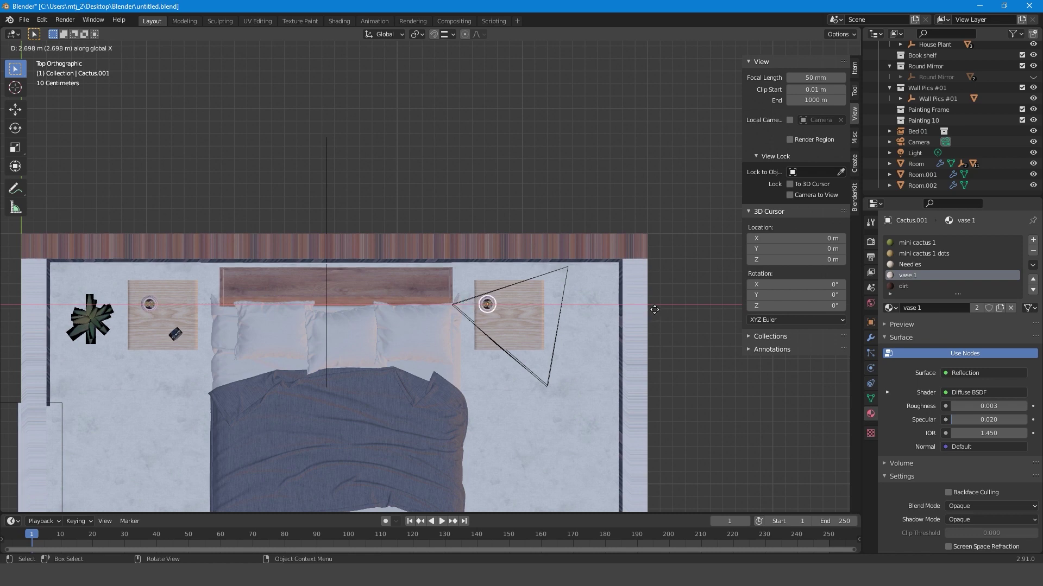
{"action": "left_click", "coordinate": [655, 309]}
{"action": "key", "text": "g"}
{"action": "key", "text": "y"}
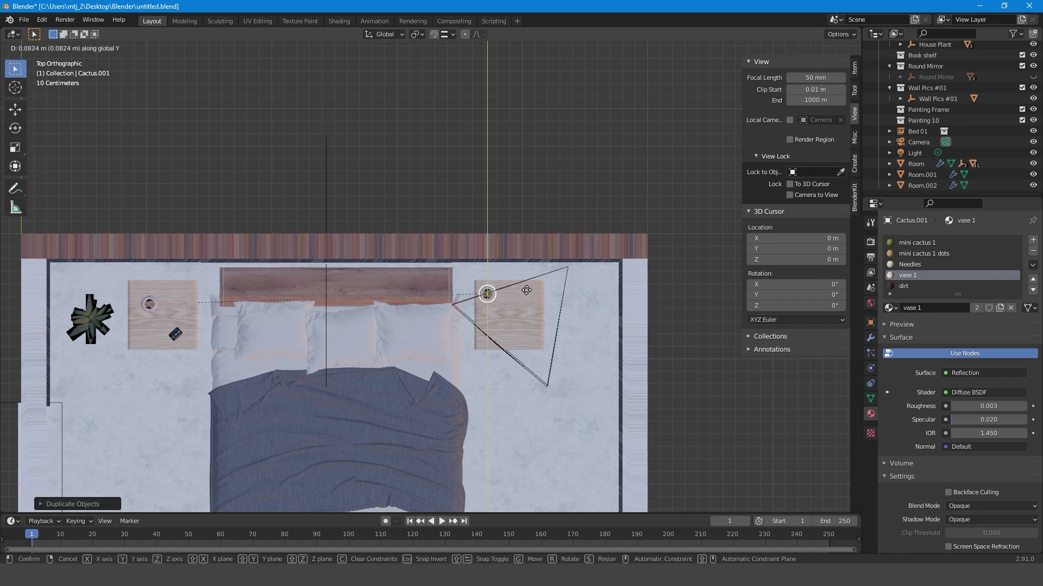
{"action": "left_click", "coordinate": [527, 290]}
Step: Enable depth of field on the Camera and set its focus object to the armchair's base seat
{"action": "scroll", "coordinate": [505, 315], "scroll_direction": "down", "scroll_amount": 2}
{"action": "middle_click_drag", "start_coordinate": [379, 397], "coordinate": [475, 50], "text": "shift"}
{"action": "scroll", "coordinate": [435, 190], "scroll_direction": "down", "scroll_amount": 1}
{"action": "scroll", "coordinate": [416, 249], "scroll_direction": "up", "scroll_amount": 2}
{"action": "key", "text": "KP_0"}
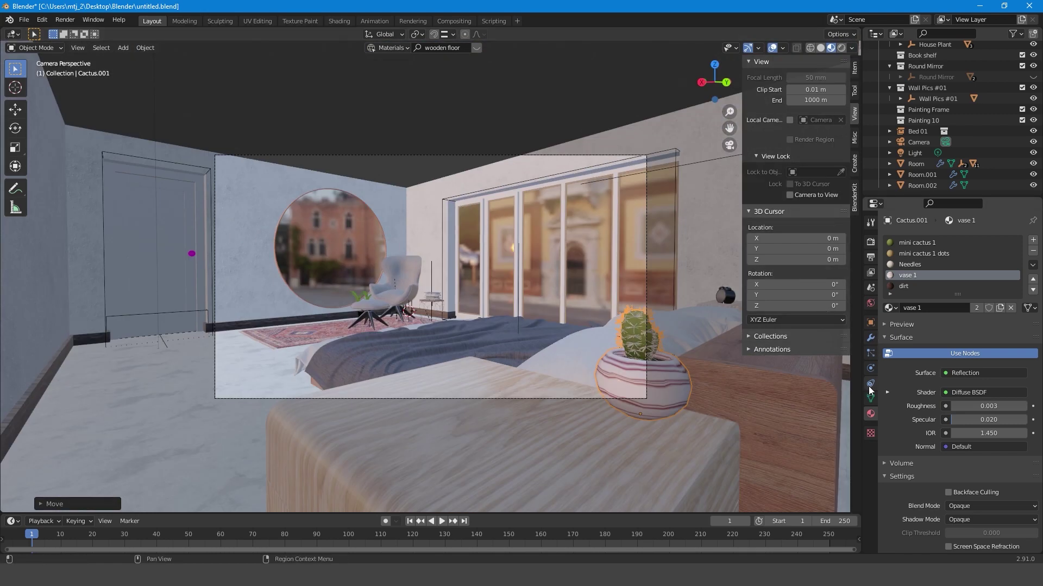
{"action": "left_click", "coordinate": [918, 141]}
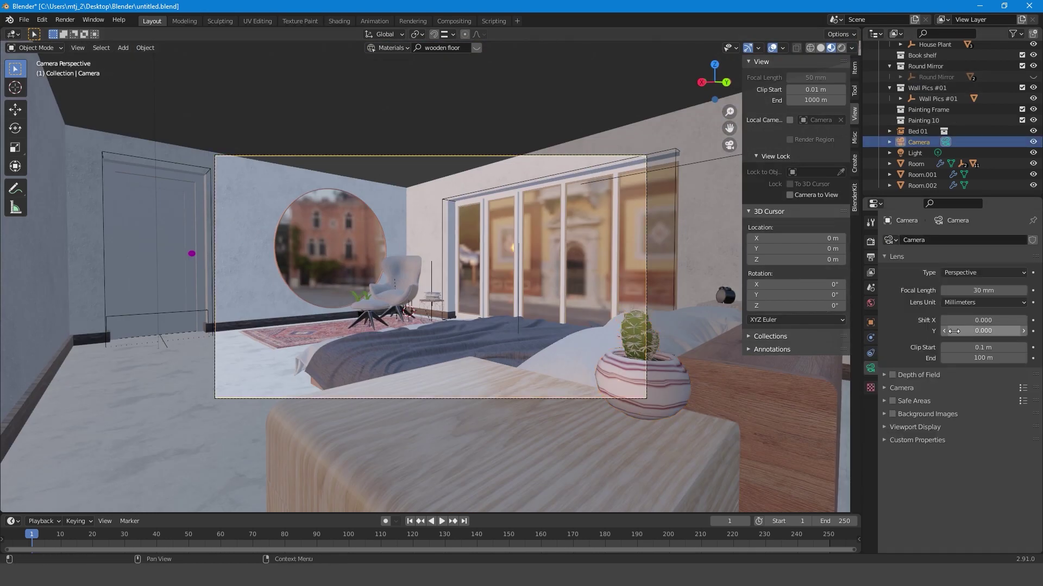
{"action": "left_click", "coordinate": [892, 374]}
{"action": "left_click", "coordinate": [883, 375]}
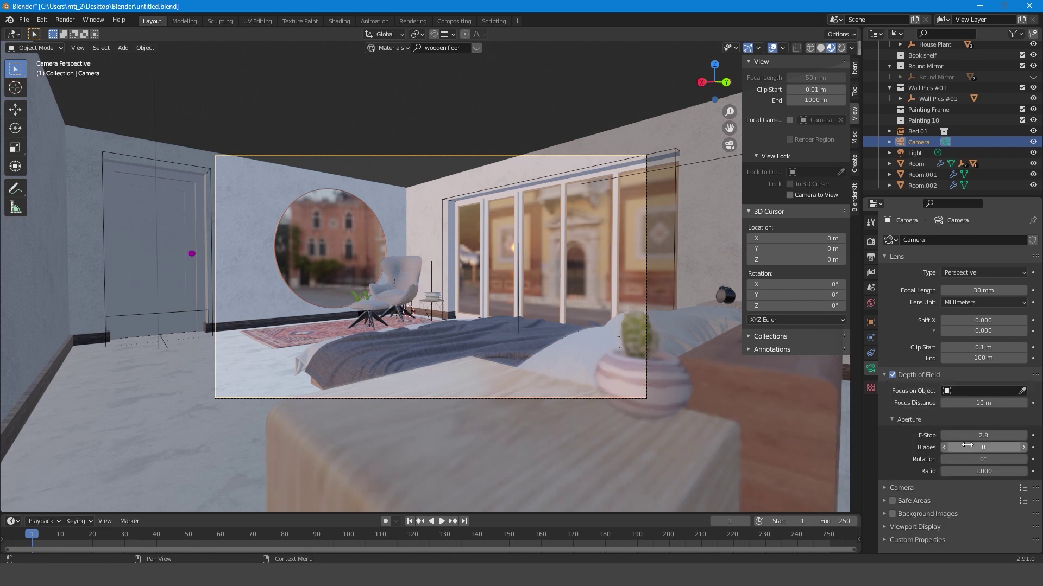
{"action": "left_click", "coordinate": [1021, 391]}
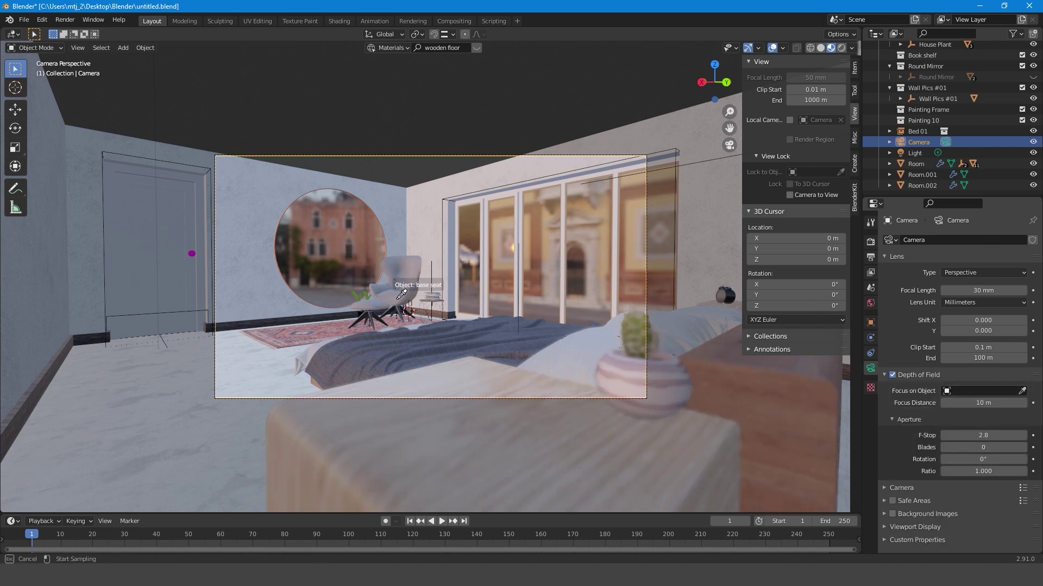
{"action": "left_click", "coordinate": [404, 305]}
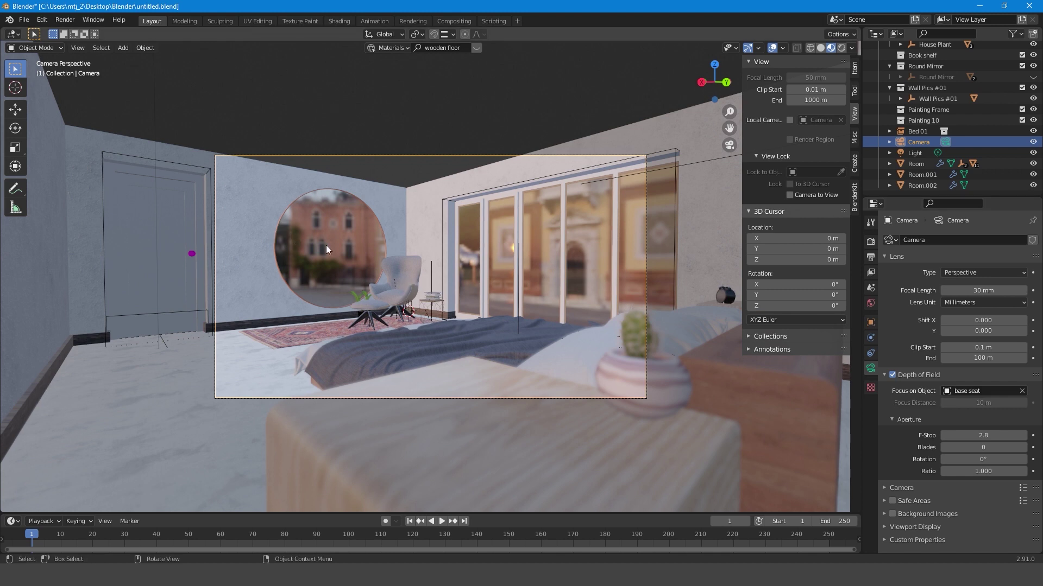
Step: Bring up the BlenderKit material results for wooden floor and save the Blender file
{"action": "key", "text": "Return"}
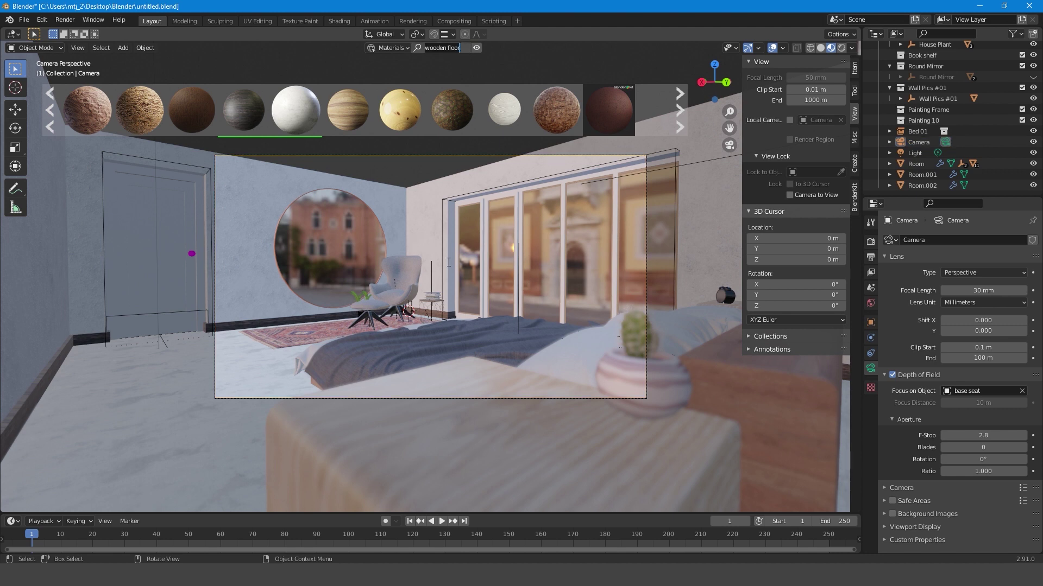
{"action": "left_click", "coordinate": [477, 48]}
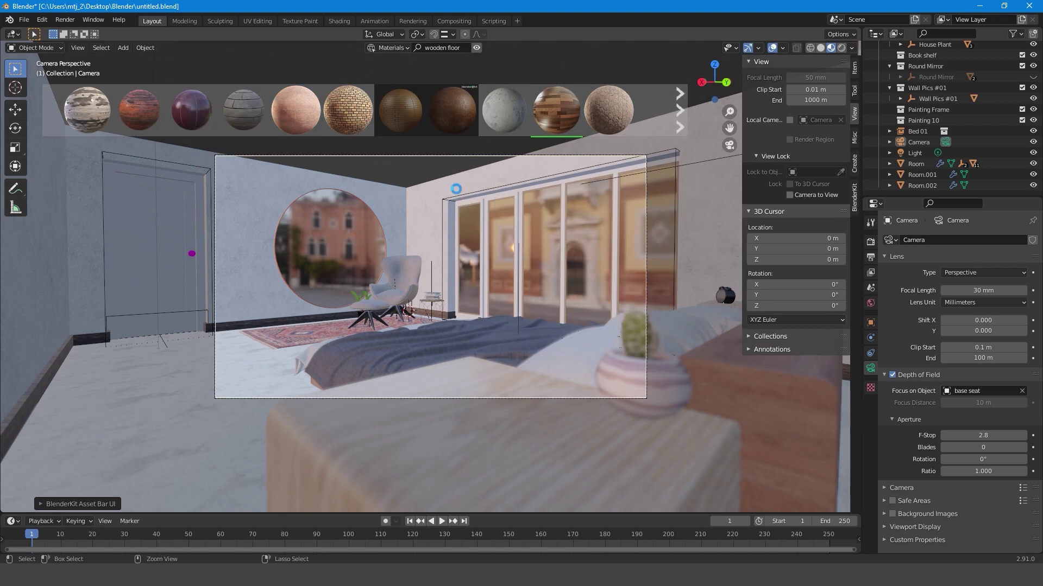
{"action": "key", "text": "ctrl+s"}
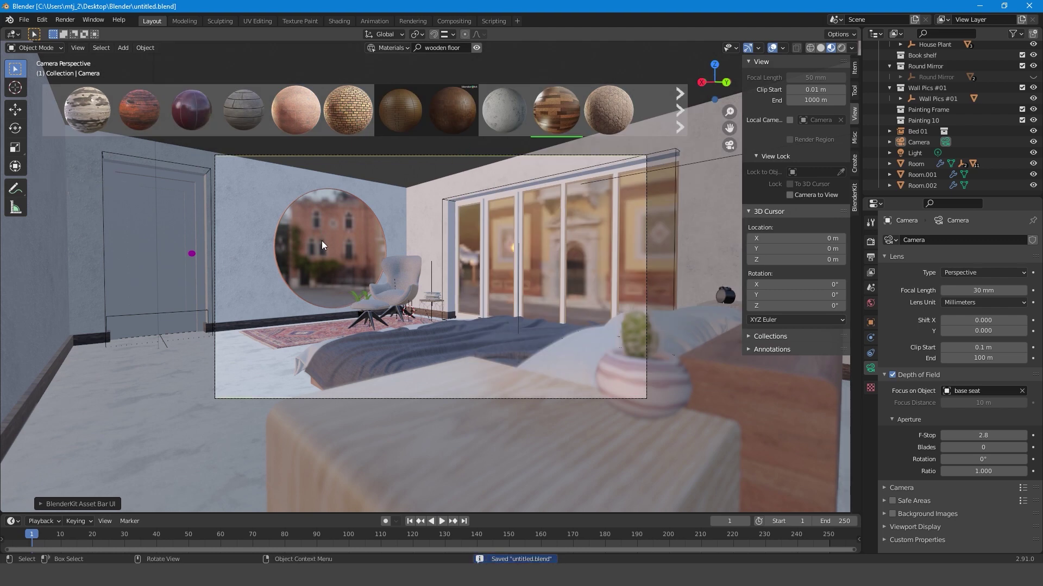
Step: Try the baseboard's Wood dark material on the floor, look it over and undo the change
{"action": "middle_click_drag", "start_coordinate": [322, 240], "coordinate": [443, 249]}
{"action": "scroll", "coordinate": [267, 233], "scroll_direction": "up", "scroll_amount": 3}
{"action": "left_click", "coordinate": [206, 211]}
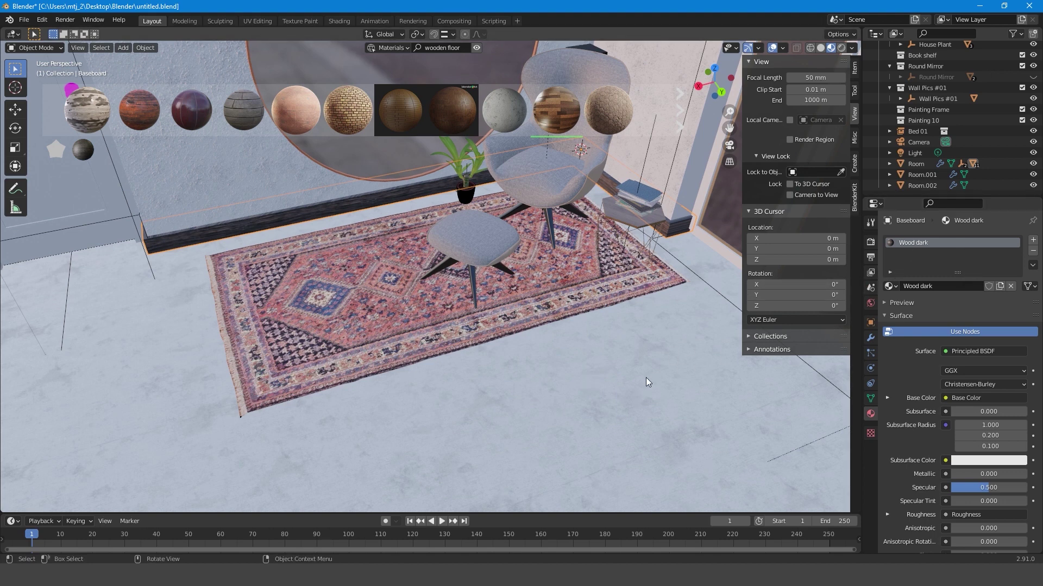
{"action": "left_click_drag", "start_coordinate": [907, 287], "coordinate": [520, 401]}
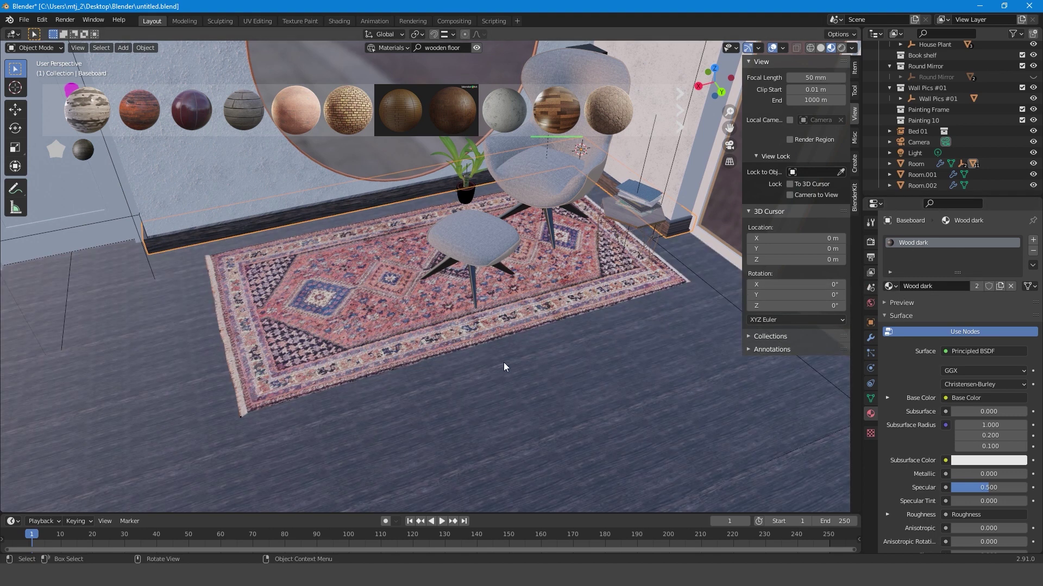
{"action": "middle_click_drag", "start_coordinate": [503, 363], "coordinate": [246, 308]}
{"action": "middle_click_drag", "start_coordinate": [429, 353], "coordinate": [448, 318]}
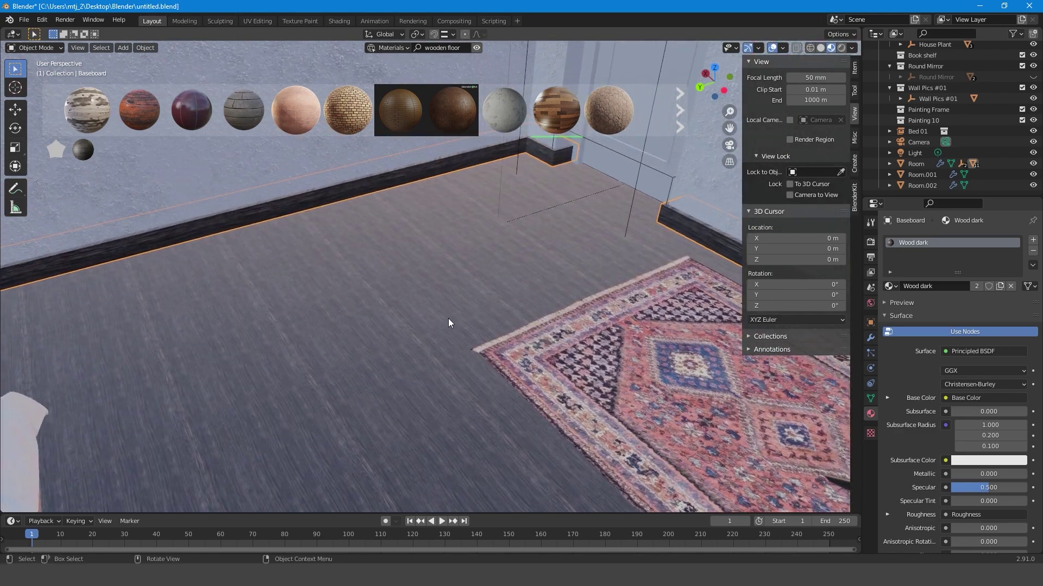
{"action": "key", "text": "ctrl+z"}
Step: Try the floor's Wood Painted White material on the baseboard
{"action": "mouse_move", "coordinate": [503, 297]}
{"action": "middle_mouse_down"}
{"action": "mouse_move", "coordinate": [482, 285]}
{"action": "mouse_move", "coordinate": [514, 311]}
{"action": "mouse_move", "coordinate": [367, 311]}
{"action": "middle_mouse_up"}
{"action": "left_click", "coordinate": [368, 311]}
{"action": "middle_click_drag", "start_coordinate": [432, 318], "coordinate": [617, 260]}
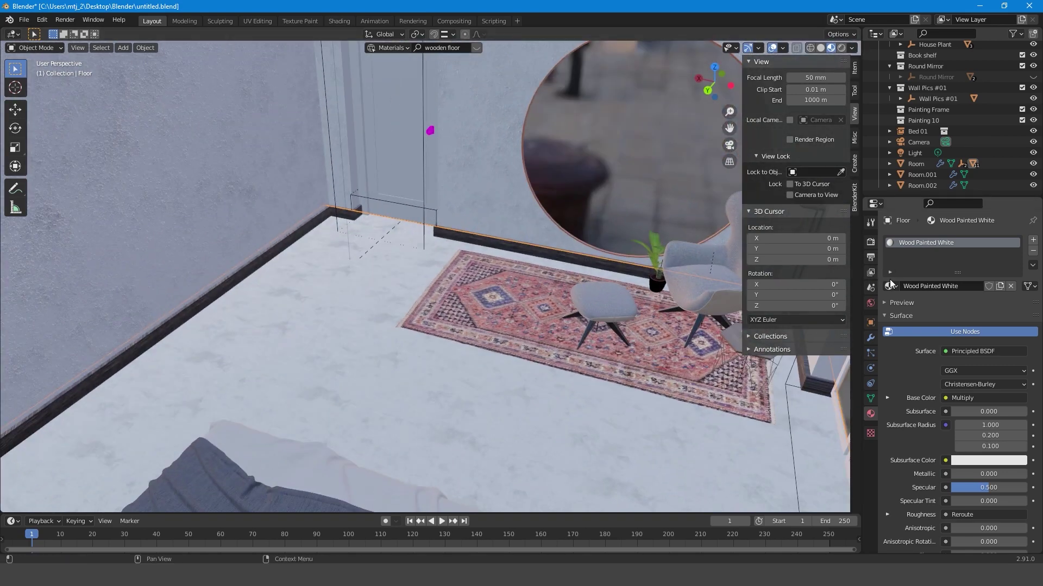
{"action": "mouse_move", "coordinate": [891, 288]}
{"action": "left_mouse_down"}
{"action": "mouse_move", "coordinate": [256, 239]}
{"action": "mouse_move", "coordinate": [276, 248]}
{"action": "left_mouse_up"}
{"action": "mouse_move", "coordinate": [307, 256]}
{"action": "middle_mouse_down"}
{"action": "mouse_move", "coordinate": [468, 263]}
{"action": "mouse_move", "coordinate": [501, 230]}
{"action": "middle_mouse_up"}
{"action": "scroll", "coordinate": [423, 247], "scroll_direction": "up", "scroll_amount": 5}
{"action": "middle_click_drag", "start_coordinate": [422, 247], "coordinate": [437, 216]}
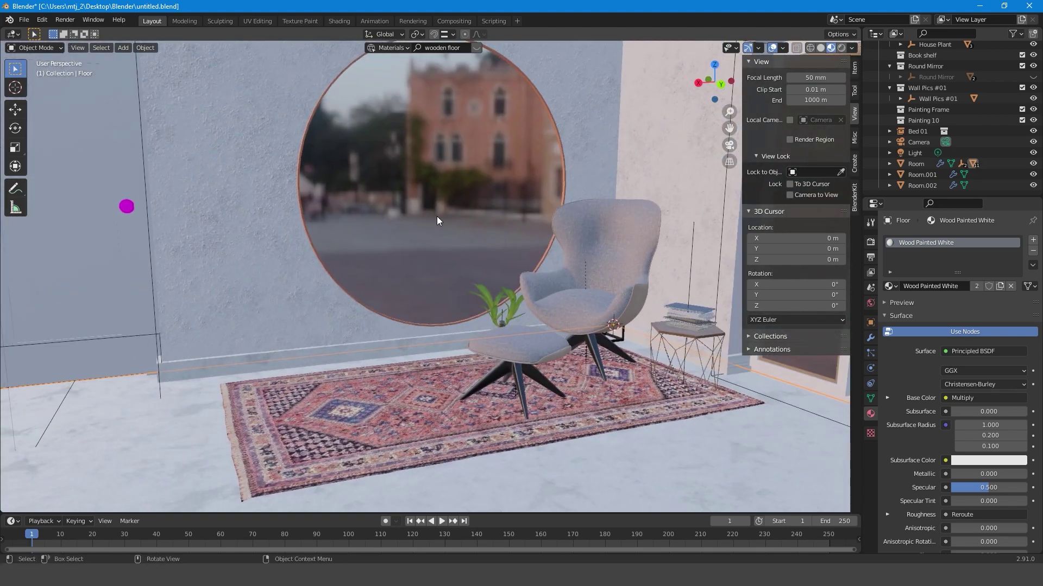
{"action": "middle_click_drag", "start_coordinate": [458, 256], "coordinate": [578, 66]}
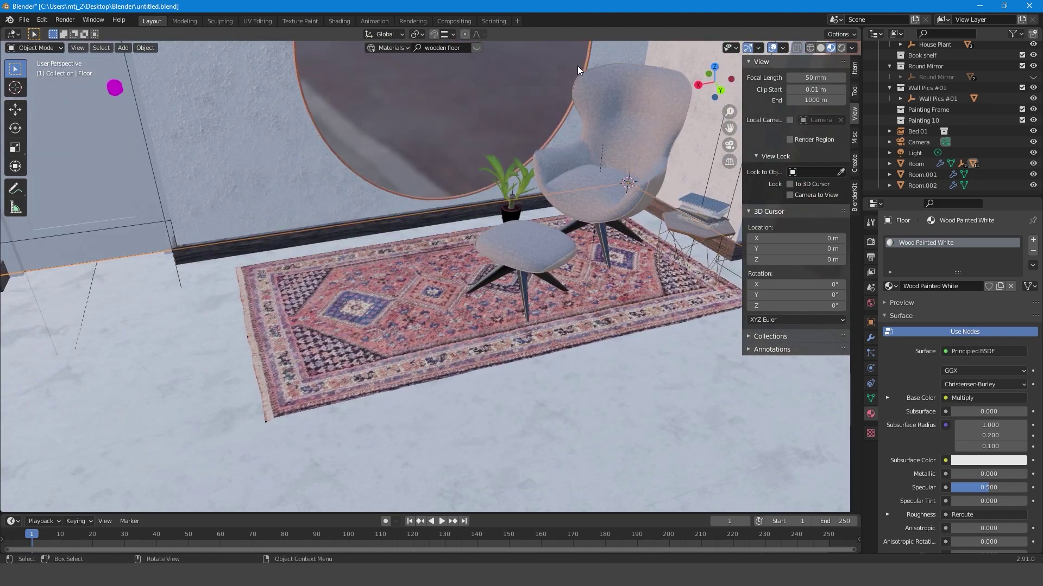
Step: Search the BlenderKit materials for wood floor and apply Wood planks floor to the room's floor
{"action": "left_click", "coordinate": [474, 48]}
{"action": "scroll", "coordinate": [525, 111], "scroll_direction": "down", "scroll_amount": 15}
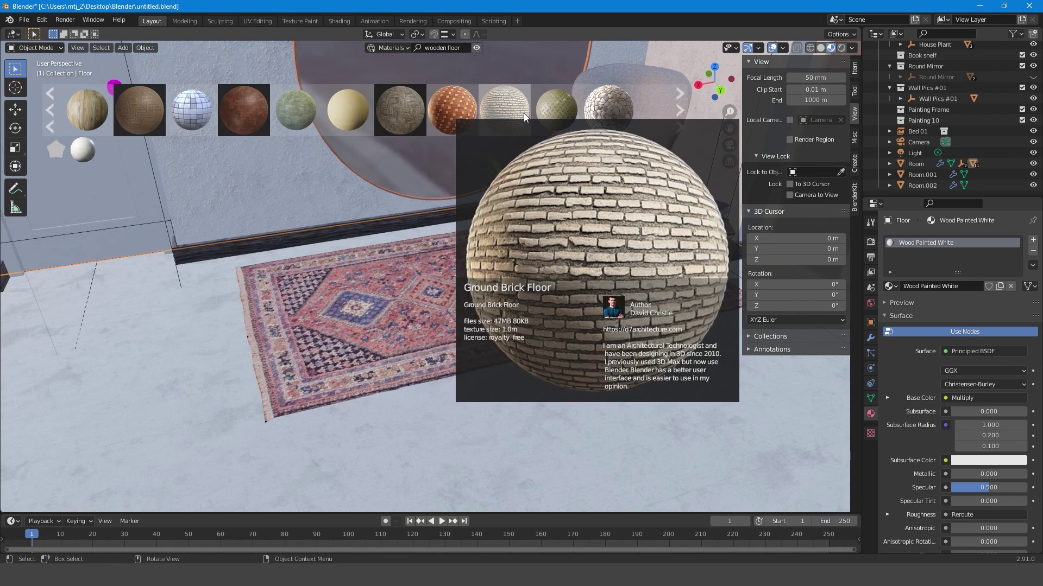
{"action": "scroll", "coordinate": [467, 105], "scroll_direction": "down", "scroll_amount": 10}
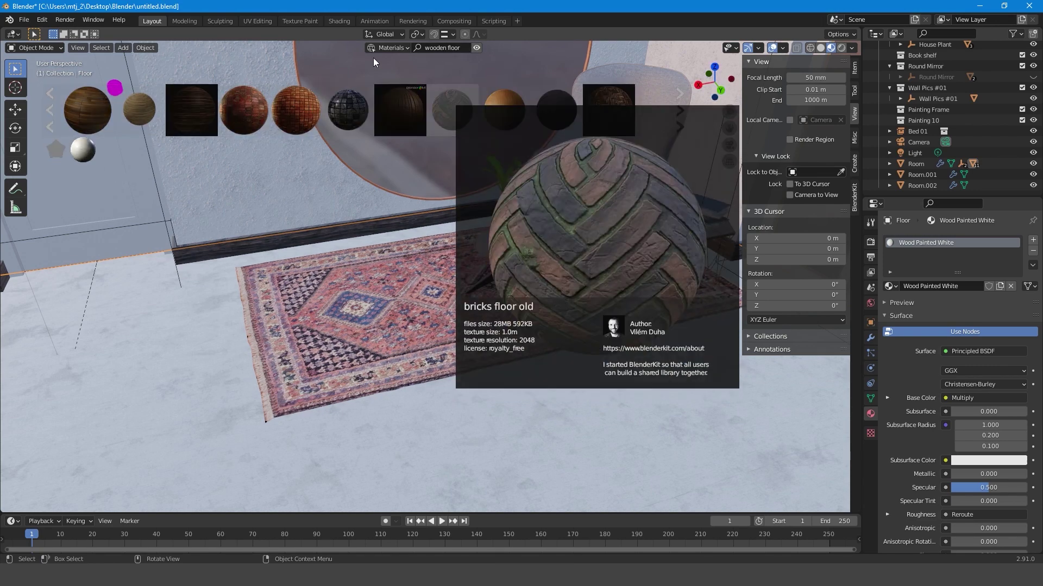
{"action": "left_click", "coordinate": [446, 47]}
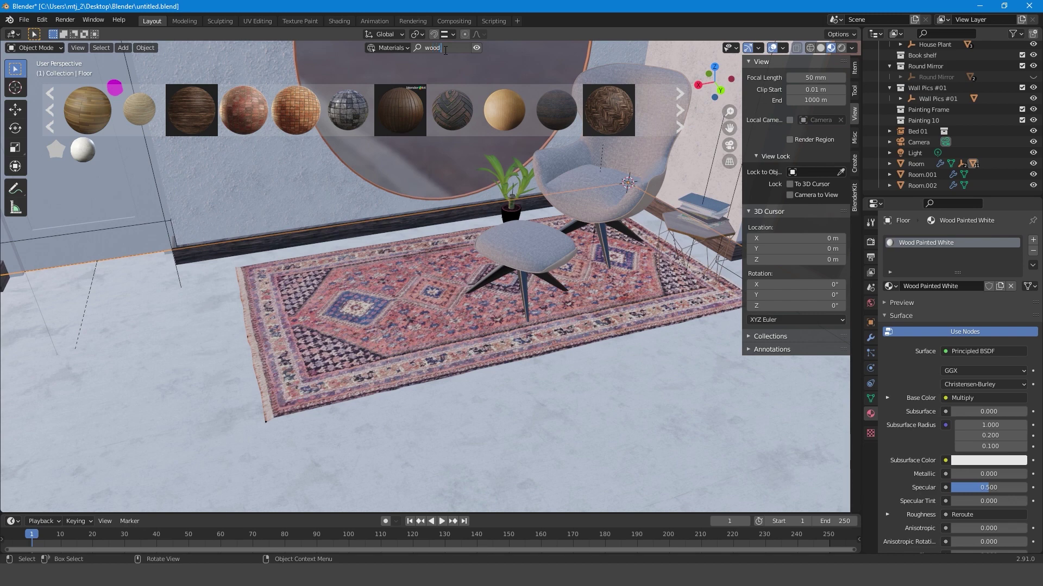
{"action": "type", "text": "wood floor"}
{"action": "key", "text": "Return"}
{"action": "mouse_move", "coordinate": [245, 114]}
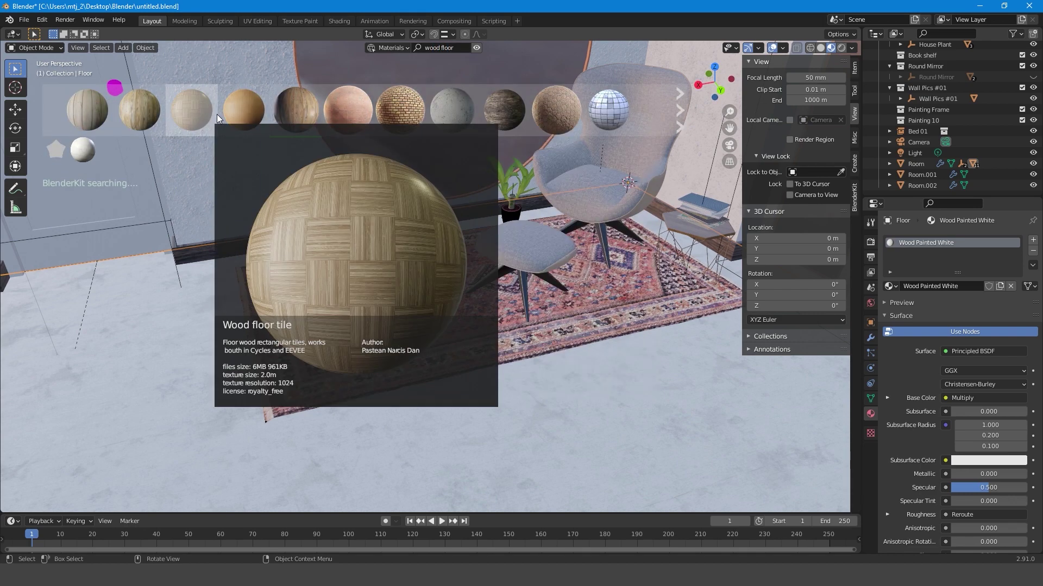
{"action": "left_click_drag", "start_coordinate": [285, 110], "coordinate": [168, 360]}
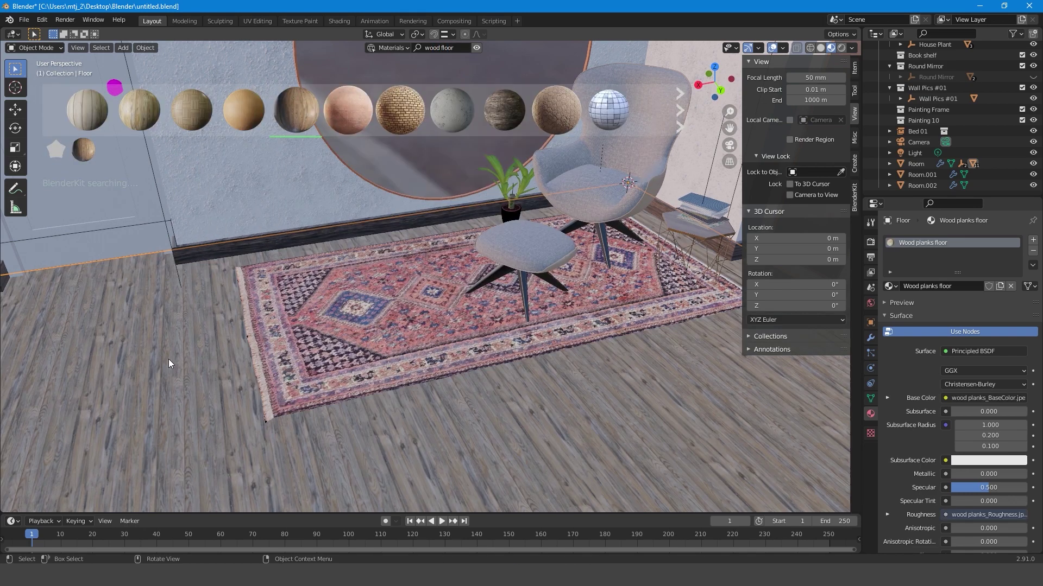
Step: Scale the rug under the armchair by about 1.11 and move it about 0.12 m along X
{"action": "middle_click_drag", "start_coordinate": [282, 339], "coordinate": [431, 296]}
{"action": "left_click", "coordinate": [431, 295]}
{"action": "key", "text": "s"}
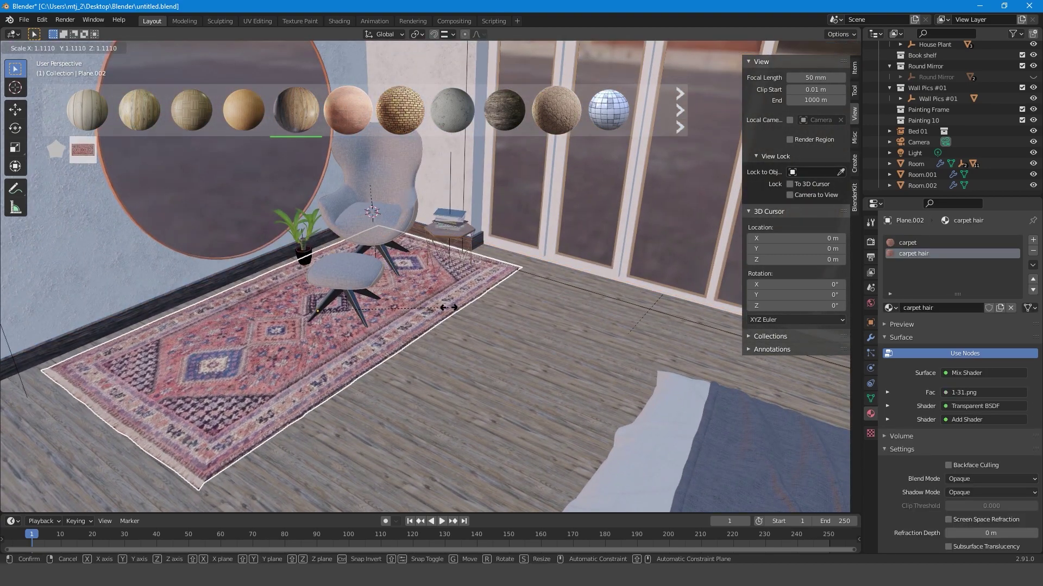
{"action": "left_click", "coordinate": [449, 307]}
{"action": "key", "text": "g"}
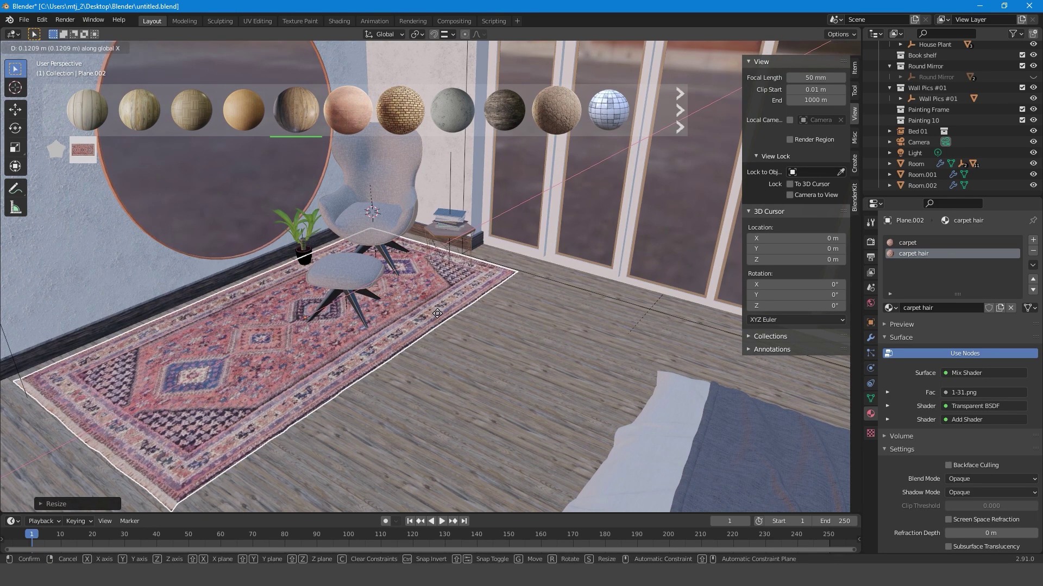
{"action": "left_click", "coordinate": [355, 292]}
Step: Scale the potted plant beside the armchair by about 1.16
{"action": "left_click", "coordinate": [307, 257]}
{"action": "key", "text": "s"}
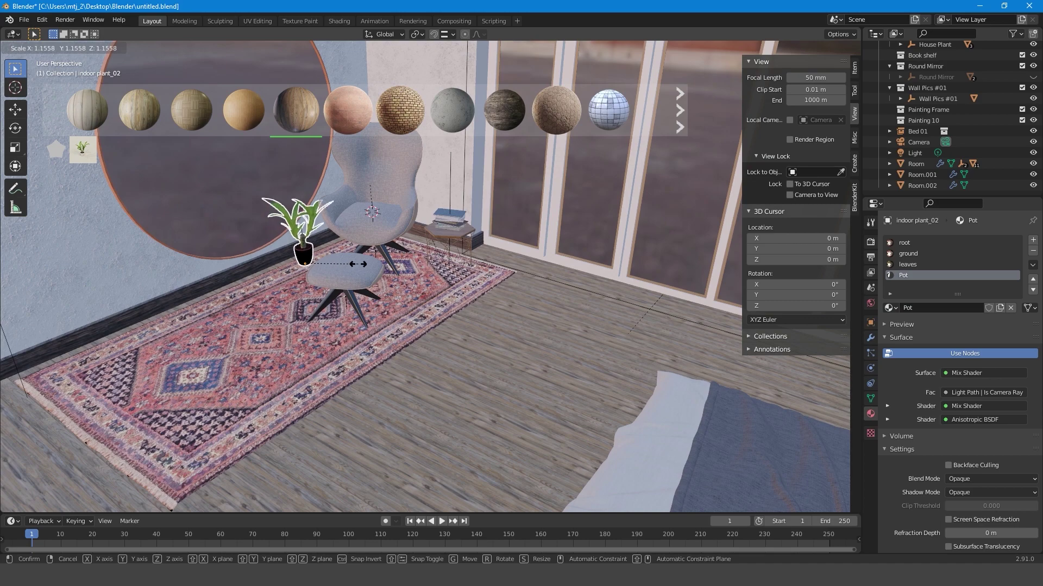
{"action": "left_click", "coordinate": [359, 269]}
{"action": "middle_click_drag", "start_coordinate": [359, 269], "coordinate": [532, 288]}
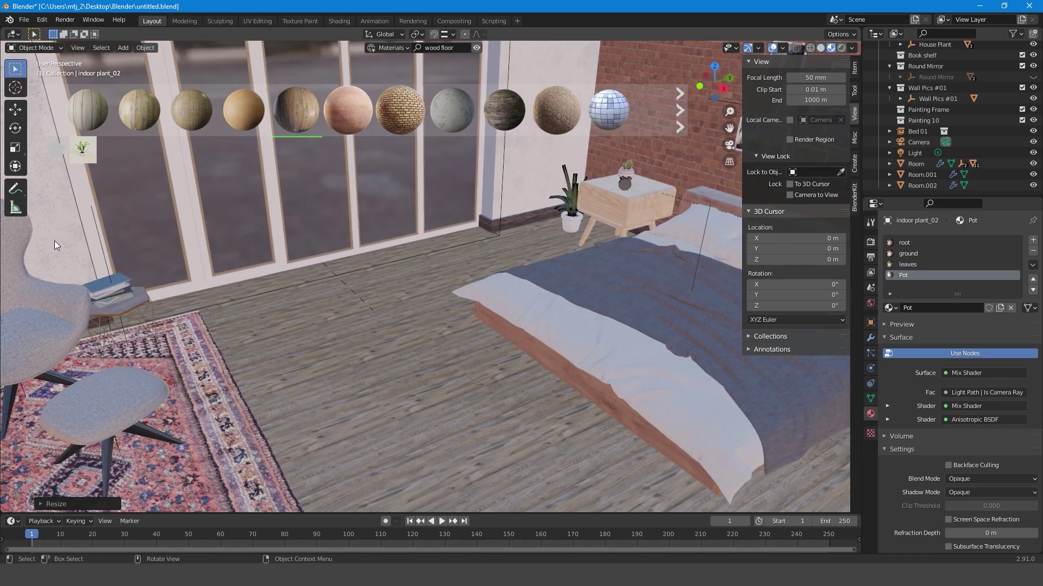
{"action": "left_click", "coordinate": [109, 283]}
{"action": "key", "text": "s"}
{"action": "right_click", "coordinate": [114, 281]}
Step: Examine the clock on the bedside table up close
{"action": "mouse_move", "coordinate": [620, 208]}
{"action": "middle_mouse_down", "text": "shift"}
{"action": "mouse_move", "coordinate": [619, 194]}
{"action": "mouse_move", "coordinate": [673, 175]}
{"action": "mouse_move", "coordinate": [607, 205]}
{"action": "middle_mouse_up", "text": "shift"}
{"action": "scroll", "coordinate": [532, 239], "scroll_direction": "up", "scroll_amount": 2}
{"action": "middle_click_drag", "start_coordinate": [471, 269], "coordinate": [447, 295], "text": "shift"}
{"action": "scroll", "coordinate": [406, 223], "scroll_direction": "up", "scroll_amount": 1}
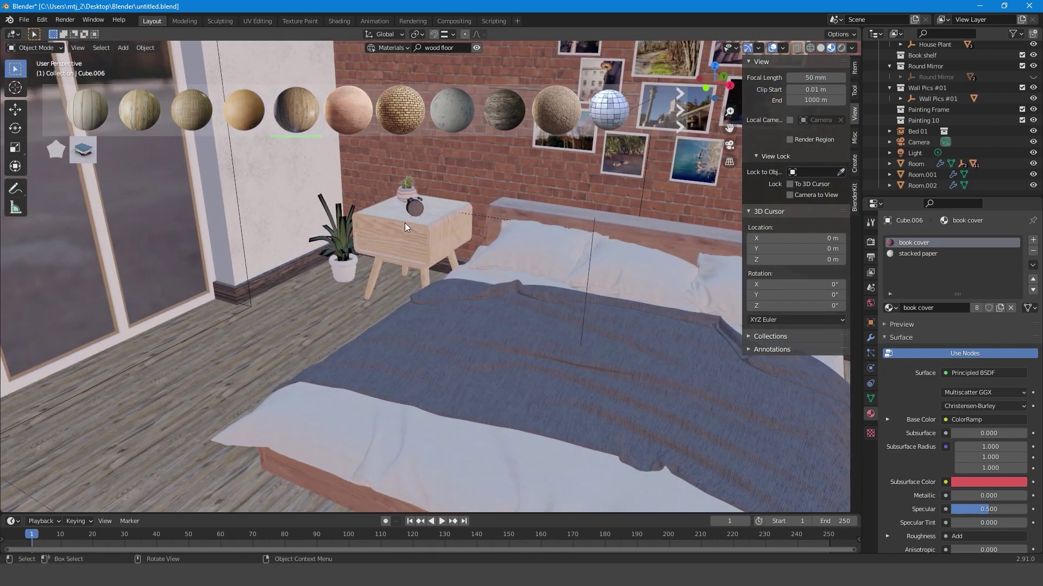
{"action": "left_click", "coordinate": [423, 207]}
{"action": "scroll", "coordinate": [419, 210], "scroll_direction": "up", "scroll_amount": 1}
{"action": "key", "text": "KP_Decimal"}
Step: Unhide the ceiling and replace its Ceiling_material with a new material
{"action": "middle_click_drag", "start_coordinate": [424, 212], "coordinate": [601, 214]}
{"action": "scroll", "coordinate": [575, 225], "scroll_direction": "down", "scroll_amount": 4}
{"action": "middle_click_drag", "start_coordinate": [524, 254], "coordinate": [493, 219], "text": "shift"}
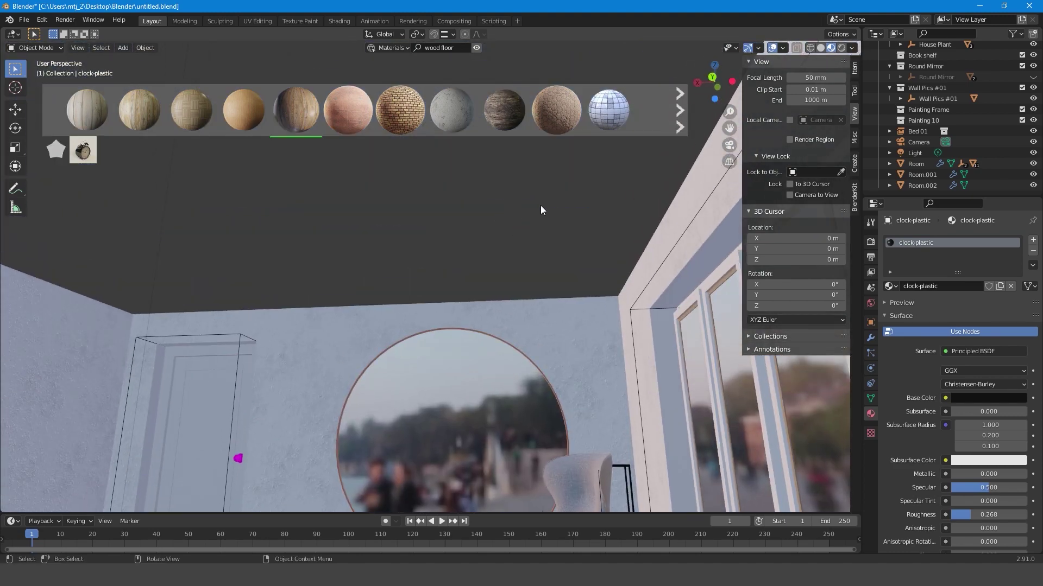
{"action": "left_click", "coordinate": [516, 203]}
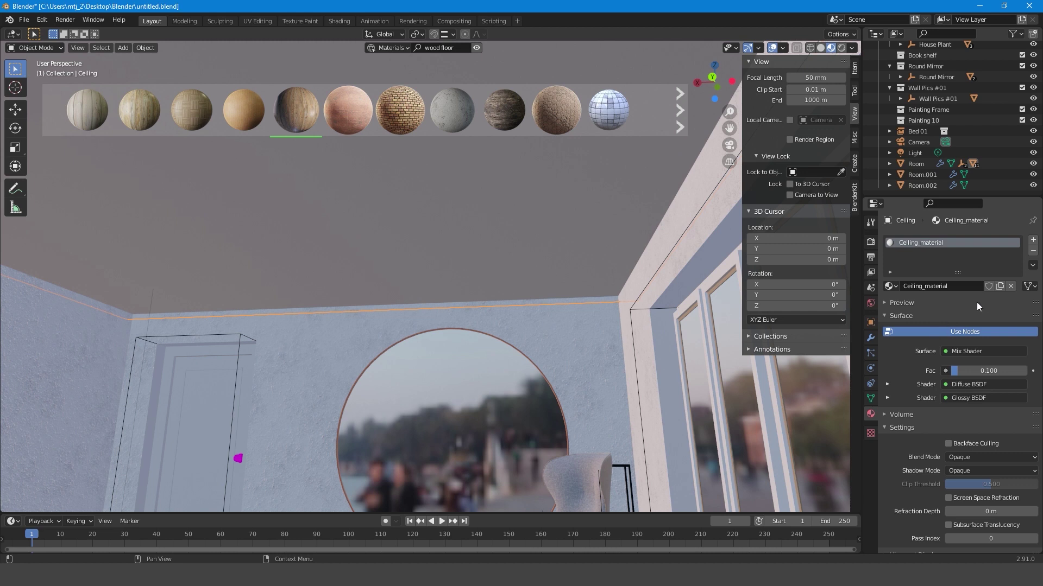
{"action": "left_click", "coordinate": [1032, 252]}
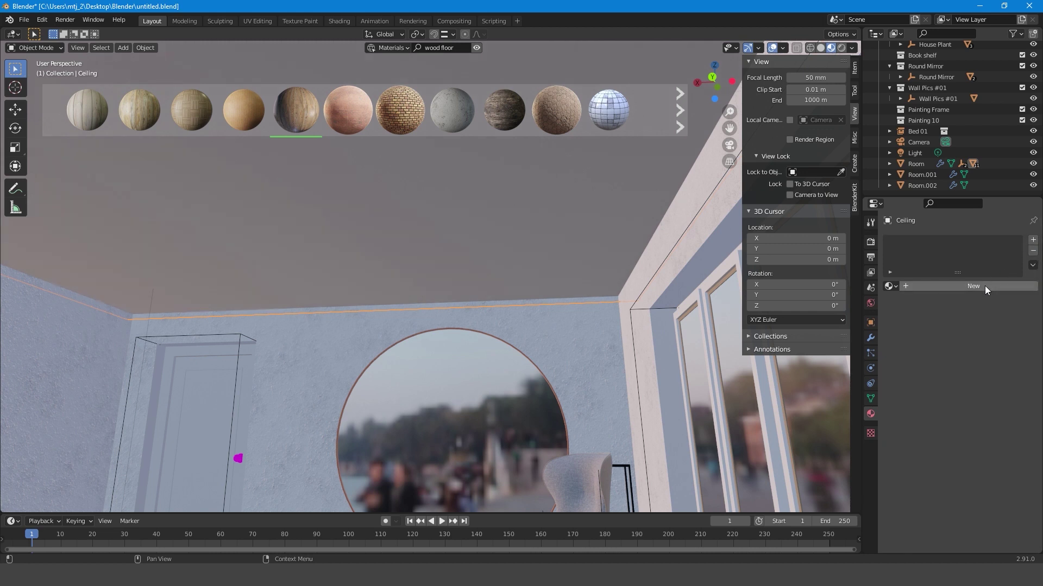
{"action": "left_click", "coordinate": [978, 285]}
{"action": "left_click", "coordinate": [972, 399]}
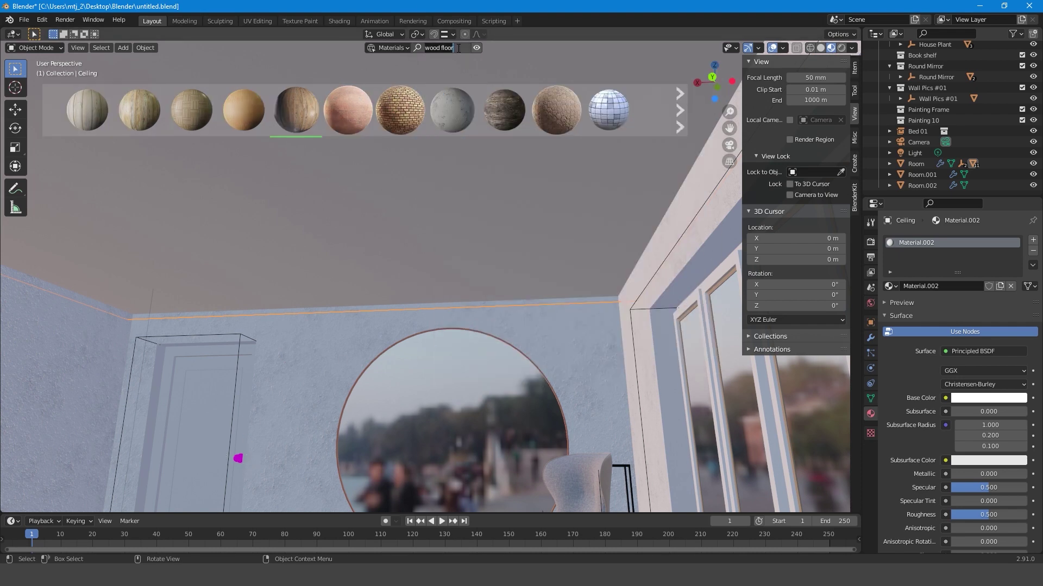
Step: Search the material library for metal and browse the resulting materials
{"action": "key", "text": "Return"}
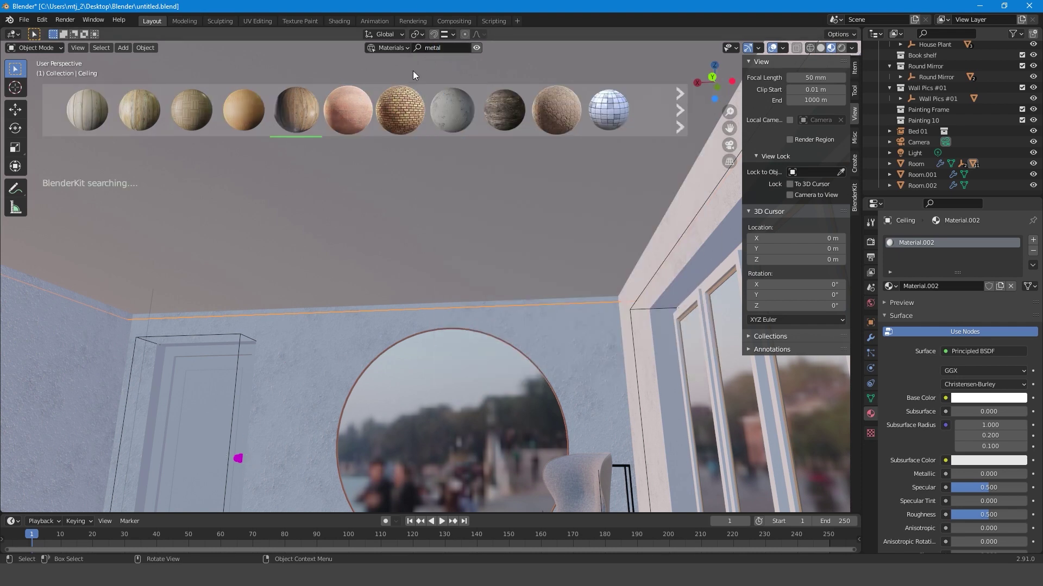
{"action": "mouse_move", "coordinate": [353, 114]}
{"action": "mouse_move", "coordinate": [236, 115]}
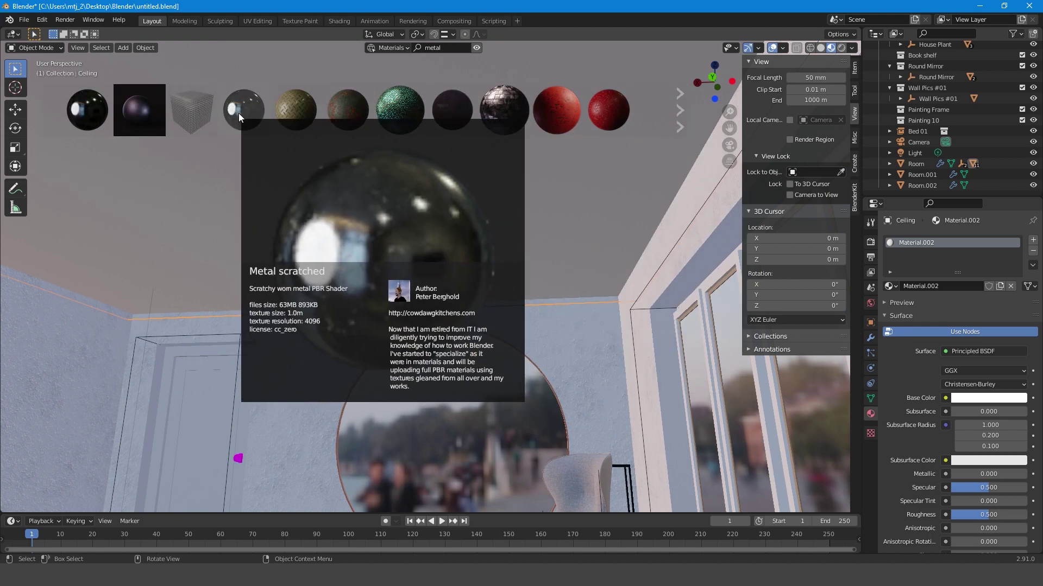
{"action": "scroll", "coordinate": [238, 113], "scroll_direction": "down", "scroll_amount": 4}
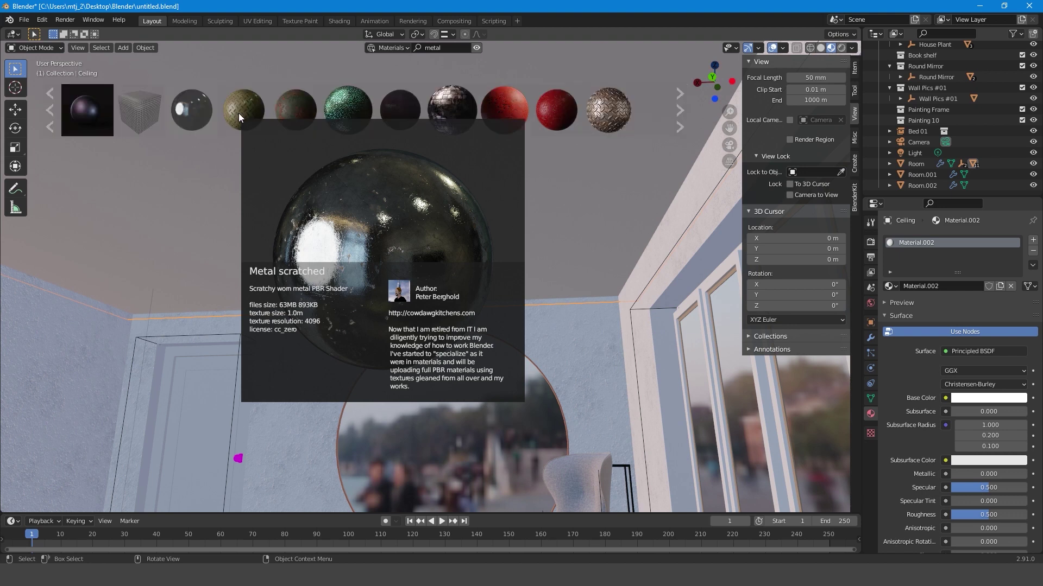
{"action": "scroll", "coordinate": [248, 112], "scroll_direction": "down", "scroll_amount": 7}
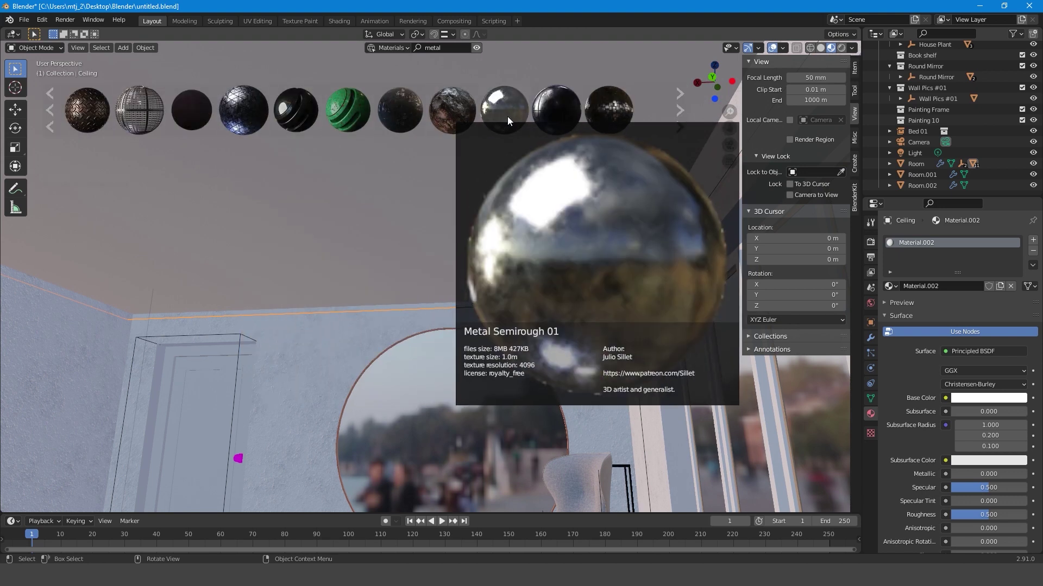
{"action": "scroll", "coordinate": [612, 120], "scroll_direction": "down", "scroll_amount": 1}
{"action": "scroll", "coordinate": [609, 119], "scroll_direction": "down", "scroll_amount": 5}
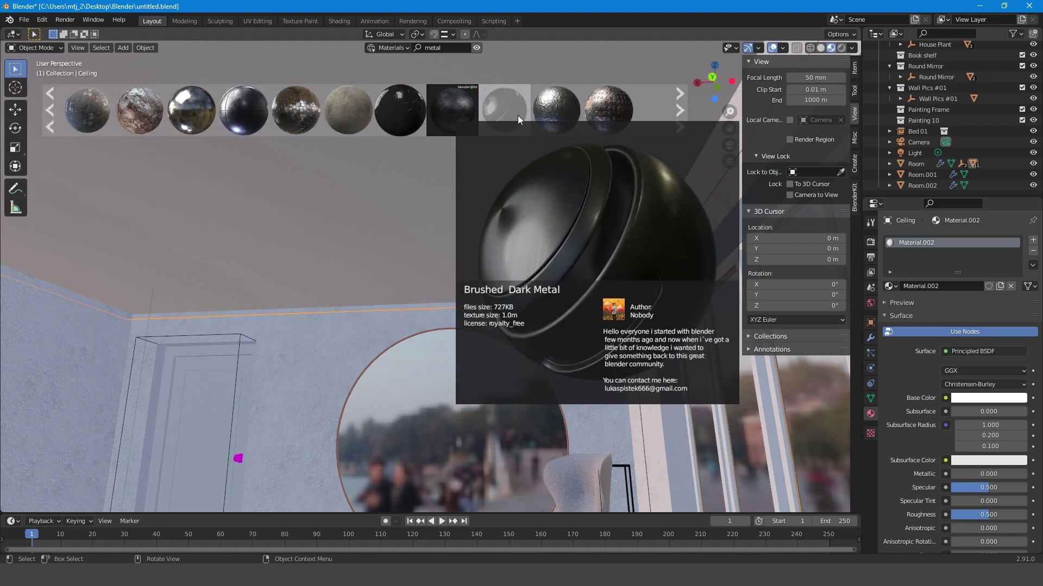
{"action": "scroll", "coordinate": [519, 108], "scroll_direction": "down", "scroll_amount": 3}
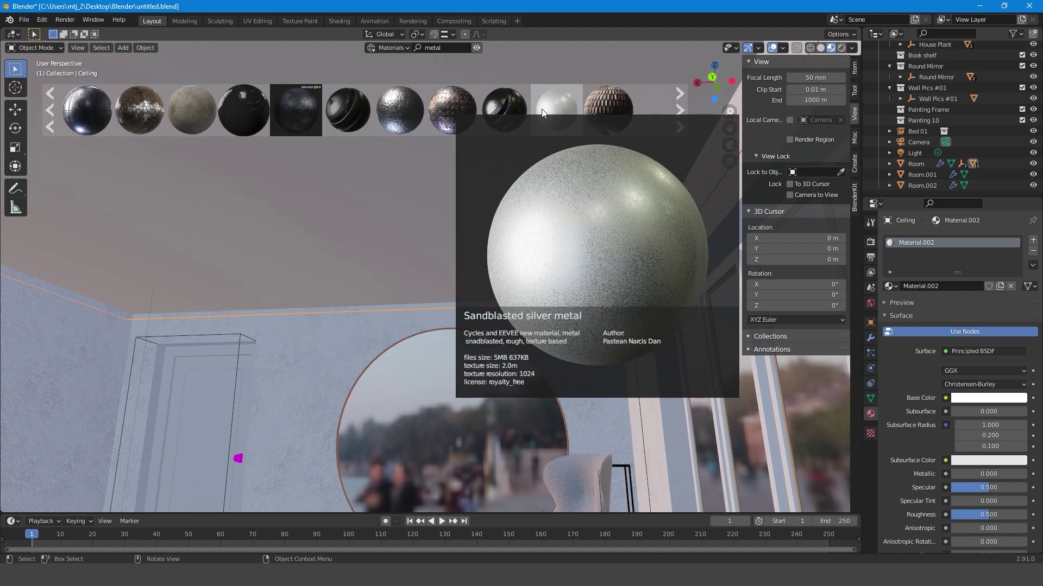
{"action": "scroll", "coordinate": [543, 113], "scroll_direction": "down", "scroll_amount": 3}
{"action": "scroll", "coordinate": [554, 110], "scroll_direction": "down", "scroll_amount": 2}
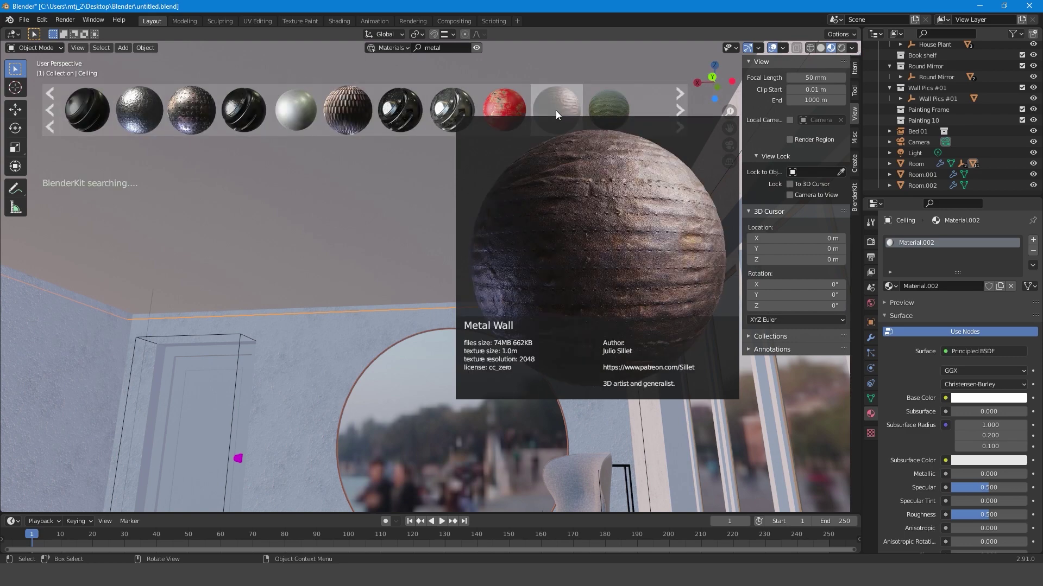
{"action": "scroll", "coordinate": [588, 110], "scroll_direction": "down", "scroll_amount": 4}
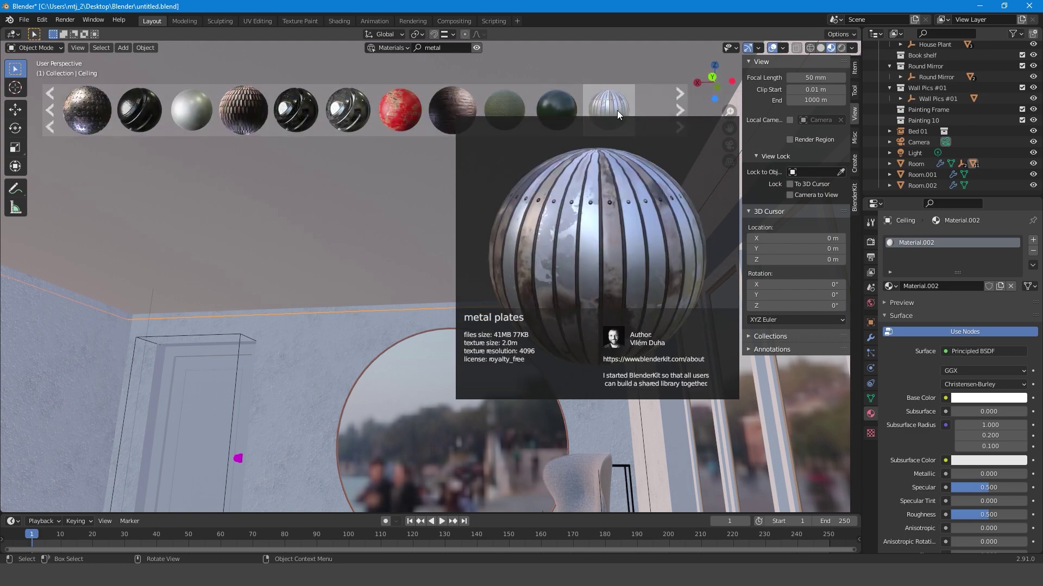
Step: Rename the door handle's Handle_material as white
{"action": "middle_click_drag", "start_coordinate": [302, 291], "coordinate": [271, 266]}
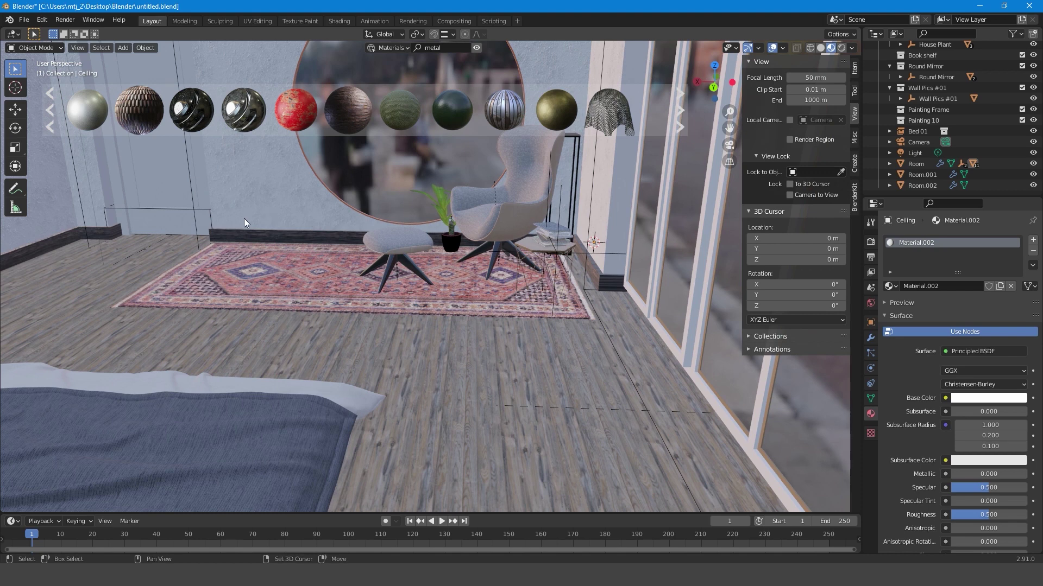
{"action": "middle_click_drag", "start_coordinate": [244, 220], "coordinate": [201, 187], "text": "shift"}
{"action": "left_click", "coordinate": [219, 138]}
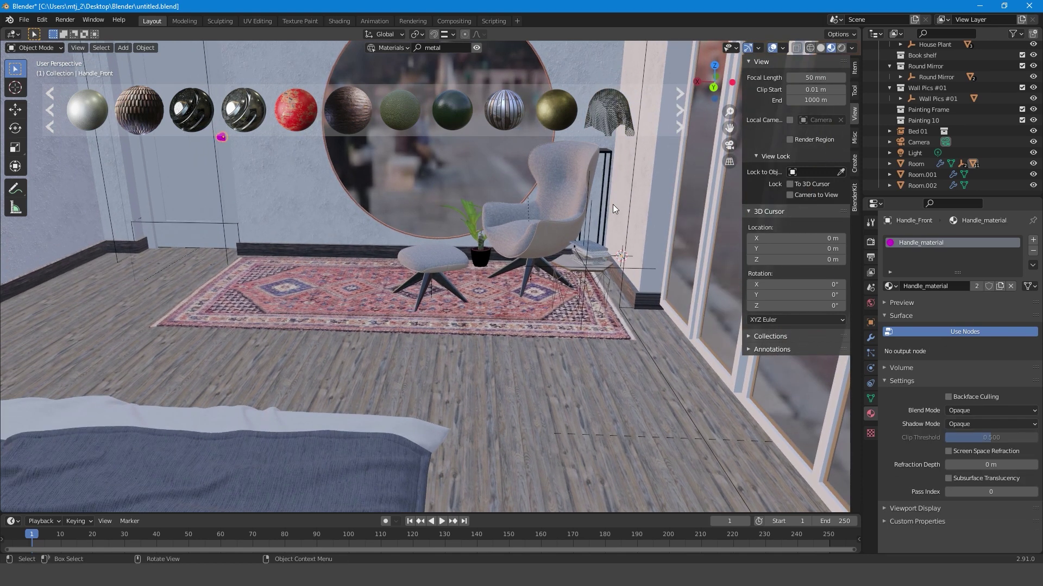
{"action": "left_click", "coordinate": [894, 286]}
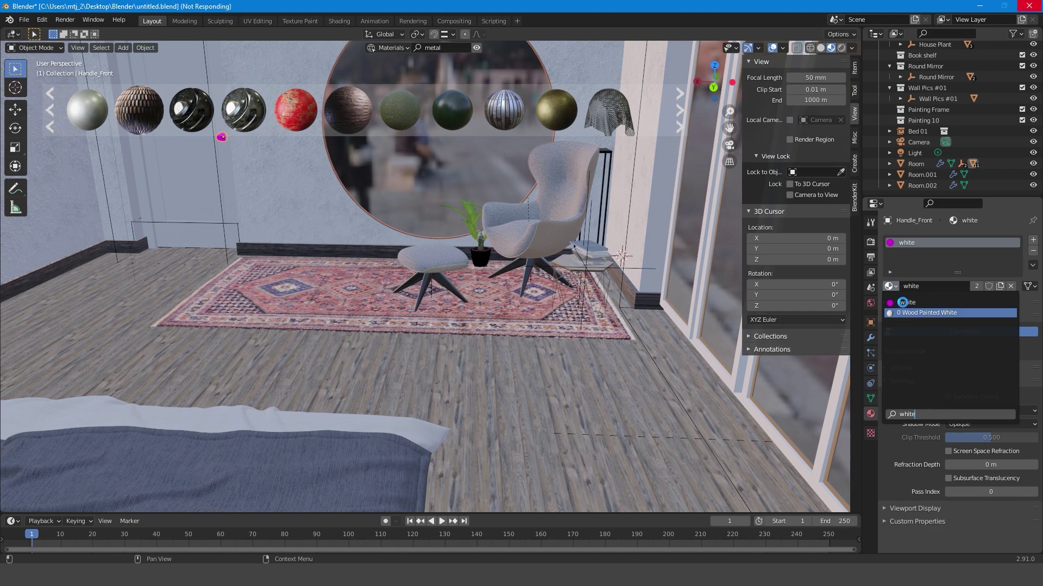
{"action": "left_click", "coordinate": [570, 263]}
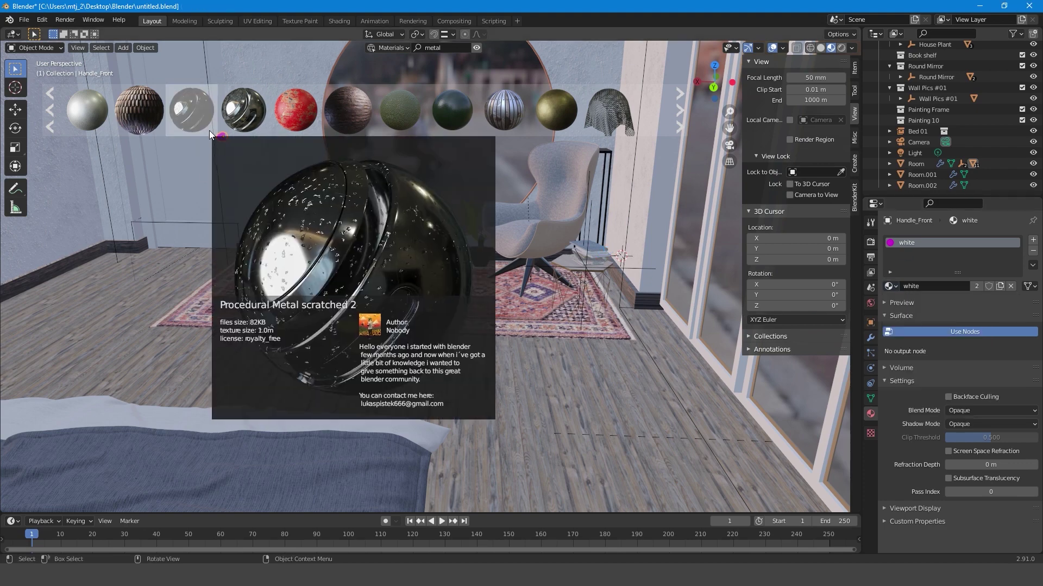
Step: Remove the door handle's material slot and assign the Wood Painted White material instead
{"action": "middle_click_drag", "start_coordinate": [253, 200], "coordinate": [271, 185]}
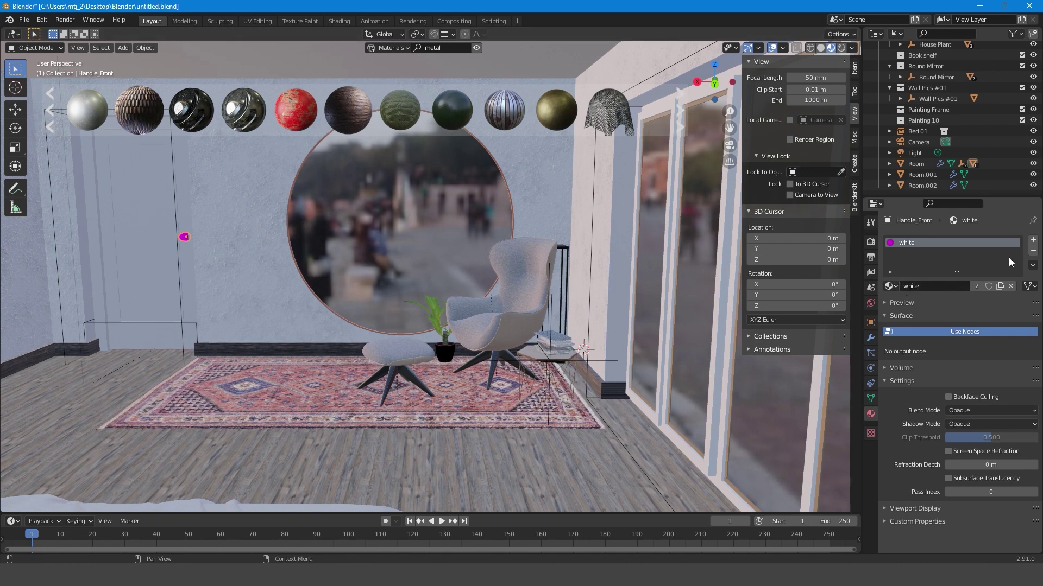
{"action": "left_click", "coordinate": [1033, 251]}
{"action": "left_click", "coordinate": [893, 287]}
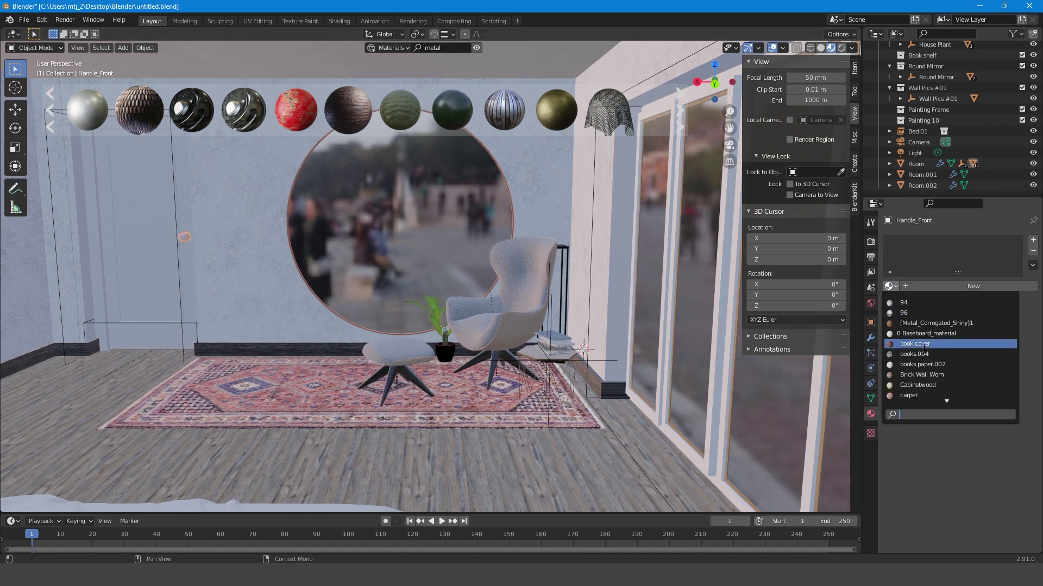
{"action": "type", "text": "whit"}
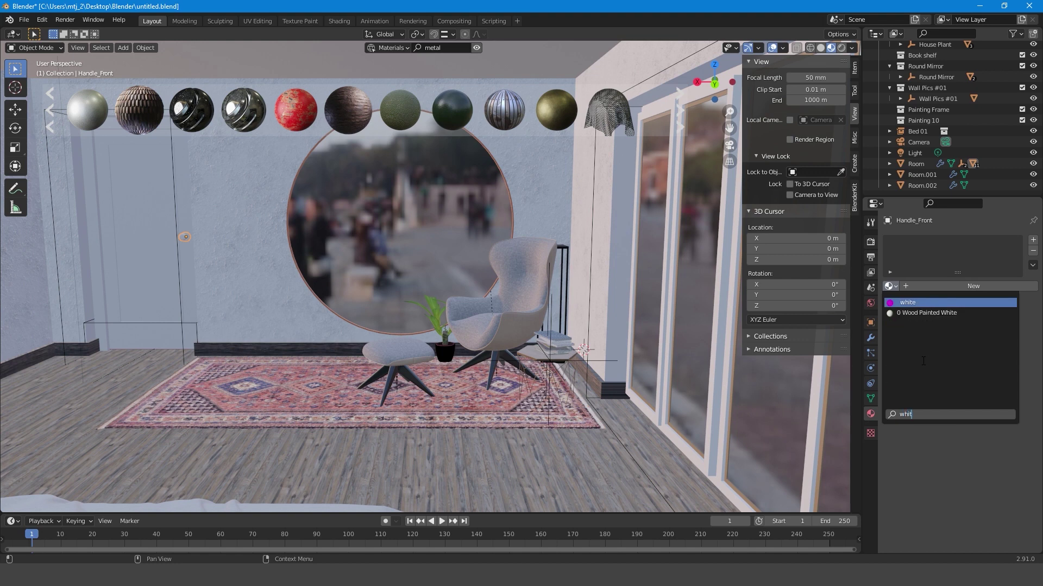
{"action": "left_click", "coordinate": [927, 315]}
Step: Search the material library and the model library for plant, and browse the plant models
{"action": "middle_click_drag", "start_coordinate": [413, 291], "coordinate": [459, 265]}
{"action": "left_click", "coordinate": [442, 49]}
{"action": "type", "text": "plant"}
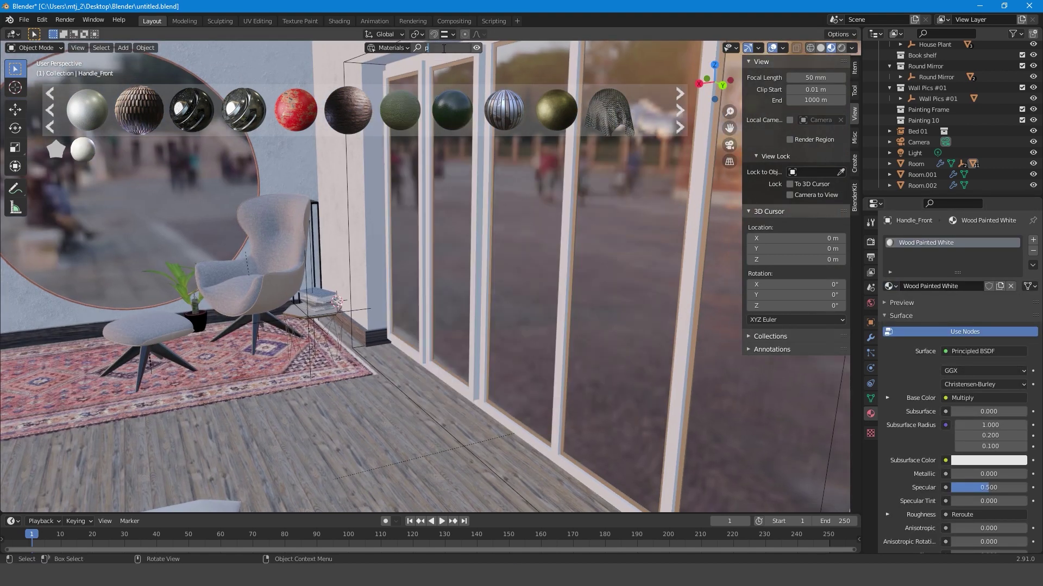
{"action": "key", "text": "Return"}
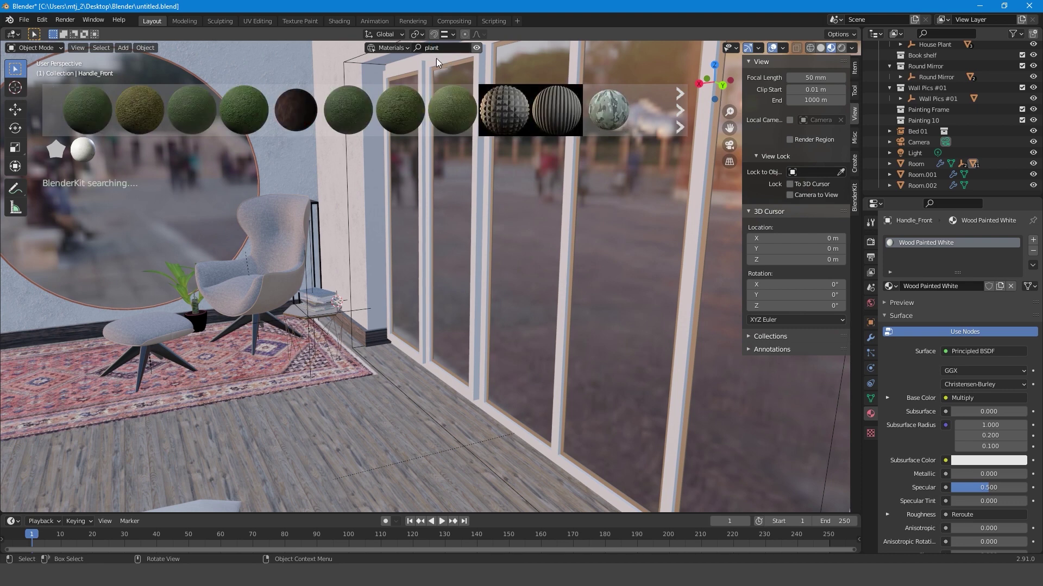
{"action": "left_click", "coordinate": [389, 49]}
{"action": "left_click", "coordinate": [399, 61]}
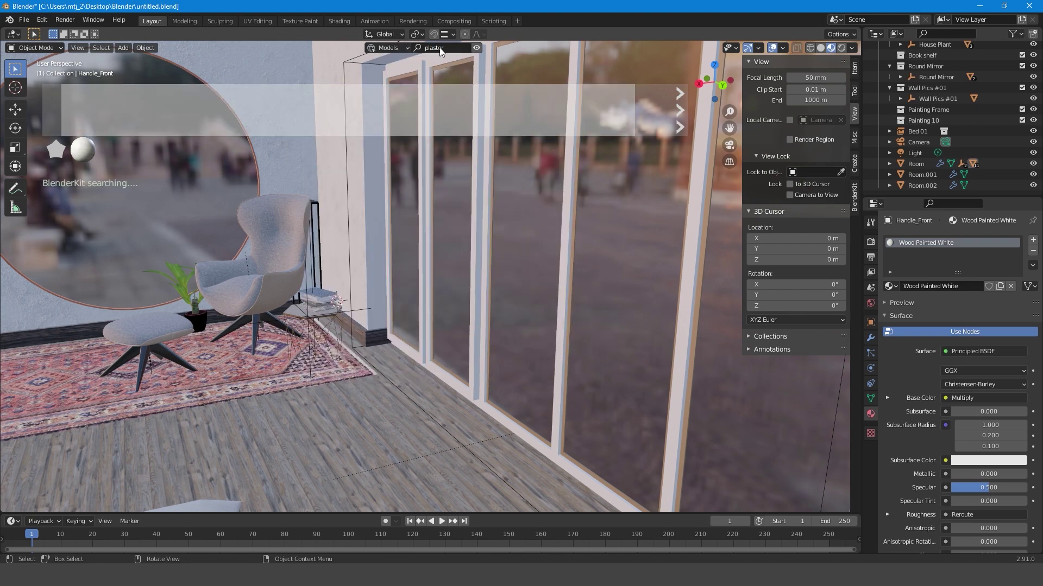
{"action": "left_click", "coordinate": [451, 48]}
{"action": "type", "text": "plant"}
{"action": "key", "text": "Return"}
{"action": "mouse_move", "coordinate": [379, 106]}
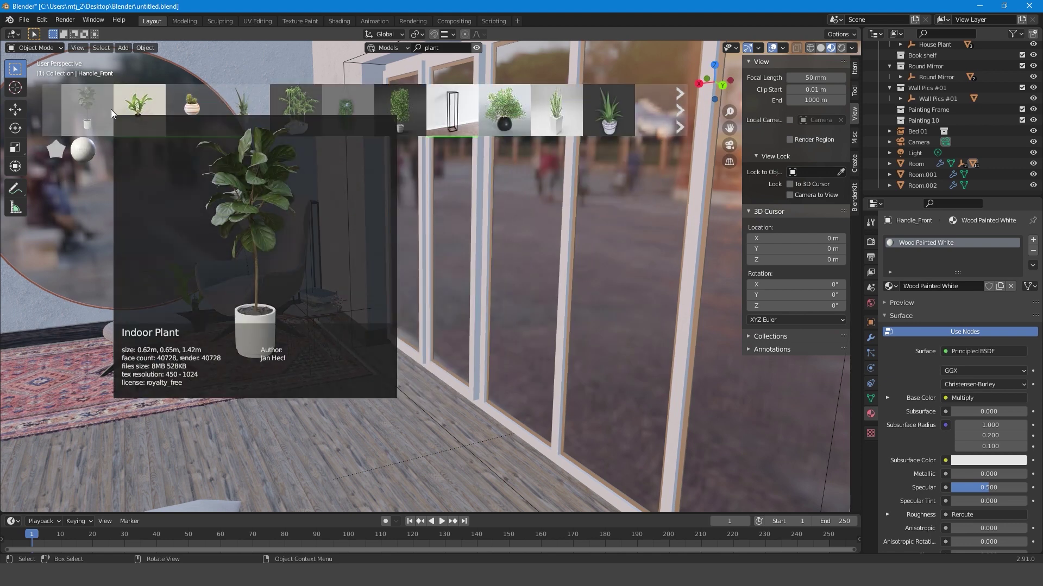
{"action": "middle_click_drag", "start_coordinate": [385, 310], "coordinate": [274, 233], "text": "shift"}
{"action": "scroll", "coordinate": [531, 290], "scroll_direction": "down", "scroll_amount": 1}
{"action": "mouse_move", "coordinate": [538, 130]}
{"action": "scroll", "coordinate": [551, 118], "scroll_direction": "down", "scroll_amount": 1}
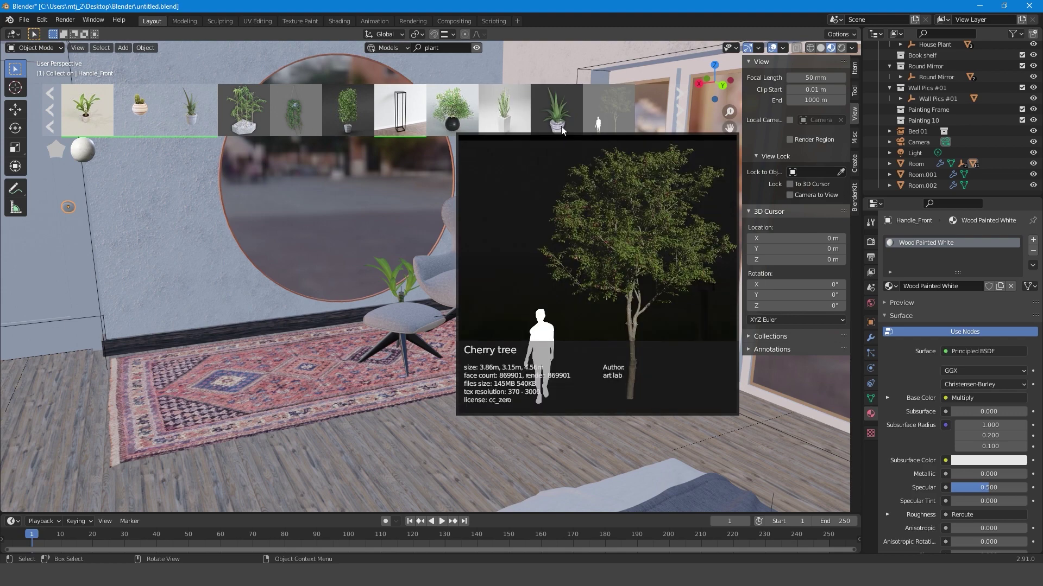
{"action": "scroll", "coordinate": [455, 301], "scroll_direction": "down", "scroll_amount": 5}
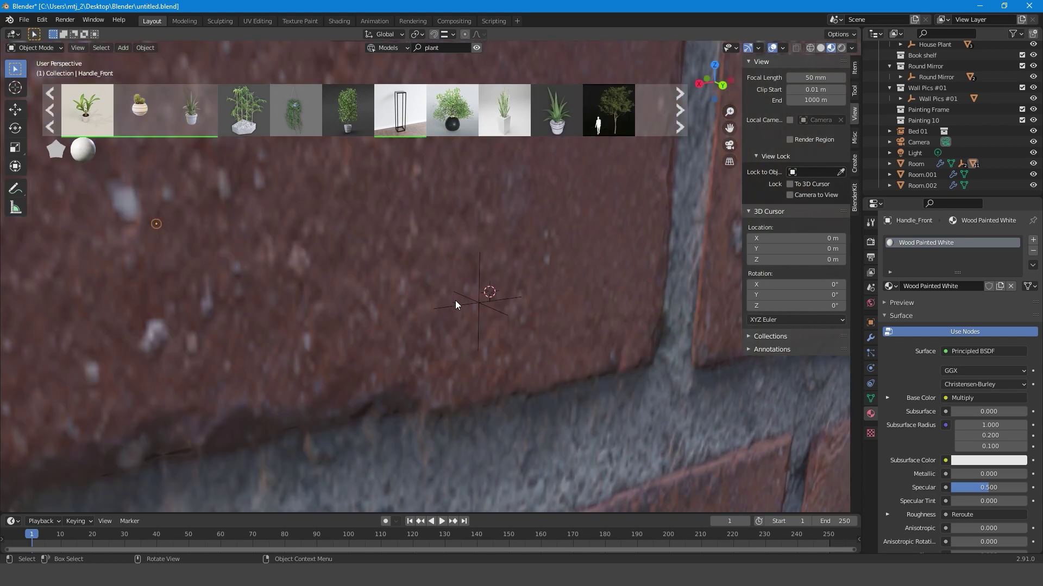
Step: Search the model library for shelves and place the Double Shelf in the room from the camera view
{"action": "middle_click_drag", "start_coordinate": [504, 252], "coordinate": [459, 299]}
{"action": "scroll", "coordinate": [465, 277], "scroll_direction": "down", "scroll_amount": 8}
{"action": "scroll", "coordinate": [500, 273], "scroll_direction": "up", "scroll_amount": 5}
{"action": "key", "text": "KP_0"}
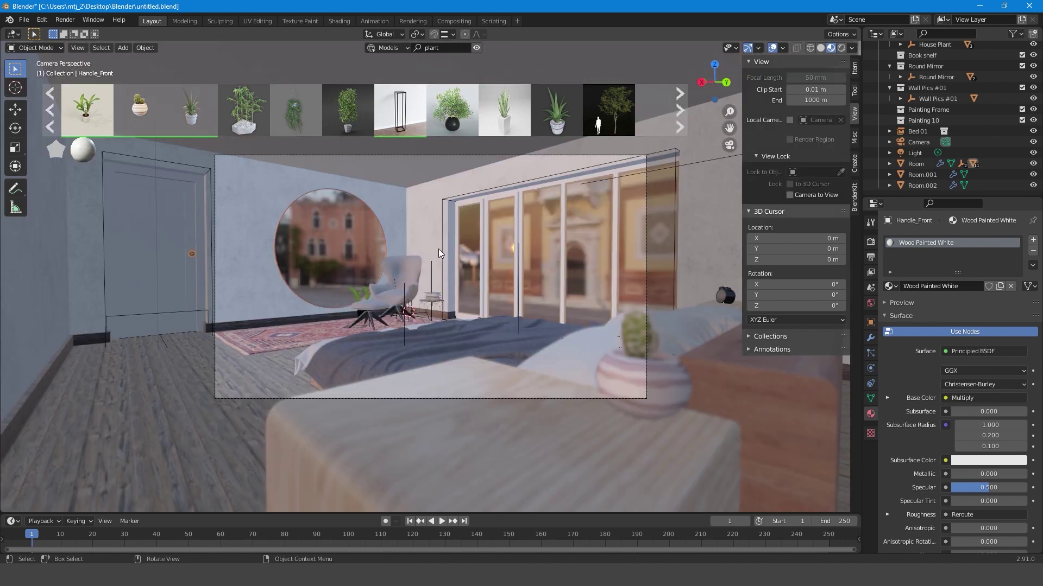
{"action": "left_click", "coordinate": [442, 47]}
{"action": "type", "text": "shelves"}
{"action": "mouse_move", "coordinate": [500, 114]}
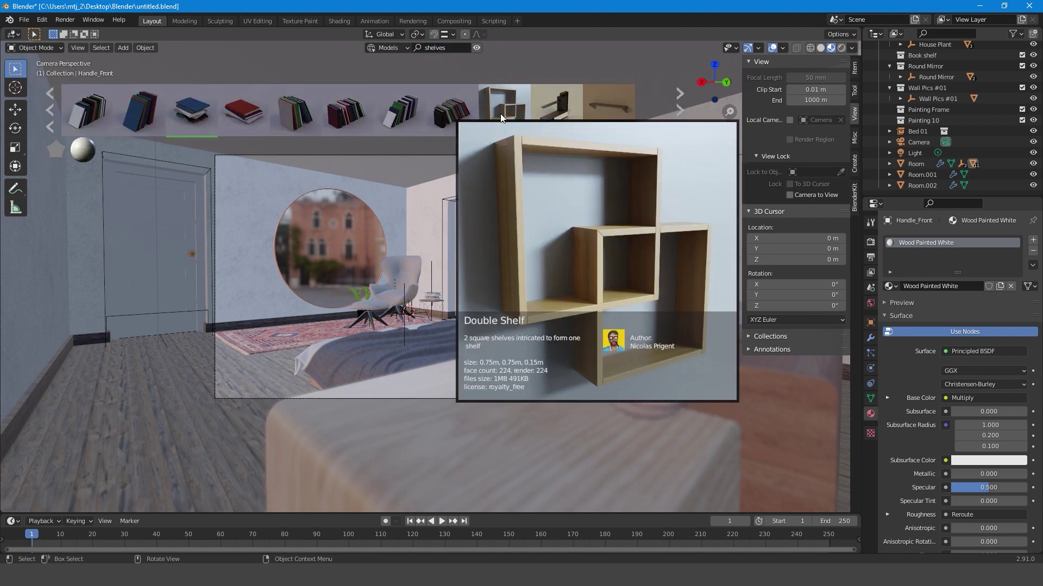
{"action": "scroll", "coordinate": [550, 116], "scroll_direction": "down", "scroll_amount": 2}
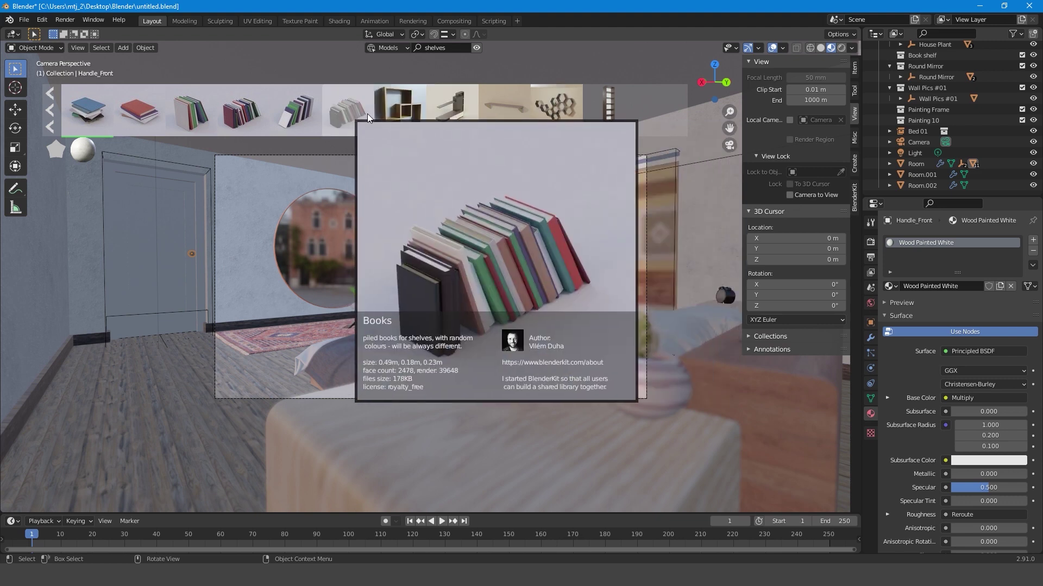
{"action": "mouse_move", "coordinate": [403, 113]}
{"action": "left_click_drag", "start_coordinate": [396, 127], "coordinate": [370, 298]}
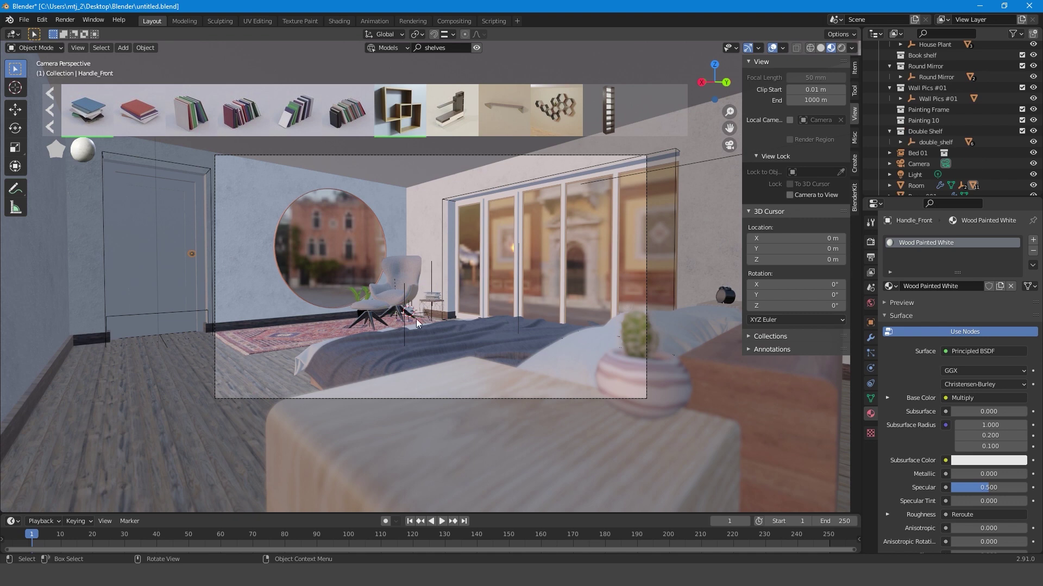
{"action": "left_click", "coordinate": [404, 328]}
{"action": "key", "text": "g"}
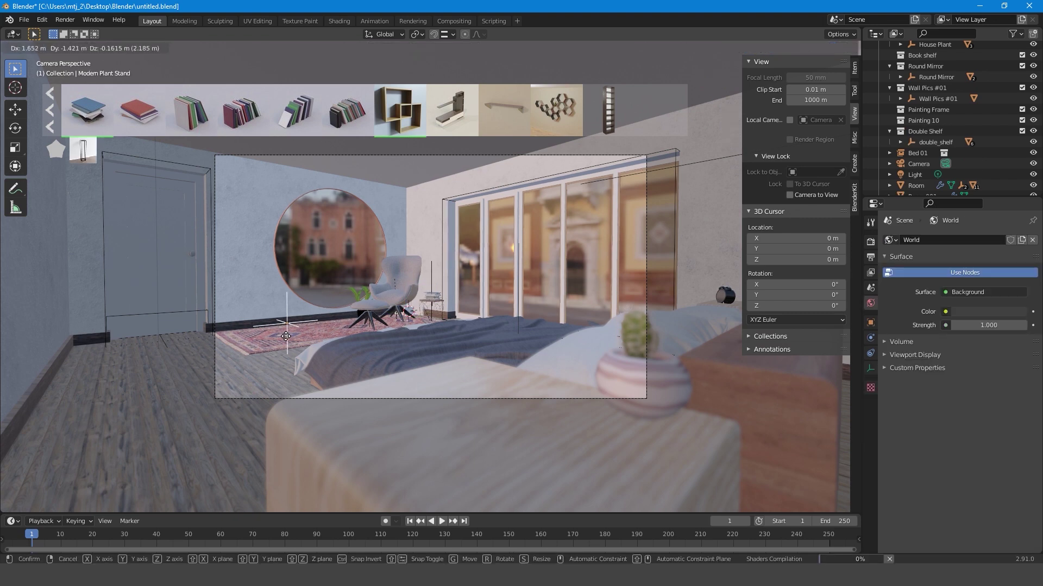
{"action": "right_click", "coordinate": [326, 327]}
Step: Try to select the placed double shelf through the walls in the top view using X-ray
{"action": "key", "text": "KP_7"}
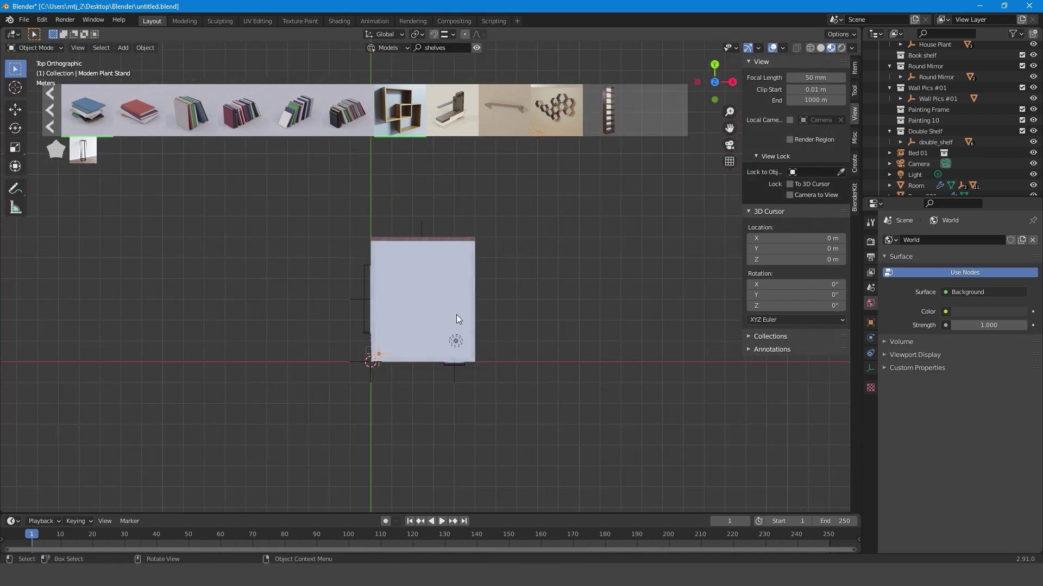
{"action": "scroll", "coordinate": [367, 397], "scroll_direction": "up", "scroll_amount": 5}
{"action": "middle_click_drag", "start_coordinate": [252, 480], "coordinate": [358, 372], "text": "shift"}
{"action": "scroll", "coordinate": [358, 372], "scroll_direction": "up", "scroll_amount": 7}
{"action": "middle_click_drag", "start_coordinate": [410, 338], "coordinate": [392, 386], "text": "shift"}
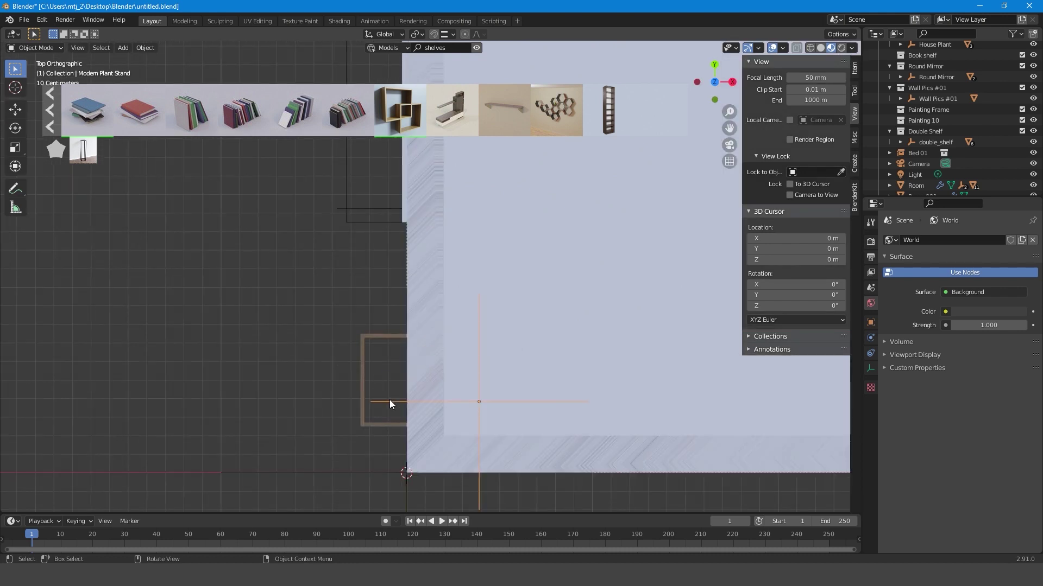
{"action": "left_click", "coordinate": [387, 409]}
{"action": "left_click", "coordinate": [360, 419]}
{"action": "key", "text": "alt+z"}
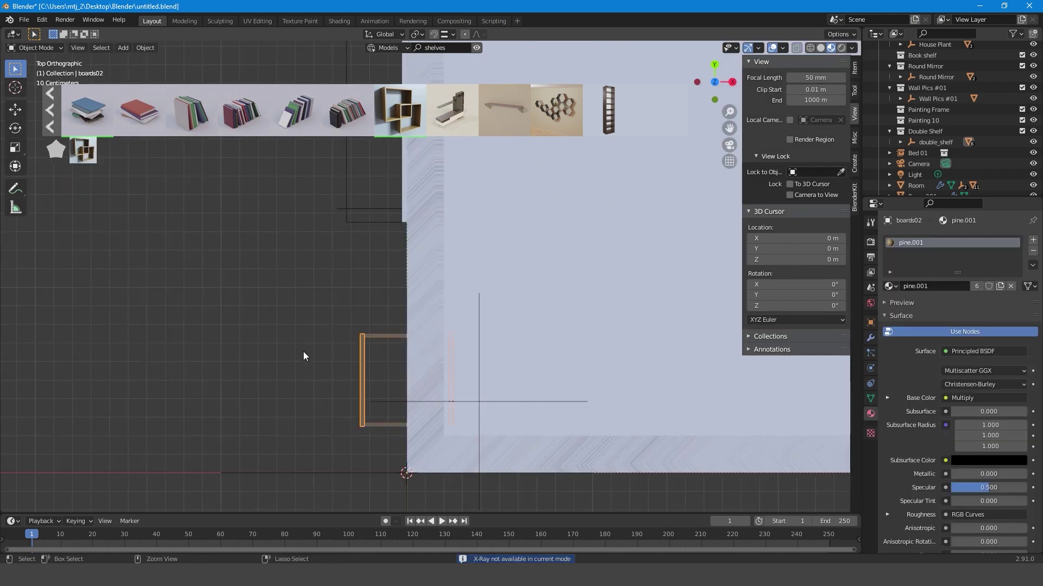
Step: Undo the double shelf's placement and the door handle's material replacement, and return to the camera view
{"action": "key", "text": "ctrl+z"}
{"action": "key", "text": "ctrl+z"}
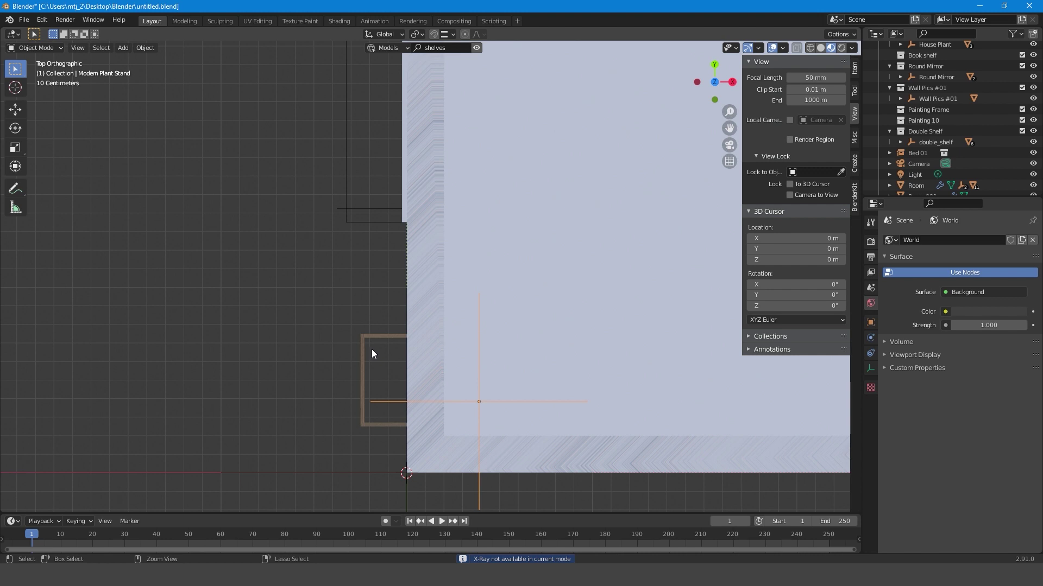
{"action": "key", "text": "ctrl+z"}
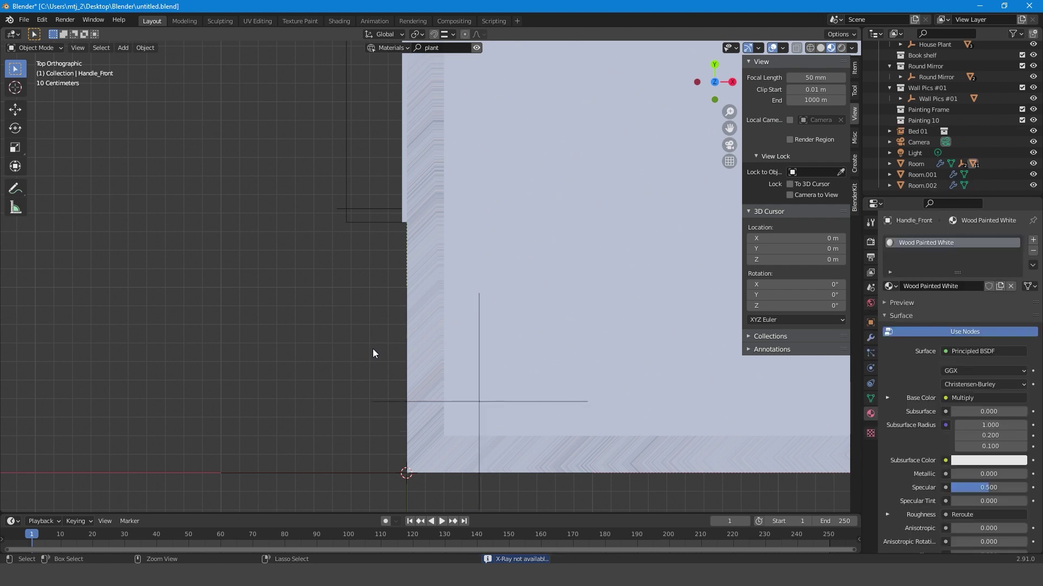
{"action": "key", "text": "ctrl+z"}
{"action": "key", "text": "KP_0"}
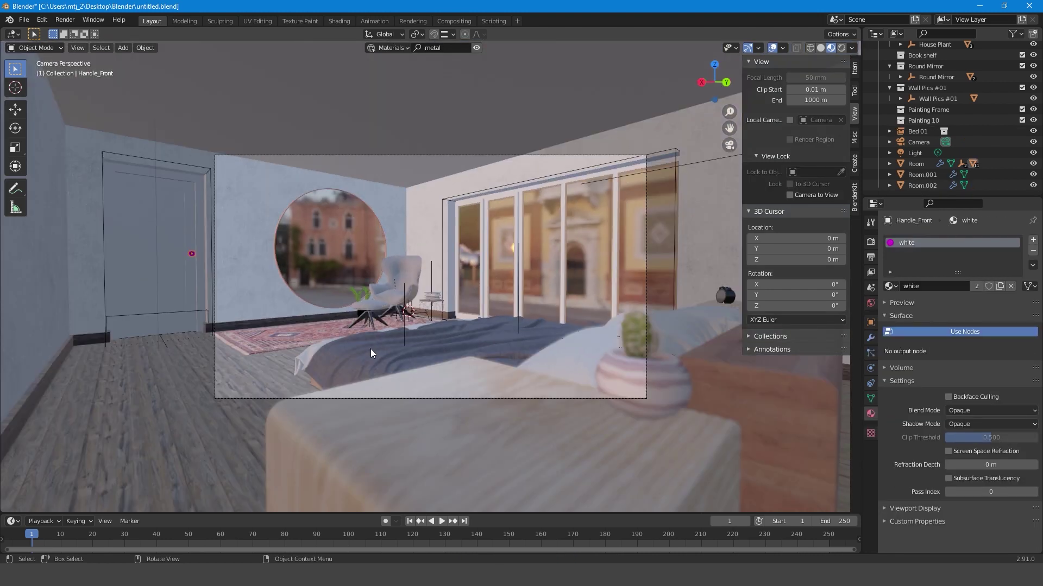
Step: Enable nodes in the Compositing workspace and move the Composite node farther from the Render Layers node
{"action": "left_click", "coordinate": [445, 21]}
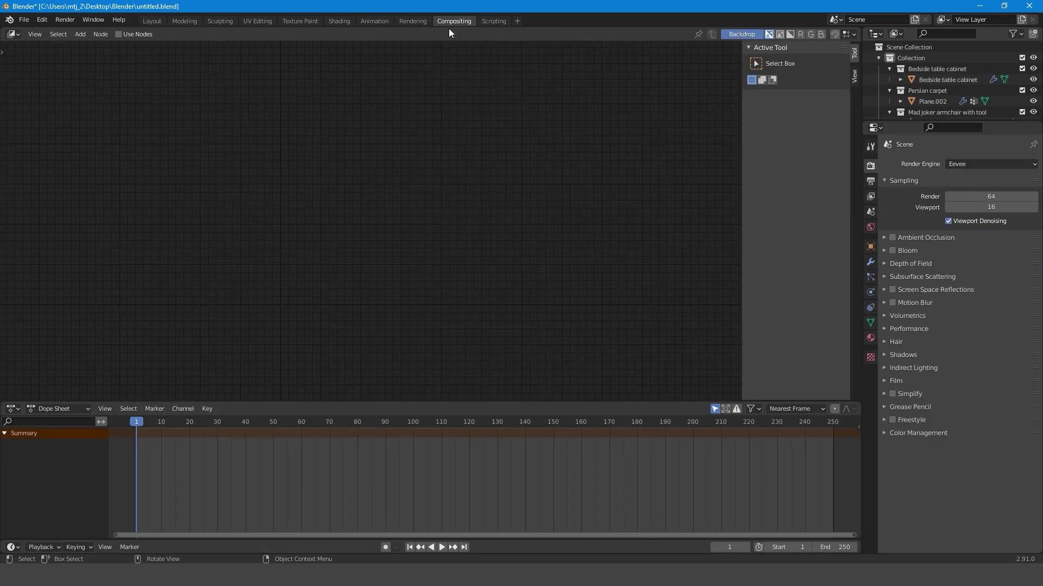
{"action": "left_click", "coordinate": [118, 34]}
{"action": "left_click_drag", "start_coordinate": [412, 146], "coordinate": [567, 191]}
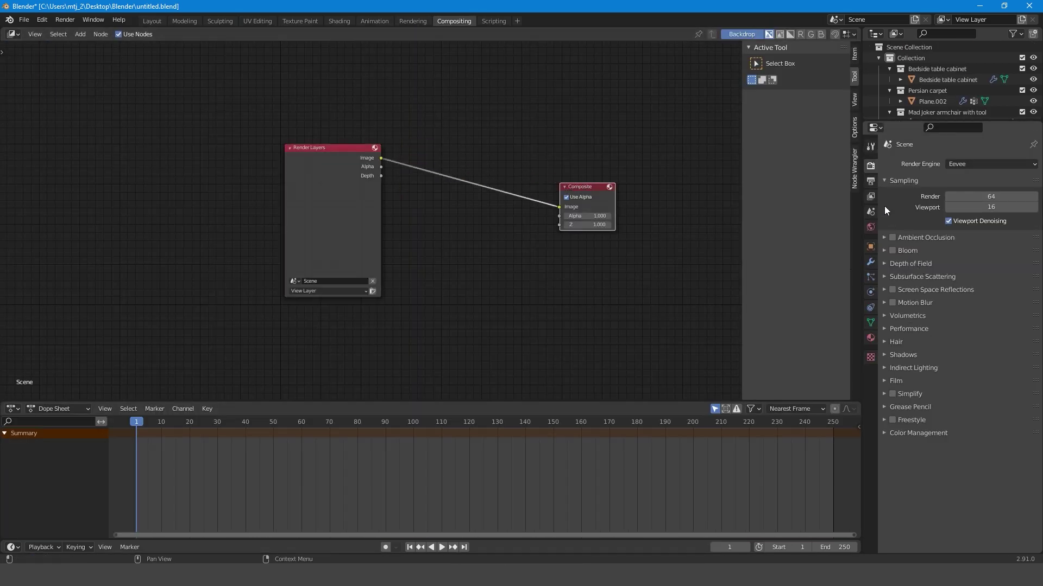
Step: Set the scene's render engine to Cycles
{"action": "left_click", "coordinate": [976, 161]}
{"action": "left_click", "coordinate": [973, 199]}
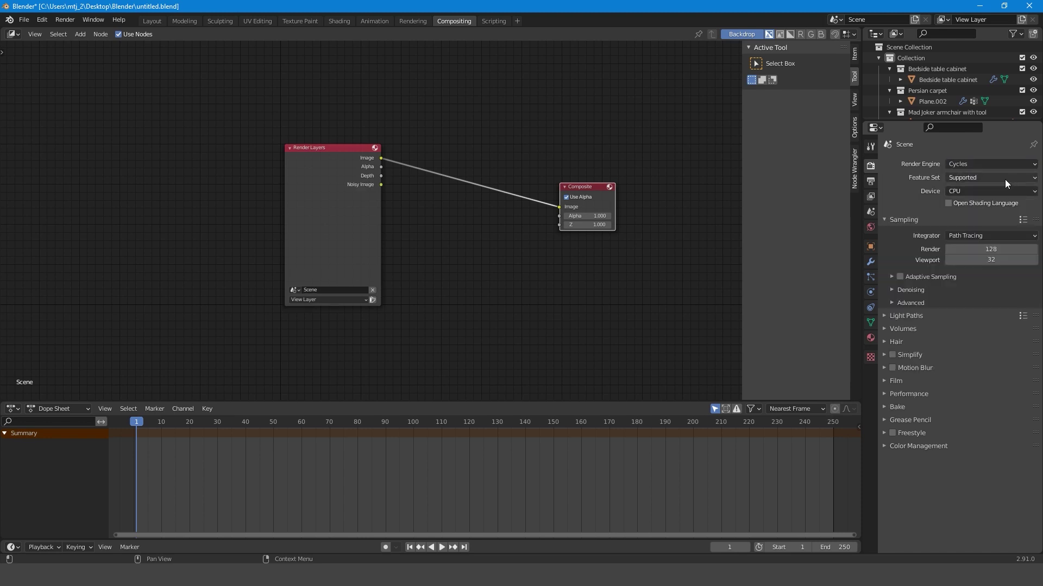
Step: Set the Cycles device to GPU Compute and enable the Denoising Data pass for the view layer
{"action": "left_click", "coordinate": [1002, 191]}
{"action": "left_click", "coordinate": [988, 212]}
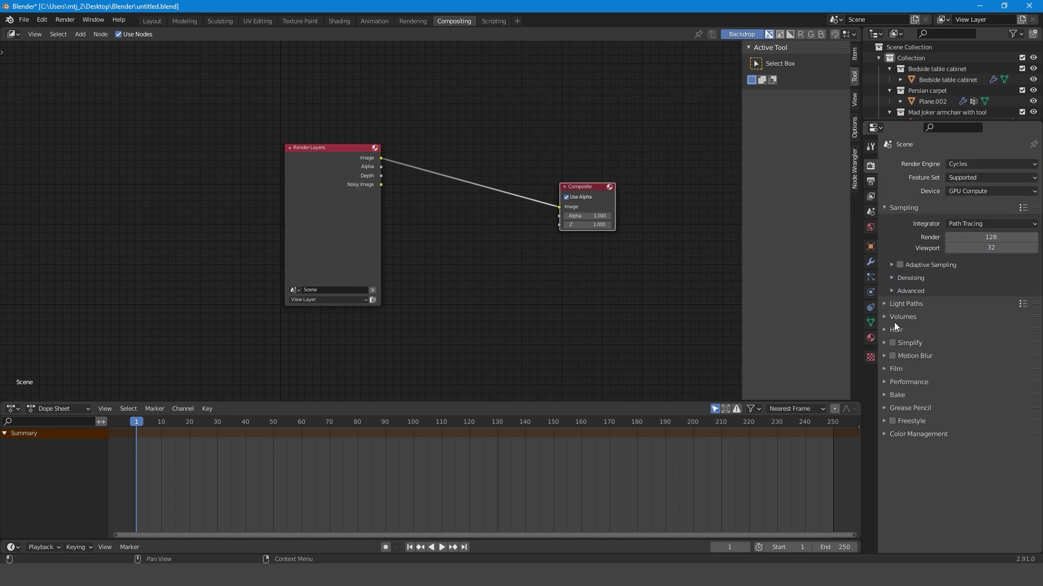
{"action": "left_click", "coordinate": [872, 181]}
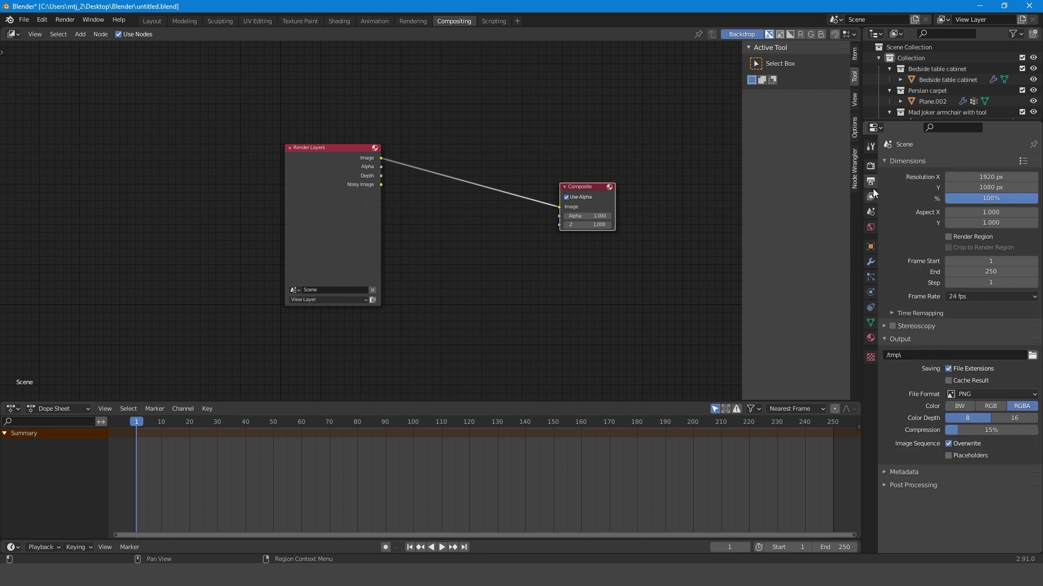
{"action": "left_click", "coordinate": [871, 195]}
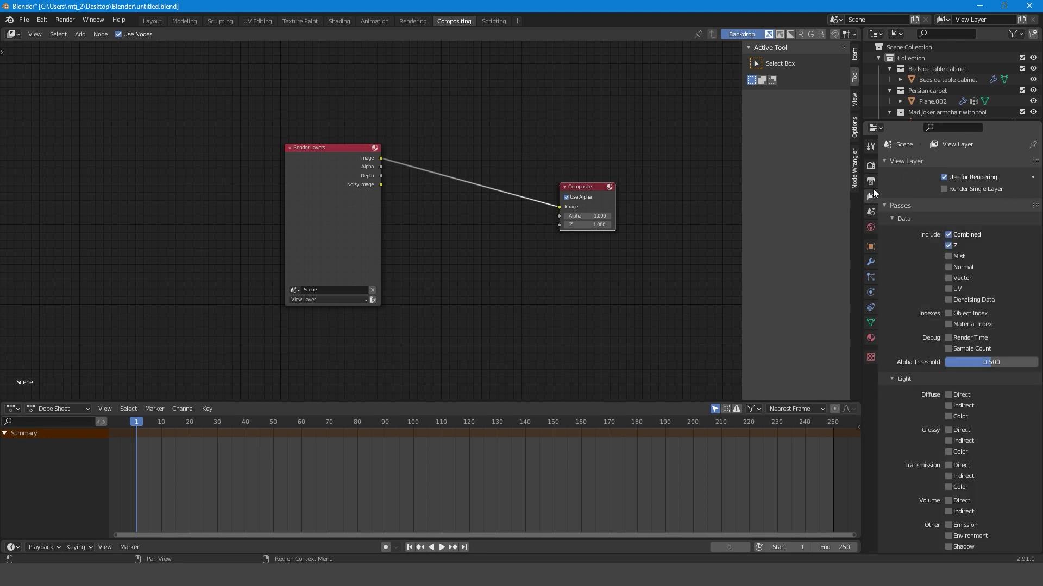
{"action": "left_click", "coordinate": [948, 300]}
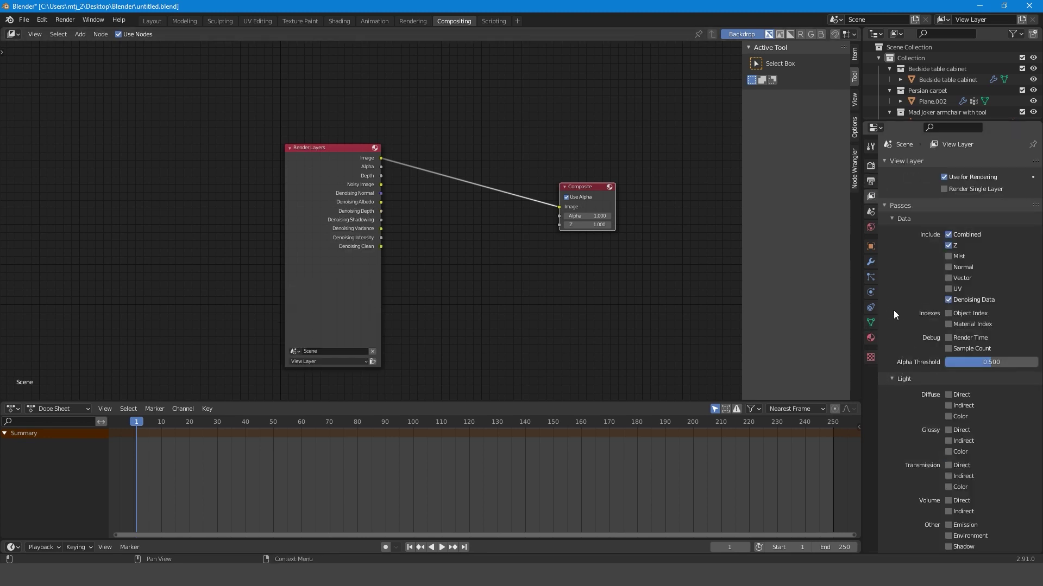
Step: Insert a Denoise node on the link between the Render Layers and Composite nodes
{"action": "key", "text": "shift+a"}
{"action": "left_click", "coordinate": [479, 239]}
{"action": "type", "text": "denoi"}
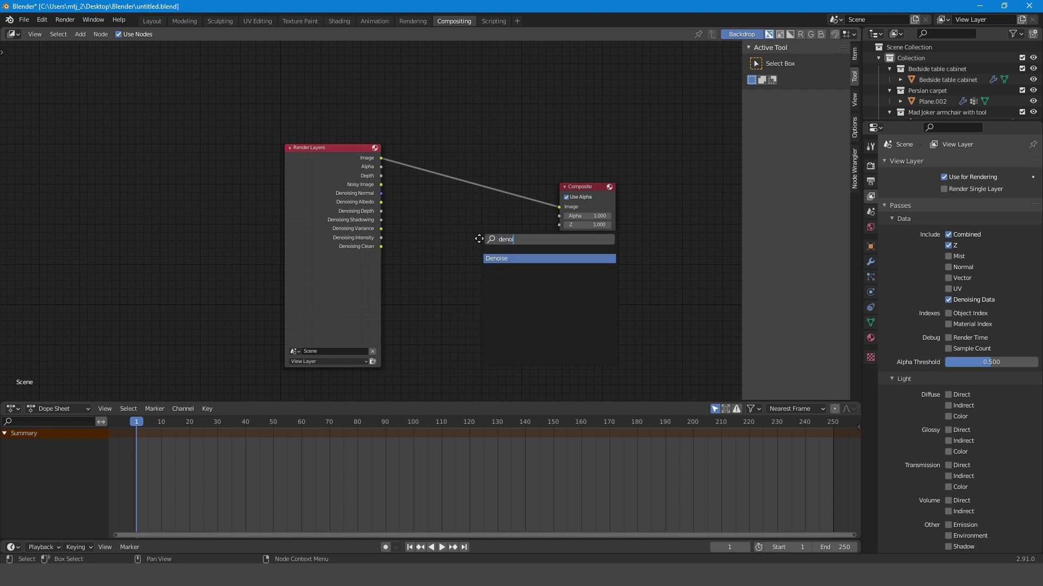
{"action": "key", "text": "Return"}
{"action": "left_click", "coordinate": [454, 168]}
Step: Connect Noisy Image, Denoising Normal and Denoising Albedo to the Denoise node's Image, Normal and Albedo inputs, and move the node closer to Render Layers
{"action": "scroll", "coordinate": [376, 211], "scroll_direction": "up", "scroll_amount": 2}
{"action": "scroll", "coordinate": [382, 192], "scroll_direction": "up", "scroll_amount": 1}
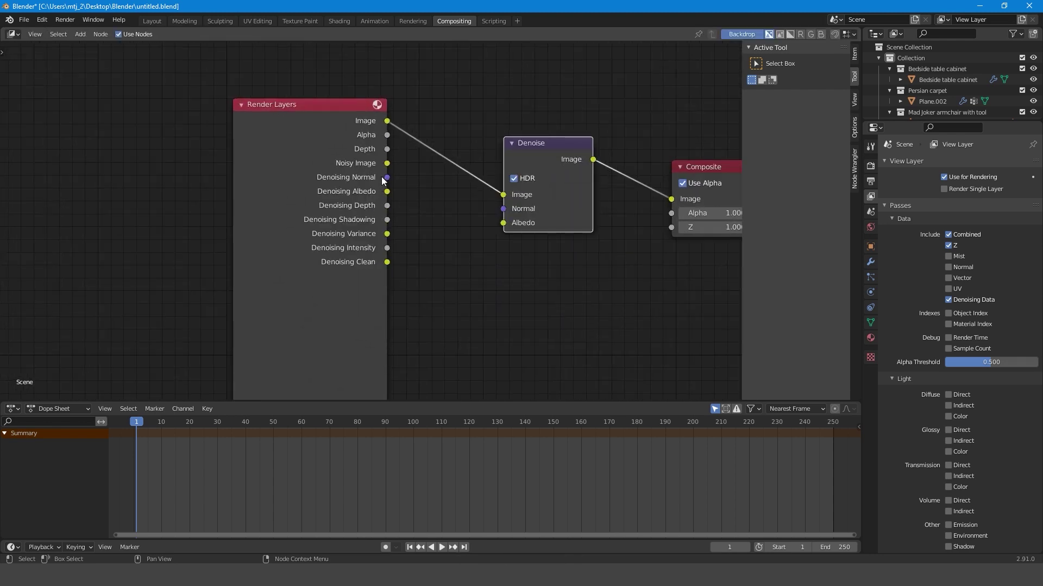
{"action": "left_click_drag", "start_coordinate": [386, 177], "coordinate": [504, 209]}
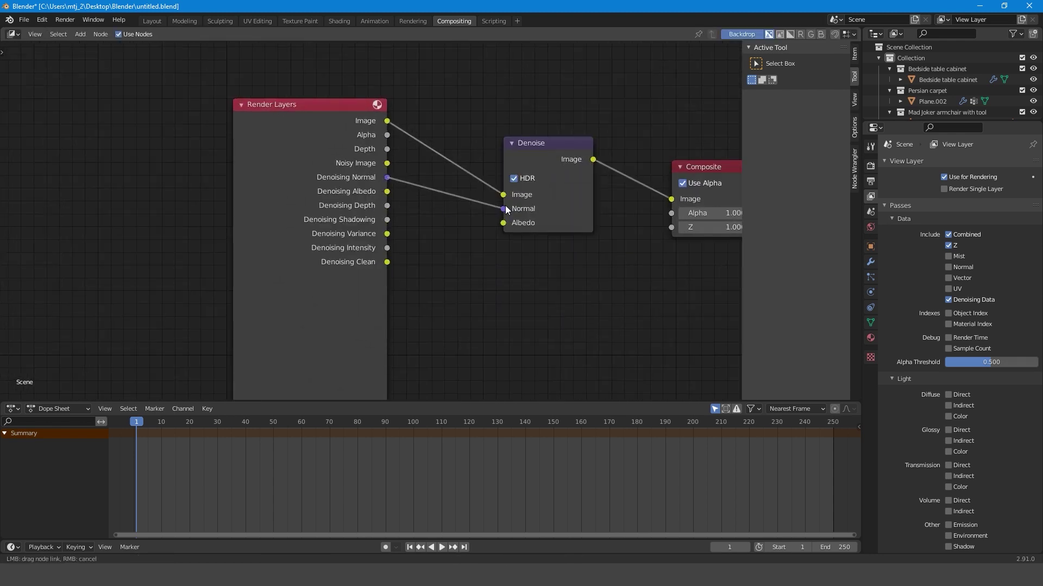
{"action": "left_click_drag", "start_coordinate": [386, 163], "coordinate": [503, 194]}
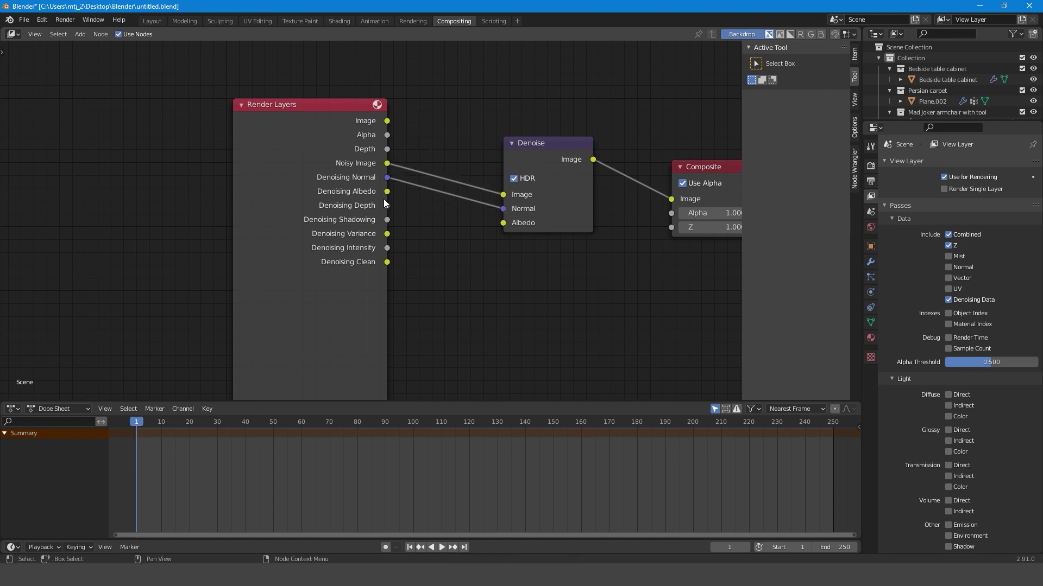
{"action": "left_click_drag", "start_coordinate": [387, 191], "coordinate": [501, 224]}
{"action": "left_click_drag", "start_coordinate": [546, 157], "coordinate": [500, 200]}
{"action": "key", "text": "Home"}
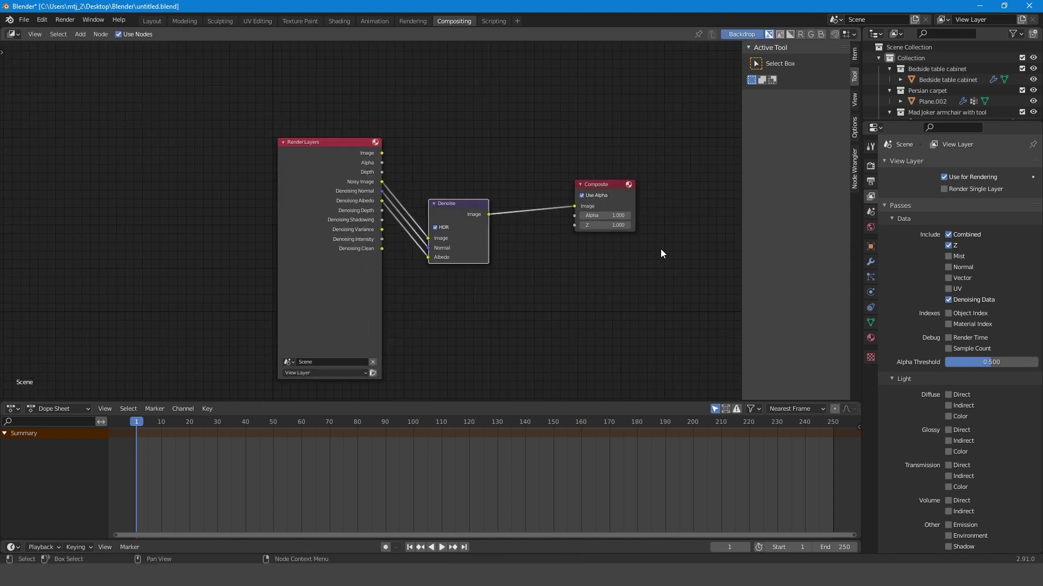
Step: Set the Cycles render samples to 512
{"action": "left_click", "coordinate": [869, 181]}
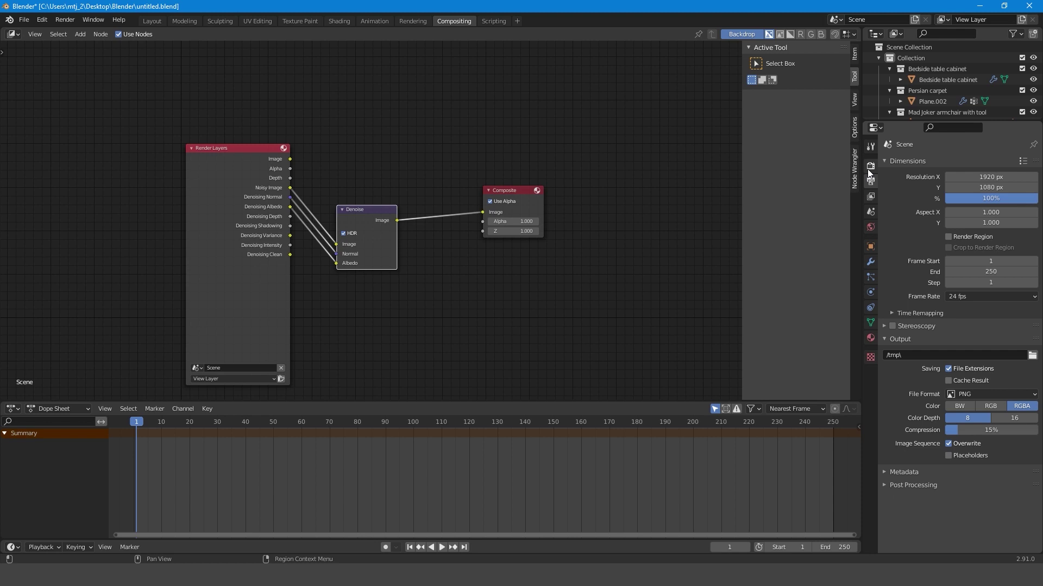
{"action": "left_click", "coordinate": [869, 166]}
{"action": "left_click", "coordinate": [989, 237]}
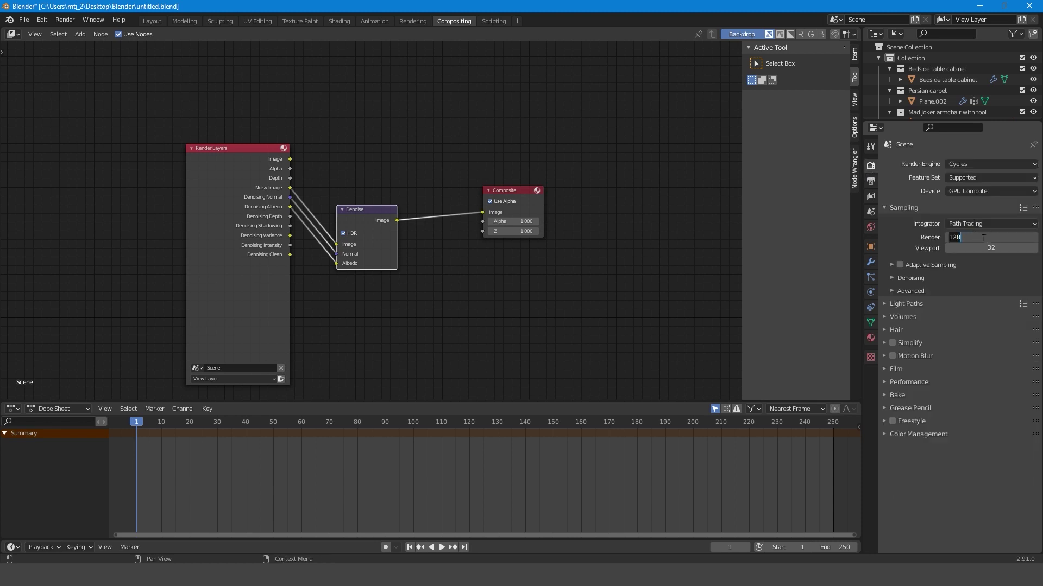
{"action": "type", "text": "512"}
{"action": "key", "text": "Return"}
Step: Set the output resolution percentage to 25%
{"action": "left_click", "coordinate": [870, 180]}
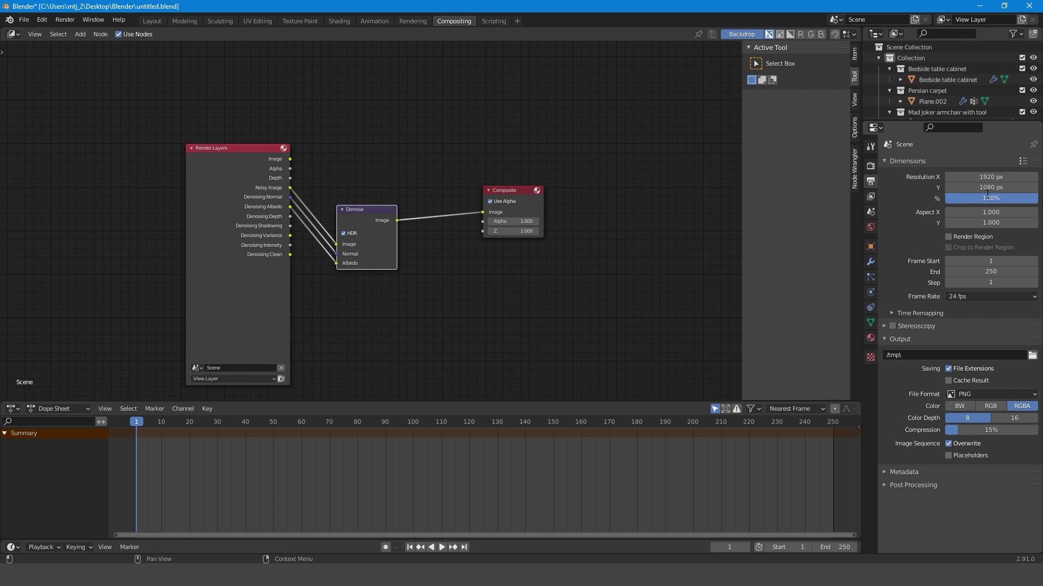
{"action": "left_click", "coordinate": [987, 195]}
{"action": "type", "text": "25"}
{"action": "key", "text": "Return"}
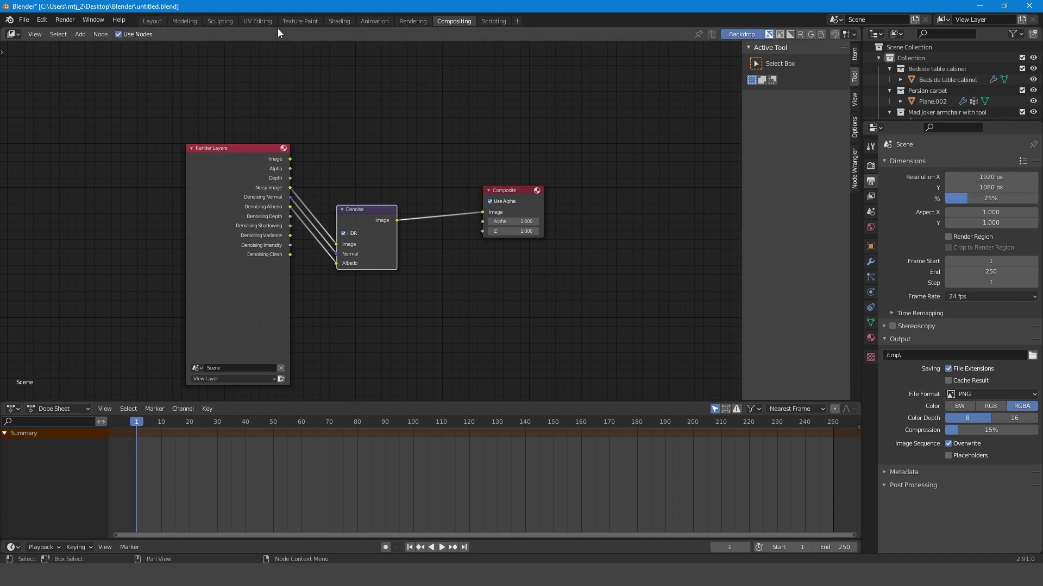
Step: Show the world's node tree in the Shading workspace and set the HDRI Mapping node's Z rotation to 119°
{"action": "left_click", "coordinate": [329, 22]}
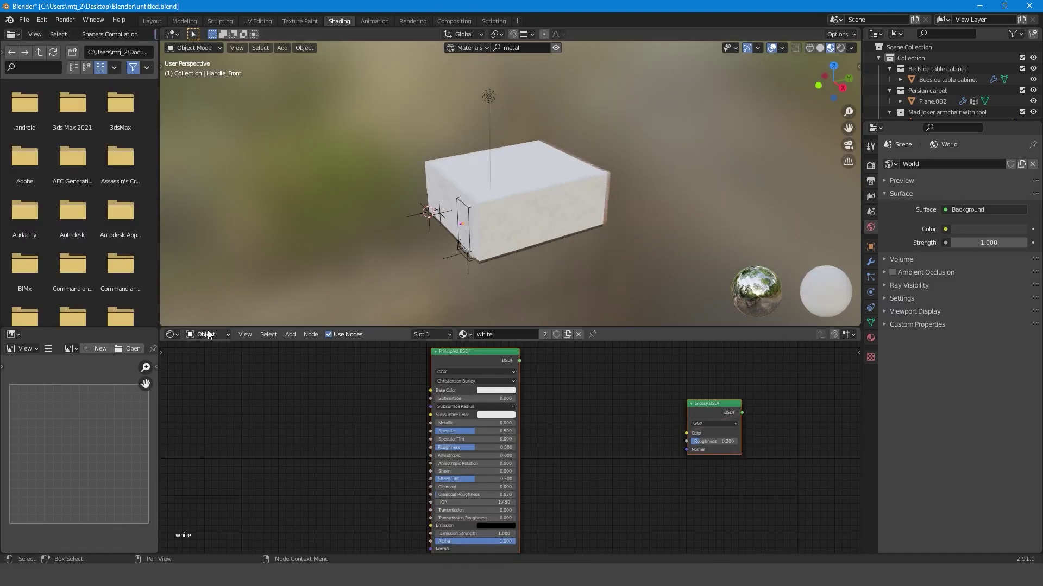
{"action": "left_click", "coordinate": [206, 335]}
{"action": "left_click", "coordinate": [214, 368]}
{"action": "scroll", "coordinate": [542, 427], "scroll_direction": "up", "scroll_amount": 2}
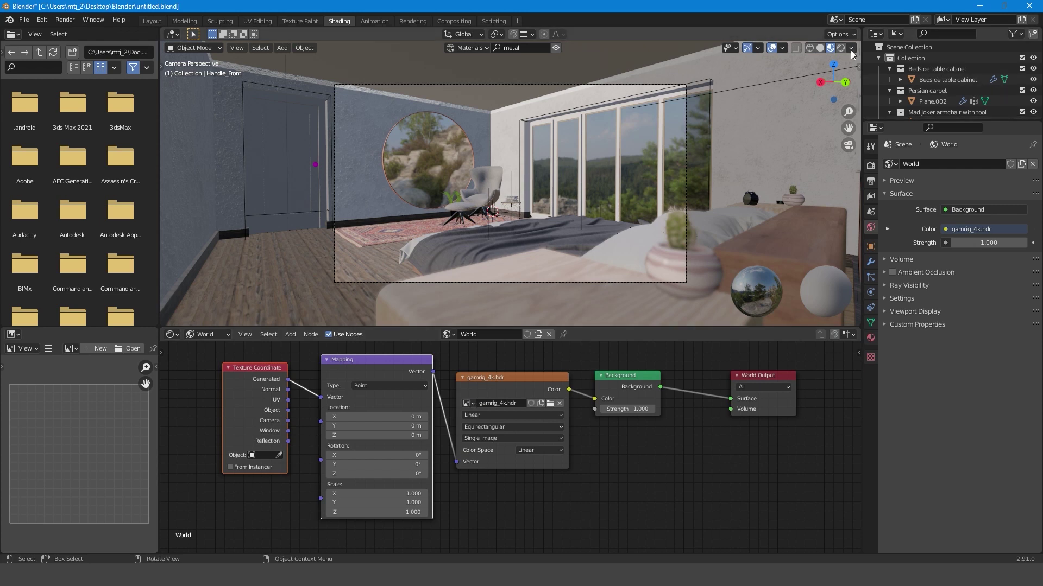
{"action": "left_click", "coordinate": [851, 47]}
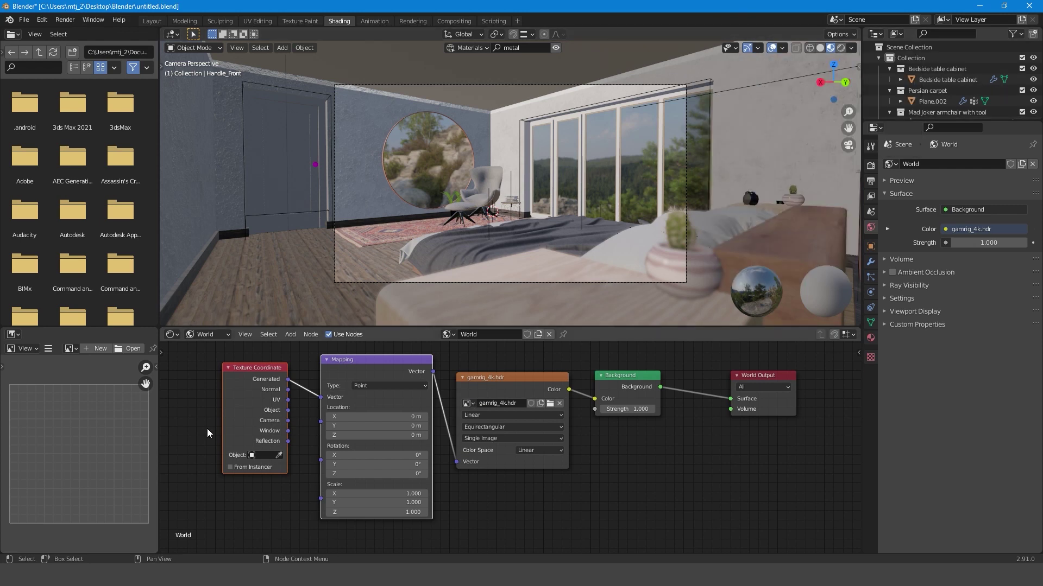
{"action": "scroll", "coordinate": [344, 494], "scroll_direction": "up", "scroll_amount": 1}
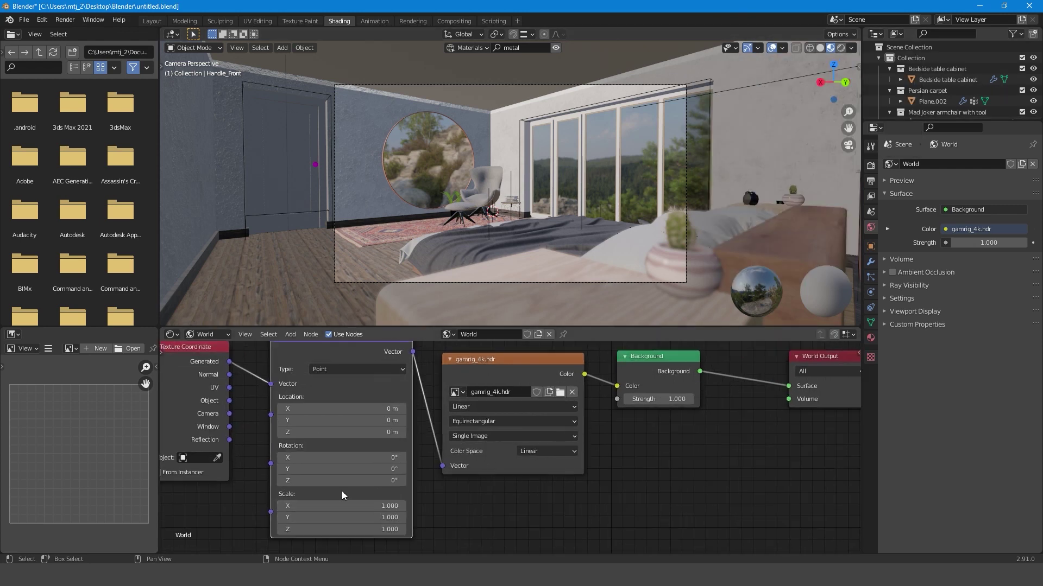
{"action": "left_click_drag", "start_coordinate": [351, 481], "coordinate": [416, 482]}
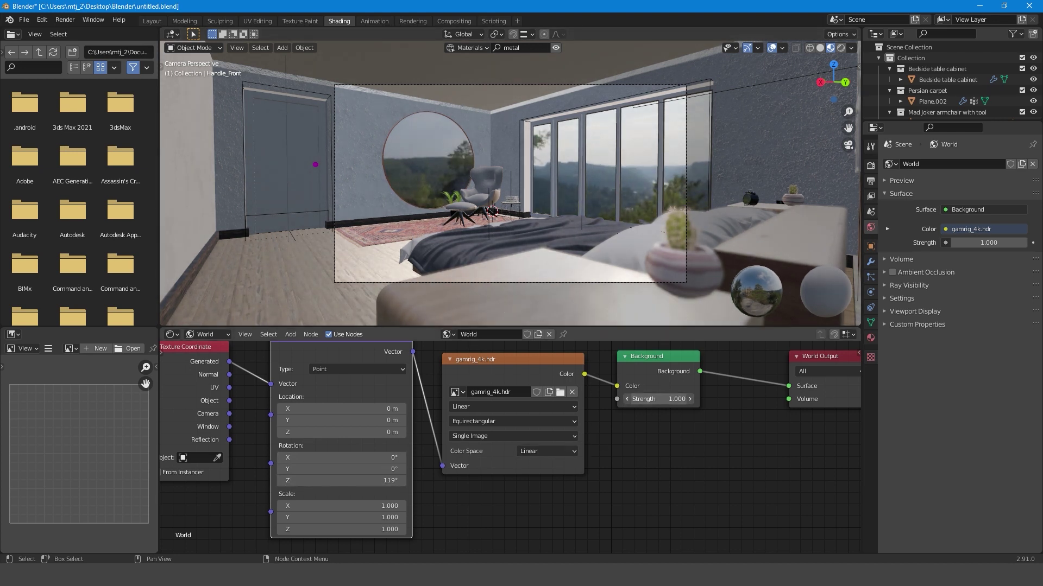
Step: Set the strength of the world's Background node to 5
{"action": "left_click", "coordinate": [659, 399]}
{"action": "type", "text": "5"}
{"action": "key", "text": "Return"}
{"action": "left_click", "coordinate": [686, 479]}
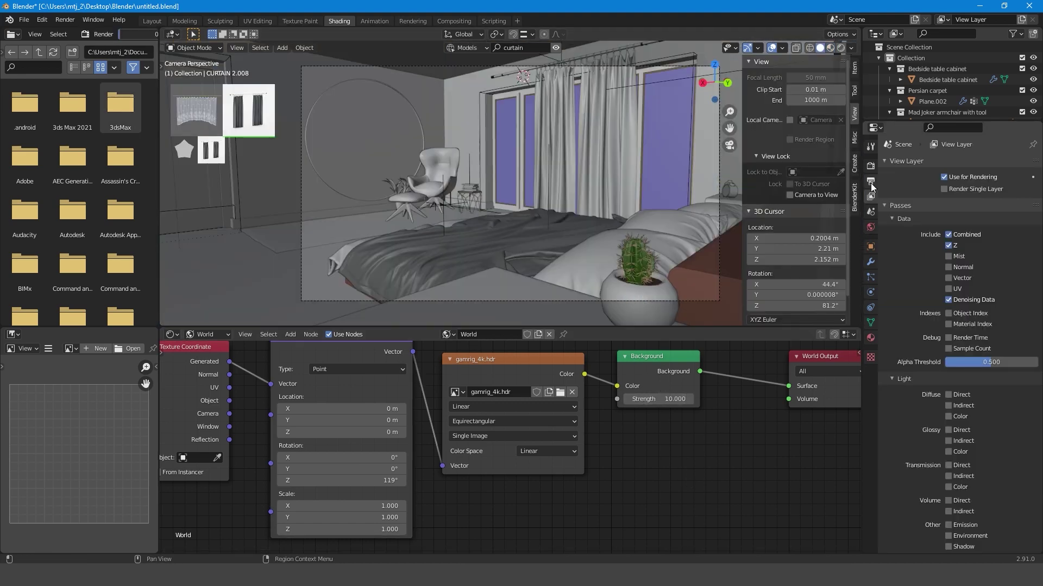
Step: Set the color management Look to High Contrast and render the image
{"action": "left_click", "coordinate": [870, 181]}
{"action": "left_click", "coordinate": [870, 166]}
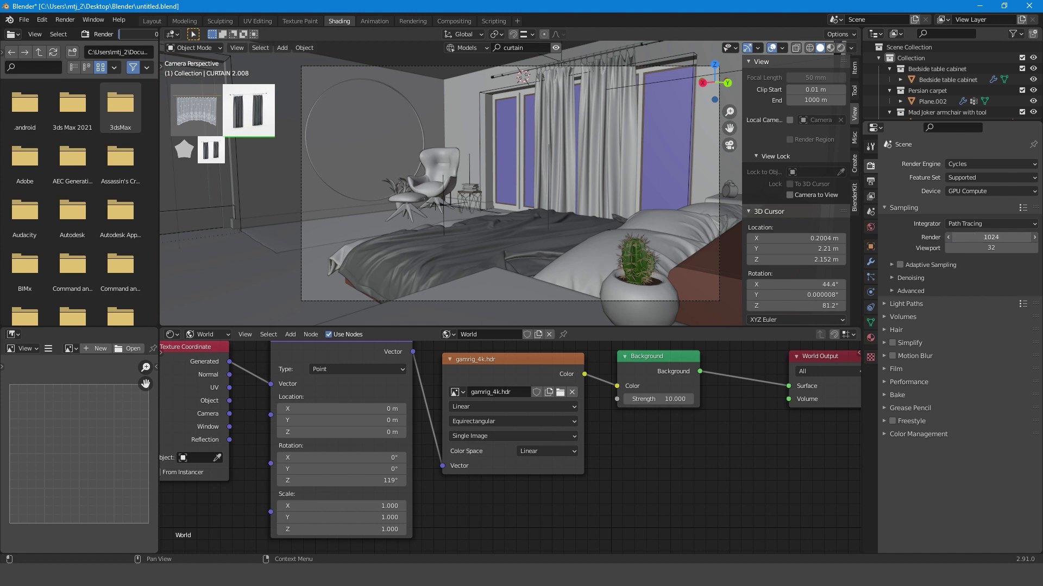
{"action": "left_click", "coordinate": [987, 238]}
{"action": "key", "text": "Return"}
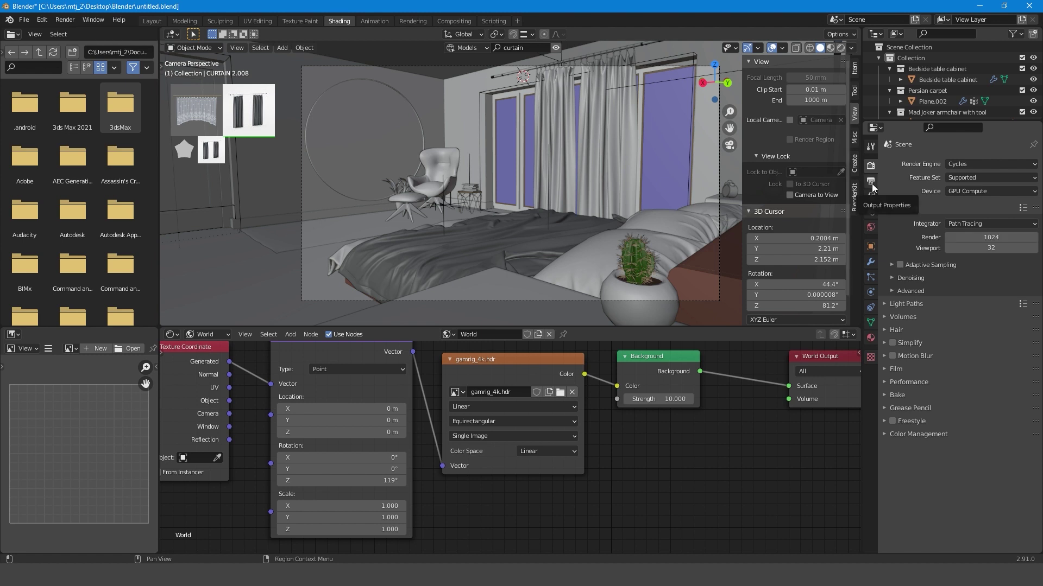
{"action": "left_click", "coordinate": [886, 434]}
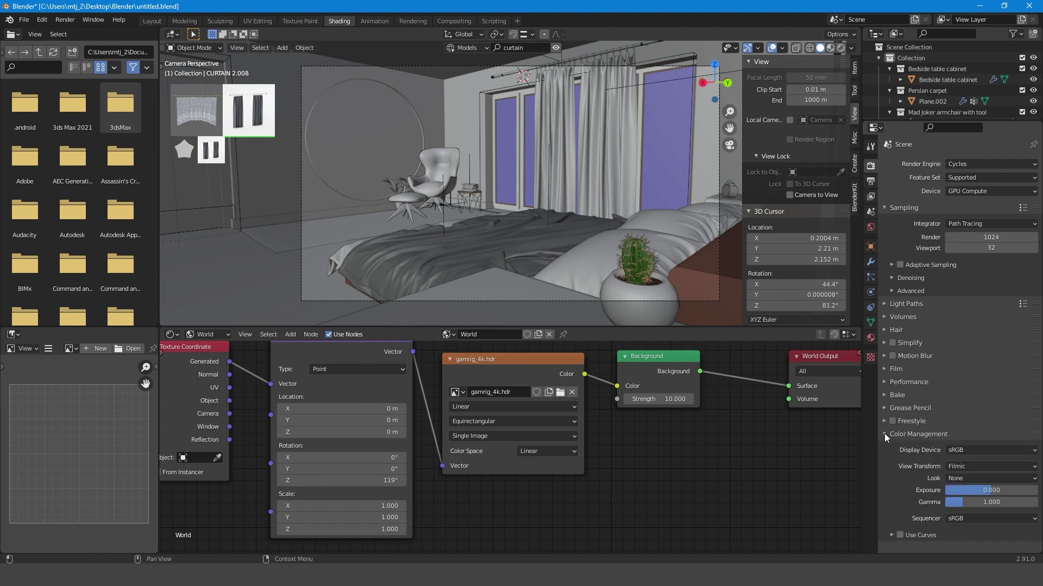
{"action": "left_click", "coordinate": [978, 477]}
{"action": "left_click", "coordinate": [977, 442]}
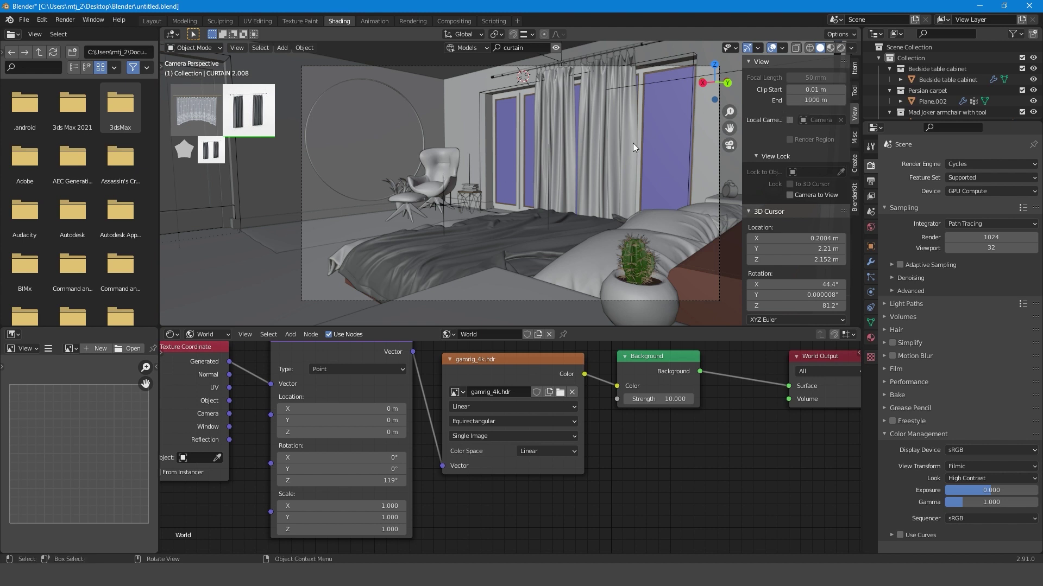
{"action": "key", "text": "F12"}
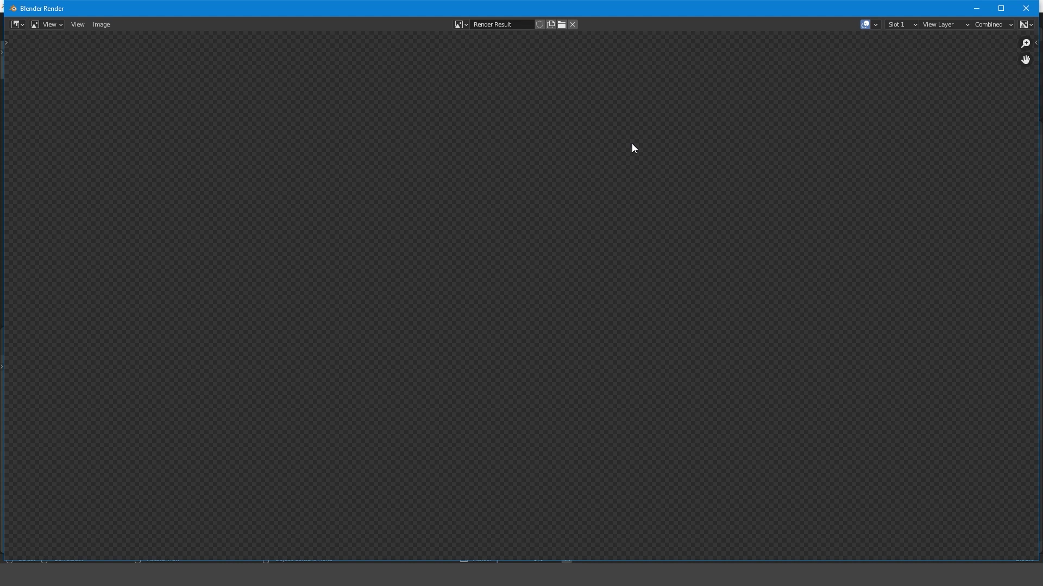